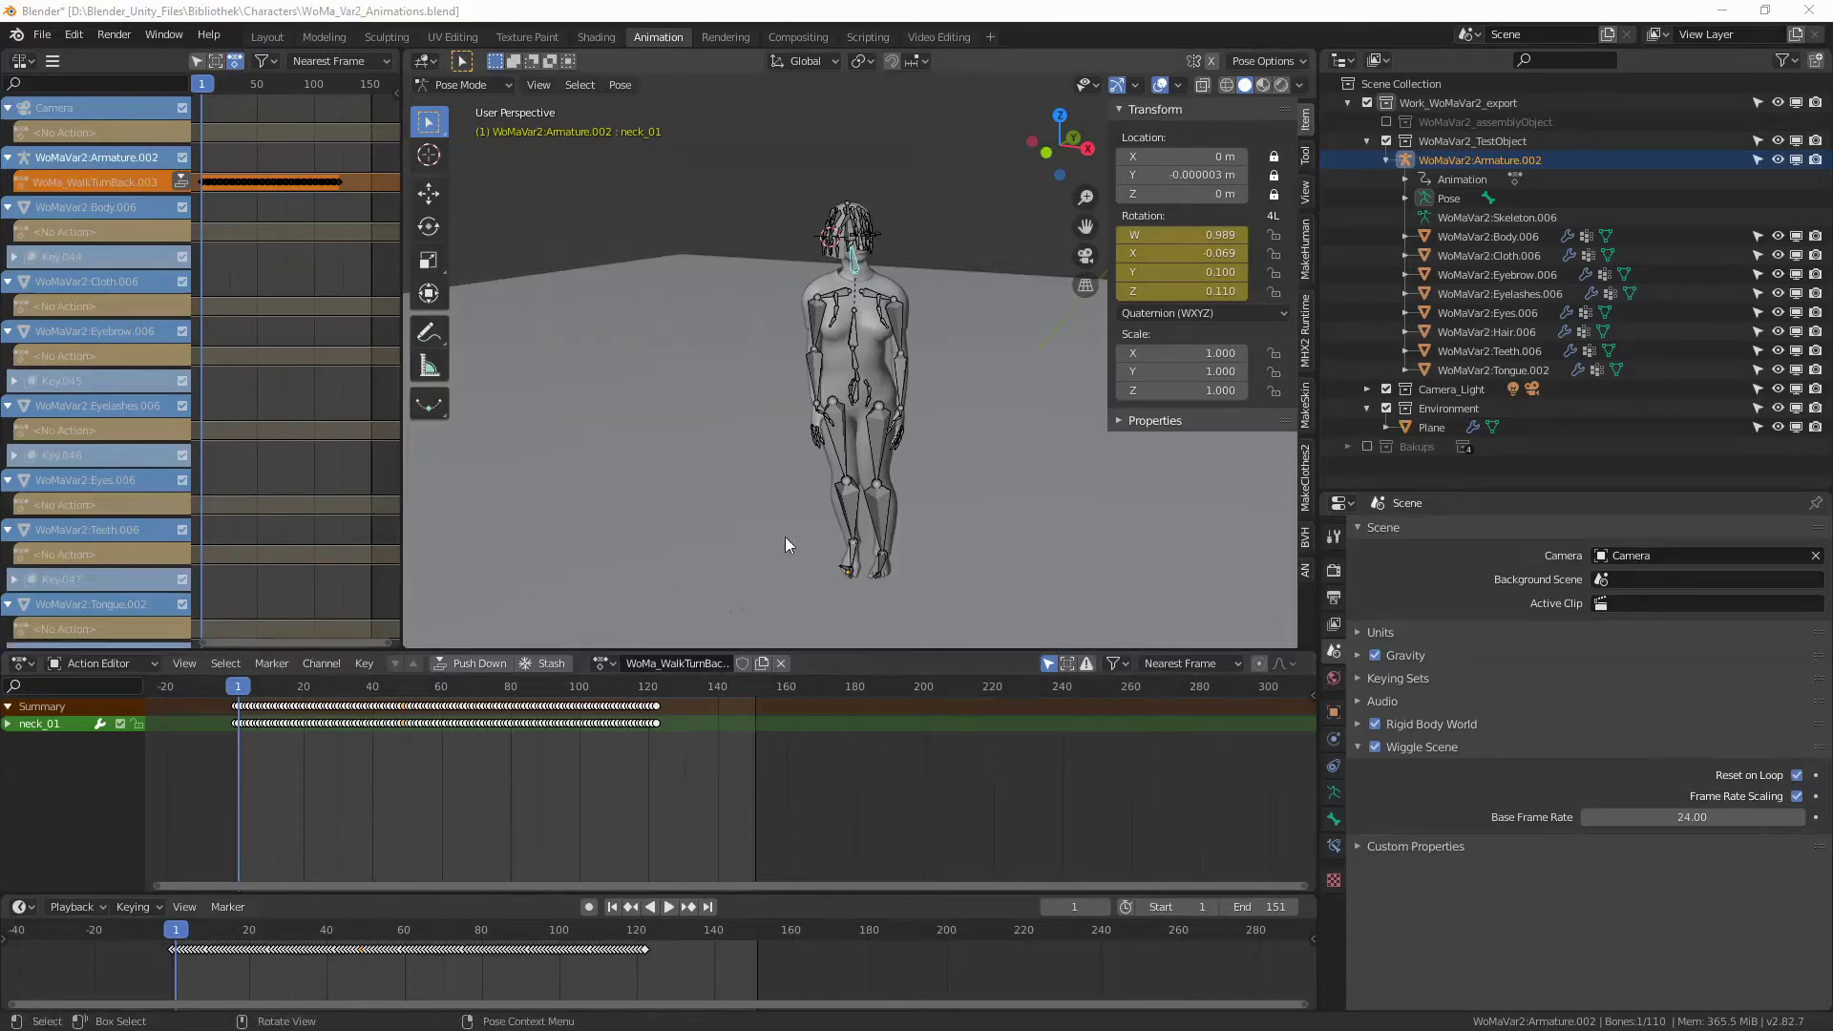
# Orbit around the posed character and switch the rig from Pose Mode to Object Mode
pyautogui.moveTo(924, 469); pyautogui.dragTo(902, 449, button='middle')
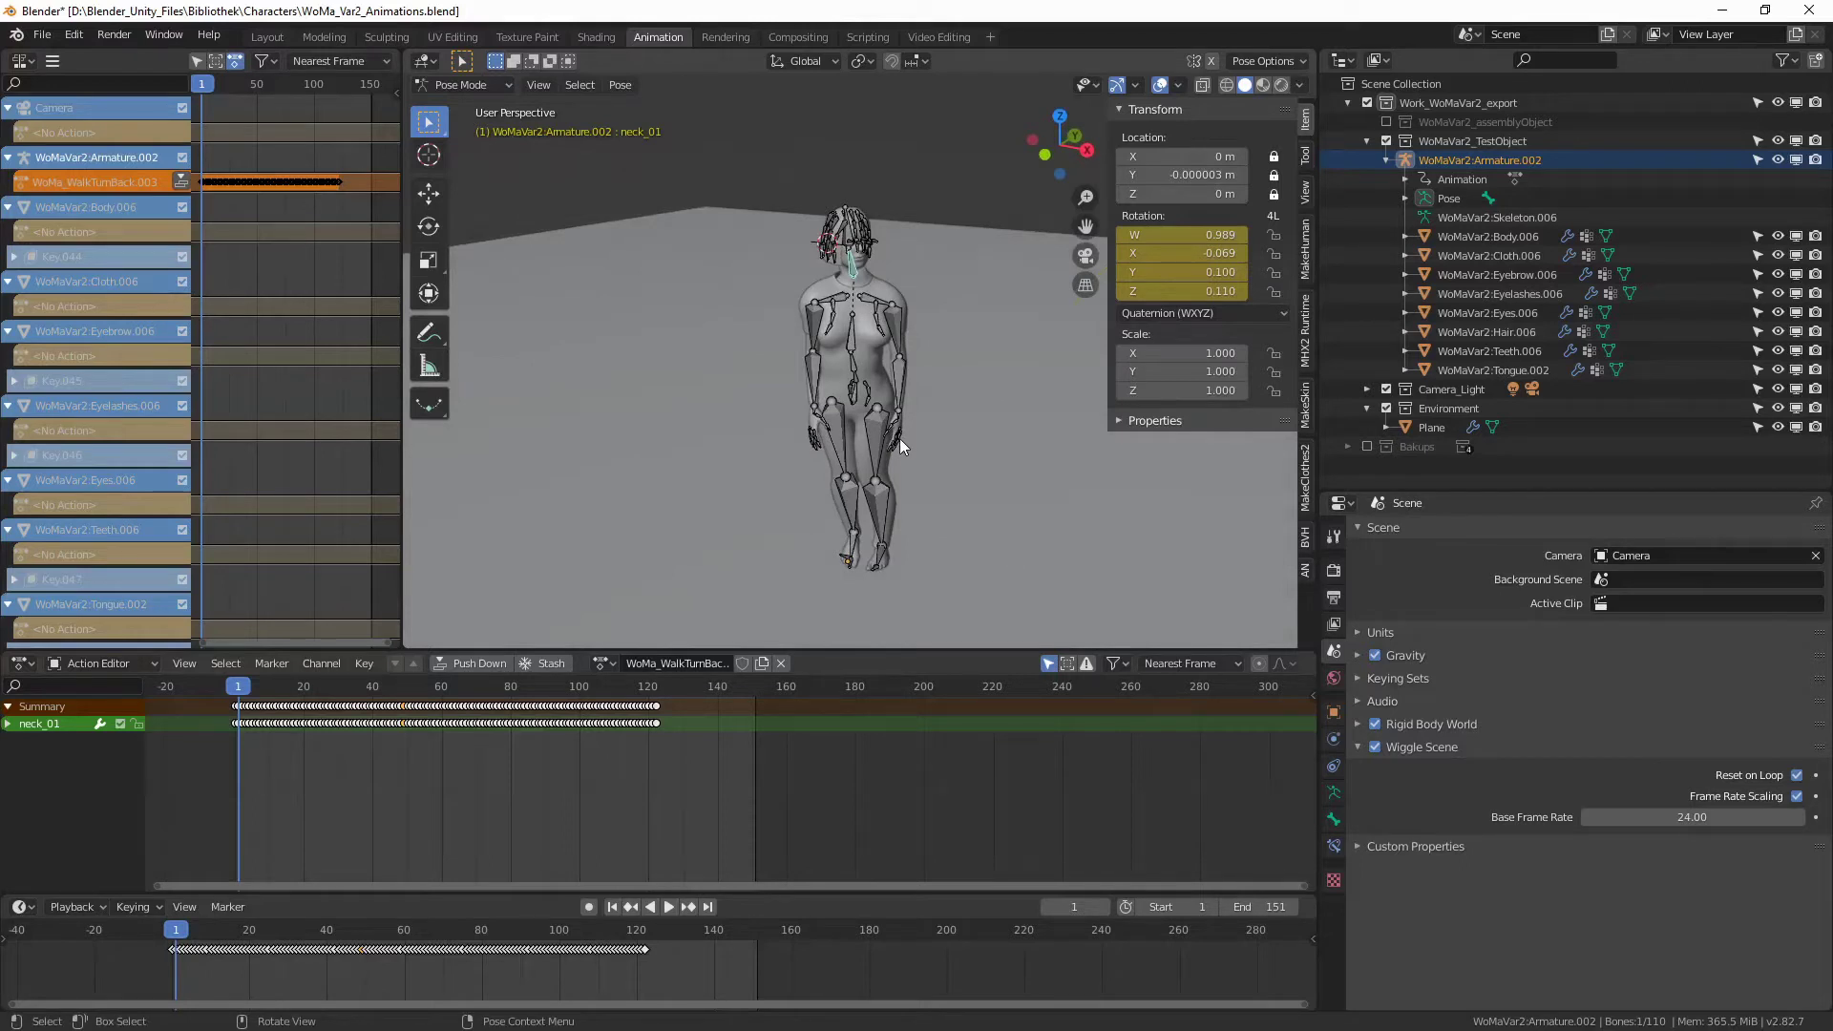
pyautogui.moveTo(918, 447); pyautogui.dragTo(884, 437, button='middle')
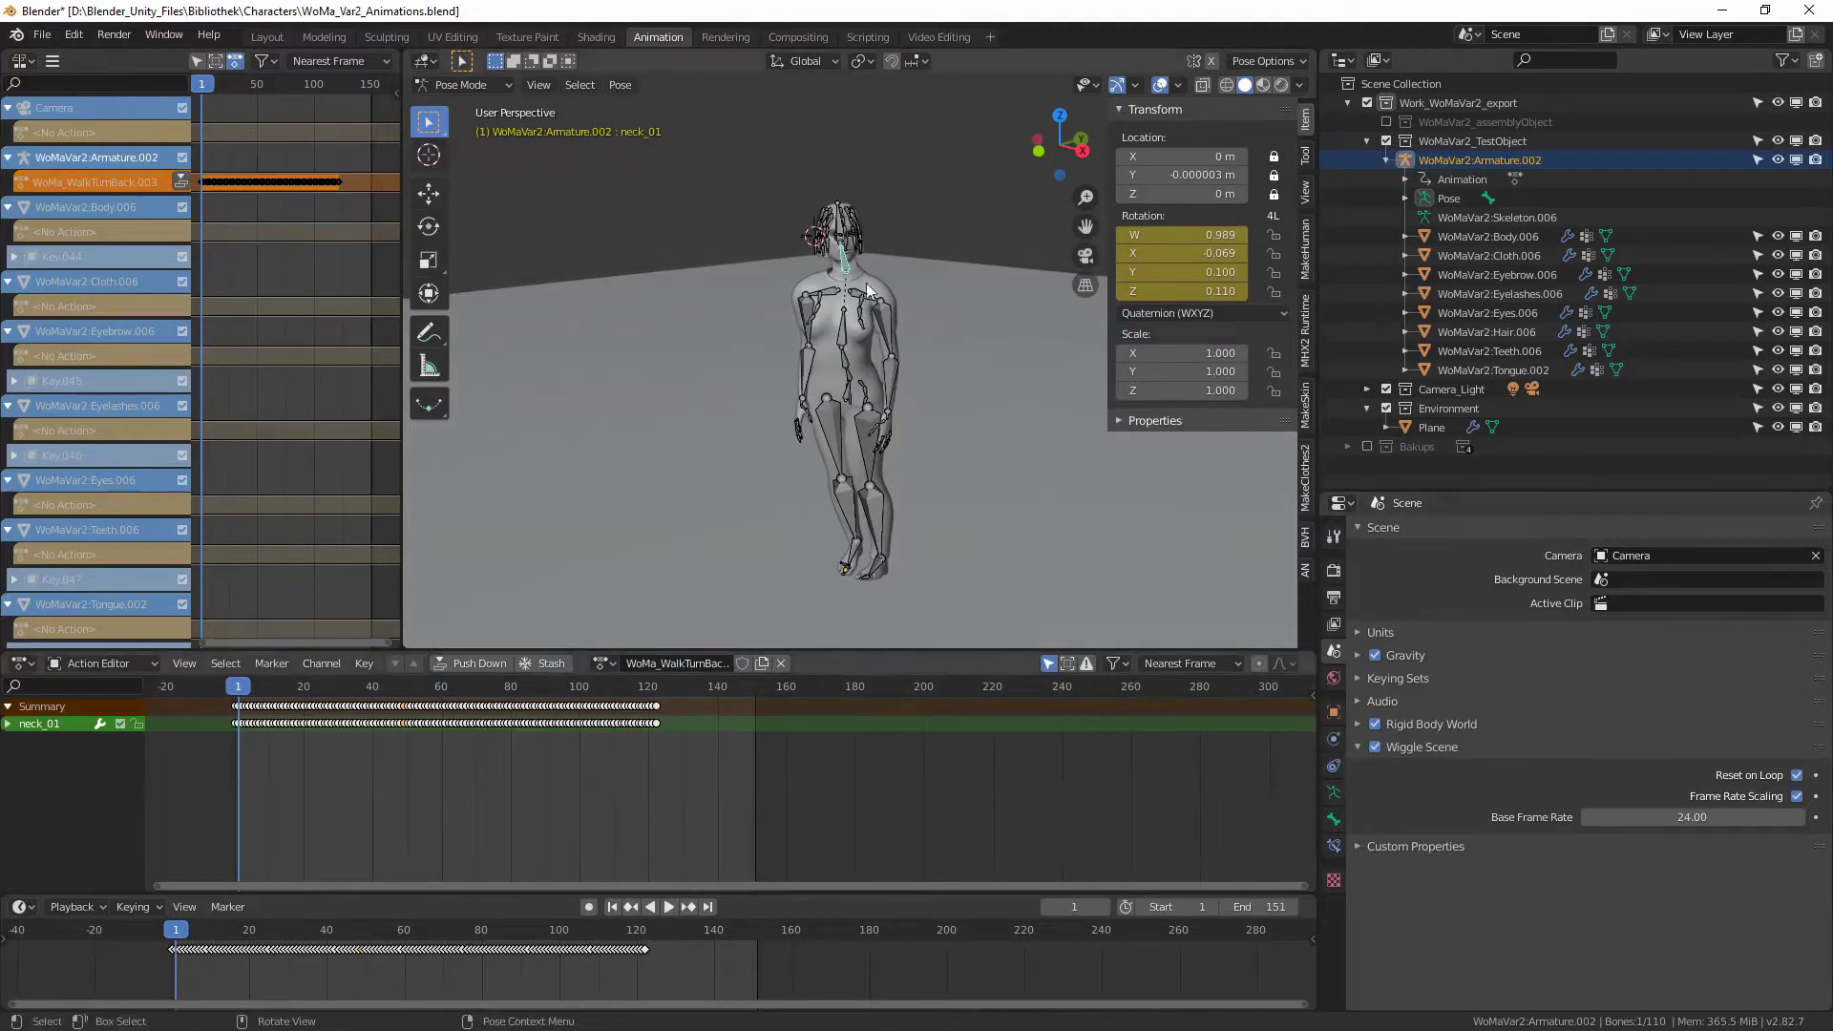
pyautogui.click(461, 84)
pyautogui.click(453, 107)
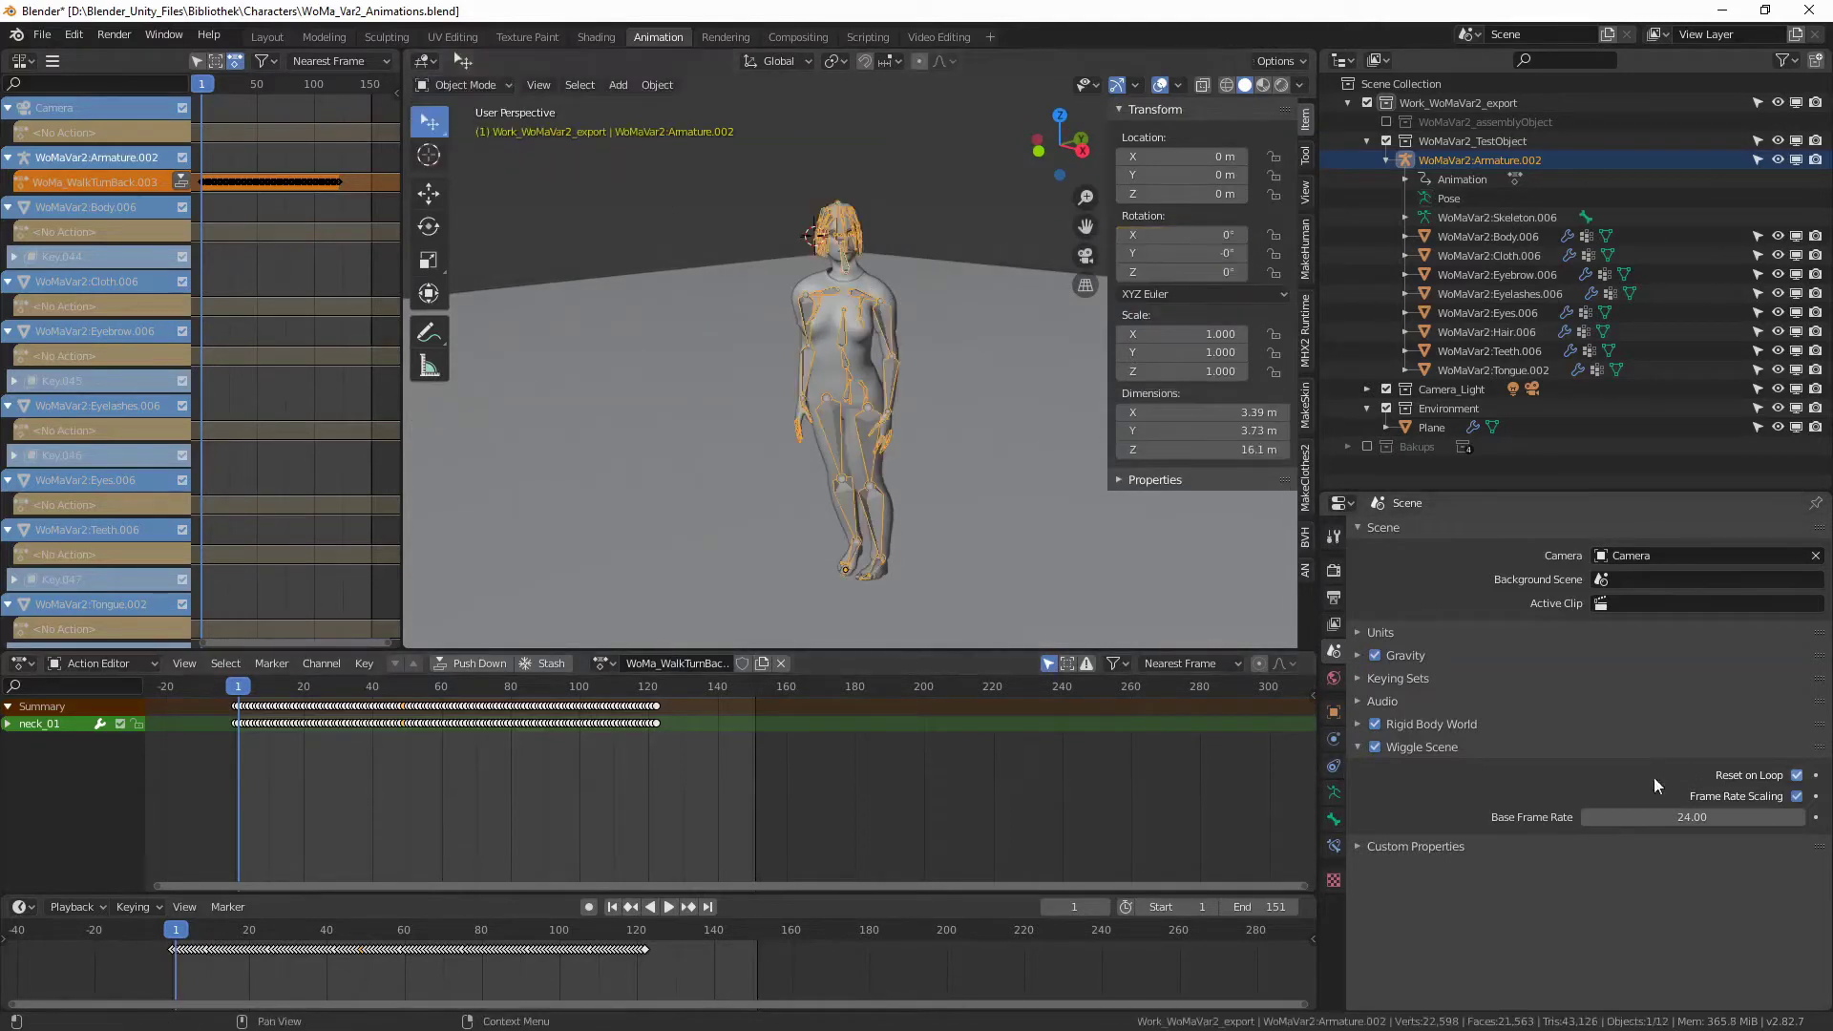
# On Cloth.006, add and then remove a Mesh Cache modifier, leaving only its Armature modifier
pyautogui.click(884, 286)
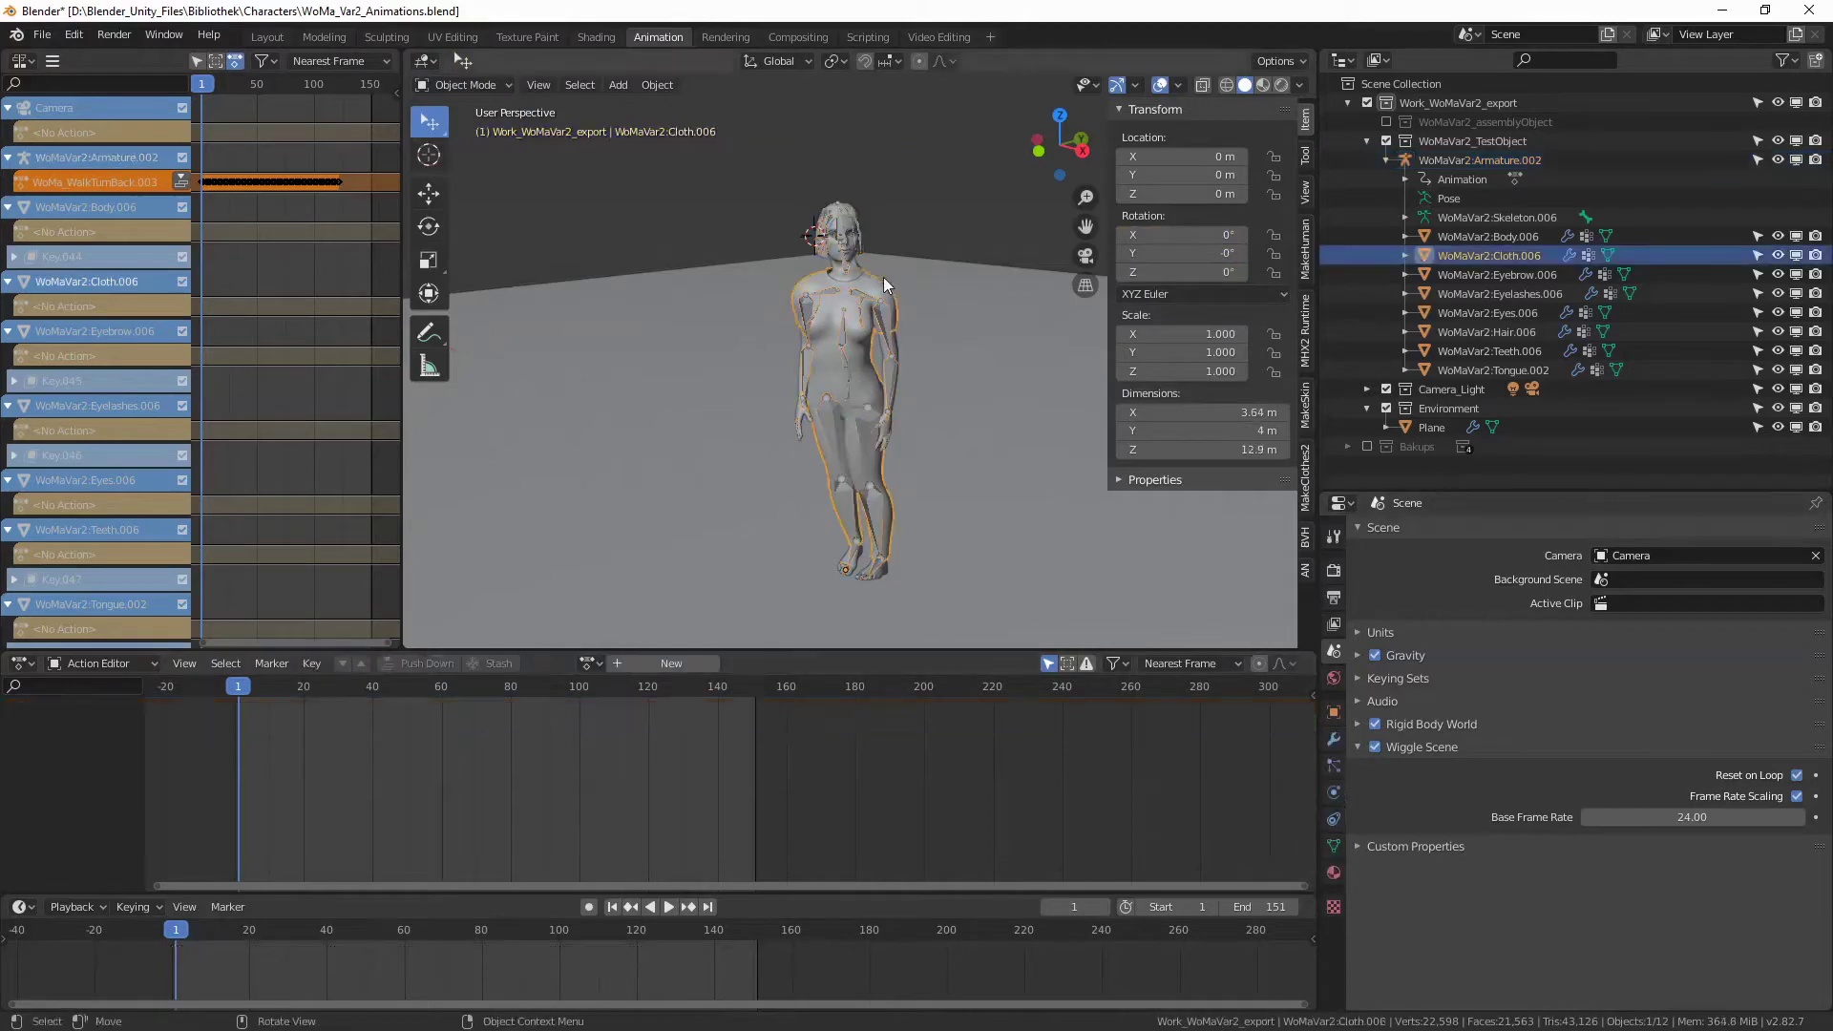
pyautogui.click(1334, 737)
pyautogui.click(1454, 532)
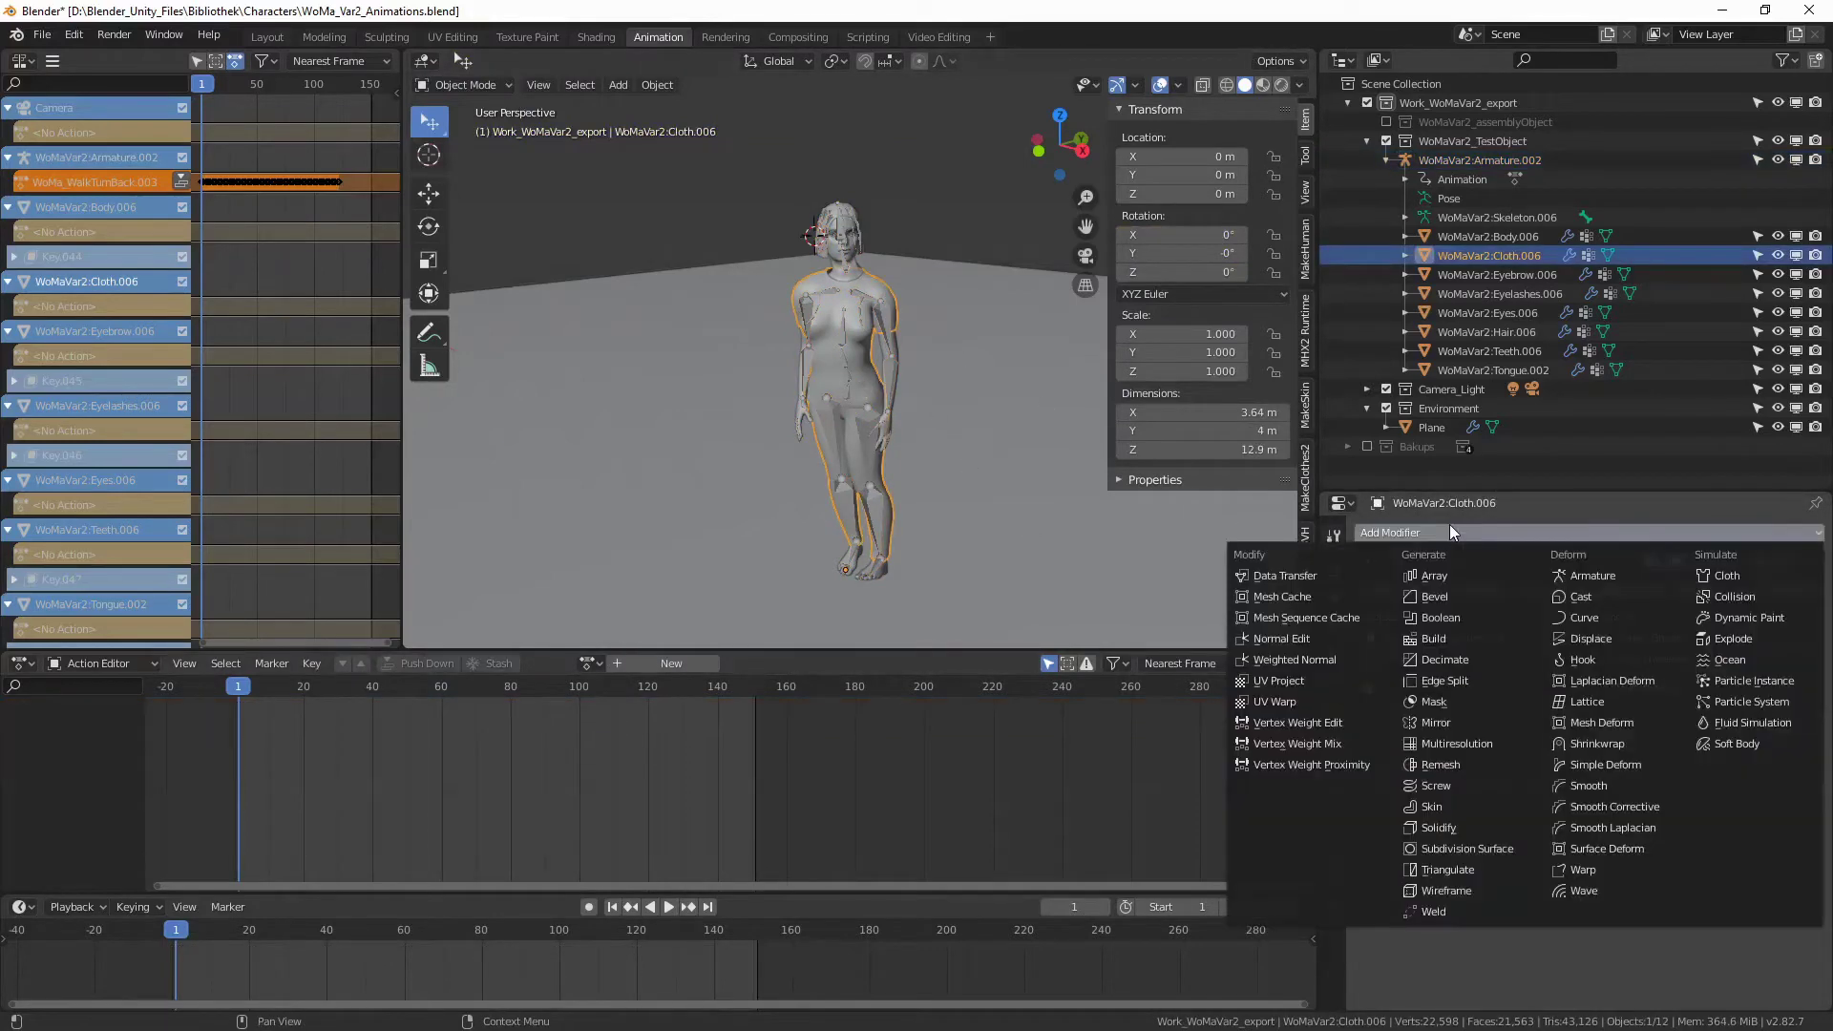
pyautogui.click(1273, 598)
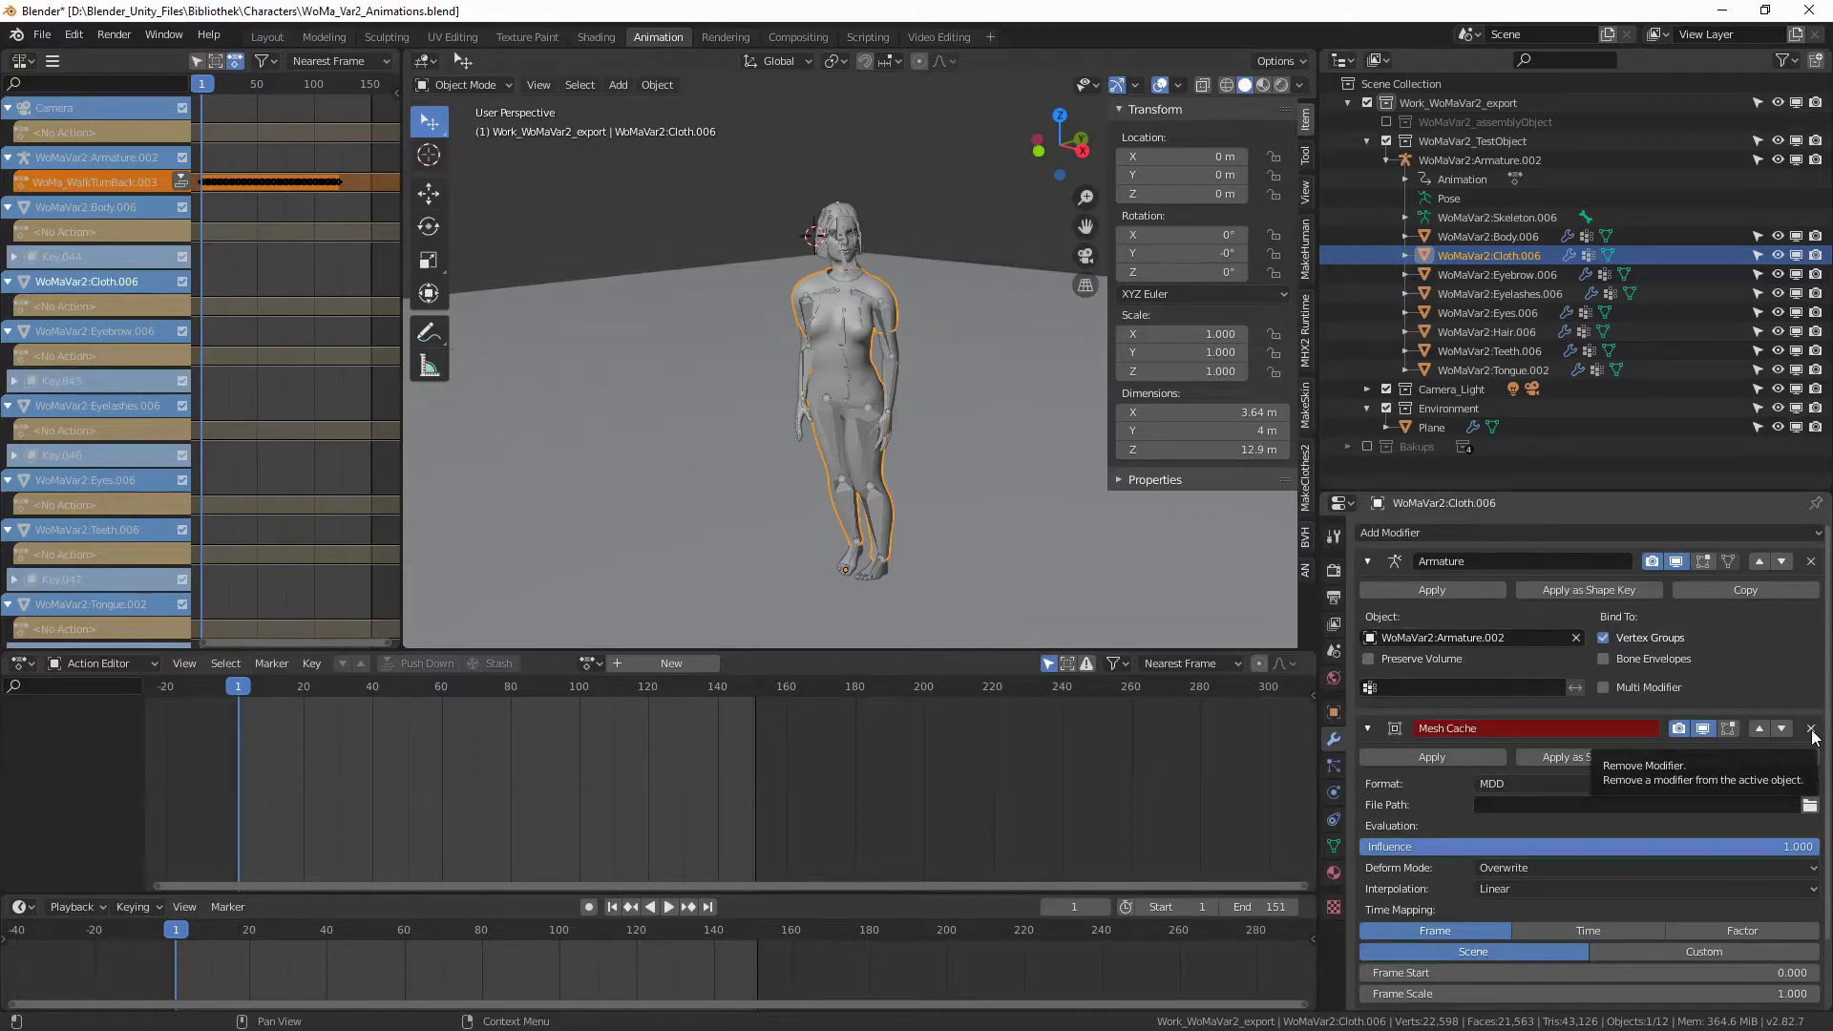
pyautogui.click(1811, 732)
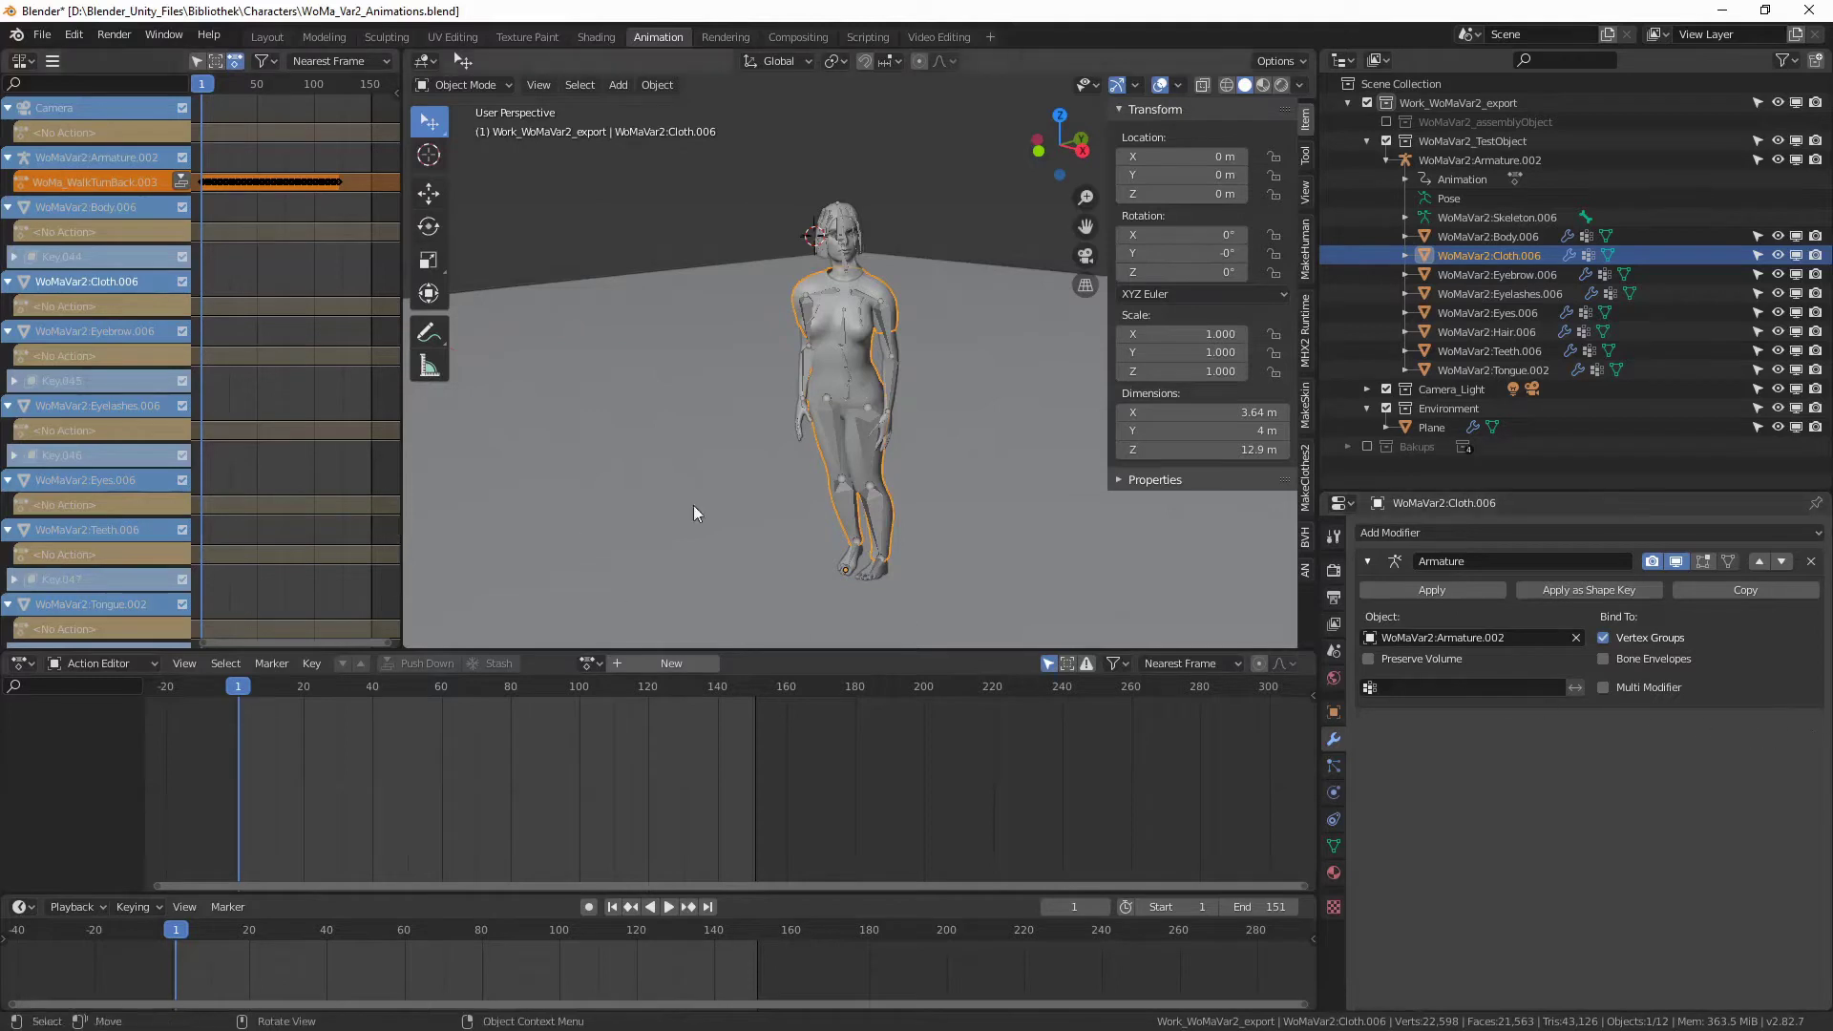
pyautogui.moveTo(694, 514)
pyautogui.mouseDown(button='middle')
pyautogui.moveTo(922, 438)
pyautogui.moveTo(947, 451)
pyautogui.moveTo(954, 427)
pyautogui.moveTo(867, 450)
pyautogui.moveTo(990, 454)
pyautogui.moveTo(839, 438)
pyautogui.moveTo(975, 410)
pyautogui.moveTo(962, 439)
pyautogui.mouseUp(button='middle')
pyautogui.scroll(5, 857, 431)
pyautogui.scroll(-3, 954, 422)
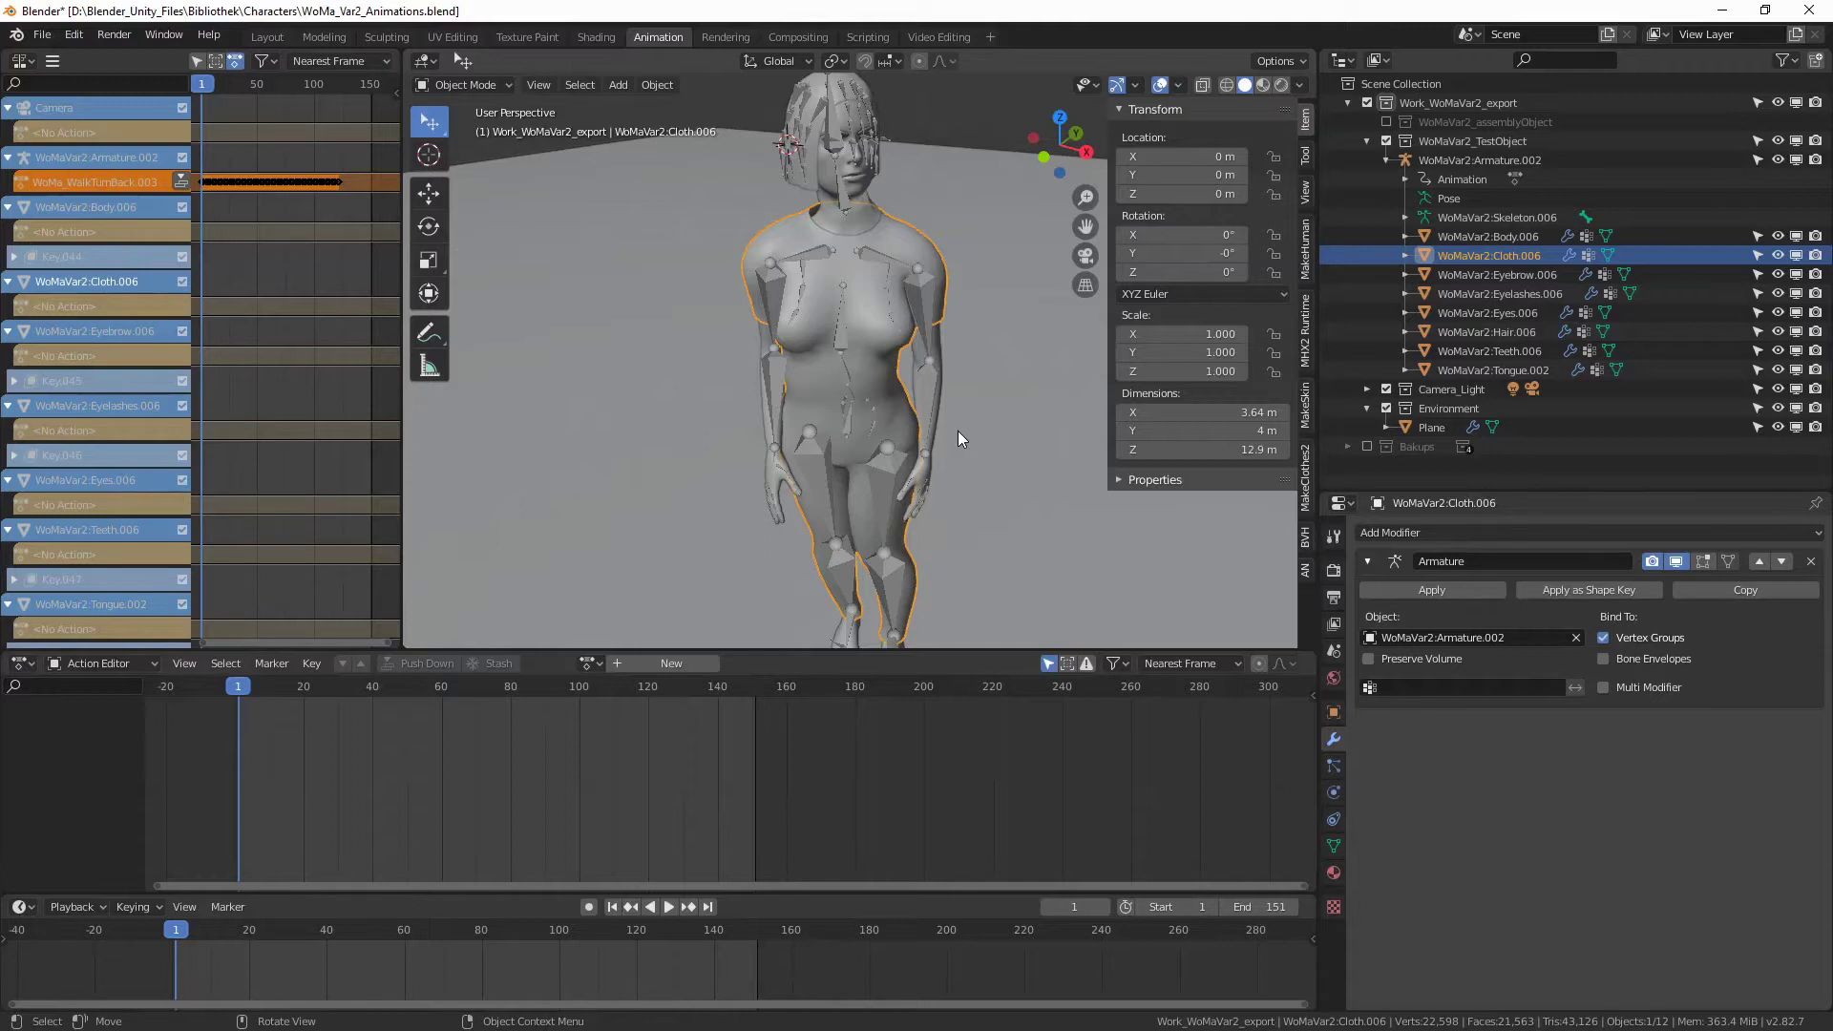
pyautogui.moveTo(958, 432)
pyautogui.mouseDown(button='middle')
pyautogui.moveTo(760, 439)
pyautogui.moveTo(852, 401)
pyautogui.moveTo(986, 409)
pyautogui.moveTo(981, 230)
pyautogui.moveTo(802, 430)
pyautogui.moveTo(807, 480)
pyautogui.moveTo(1056, 516)
pyautogui.moveTo(942, 500)
pyautogui.moveTo(992, 501)
pyautogui.mouseUp(button='middle')
pyautogui.scroll(2, 868, 399)
pyautogui.scroll(-3, 996, 286)
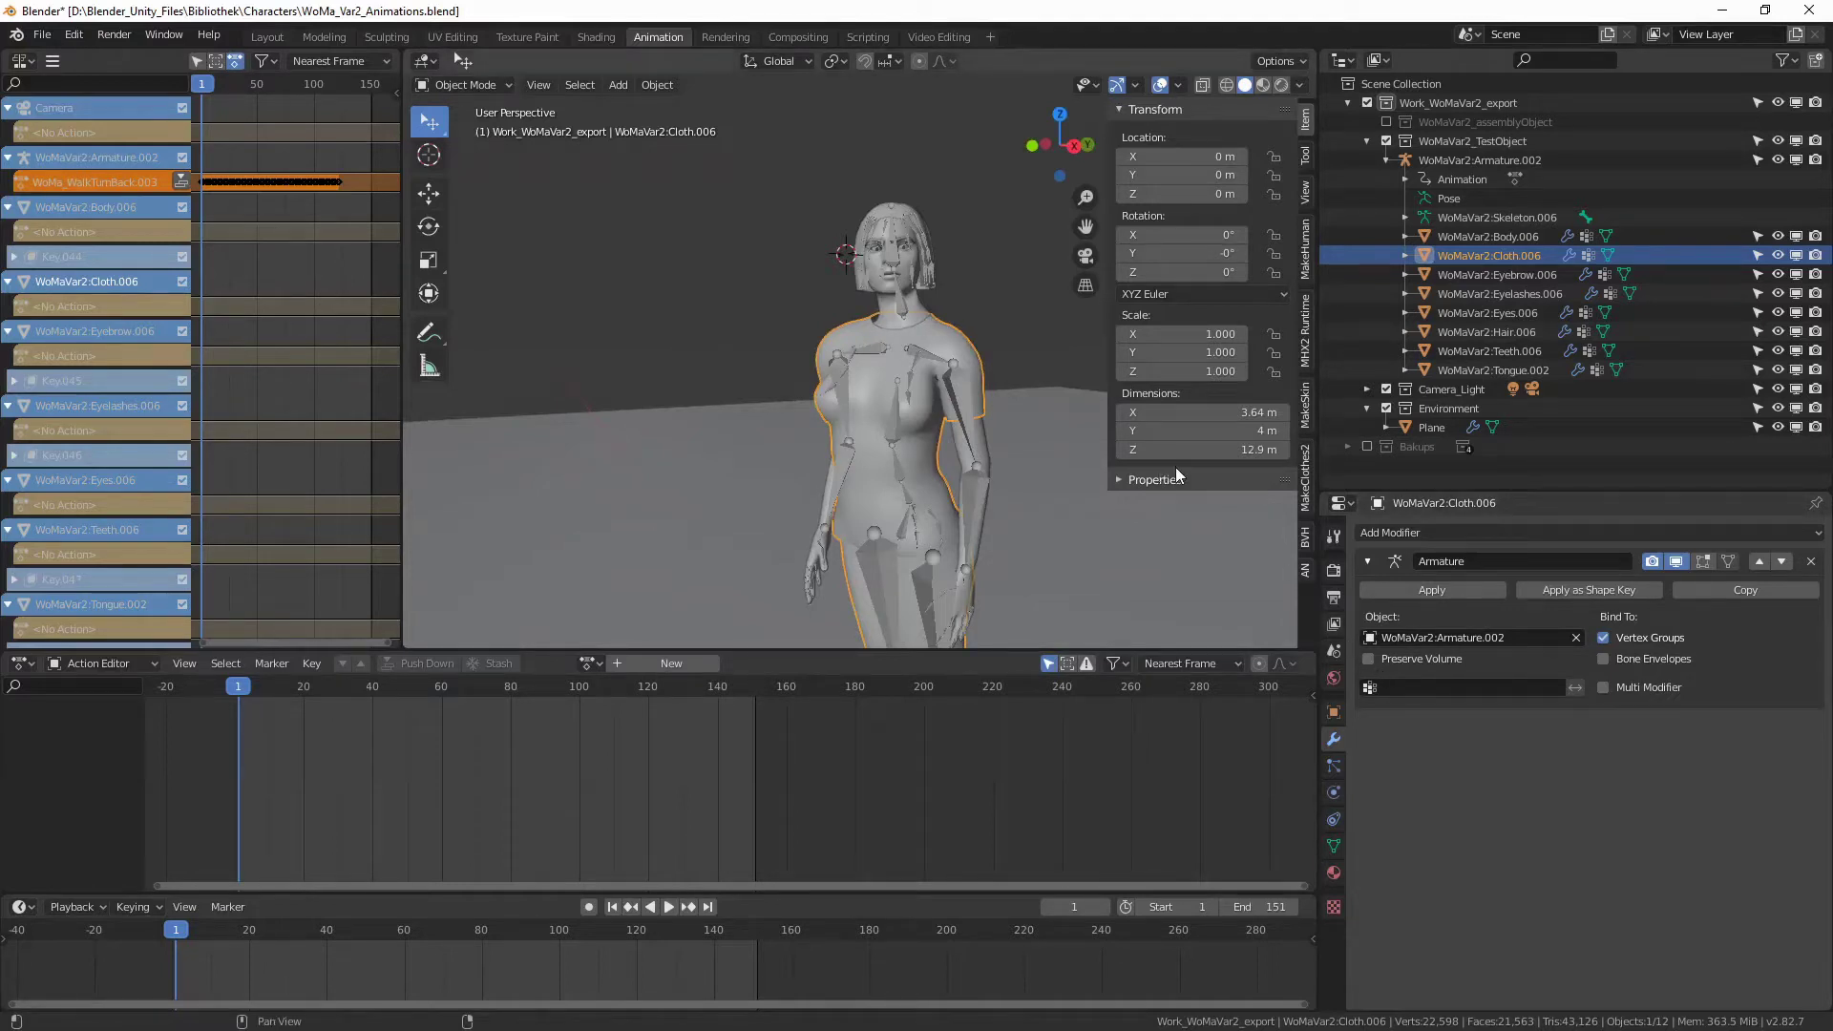
pyautogui.moveTo(1003, 448)
pyautogui.mouseDown(button='middle')
pyautogui.moveTo(1022, 442)
pyautogui.moveTo(962, 441)
pyautogui.moveTo(955, 468)
pyautogui.mouseUp(button='middle')
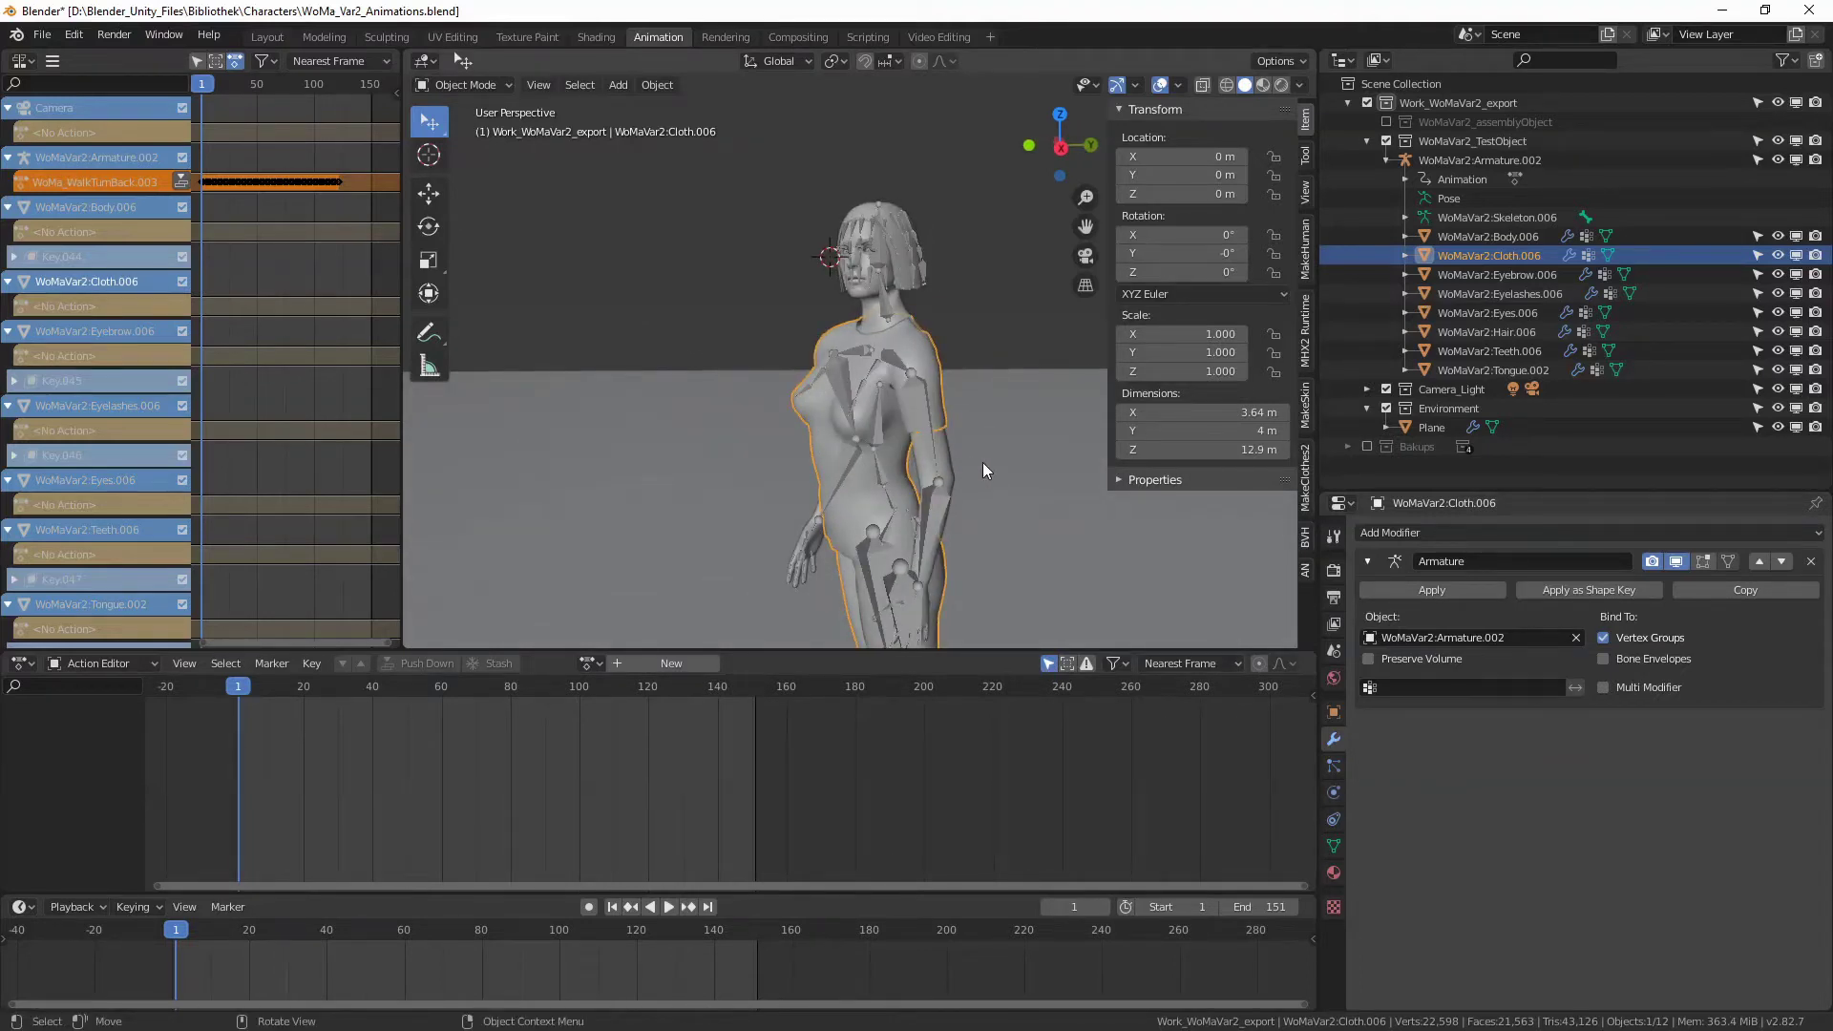
pyautogui.moveTo(983, 462)
pyautogui.mouseDown(button='middle')
pyautogui.moveTo(953, 456)
pyautogui.moveTo(1015, 483)
pyautogui.moveTo(981, 494)
pyautogui.mouseUp(button='middle')
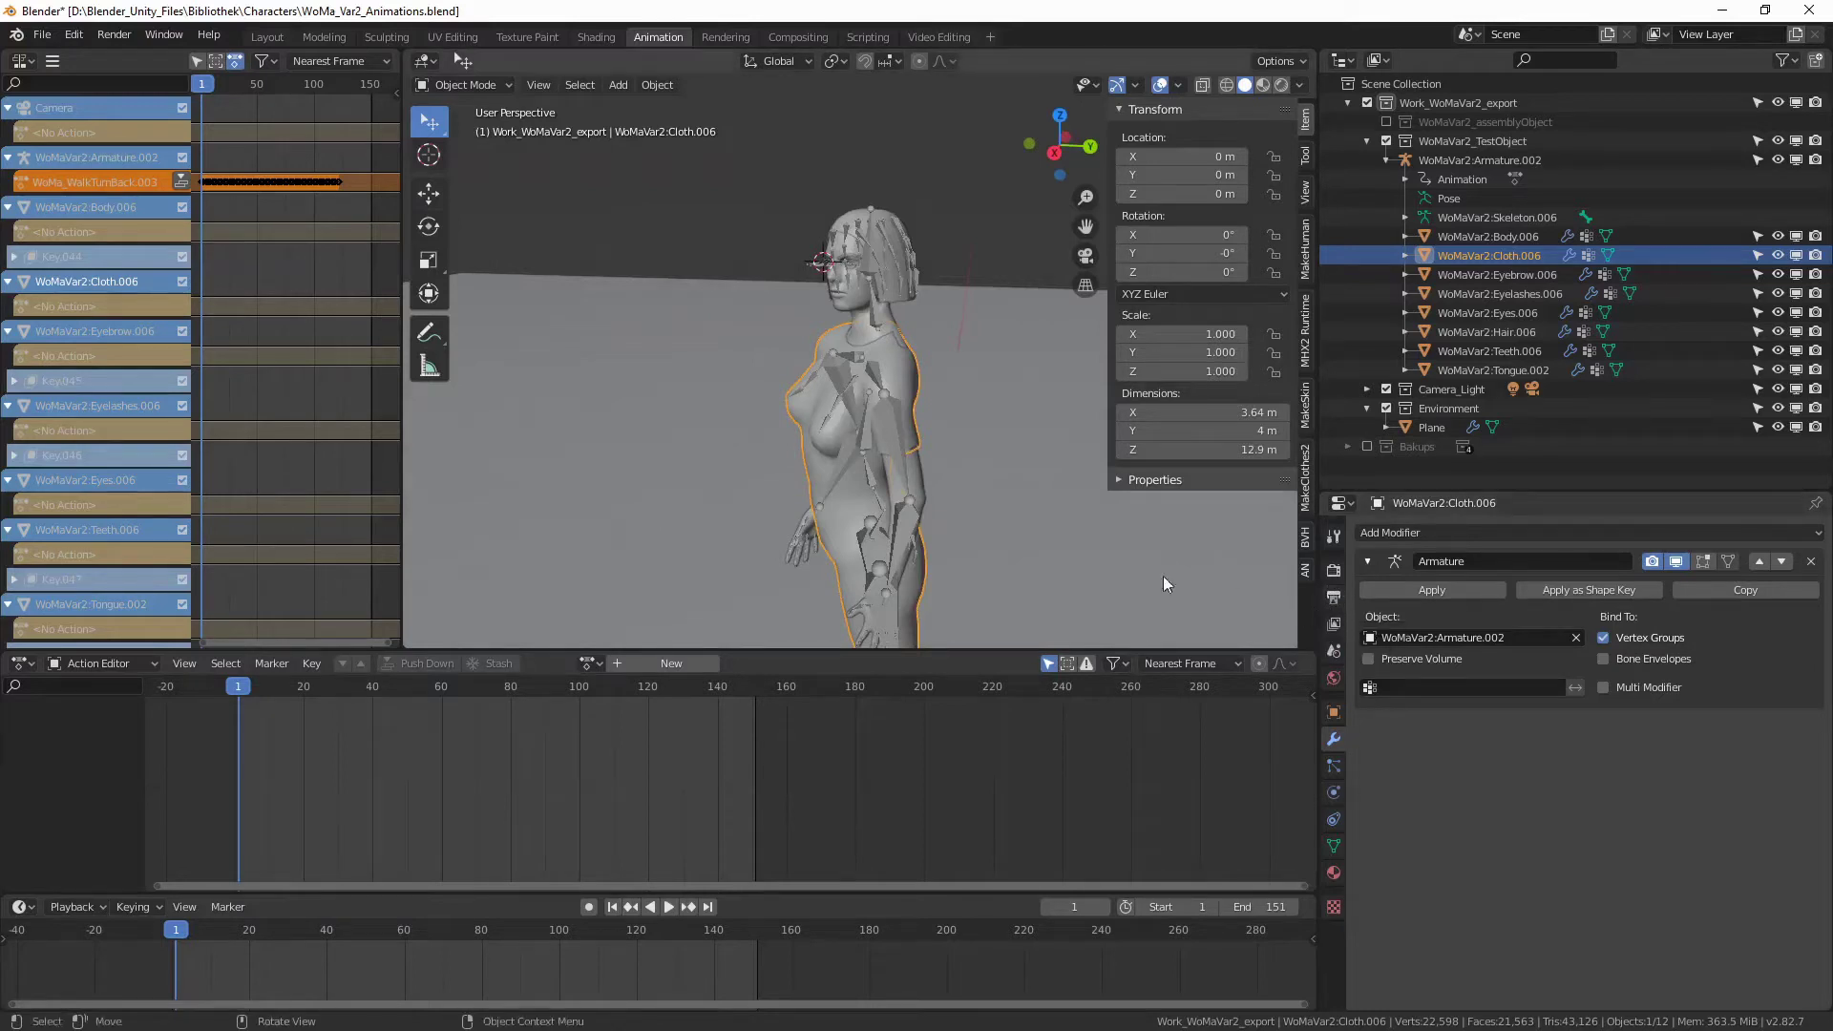
pyautogui.moveTo(999, 482)
pyautogui.mouseDown(button='middle')
pyautogui.moveTo(988, 444)
pyautogui.moveTo(1009, 468)
pyautogui.mouseUp(button='middle')
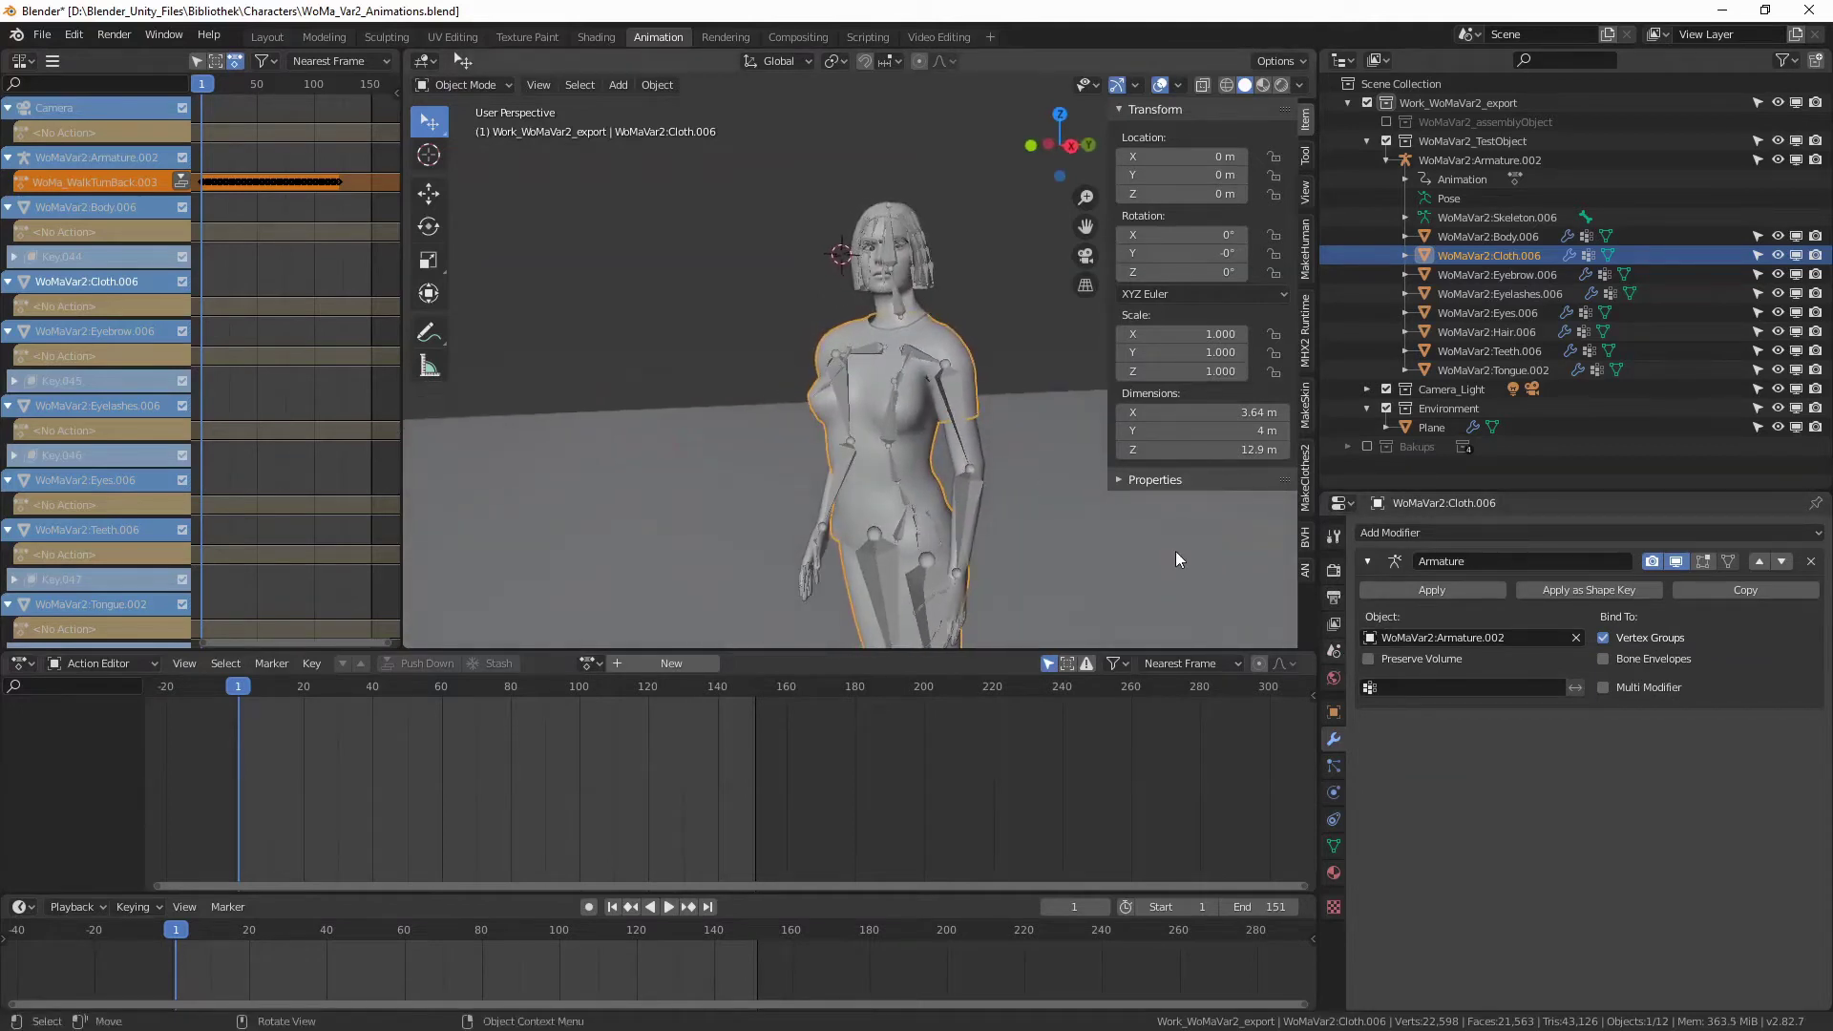
pyautogui.moveTo(1176, 559); pyautogui.dragTo(1097, 541, button='middle')
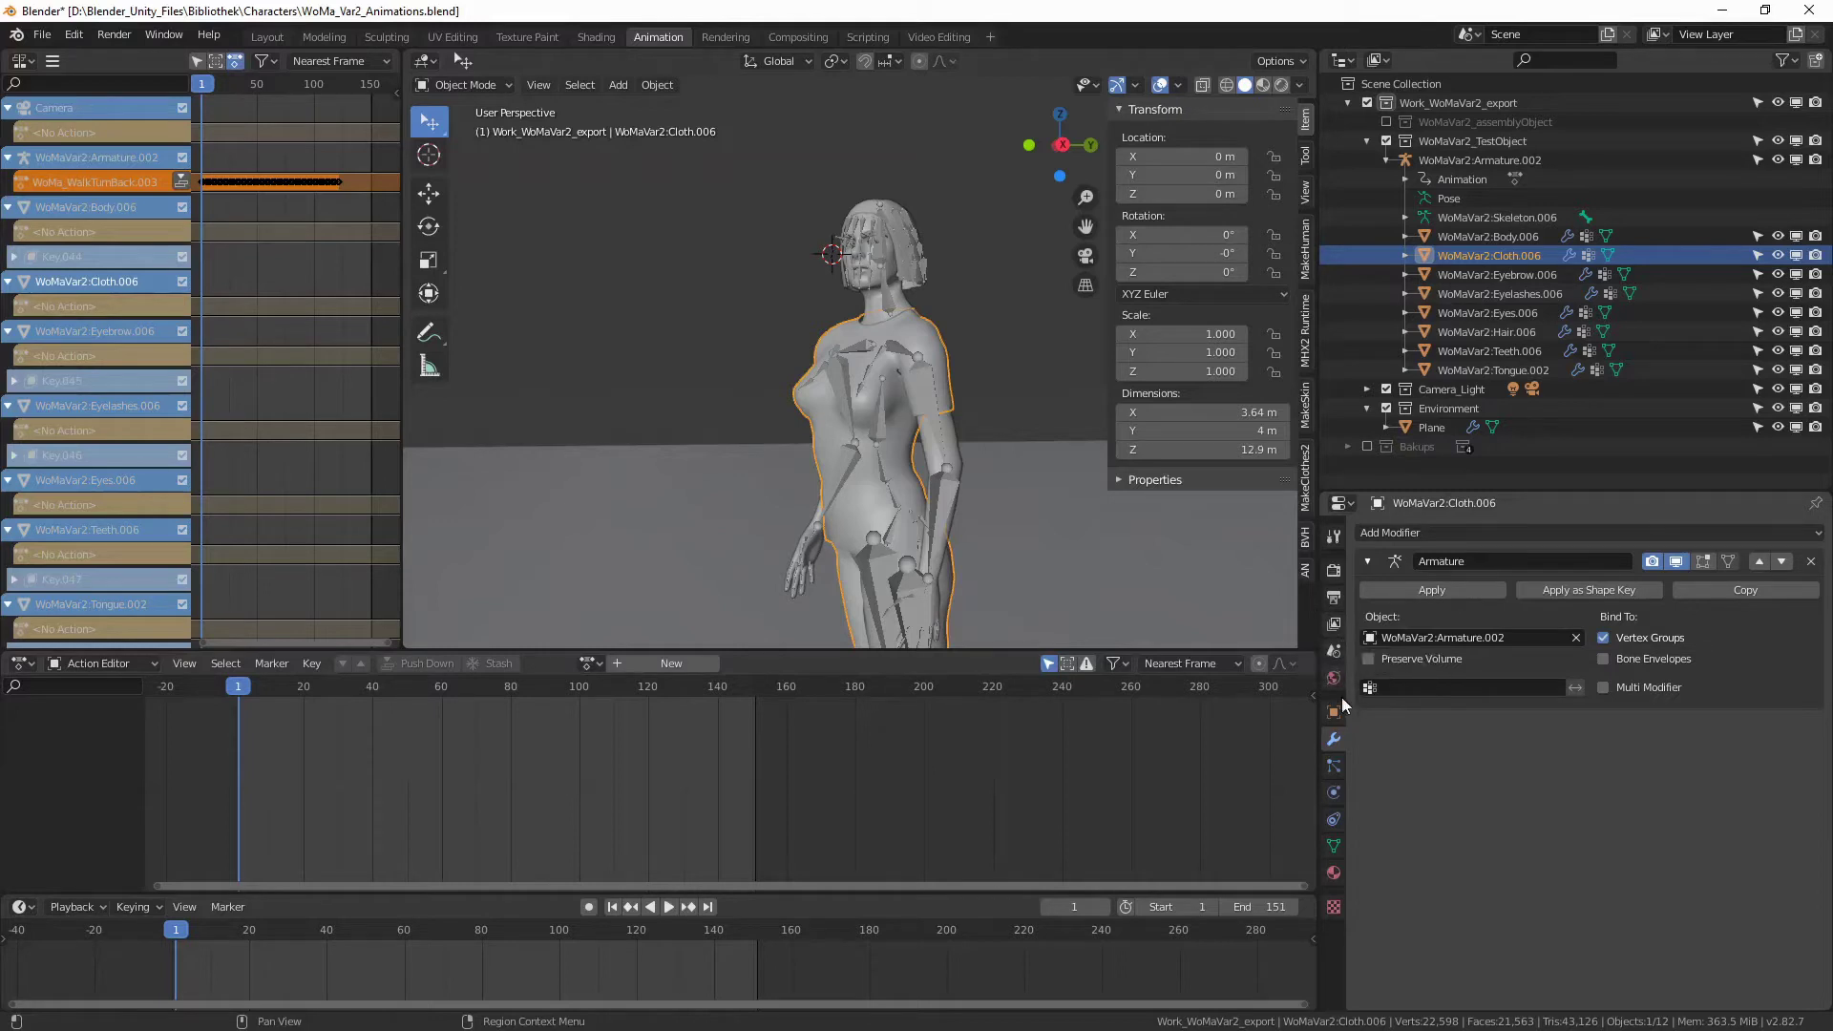
pyautogui.moveTo(821, 387); pyautogui.dragTo(902, 409, button='middle')
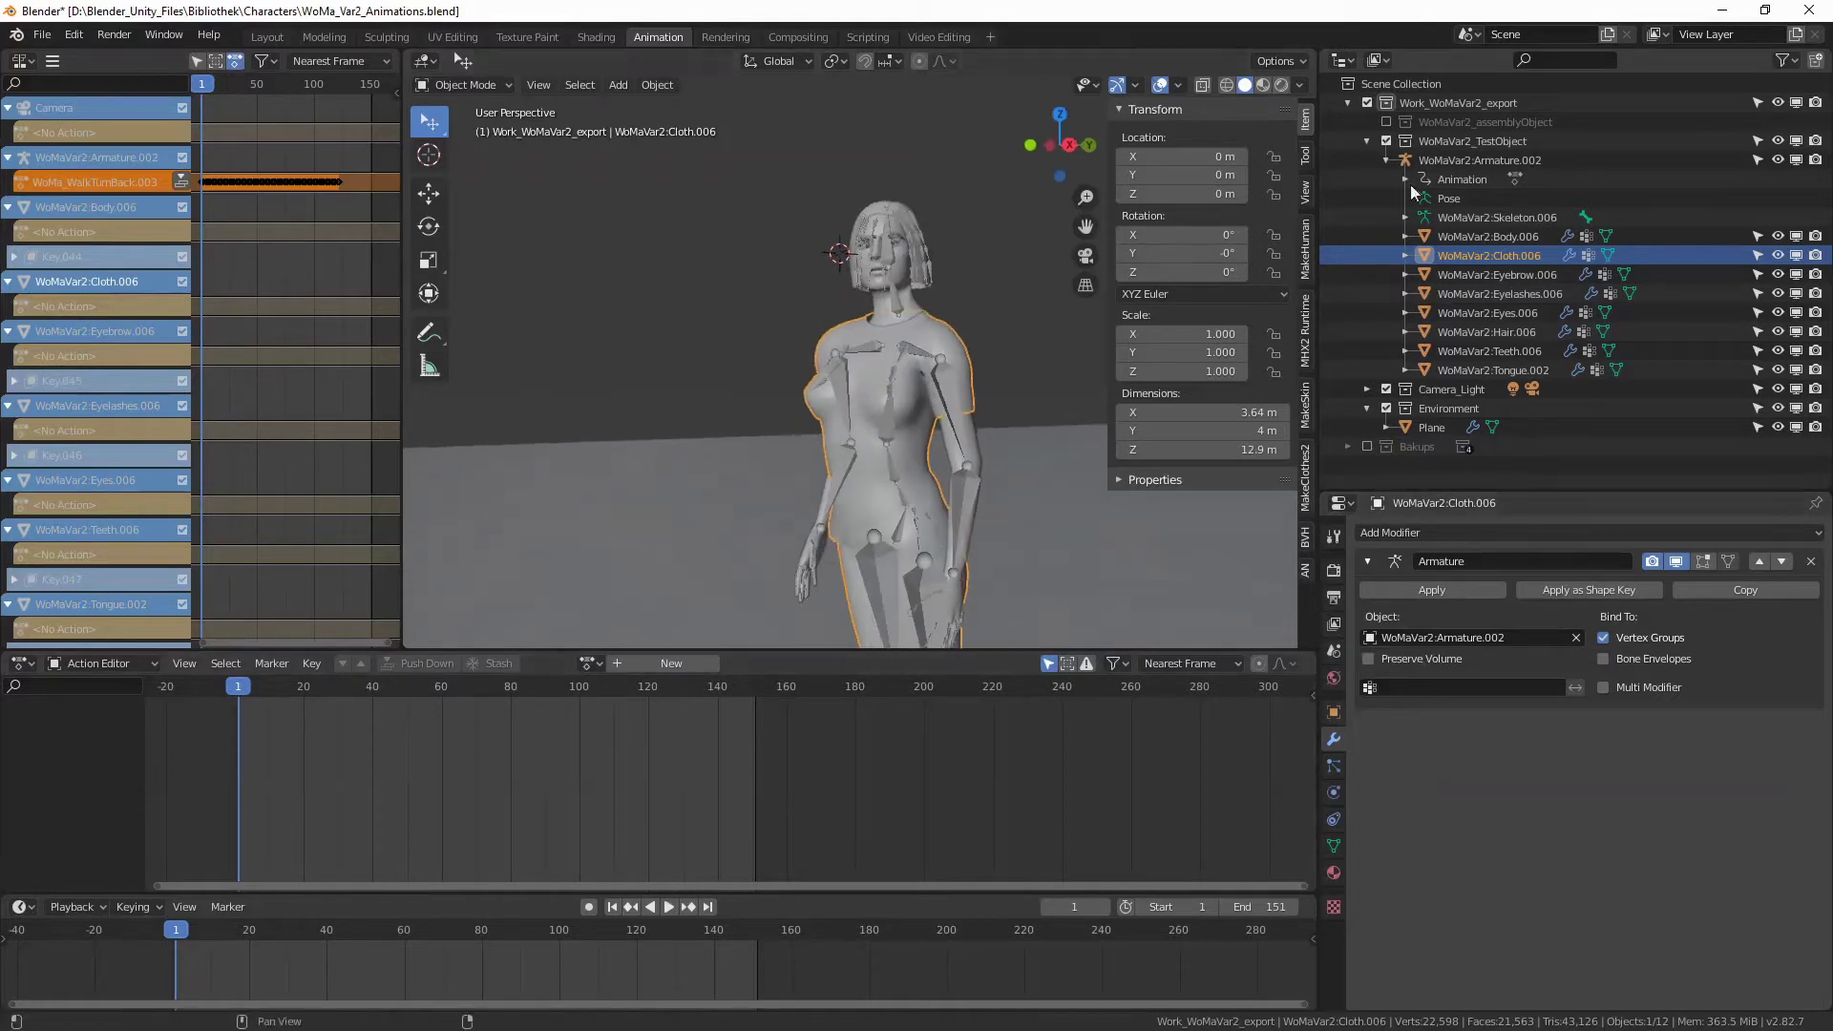
# Select the armature, zoom in on the head, and pick the Hair.006 mesh
pyautogui.click(1480, 159)
pyautogui.moveTo(1000, 374)
pyautogui.mouseDown(button='middle')
pyautogui.moveTo(949, 348)
pyautogui.moveTo(972, 435)
pyautogui.mouseUp(button='middle')
pyautogui.scroll(3, 948, 340)
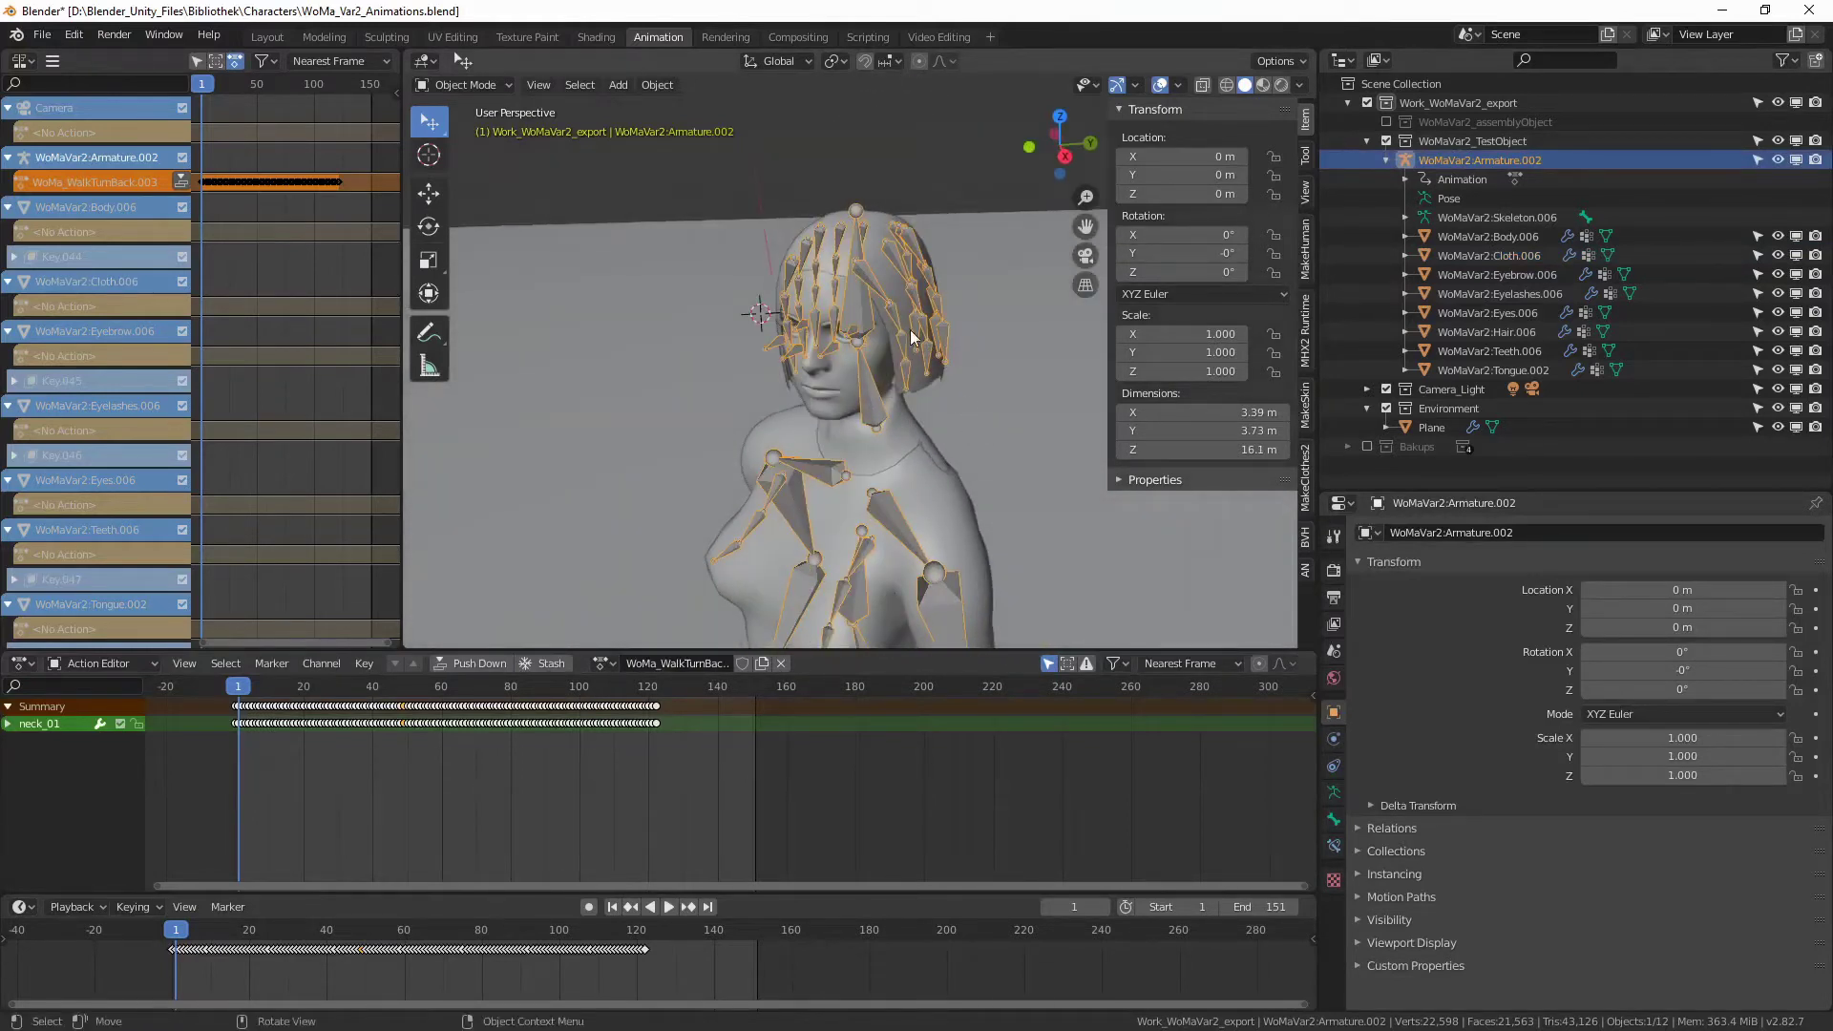
pyautogui.moveTo(940, 332)
pyautogui.mouseDown(button='middle')
pyautogui.moveTo(886, 467)
pyautogui.moveTo(986, 365)
pyautogui.moveTo(855, 338)
pyautogui.moveTo(929, 323)
pyautogui.moveTo(887, 295)
pyautogui.mouseUp(button='middle')
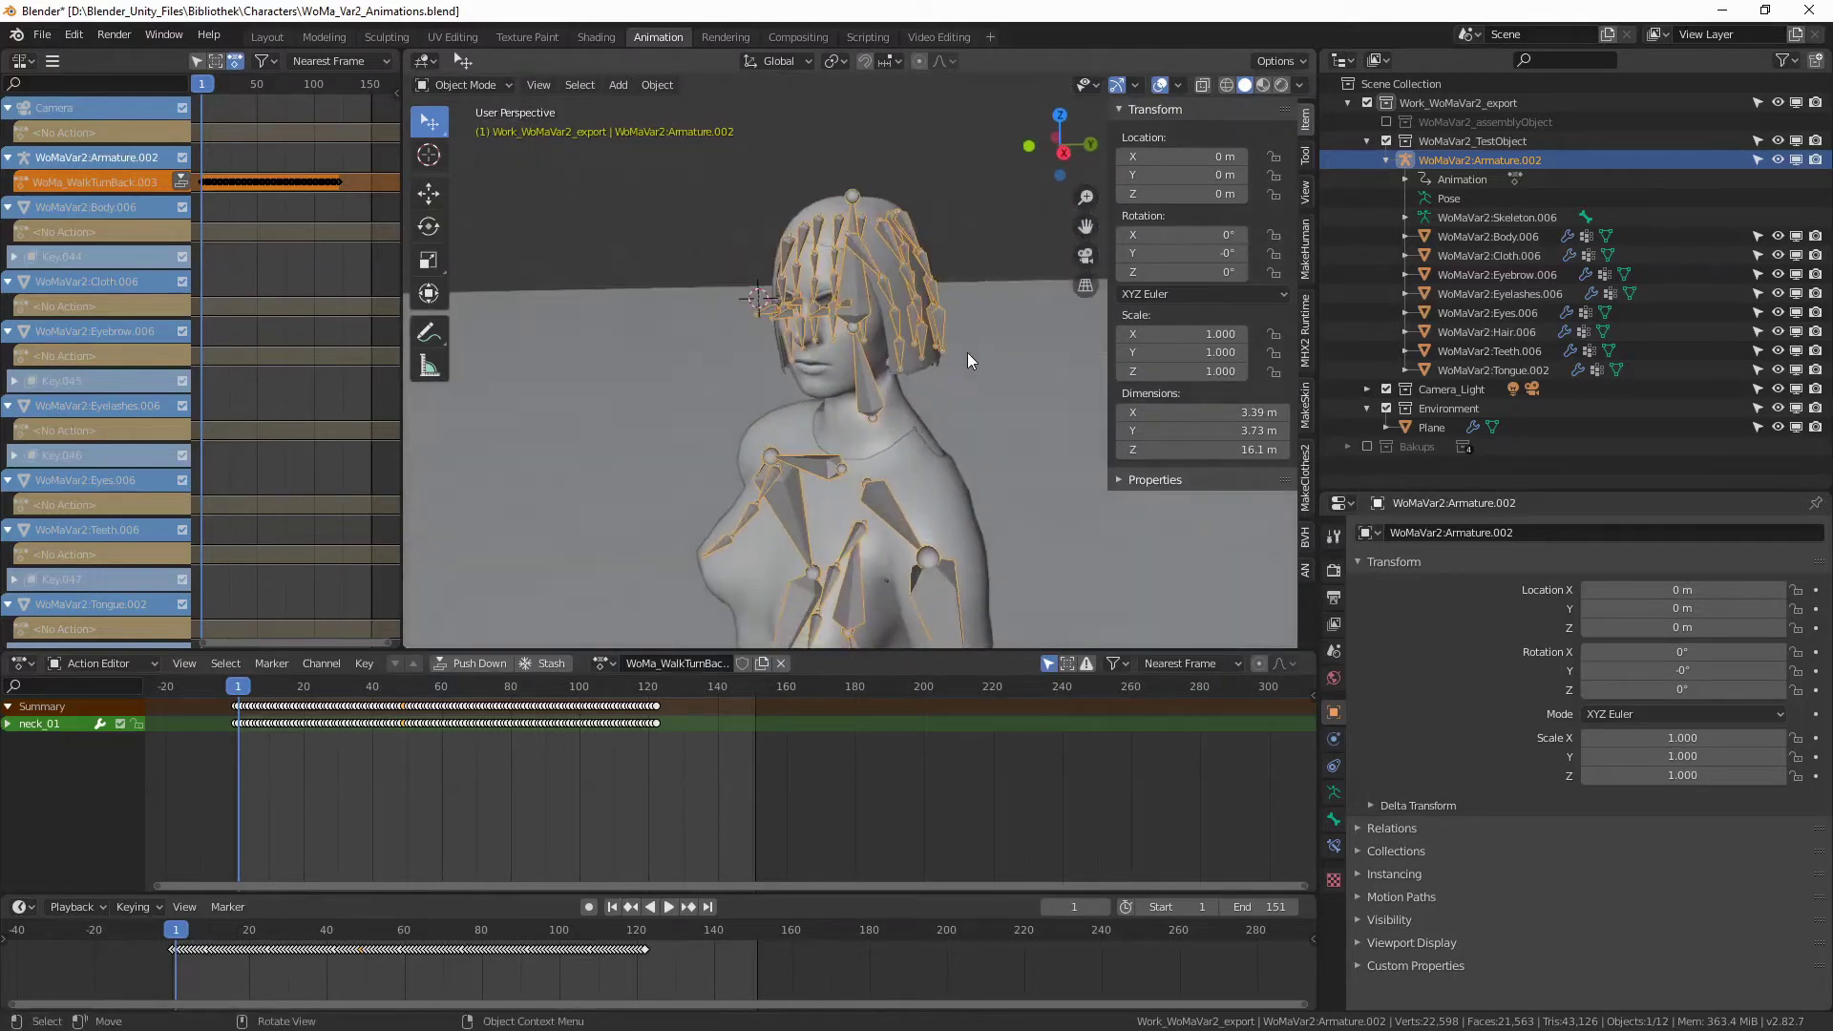
pyautogui.click(896, 332)
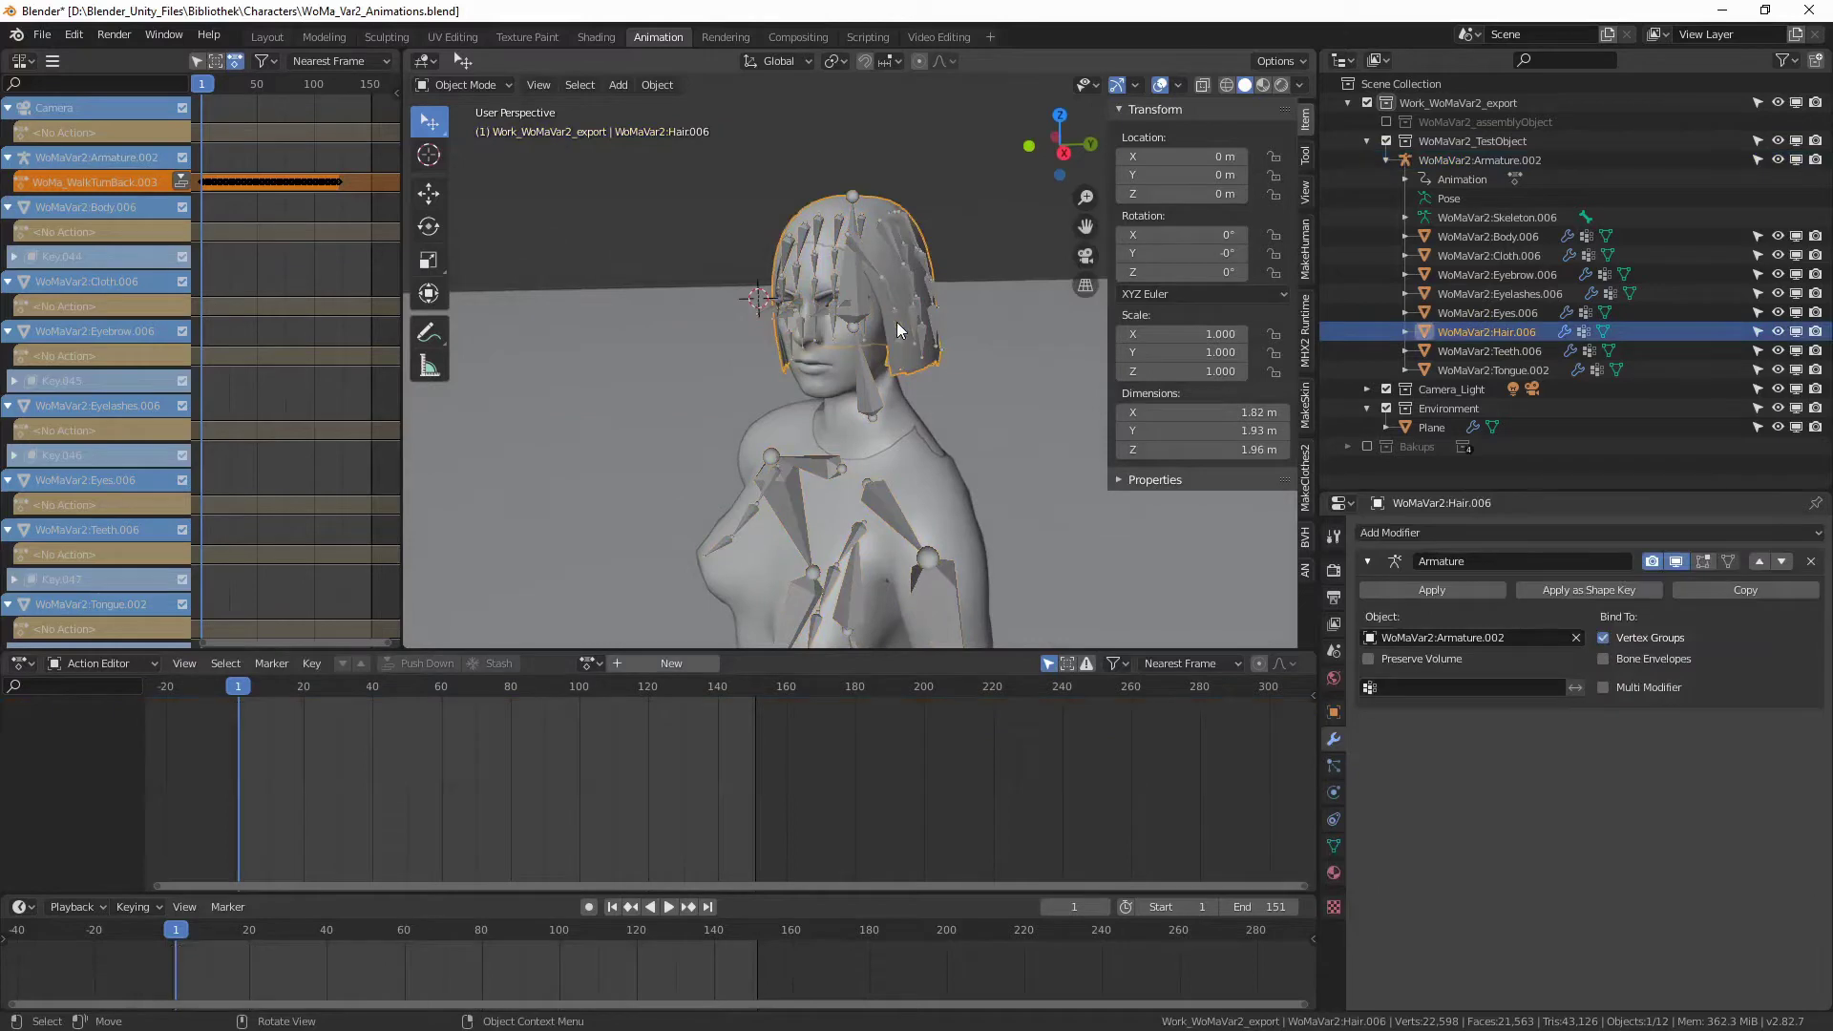
# Reselect WoMaVar2:Armature.002 and switch it into Pose Mode
pyautogui.press('`')
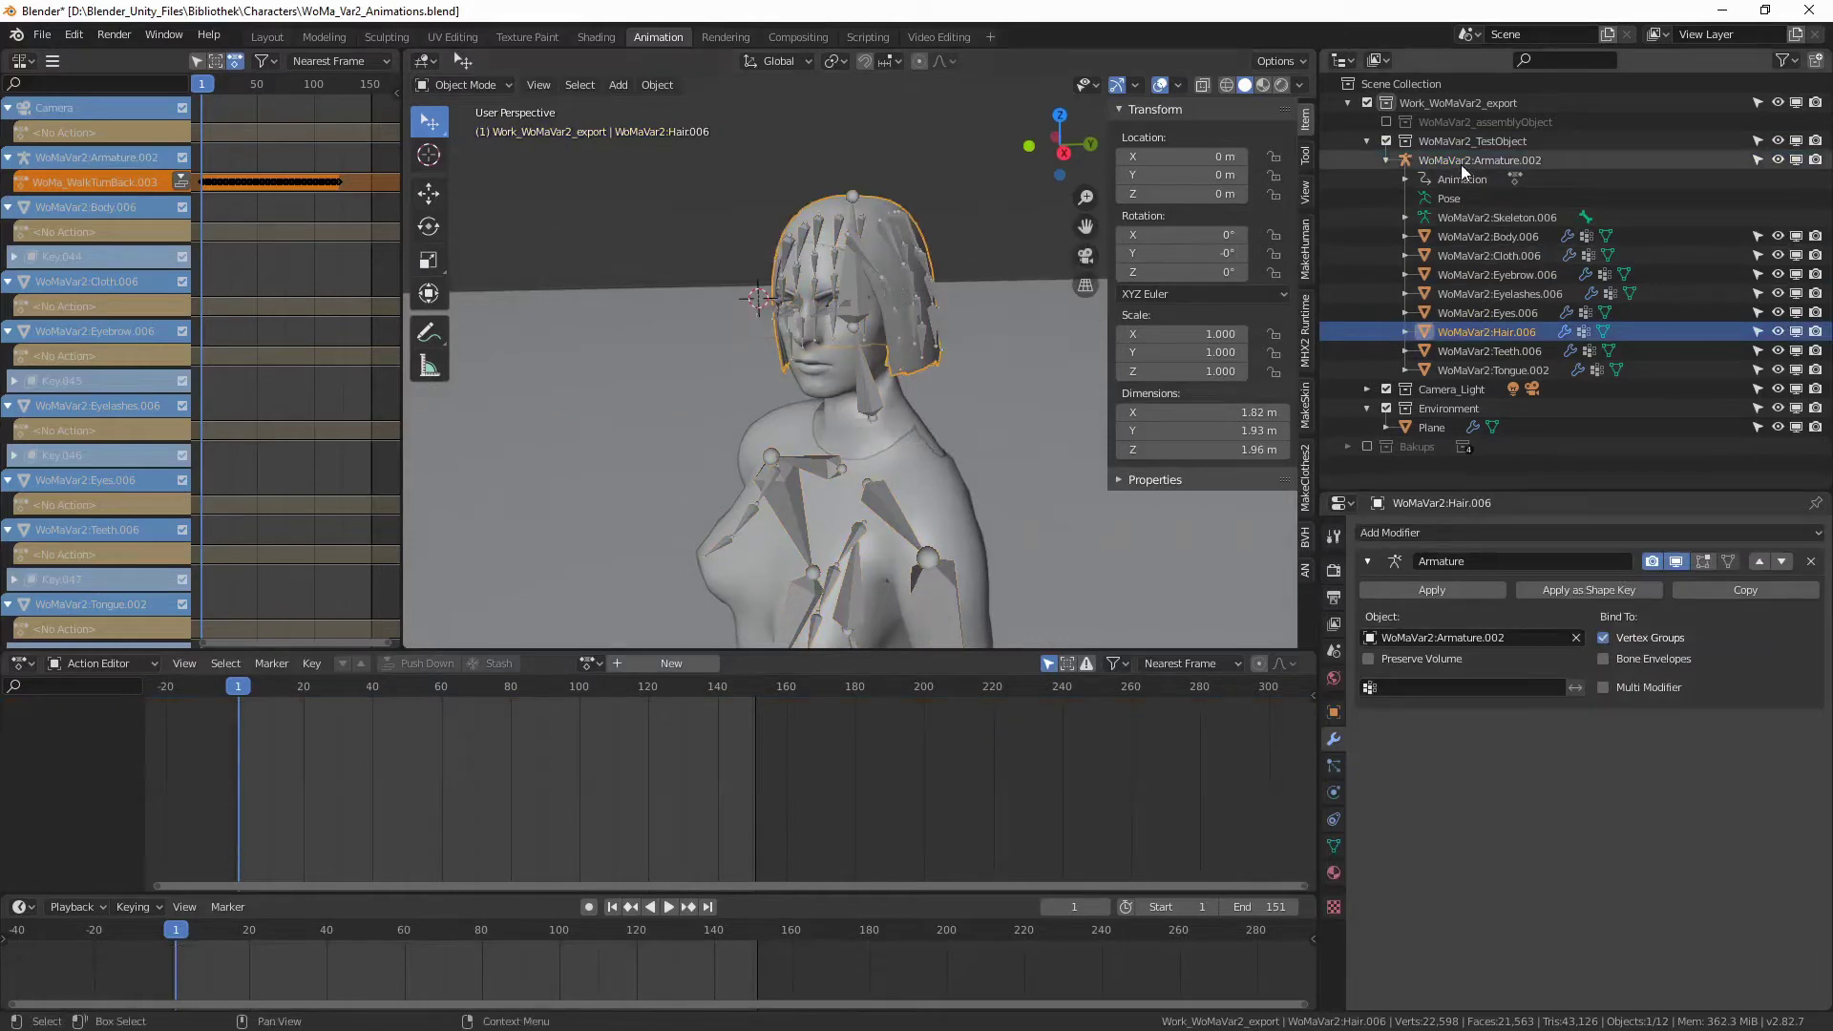
pyautogui.click(1470, 160)
pyautogui.hotkey('ctrl', 'Tab')
pyautogui.click(864, 405)
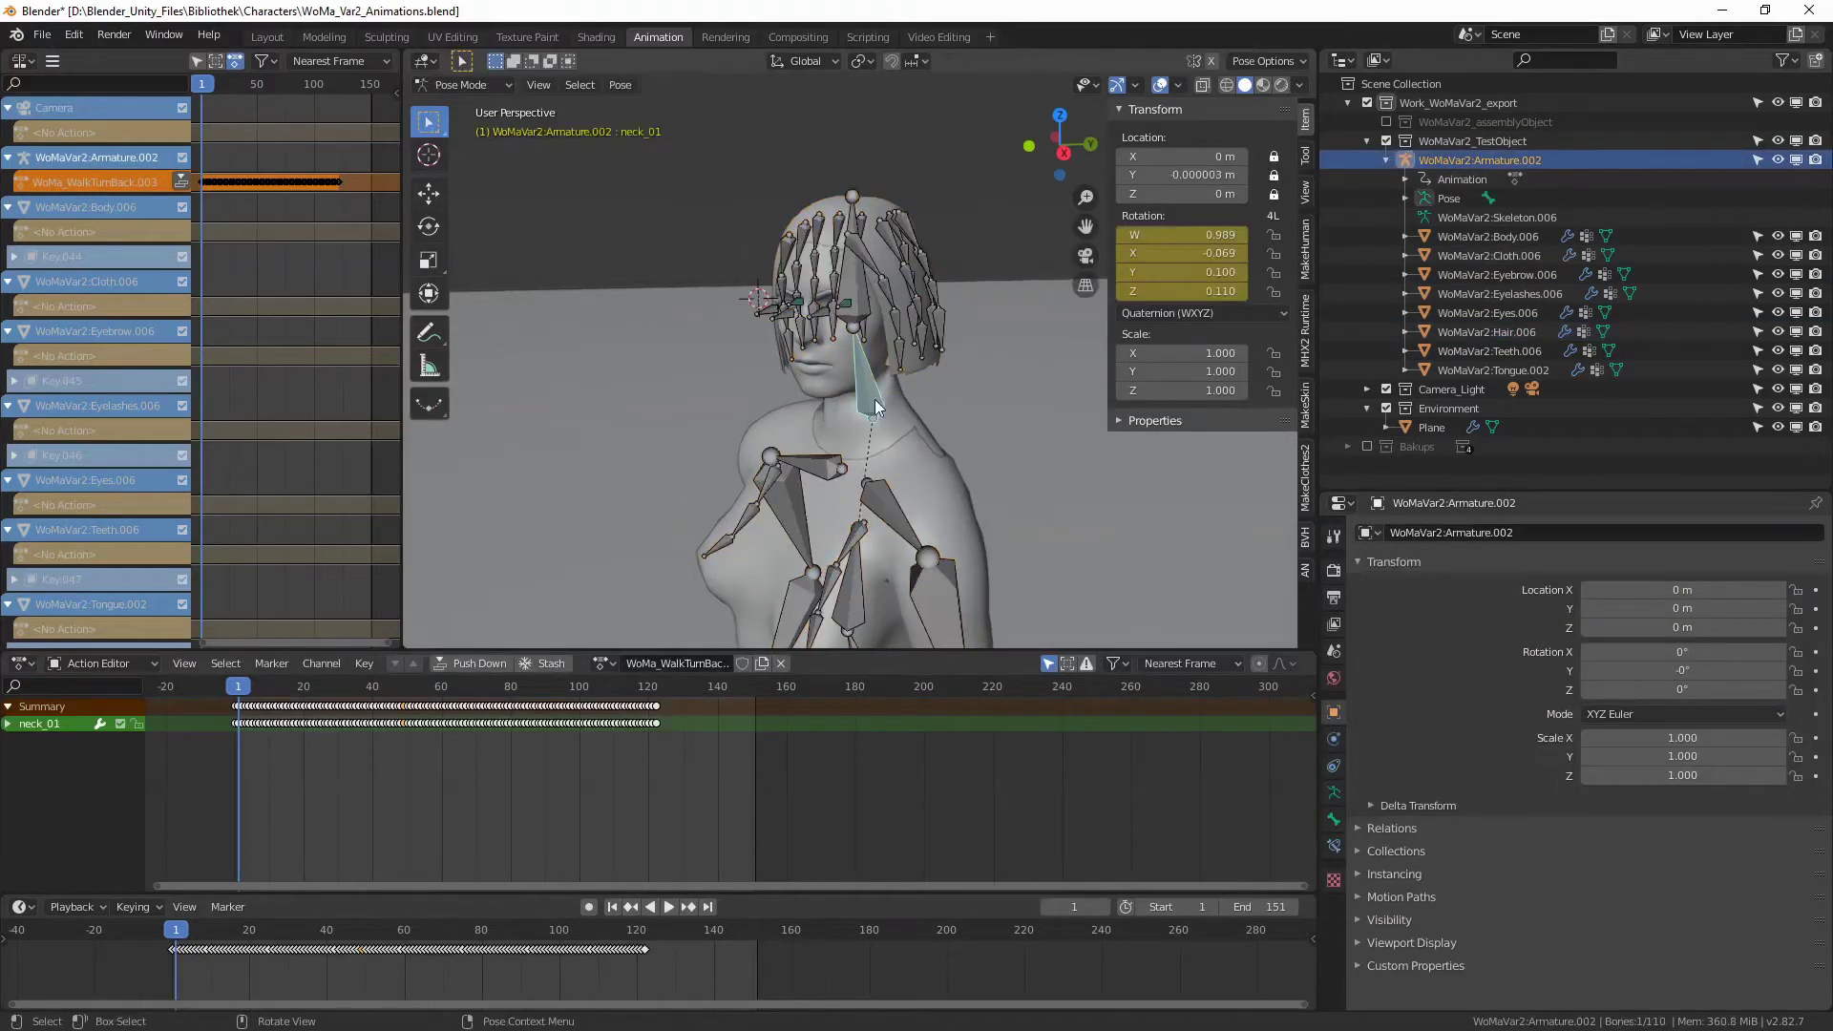
# Select hair_strand1_04_l and show its Wiggle Bone settings (enabled, stiffness 0.20)
pyautogui.click(899, 351)
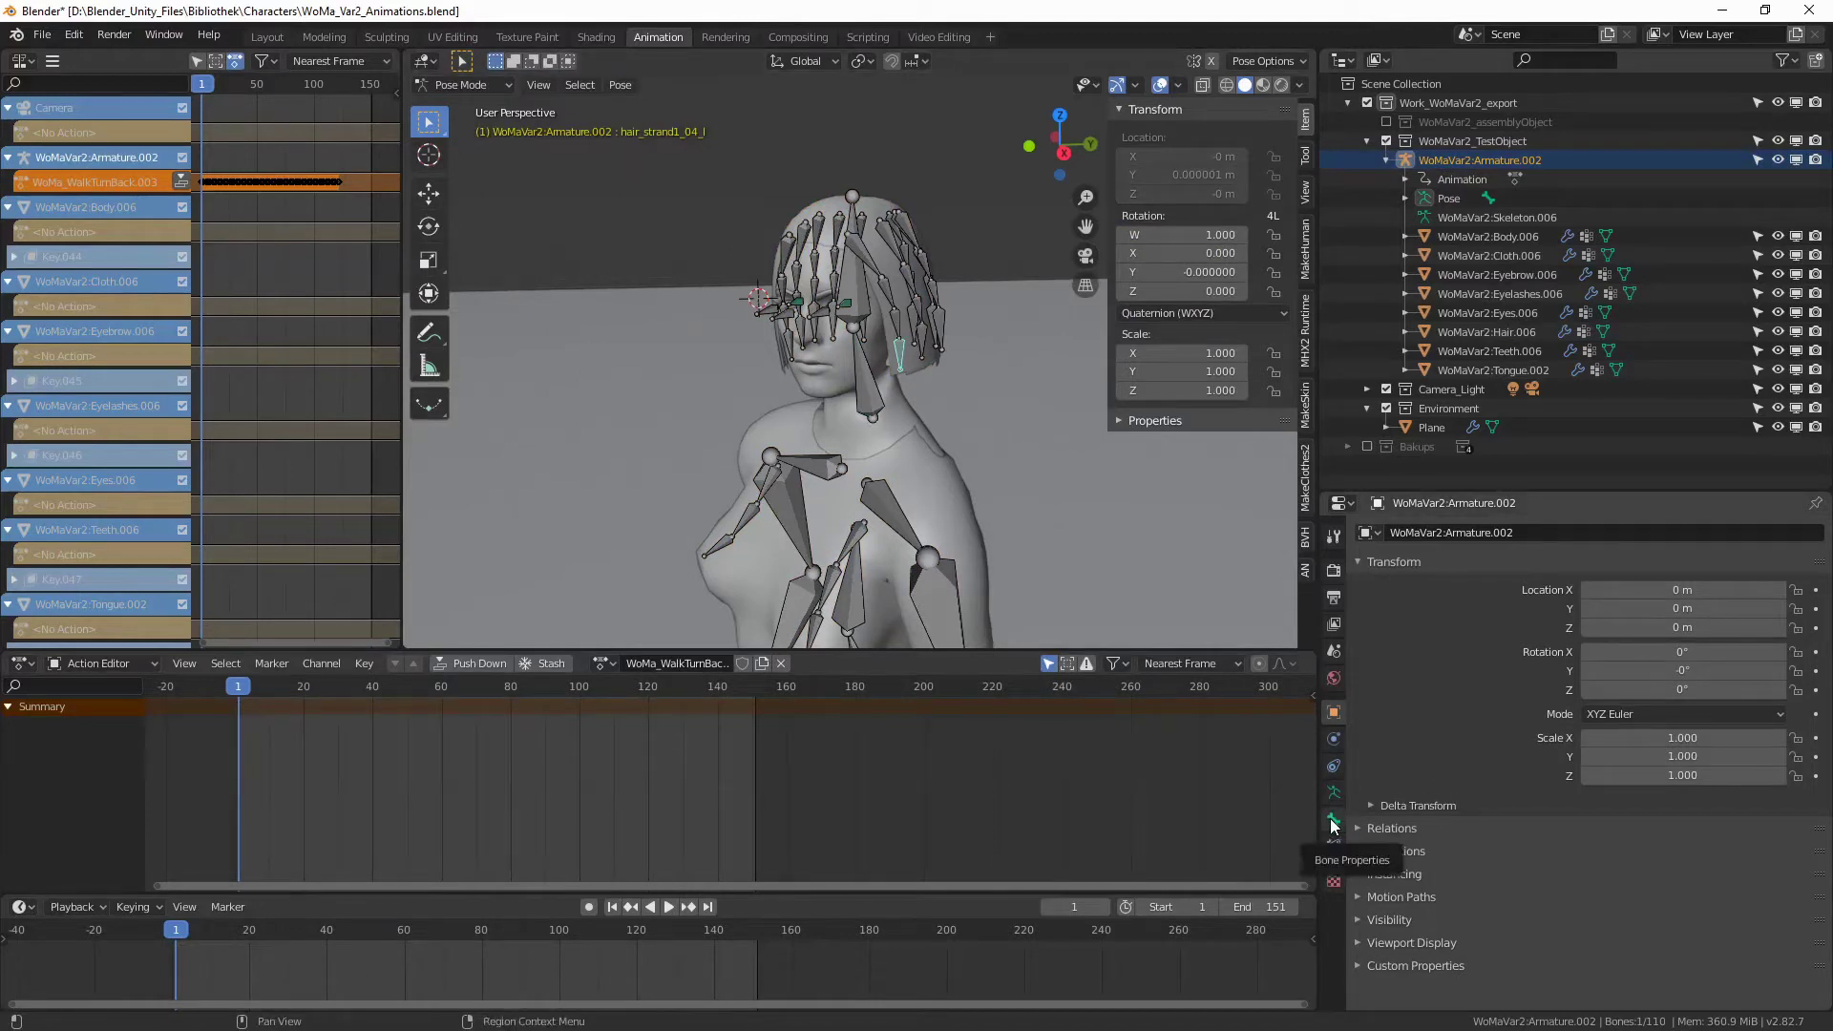
pyautogui.click(1336, 649)
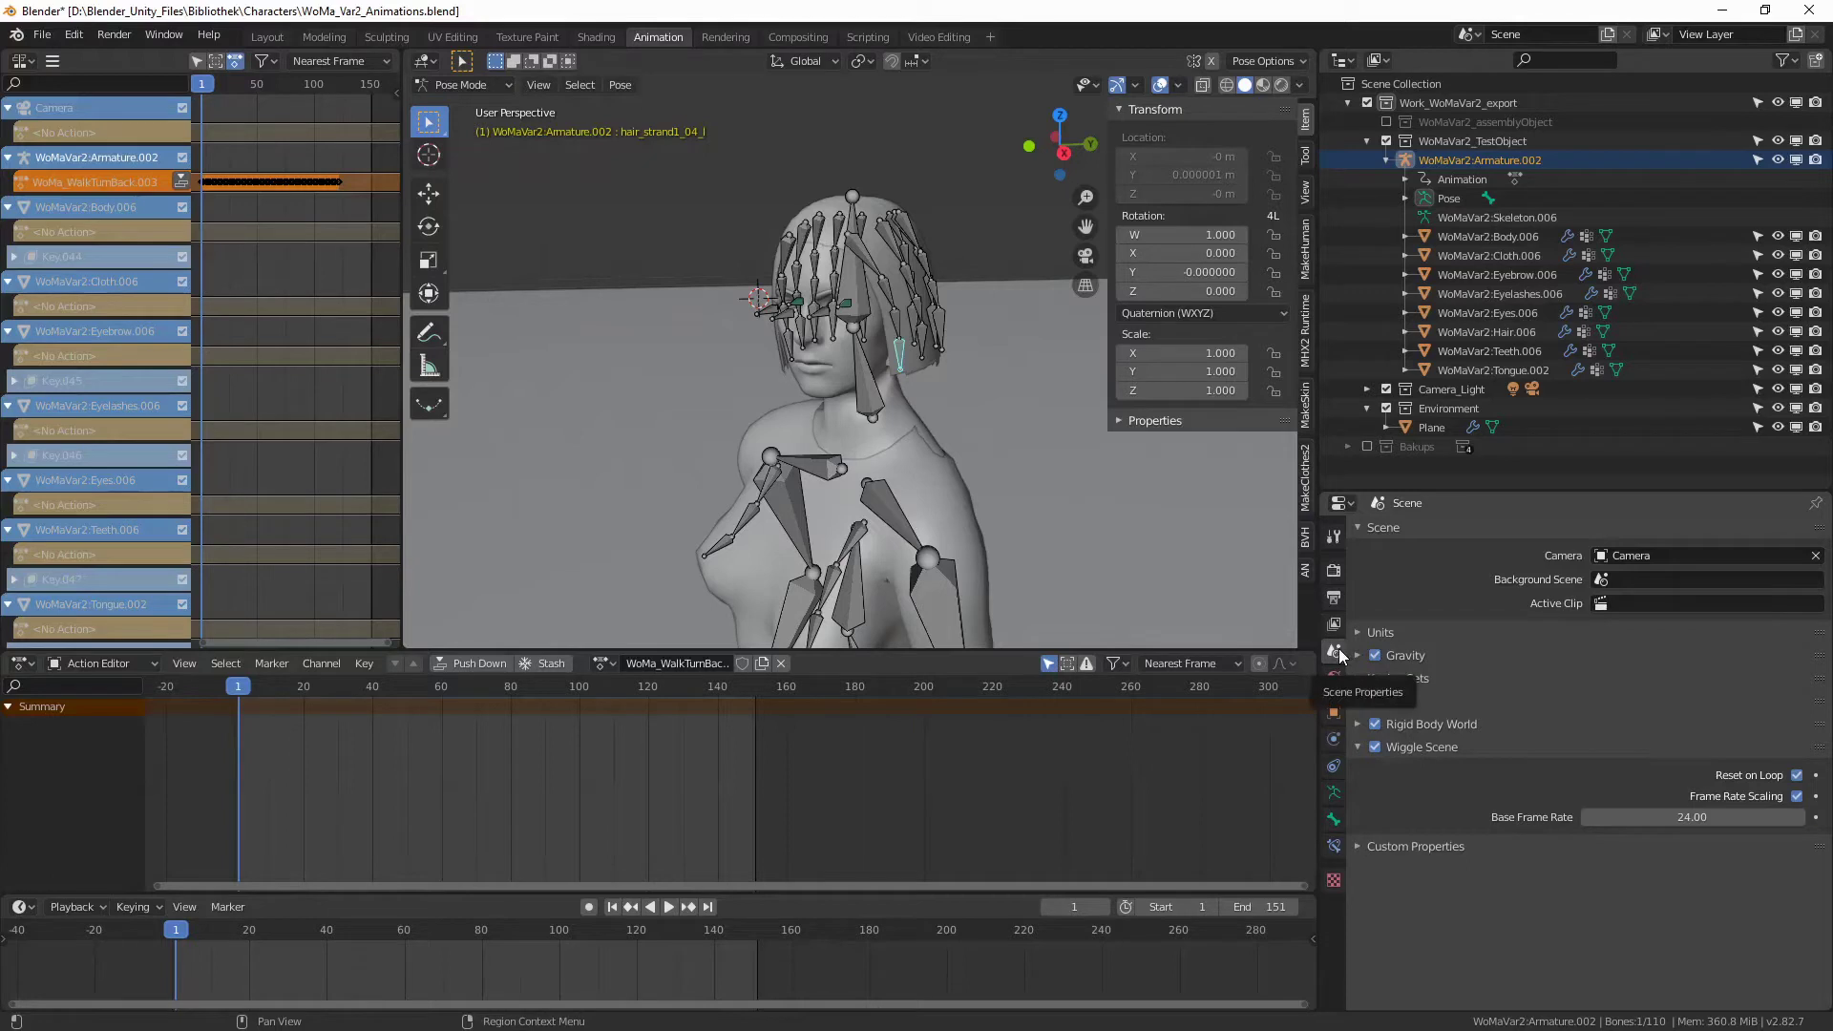
pyautogui.click(1333, 819)
pyautogui.moveTo(924, 422)
pyautogui.mouseDown(button='middle')
pyautogui.moveTo(893, 445)
pyautogui.moveTo(912, 468)
pyautogui.mouseUp(button='middle')
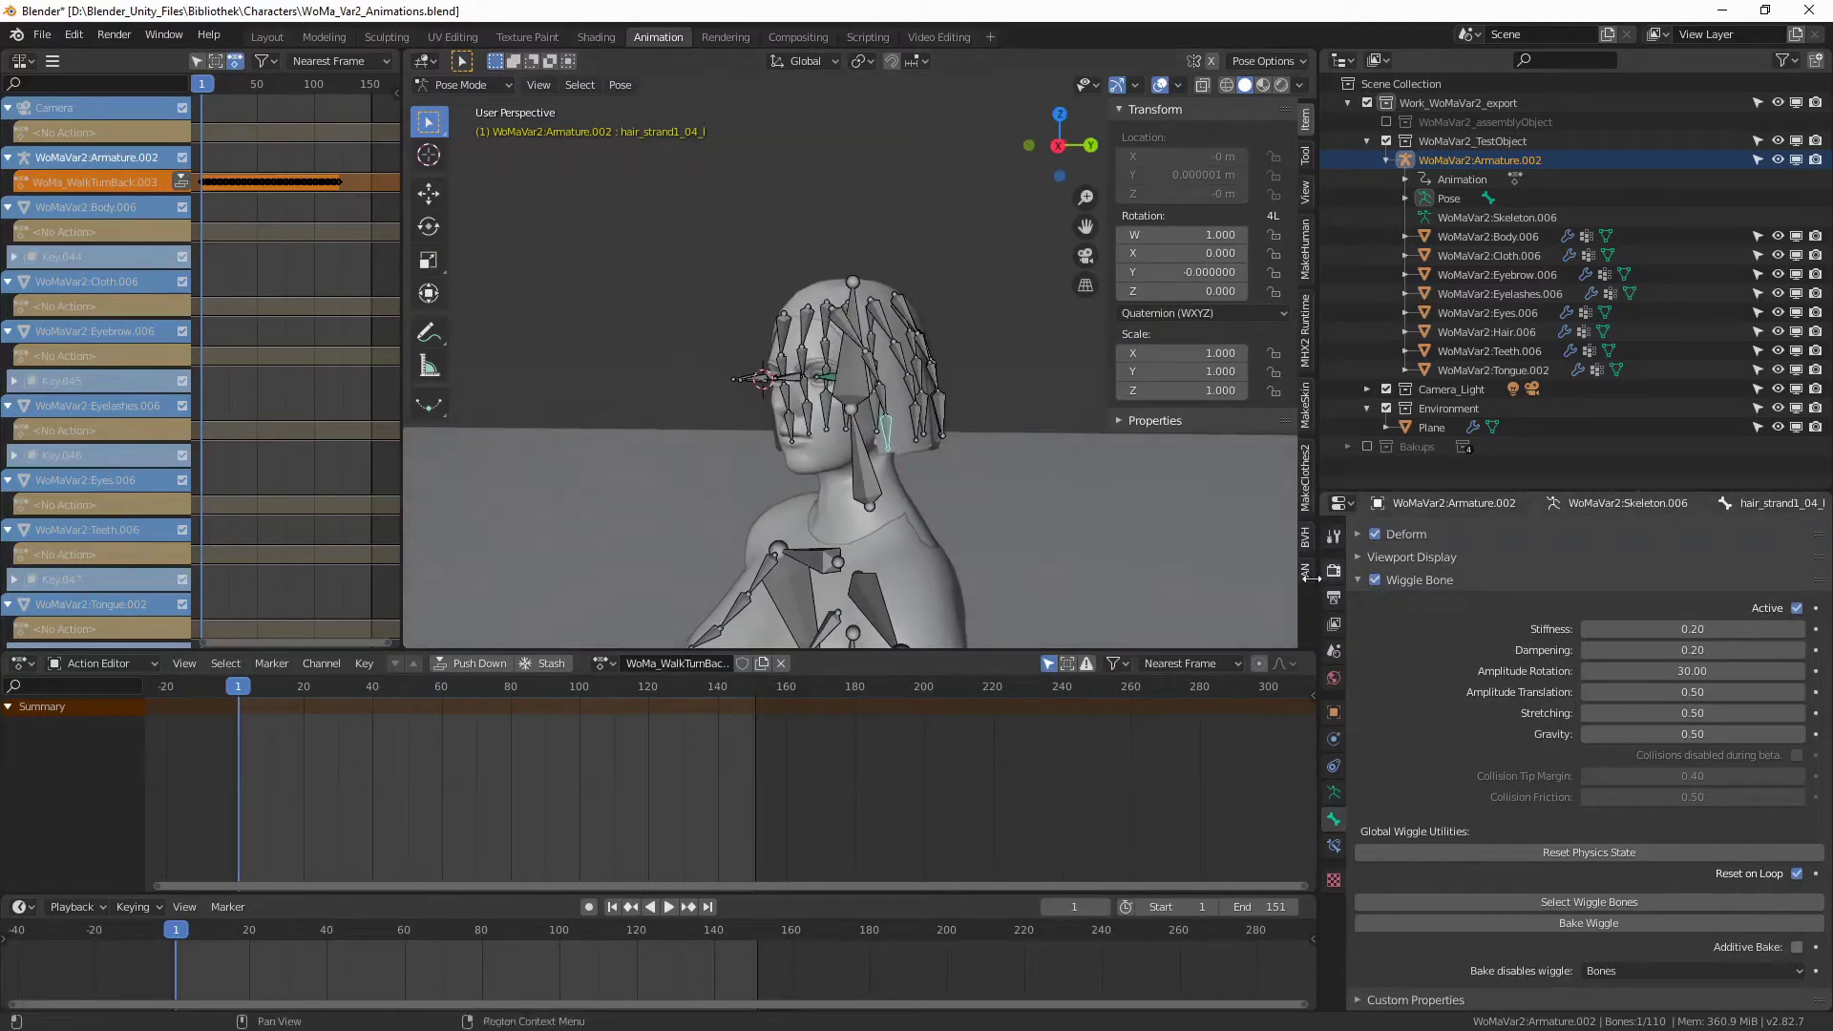
pyautogui.moveTo(1018, 555)
pyautogui.mouseDown(button='middle')
pyautogui.moveTo(910, 524)
pyautogui.moveTo(942, 502)
pyautogui.mouseUp(button='middle')
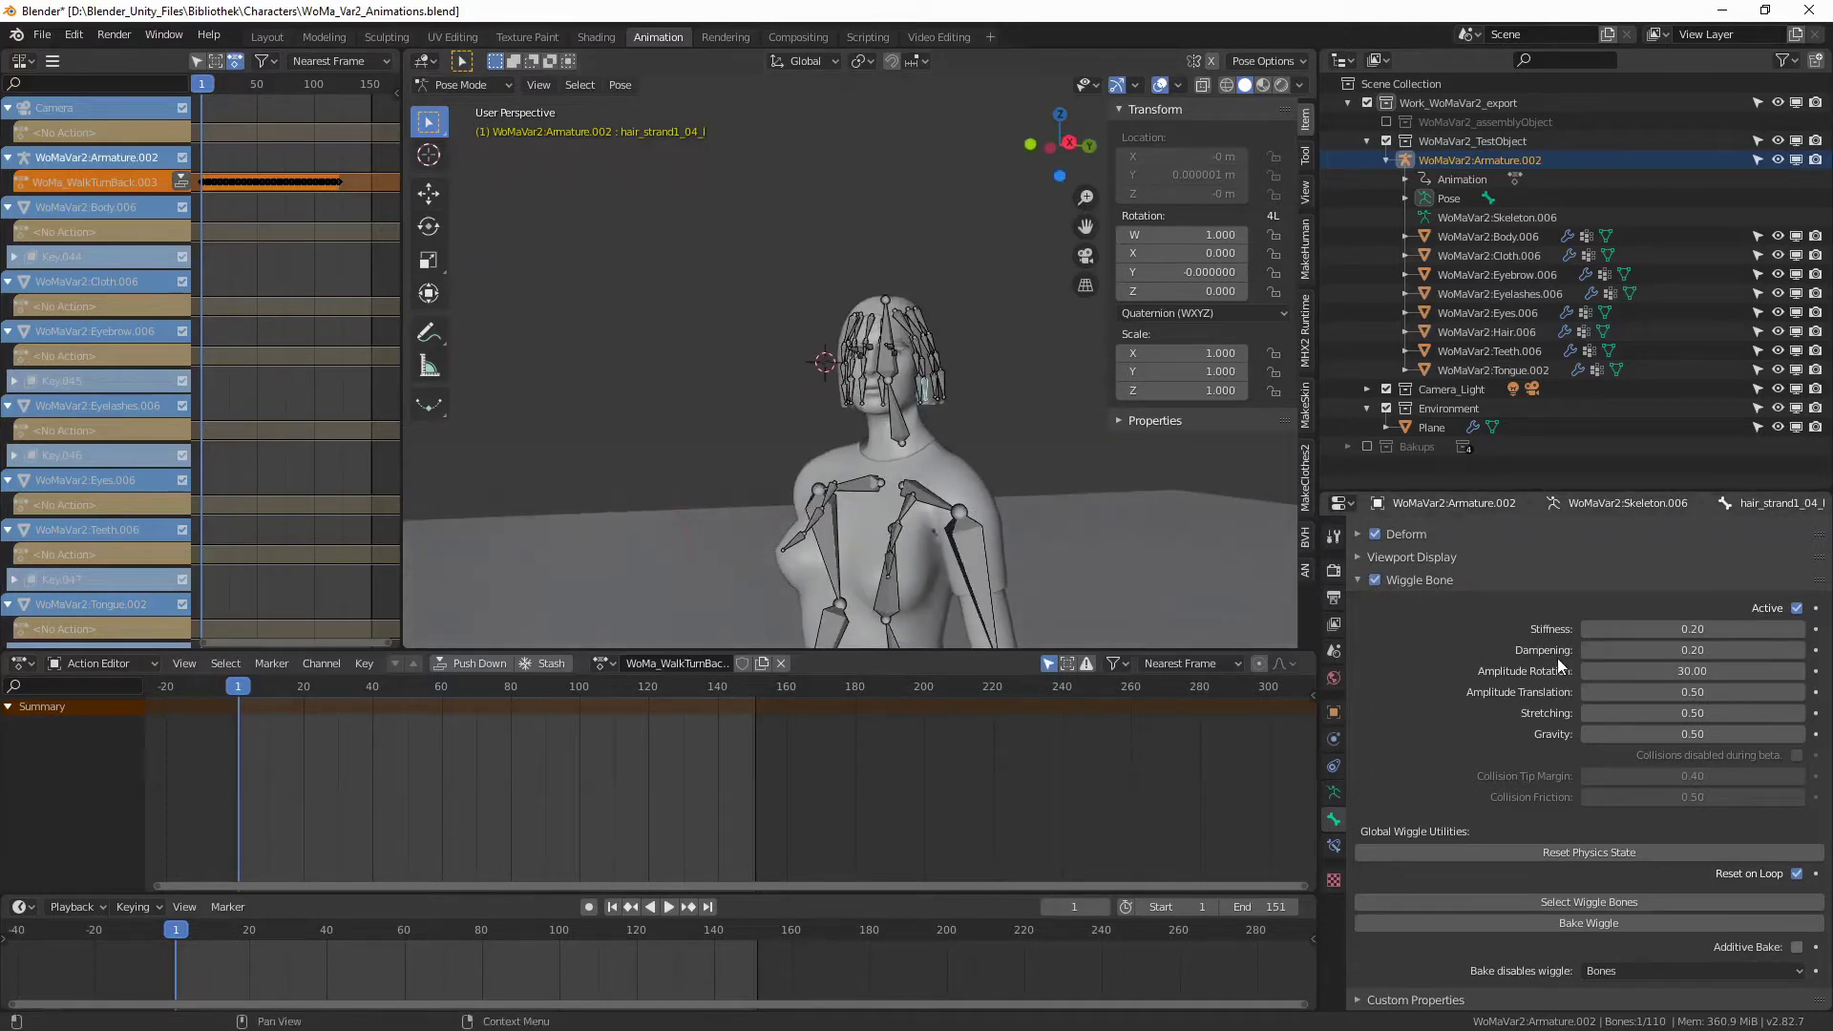
pyautogui.scroll(2, 977, 432)
pyautogui.scroll(2, 936, 451)
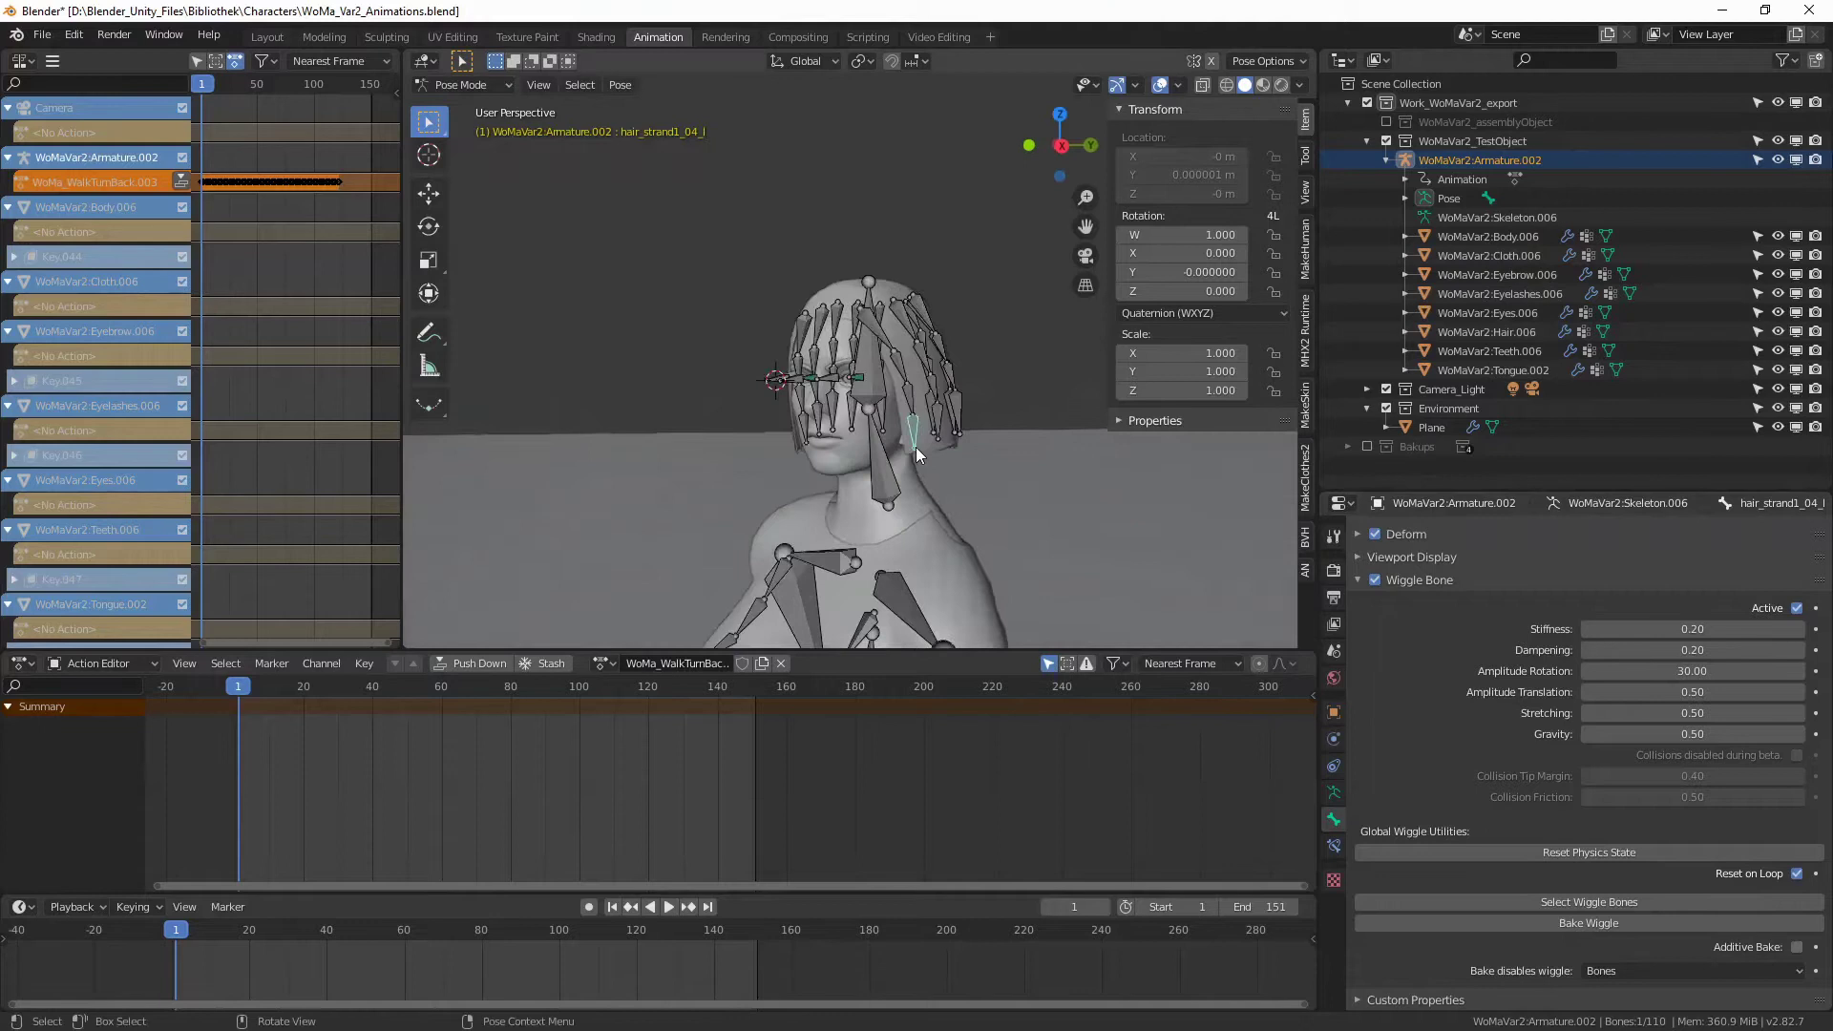
# Compare the hair_strand1_02_l and hair_strand1_04_l bones while orbiting around the head
pyautogui.click(902, 367)
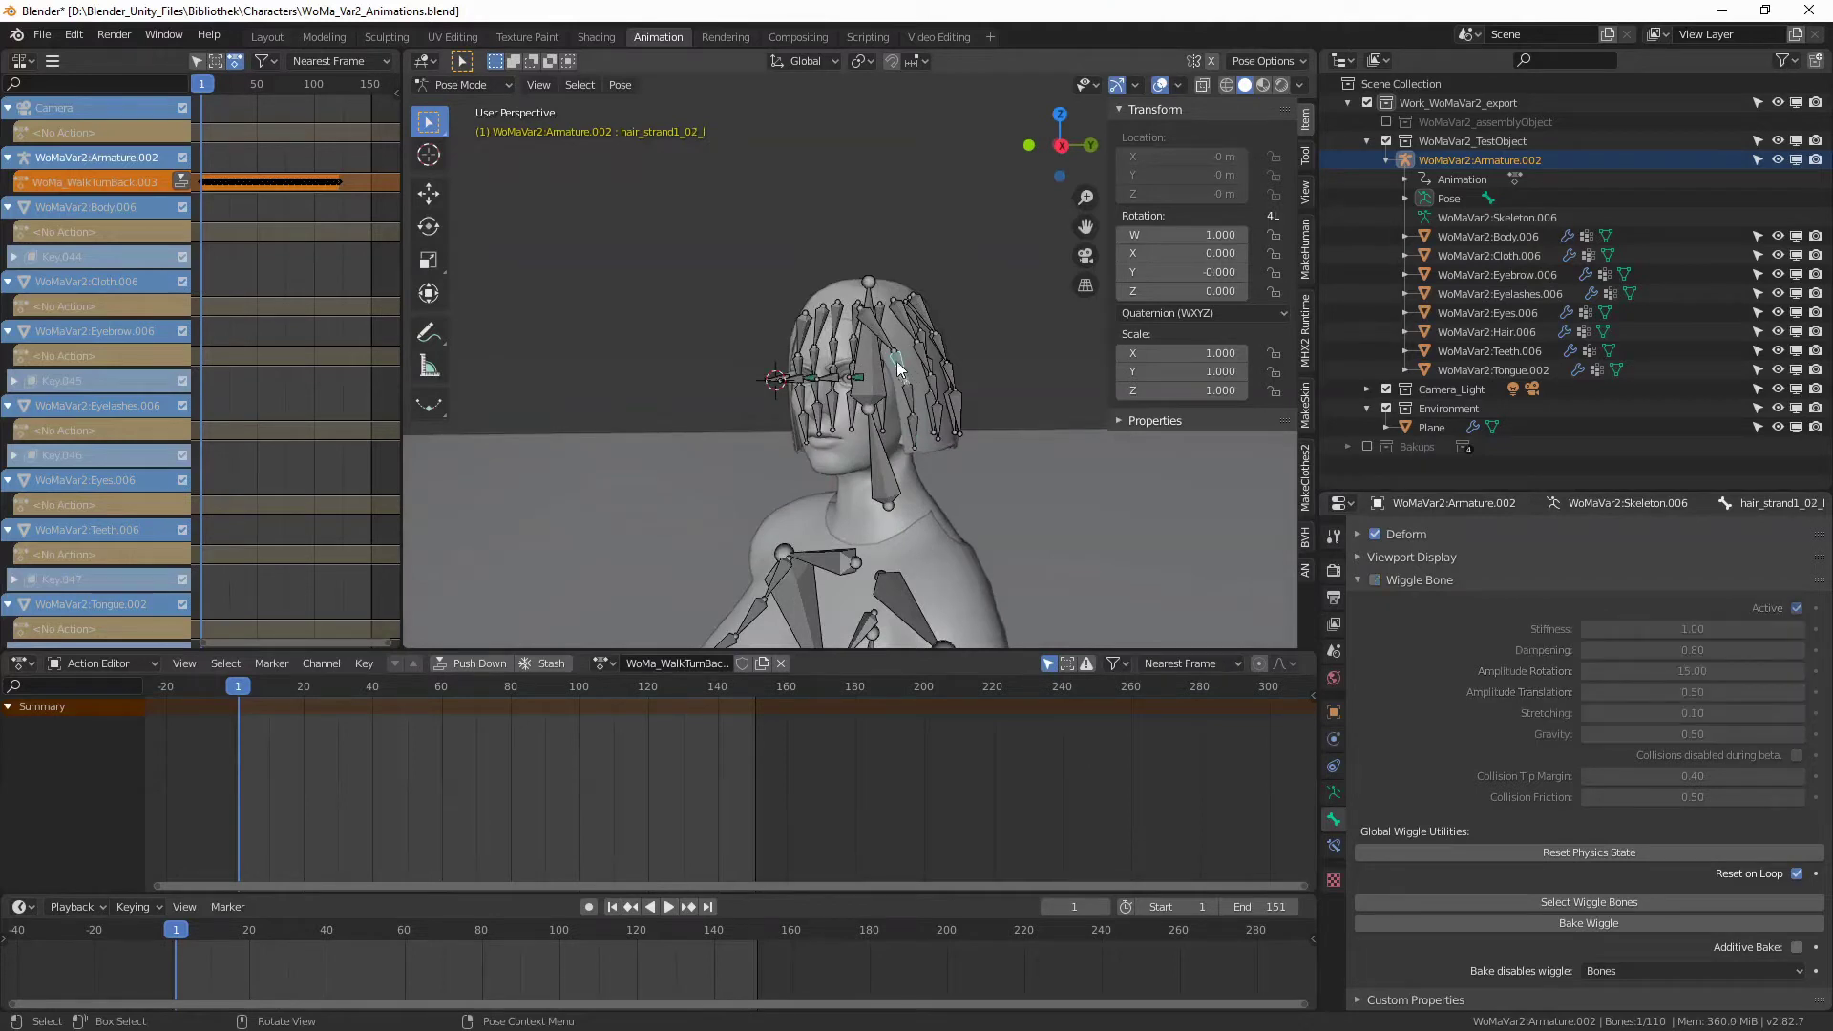
pyautogui.click(912, 435)
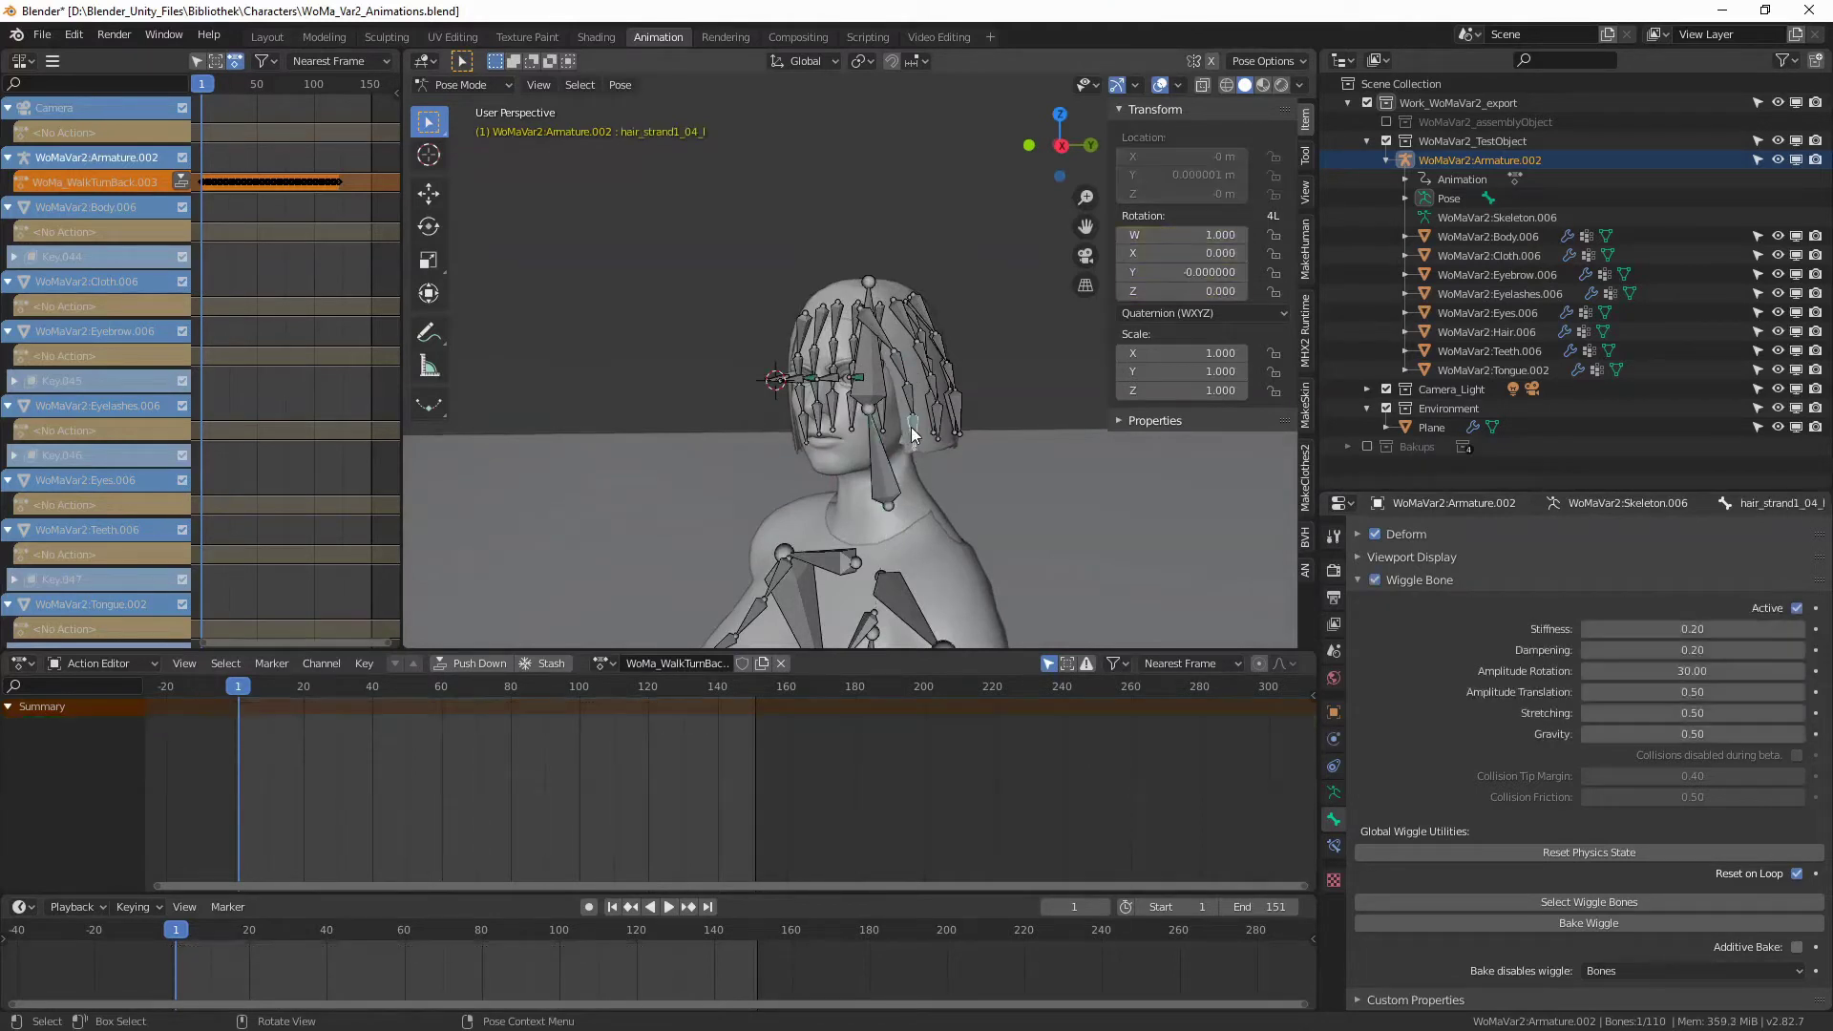
pyautogui.moveTo(911, 397)
pyautogui.mouseDown(button='middle')
pyautogui.moveTo(964, 431)
pyautogui.moveTo(931, 438)
pyautogui.mouseUp(button='middle')
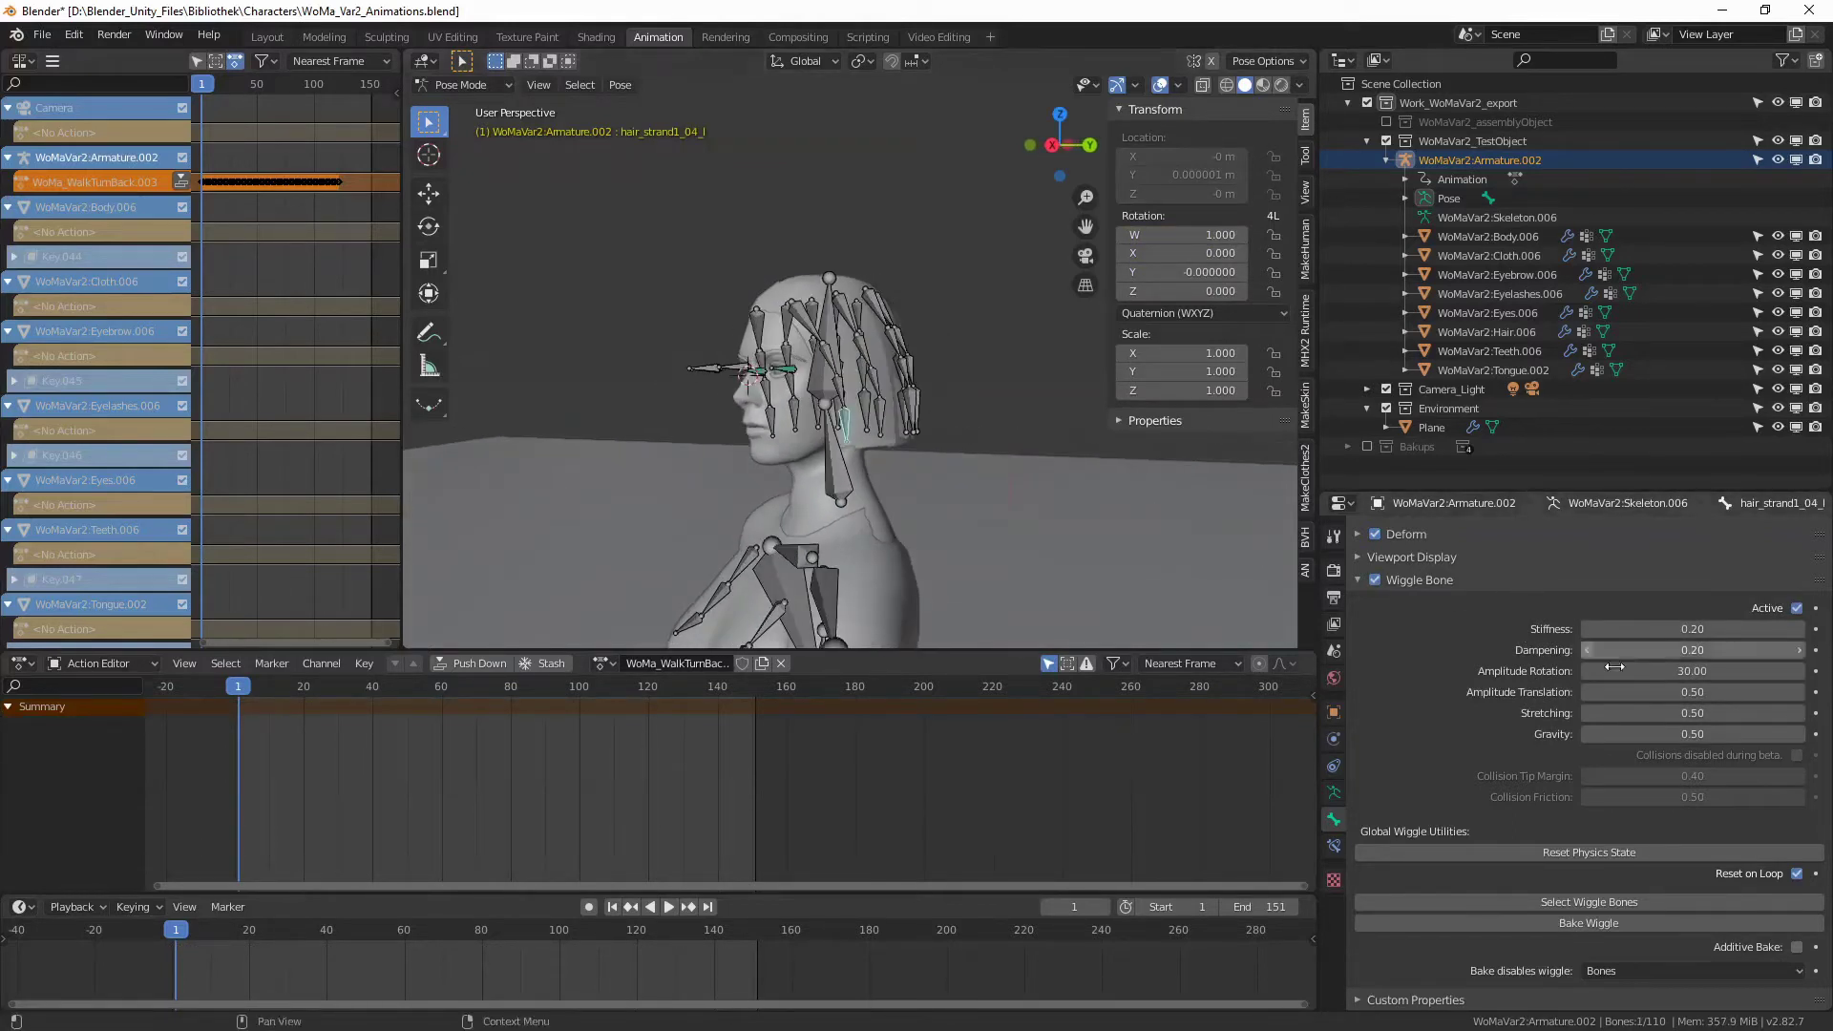
pyautogui.moveTo(1036, 376)
pyautogui.mouseDown(button='middle')
pyautogui.moveTo(884, 399)
pyautogui.moveTo(989, 404)
pyautogui.moveTo(979, 449)
pyautogui.moveTo(948, 469)
pyautogui.moveTo(991, 460)
pyautogui.moveTo(924, 496)
pyautogui.moveTo(1005, 485)
pyautogui.moveTo(1010, 501)
pyautogui.moveTo(867, 489)
pyautogui.moveTo(960, 492)
pyautogui.moveTo(954, 473)
pyautogui.mouseUp(button='middle')
pyautogui.scroll(-3, 928, 500)
# Zoom out to the whole character and scrub the walk animation to watch the hair
pyautogui.scroll(1, 952, 482)
pyautogui.scroll(2, 948, 474)
pyautogui.scroll(-3, 634, 447)
pyautogui.moveTo(634, 446); pyautogui.dragTo(728, 463, button='middle')
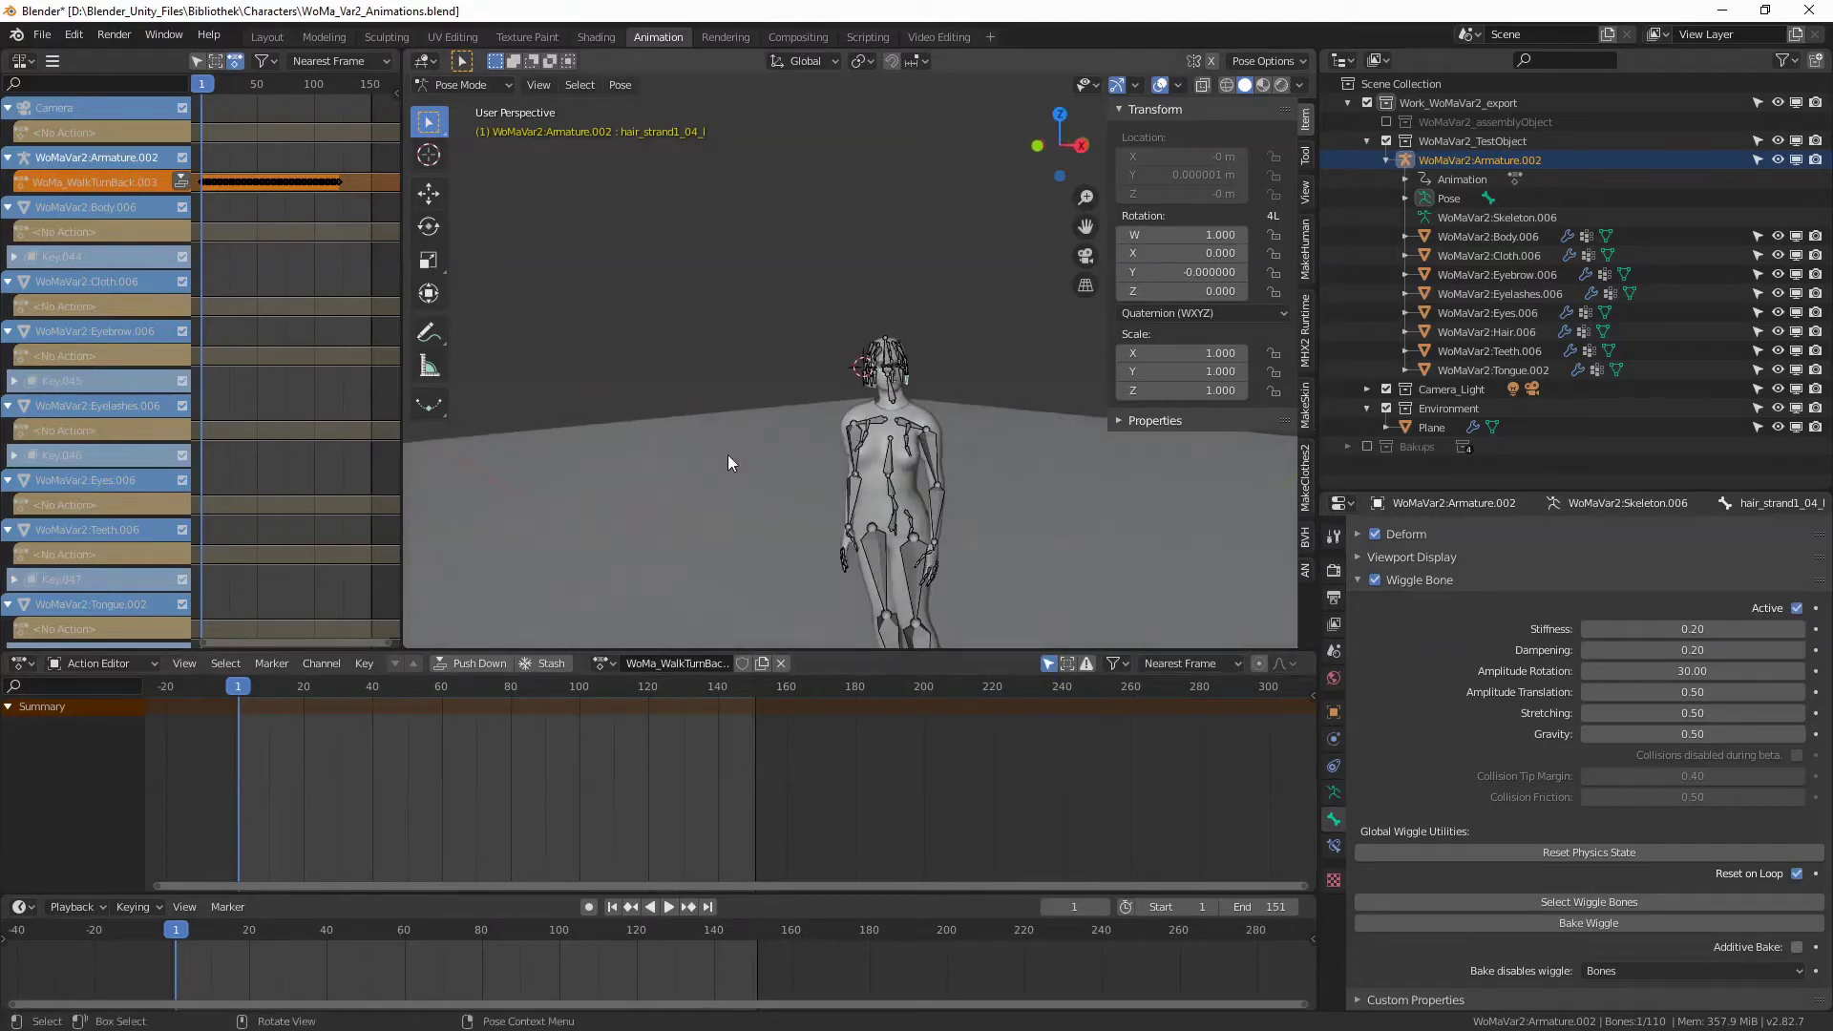
pyautogui.moveTo(240, 689)
pyautogui.mouseDown()
pyautogui.moveTo(318, 690)
pyautogui.moveTo(240, 689)
pyautogui.mouseUp()
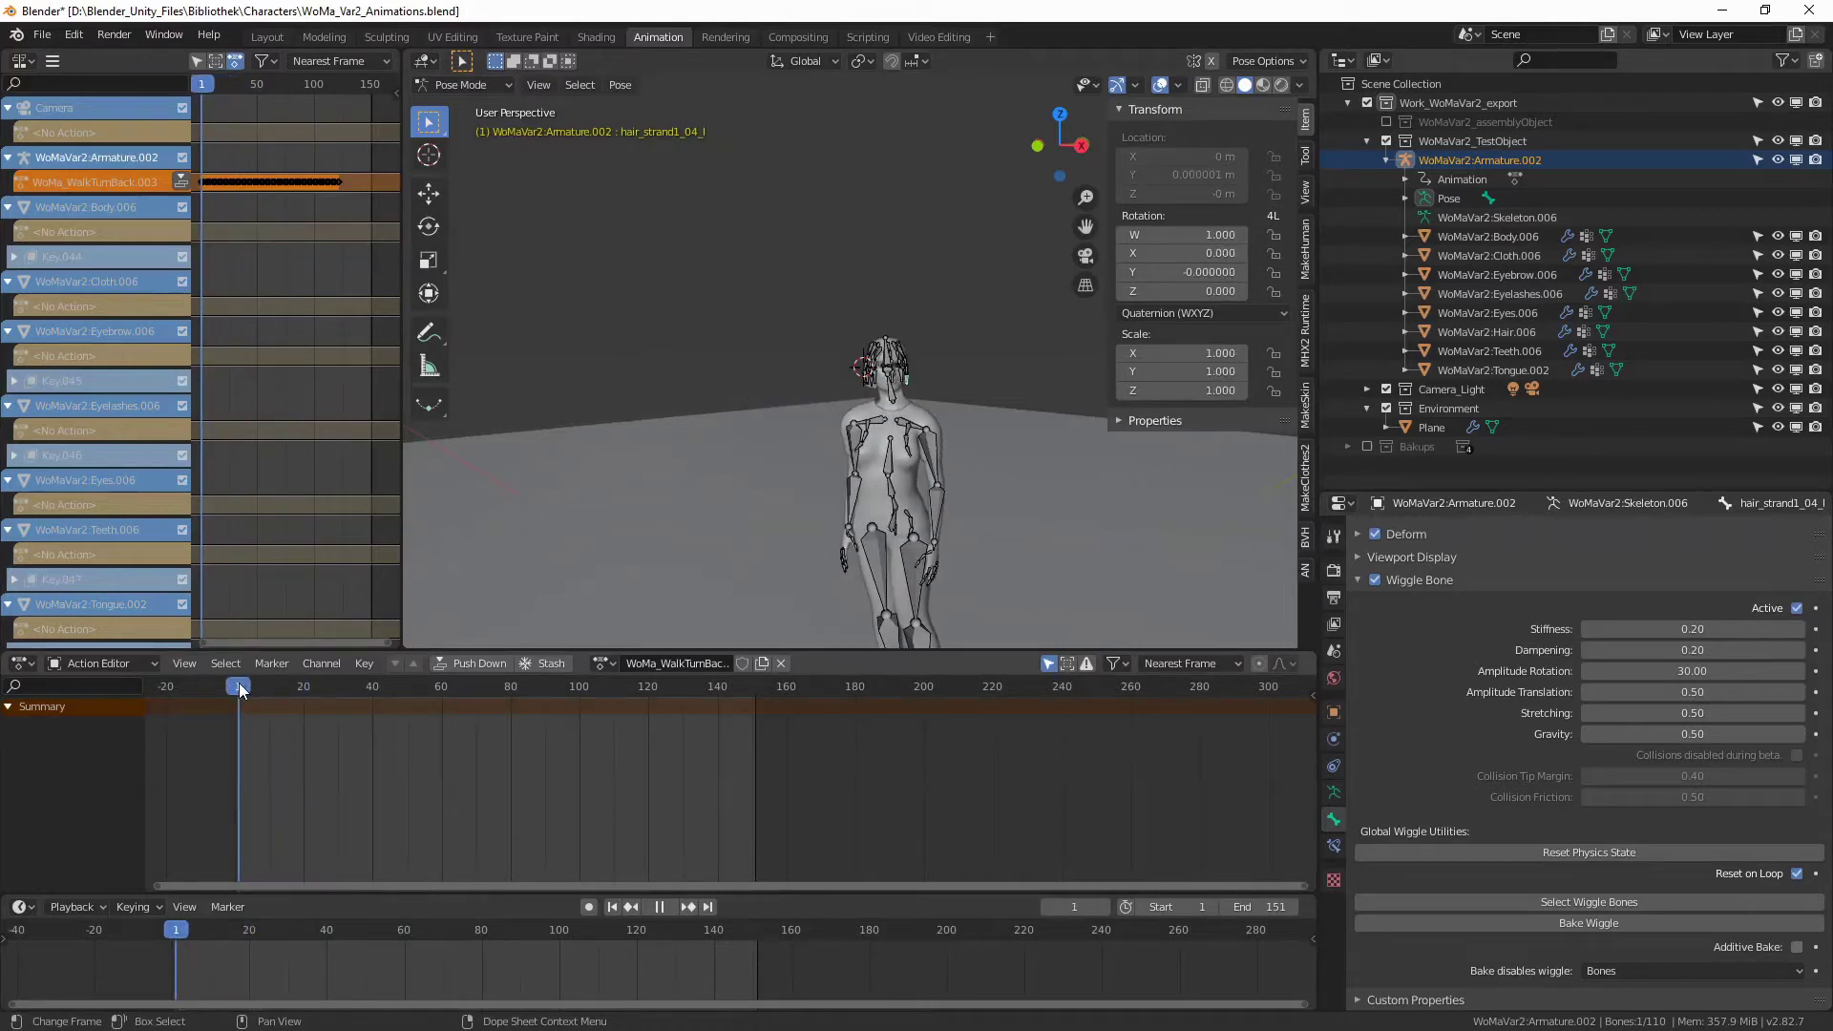
# Stop playback and orbit to a more frontal view of the character
pyautogui.press('Escape')
pyautogui.moveTo(716, 512); pyautogui.dragTo(880, 489, button='middle')
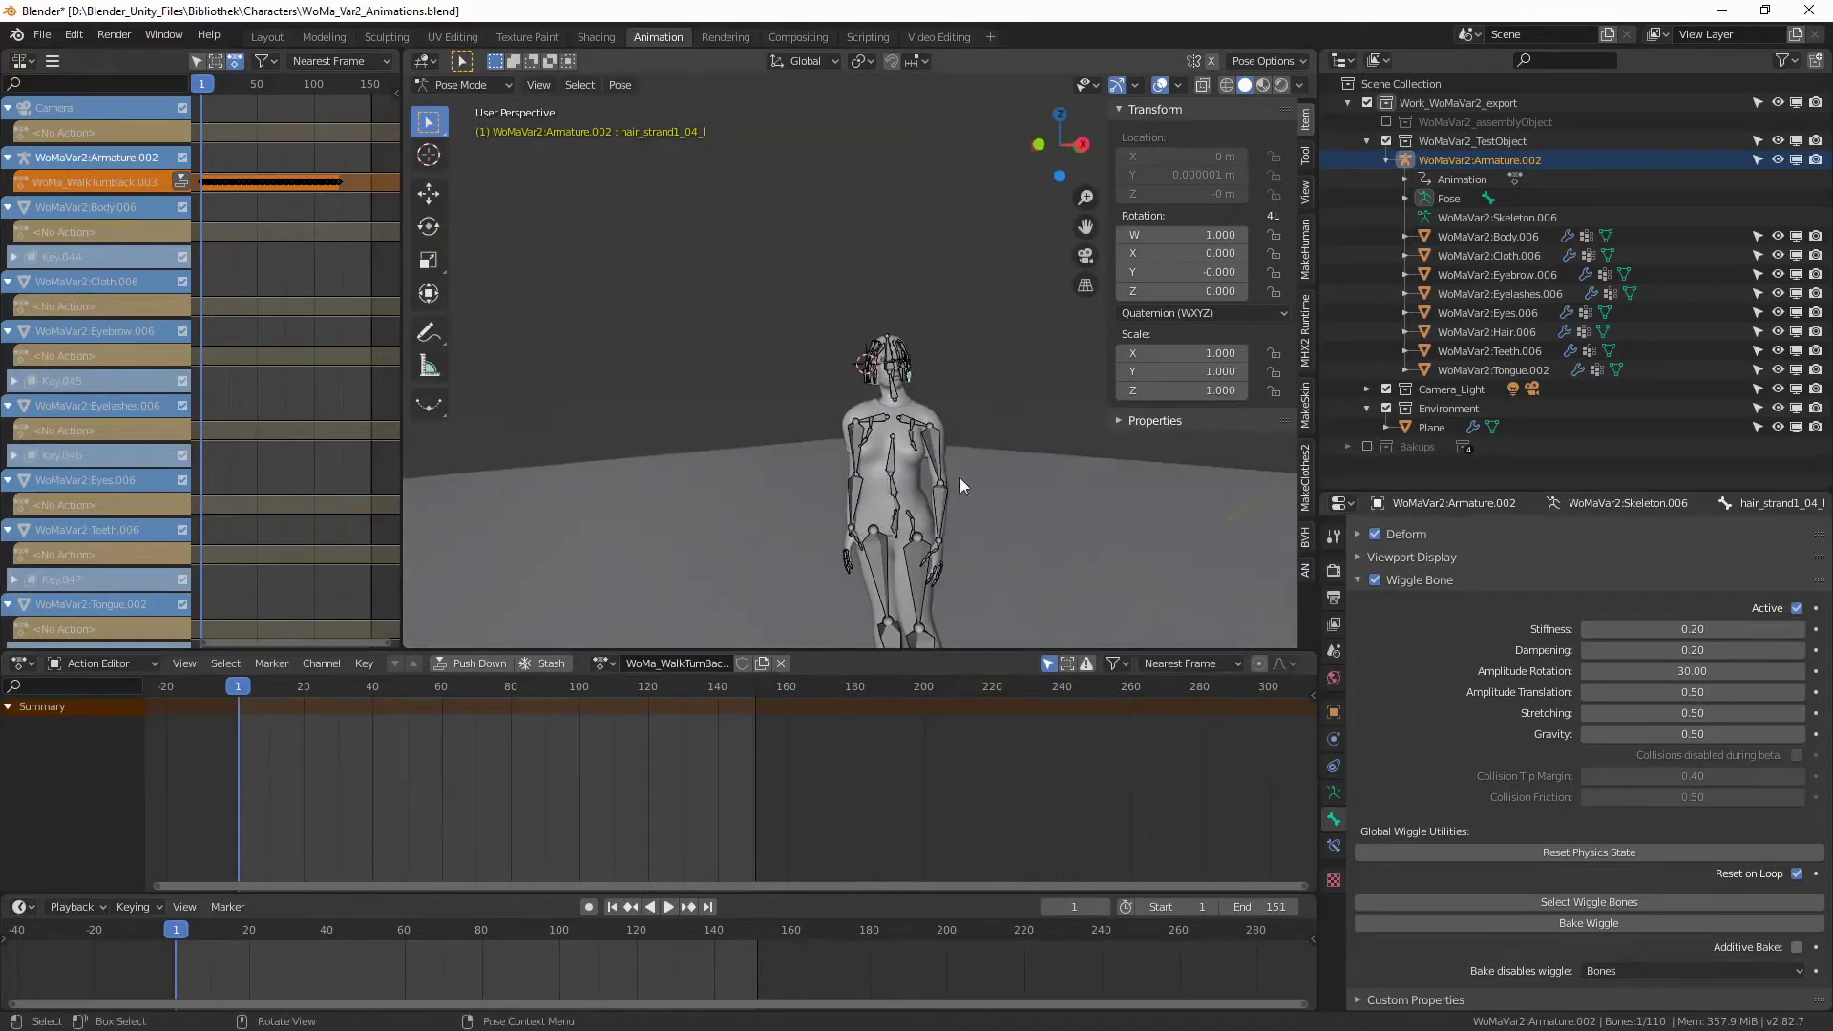
pyautogui.moveTo(959, 477)
pyautogui.mouseDown(button='middle')
pyautogui.moveTo(960, 460)
pyautogui.moveTo(916, 471)
pyautogui.mouseUp(button='middle')
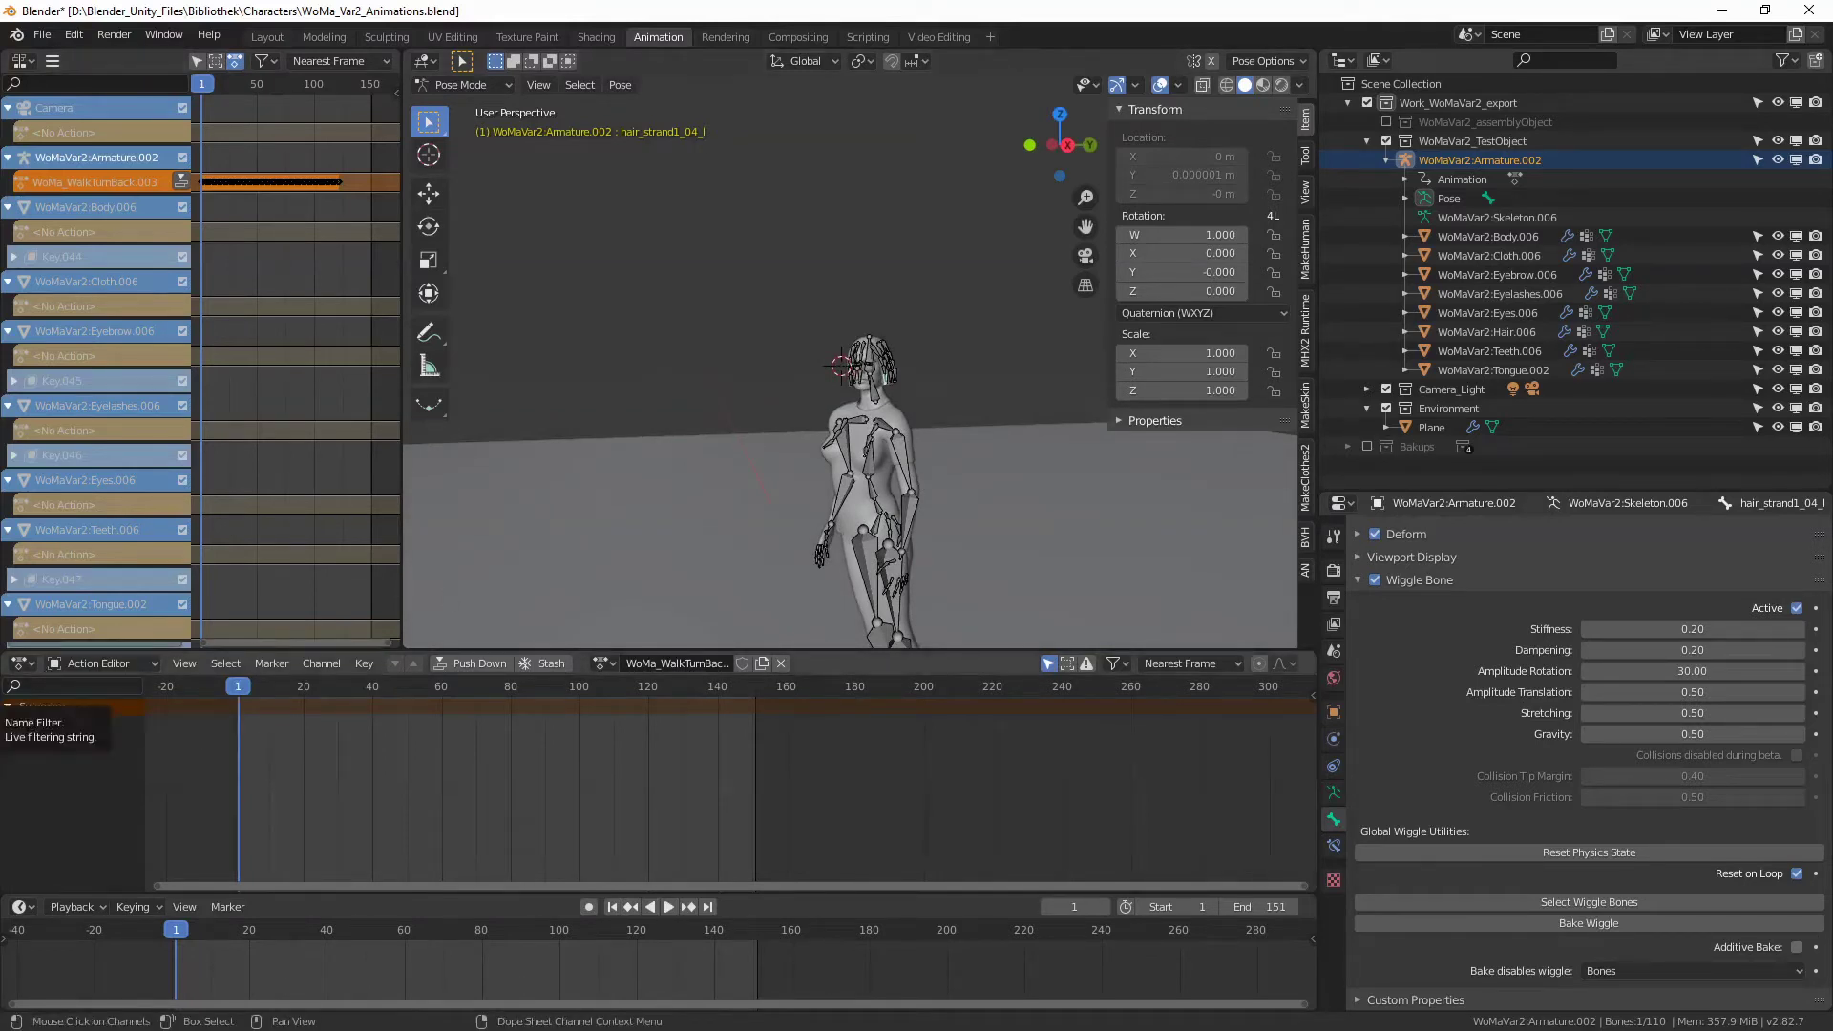
pyautogui.moveTo(917, 477); pyautogui.dragTo(949, 499, button='middle')
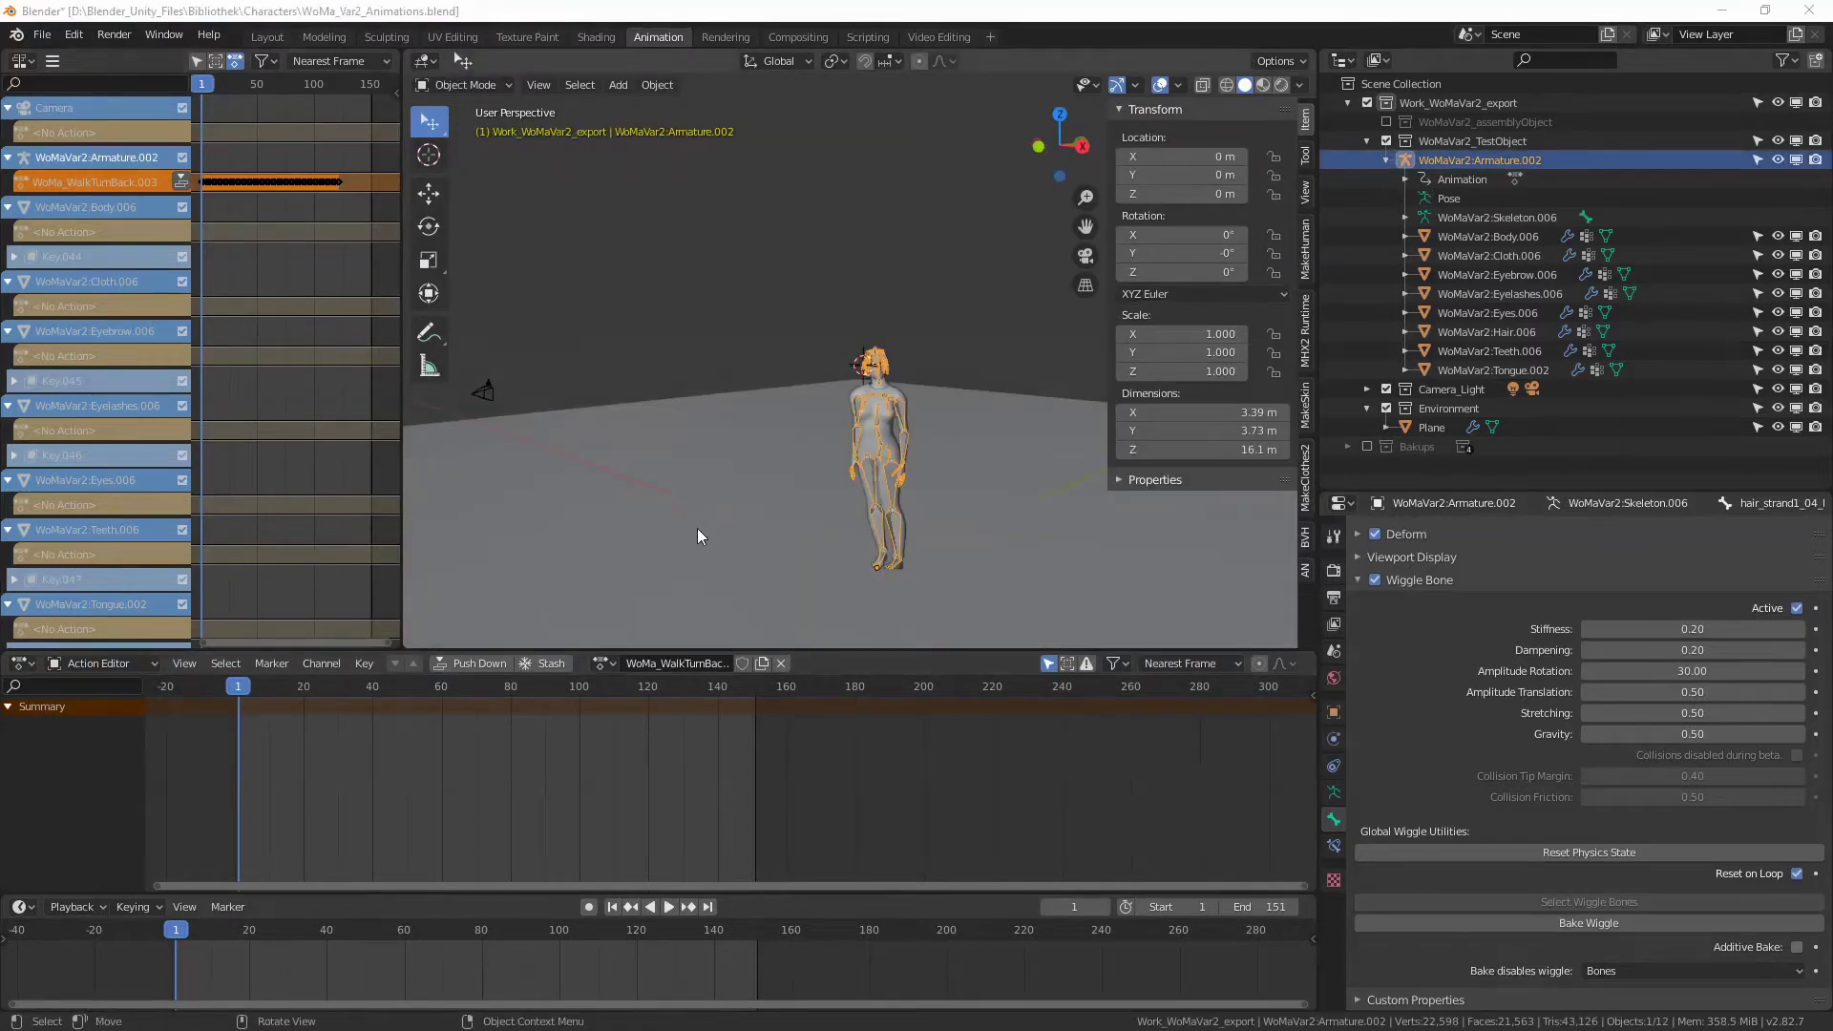
# Replay the walk animation, stop it back at frame 1, and zoom in on the character
pyautogui.click(668, 906)
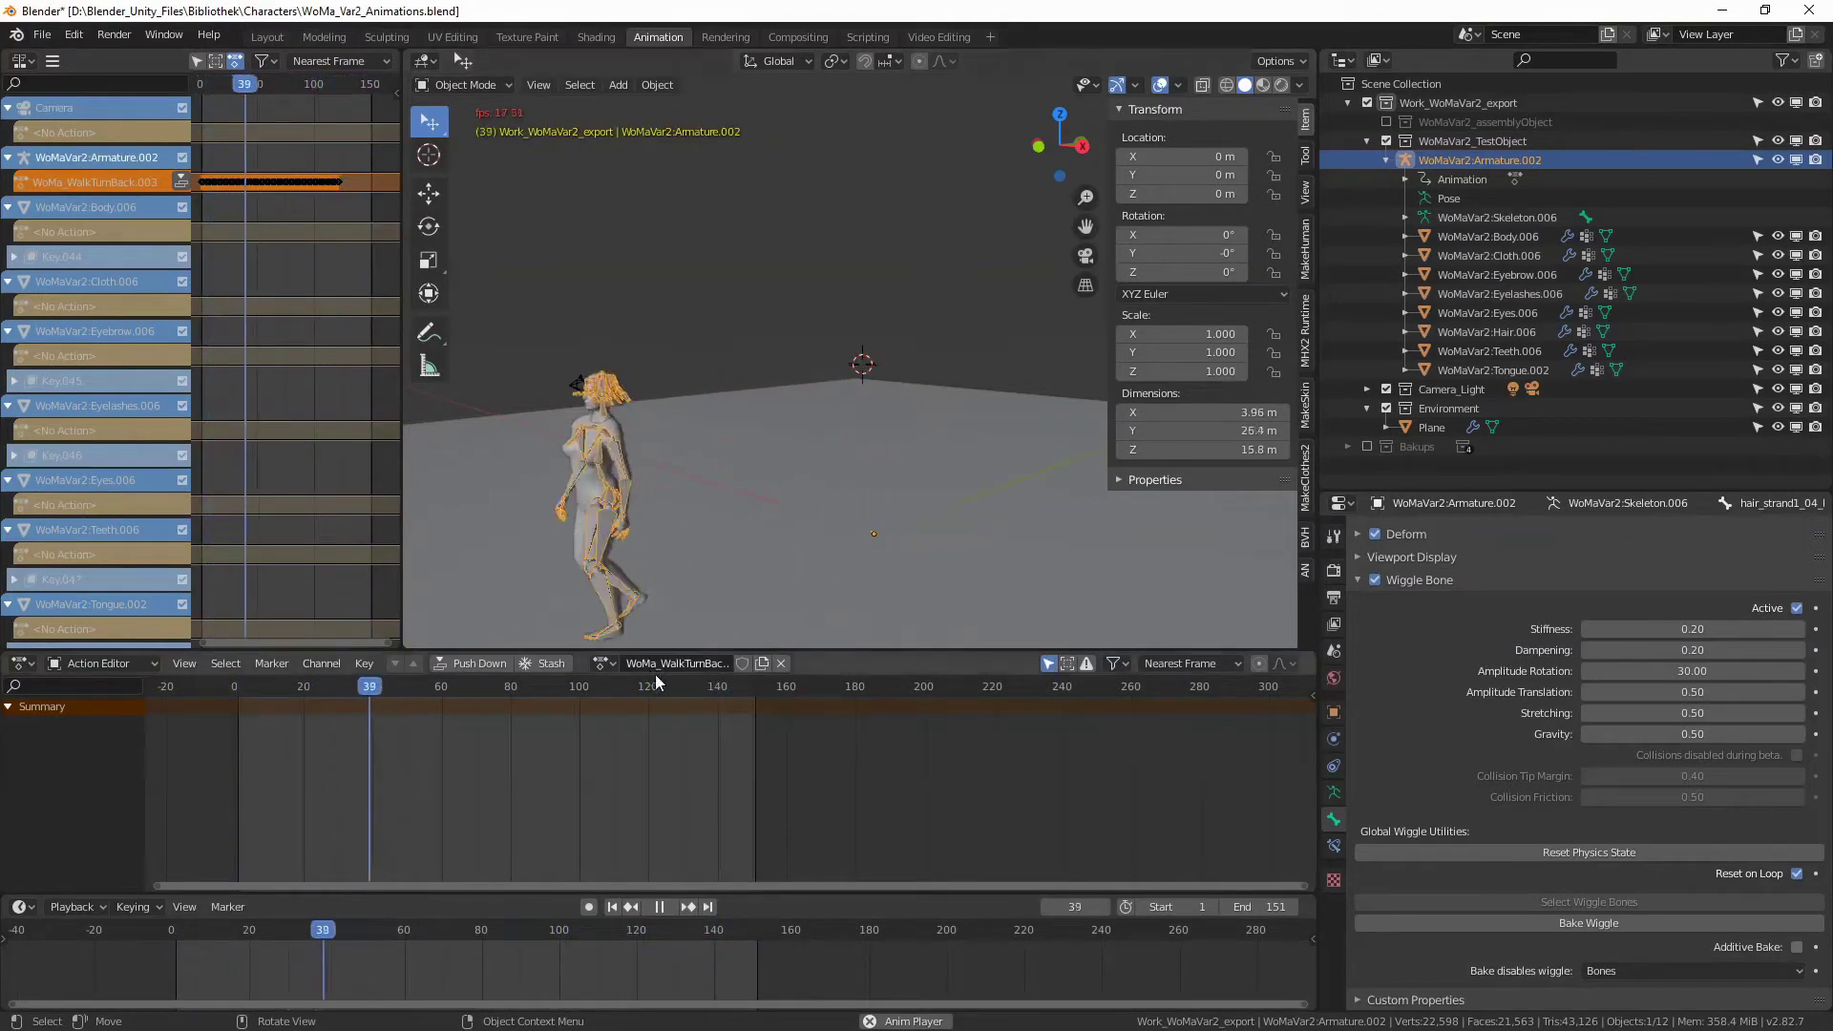
pyautogui.click(615, 905)
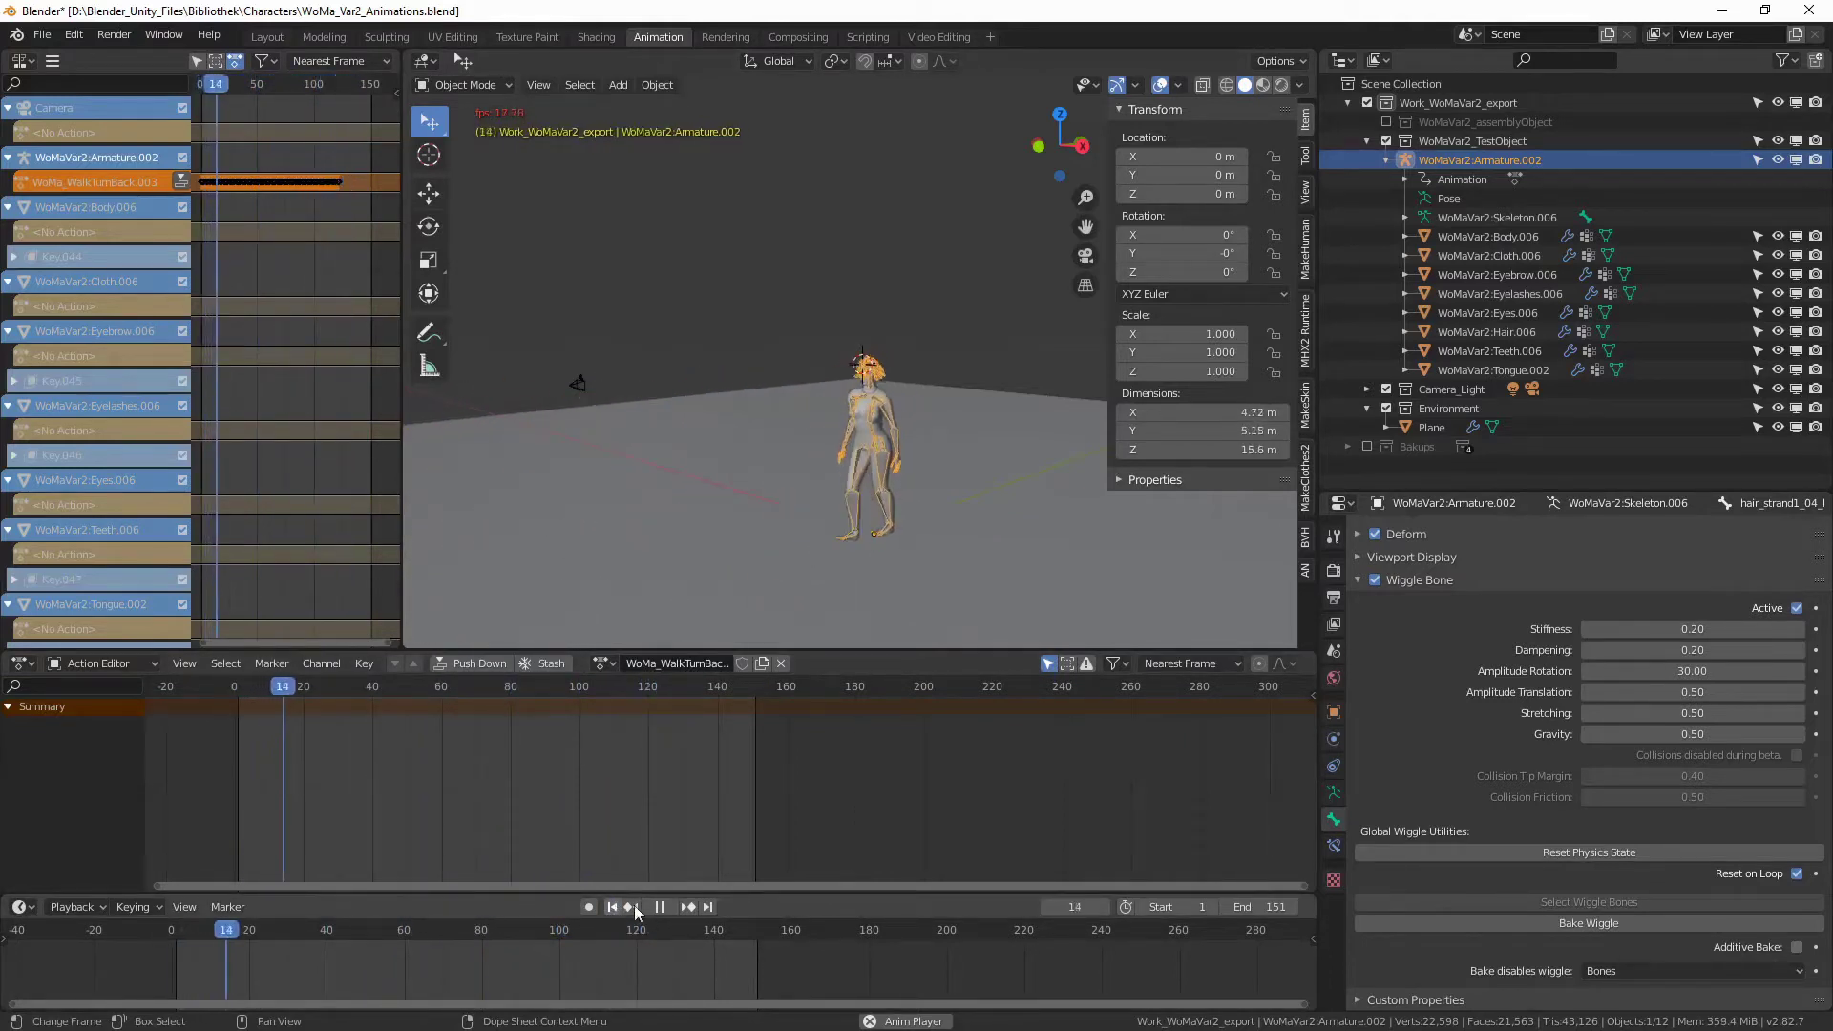
pyautogui.click(660, 907)
pyautogui.click(612, 905)
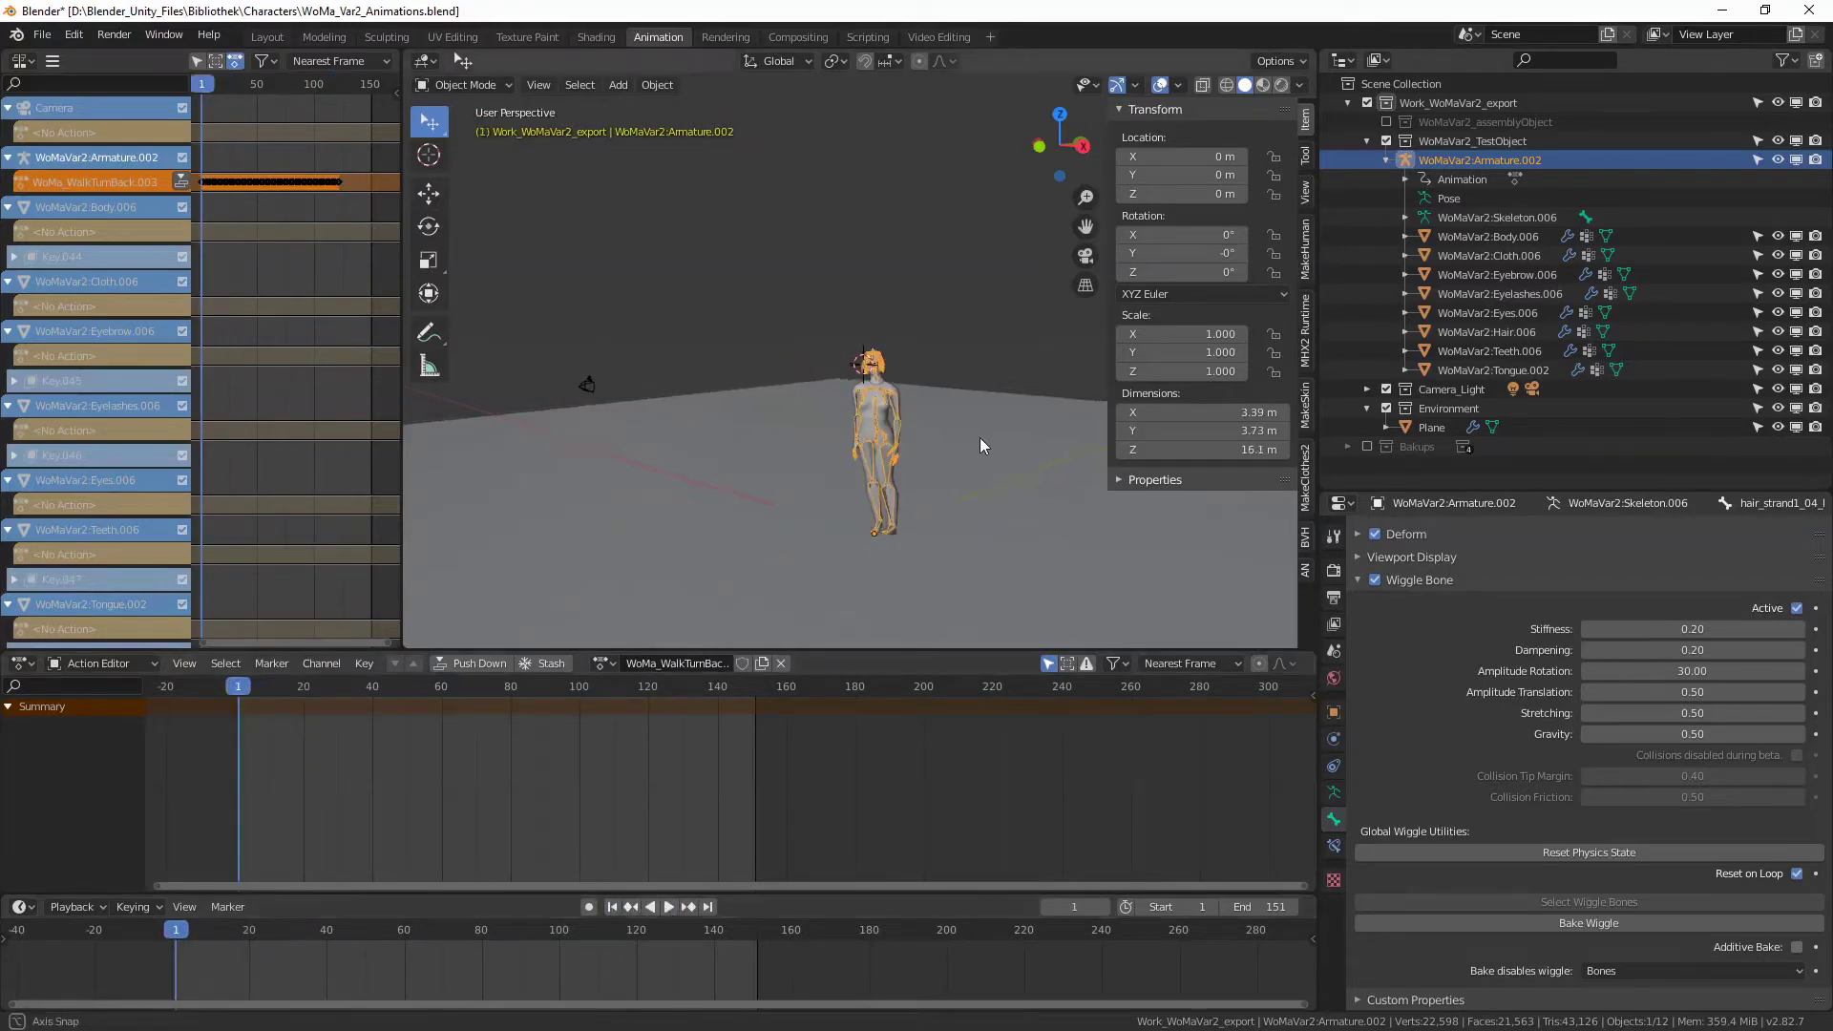
pyautogui.moveTo(979, 437); pyautogui.dragTo(898, 474, button='middle')
pyautogui.scroll(2, 964, 449)
pyautogui.scroll(2, 964, 449)
pyautogui.scroll(2, 920, 471)
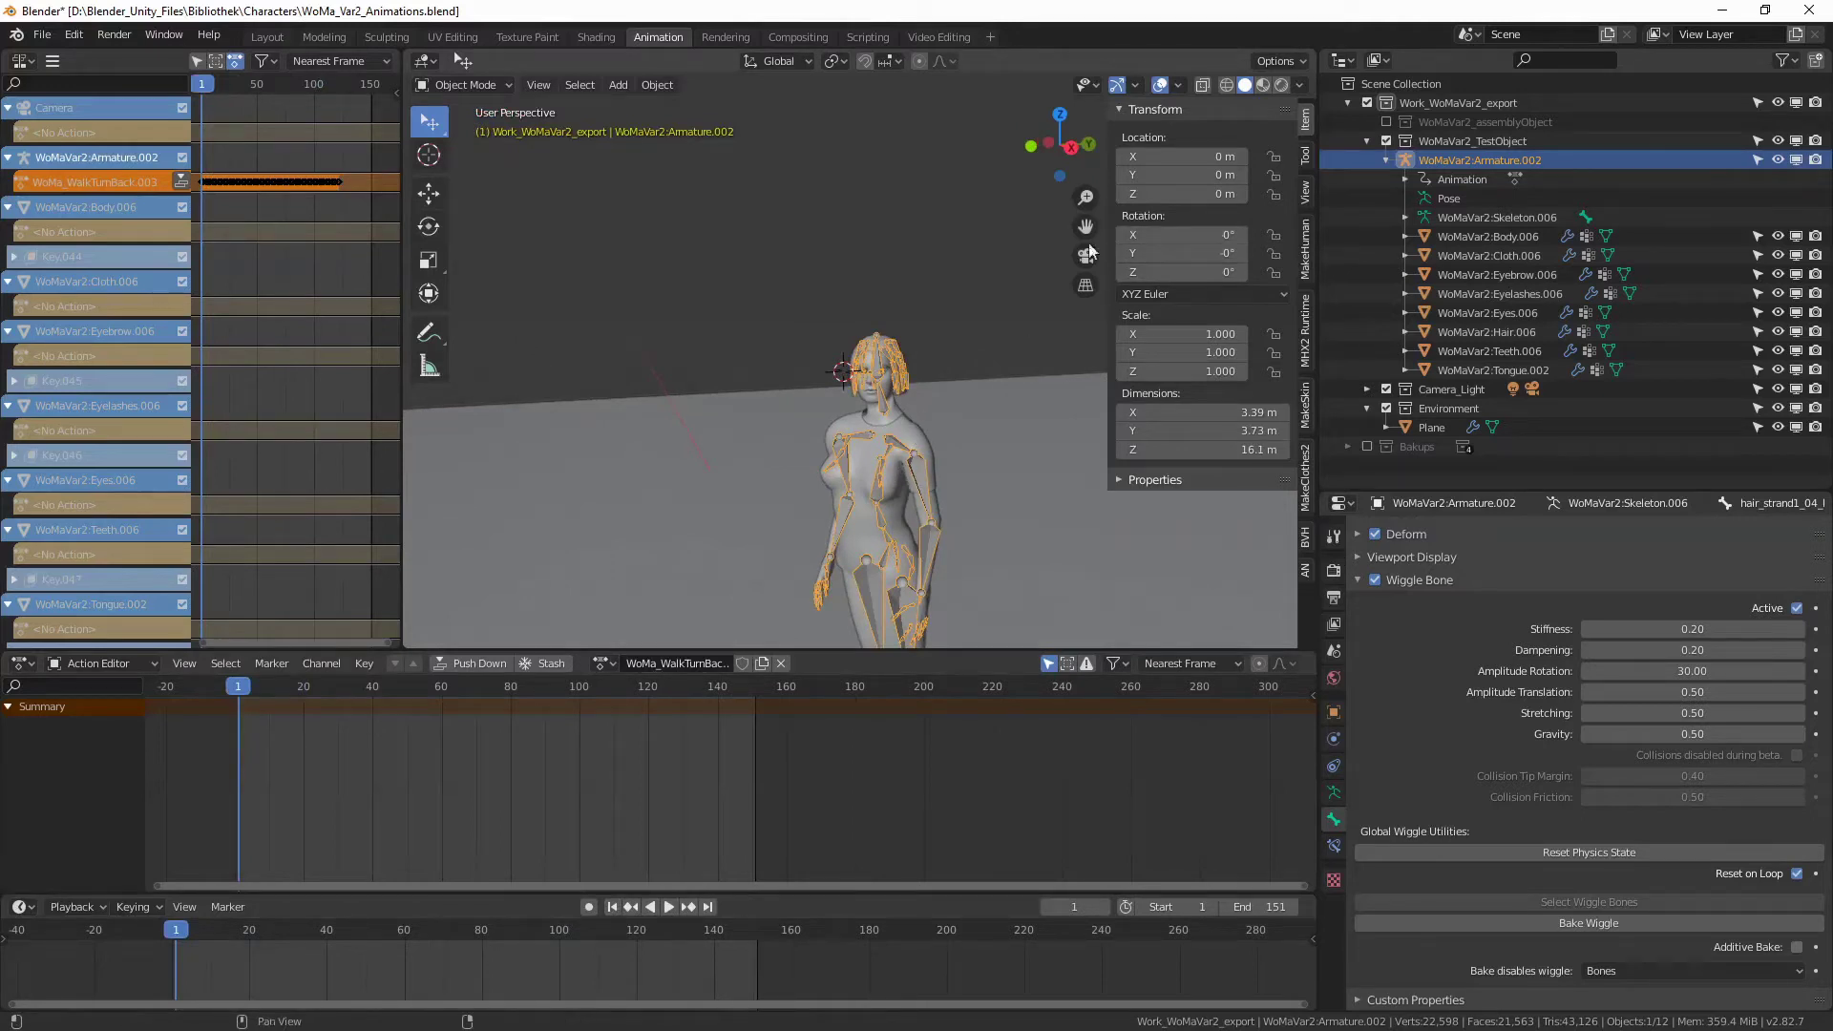
# Keep Object Mode, select WoMaVar2:Hair.006, and return the animation to frame 1
pyautogui.hotkey('ctrl', 'Tab')
pyautogui.click(449, 168)
pyautogui.click(1489, 334)
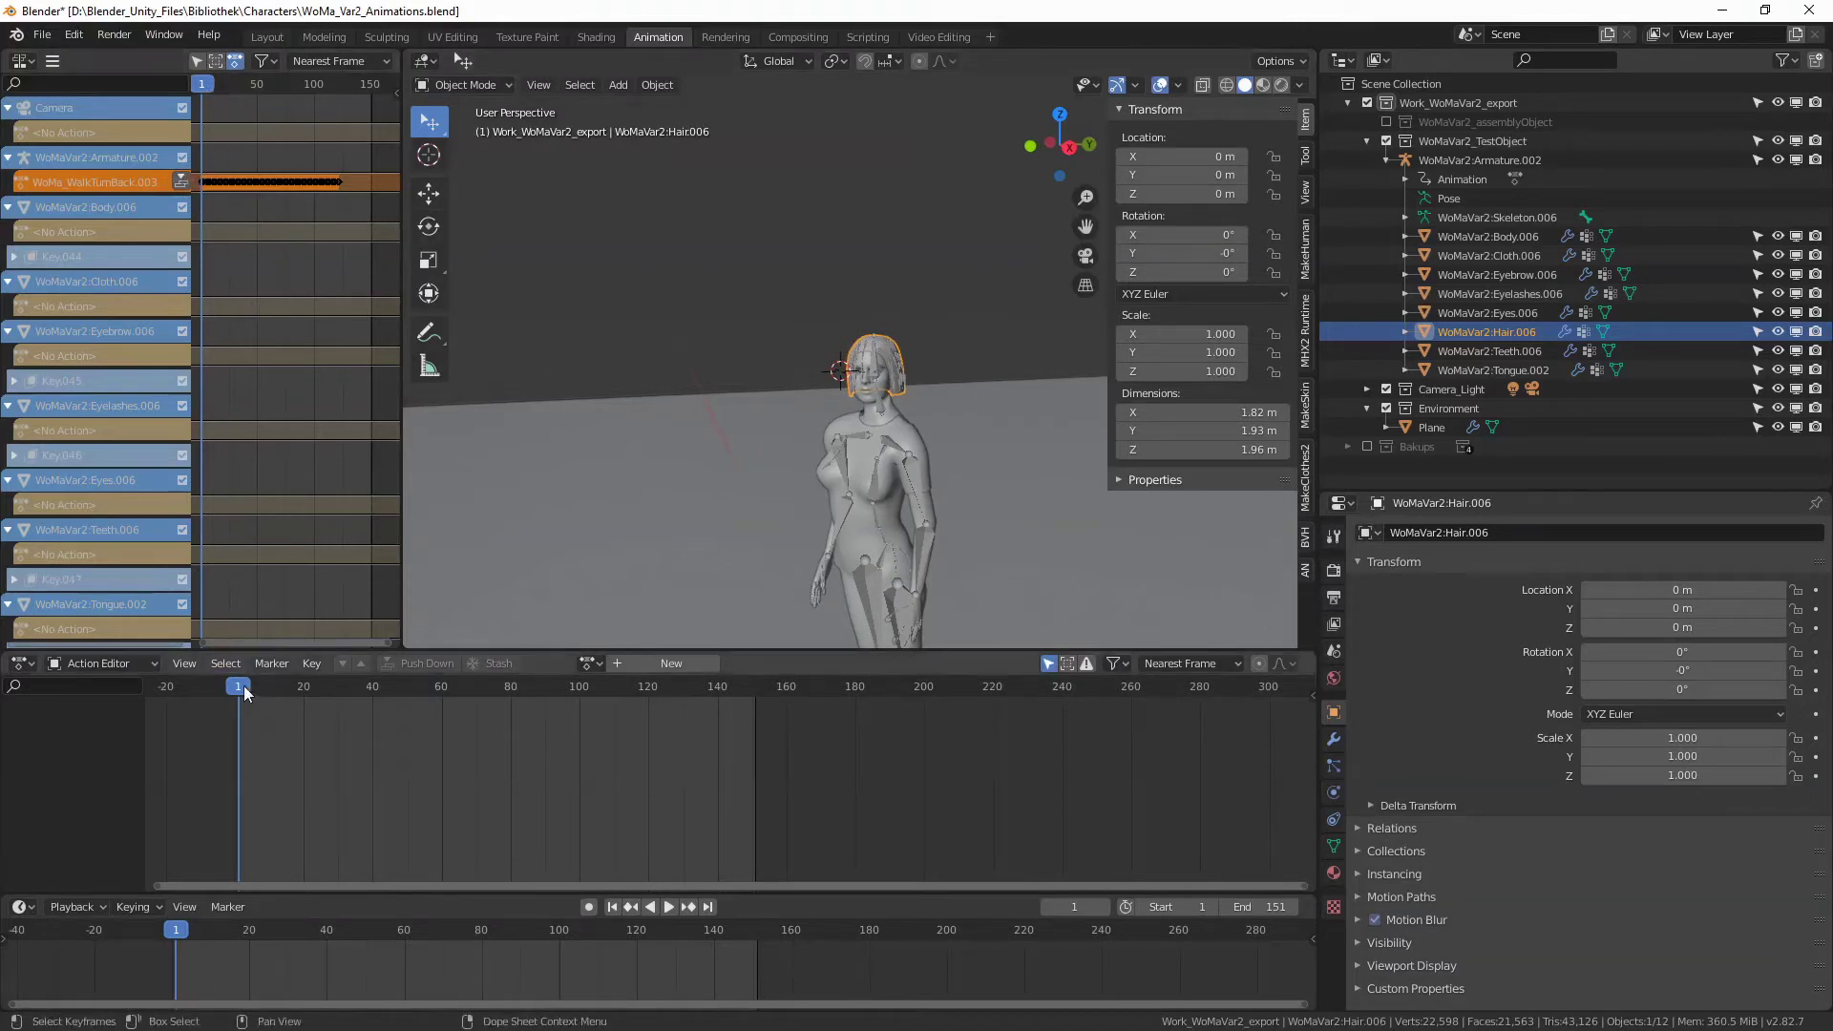
pyautogui.press('space')
pyautogui.moveTo(252, 685)
pyautogui.mouseDown()
pyautogui.moveTo(222, 683)
pyautogui.moveTo(238, 686)
pyautogui.mouseUp()
pyautogui.press('space')
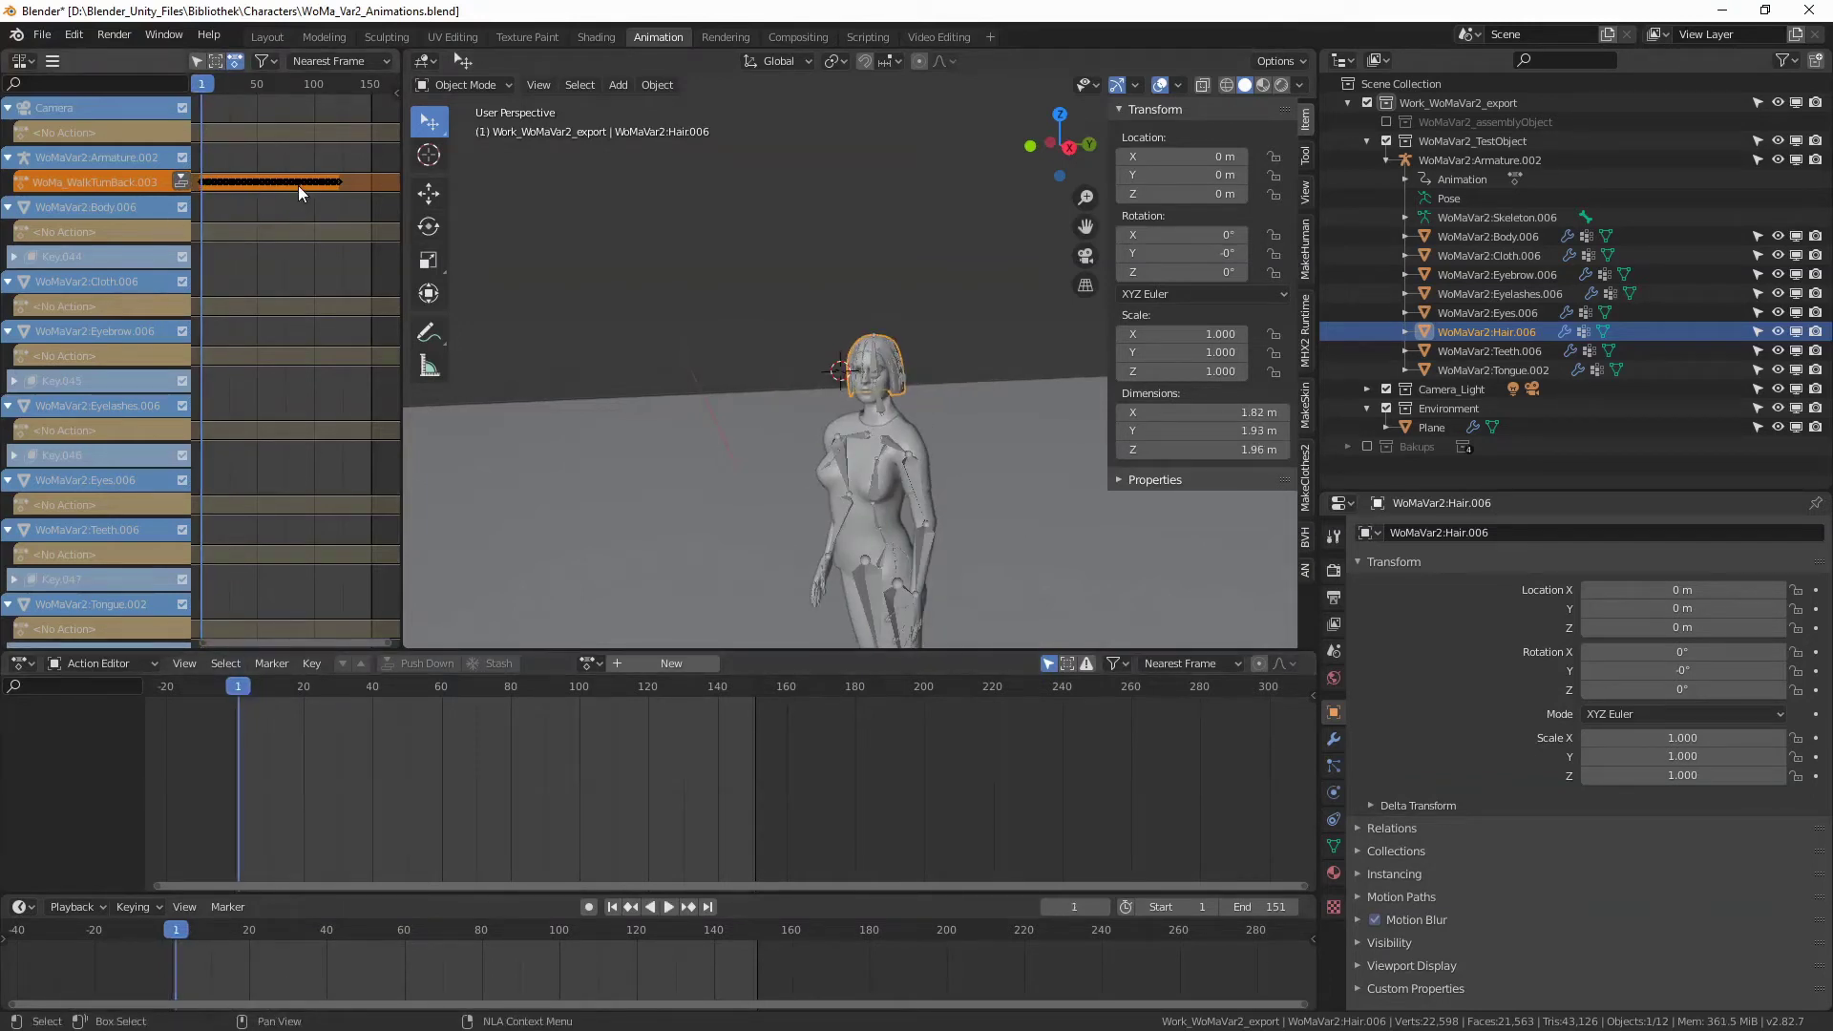
# Bring up the File menu to reach the export formats
pyautogui.click(43, 35)
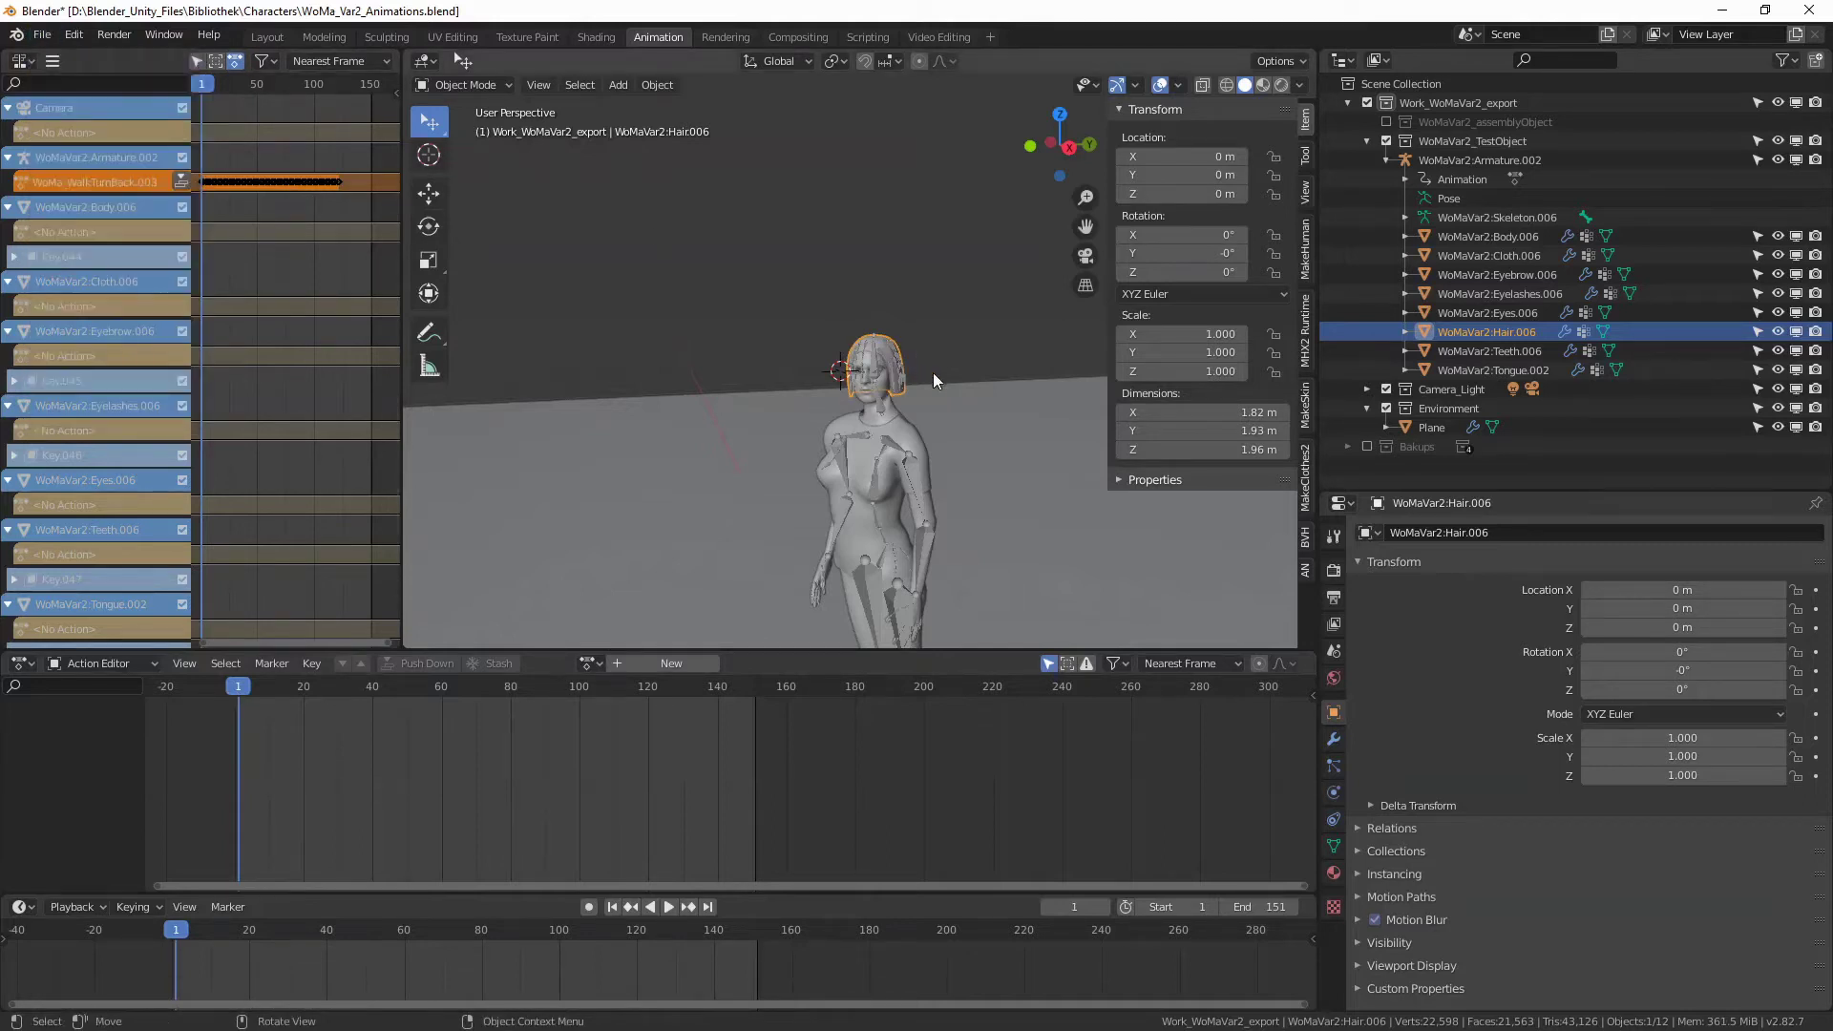
pyautogui.scroll(1, 922, 375)
pyautogui.scroll(1, 893, 368)
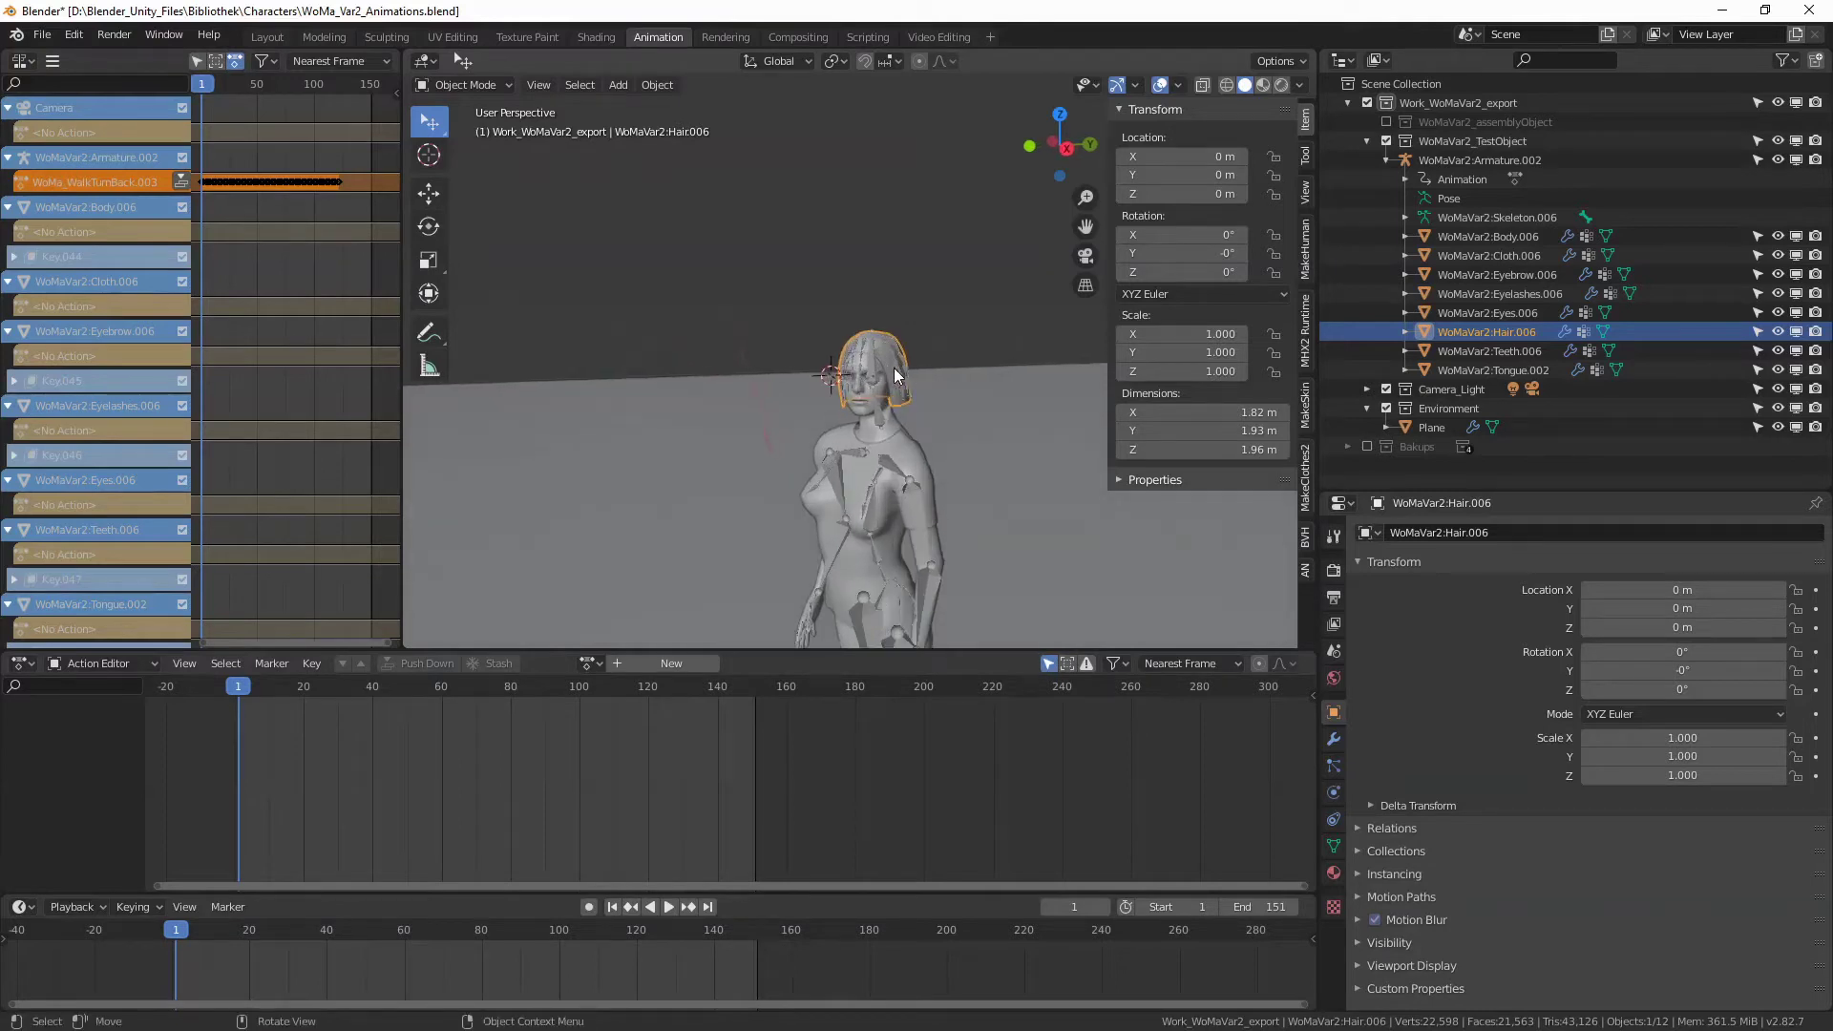
pyautogui.click(43, 36)
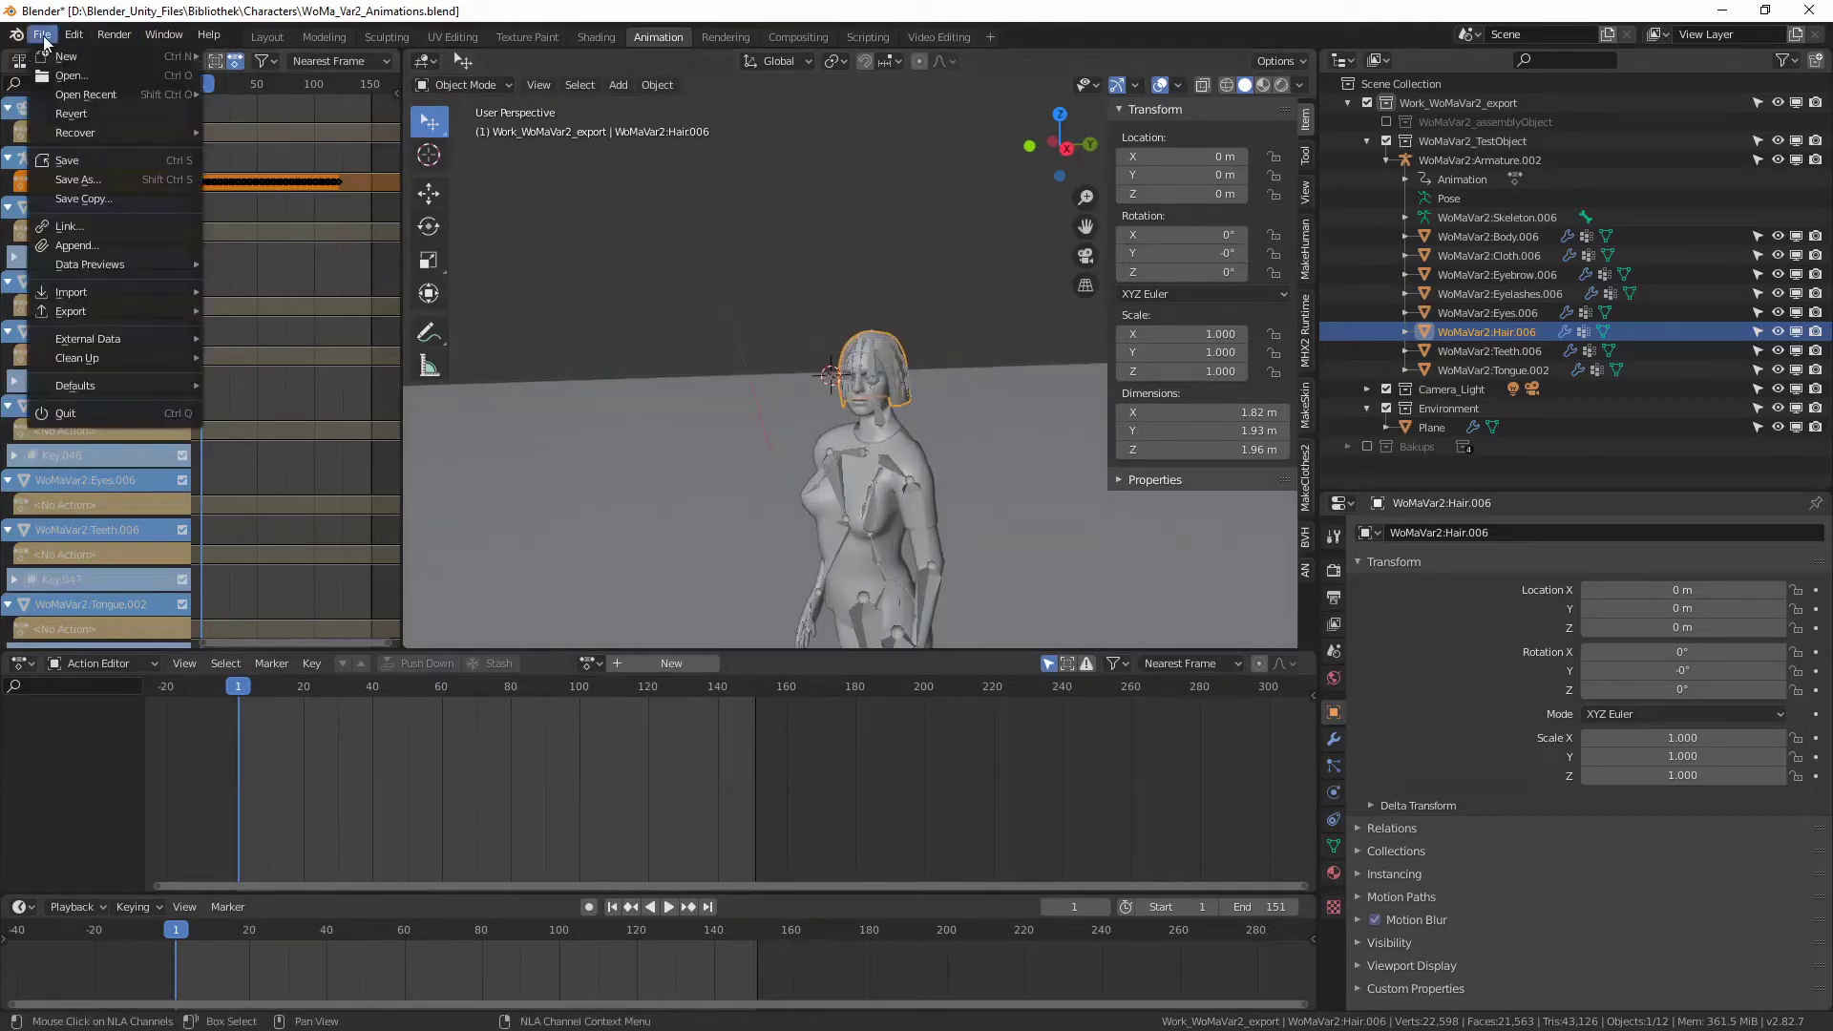
pyautogui.moveTo(72, 311)
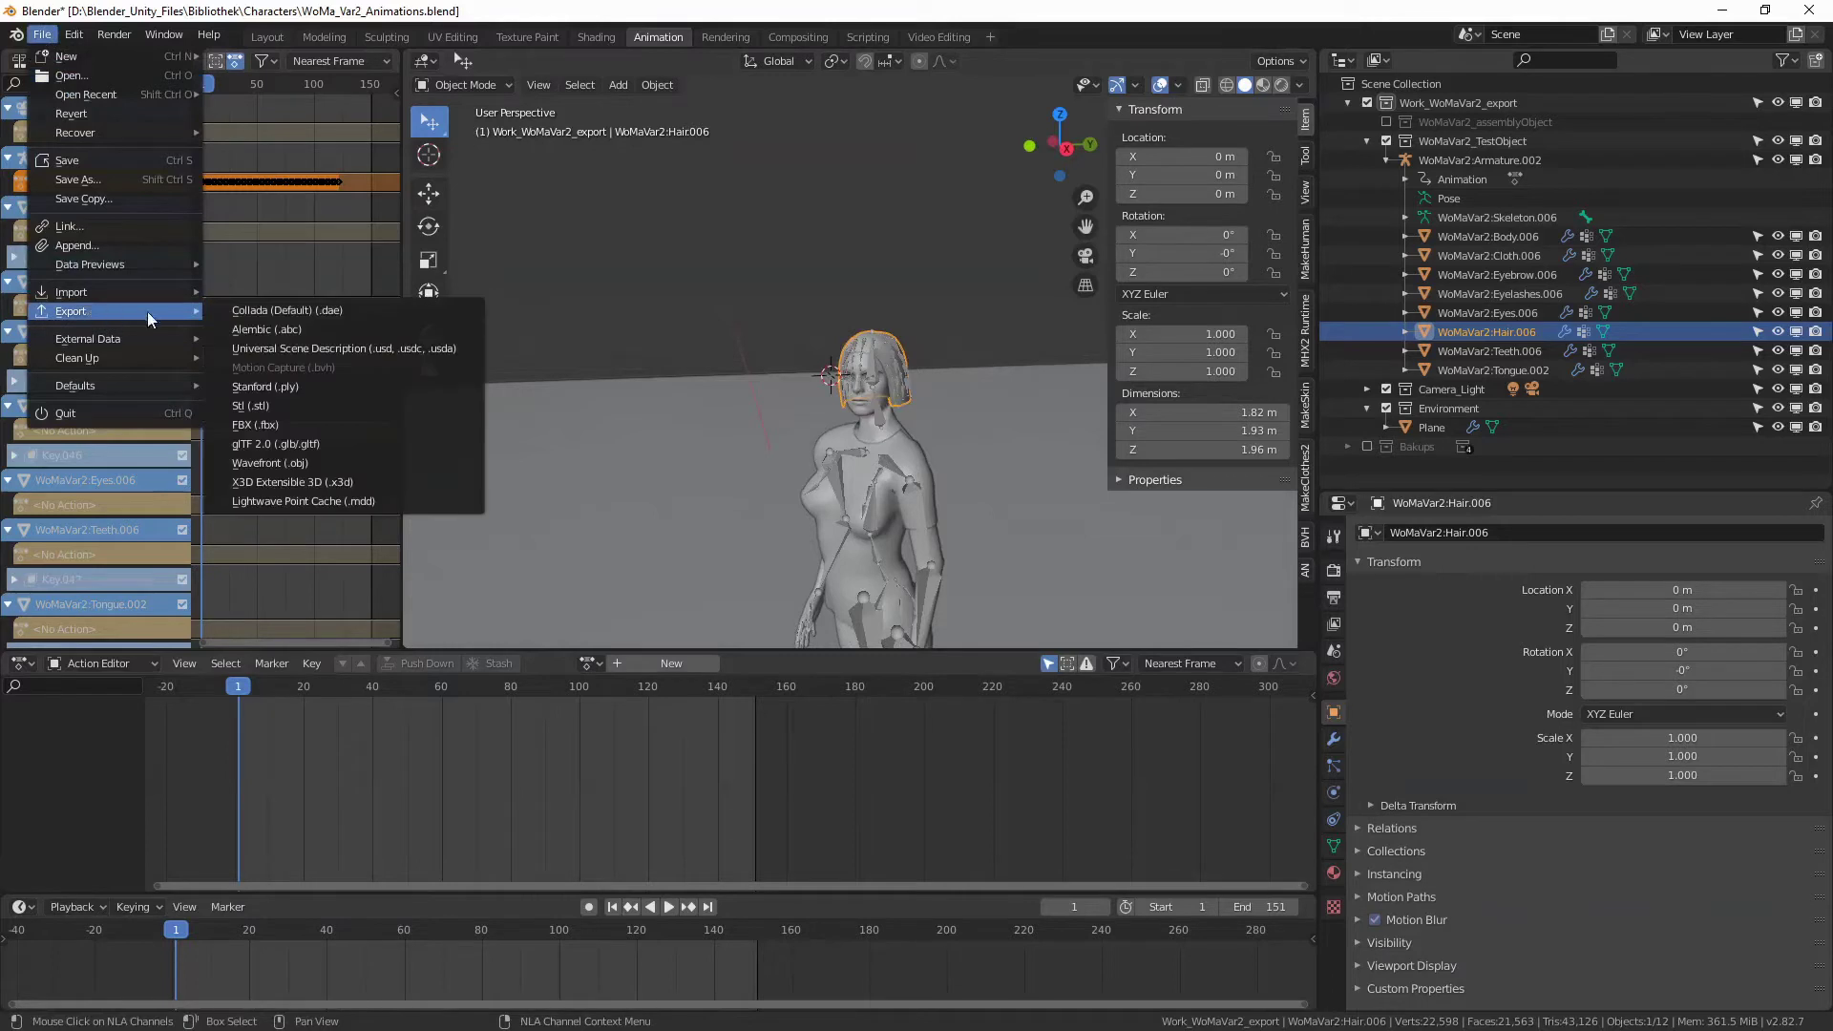
# Export the hair animation as Lightwave point cache Hair_Animation_mesh.mdd into Mdd_Animations
pyautogui.click(301, 503)
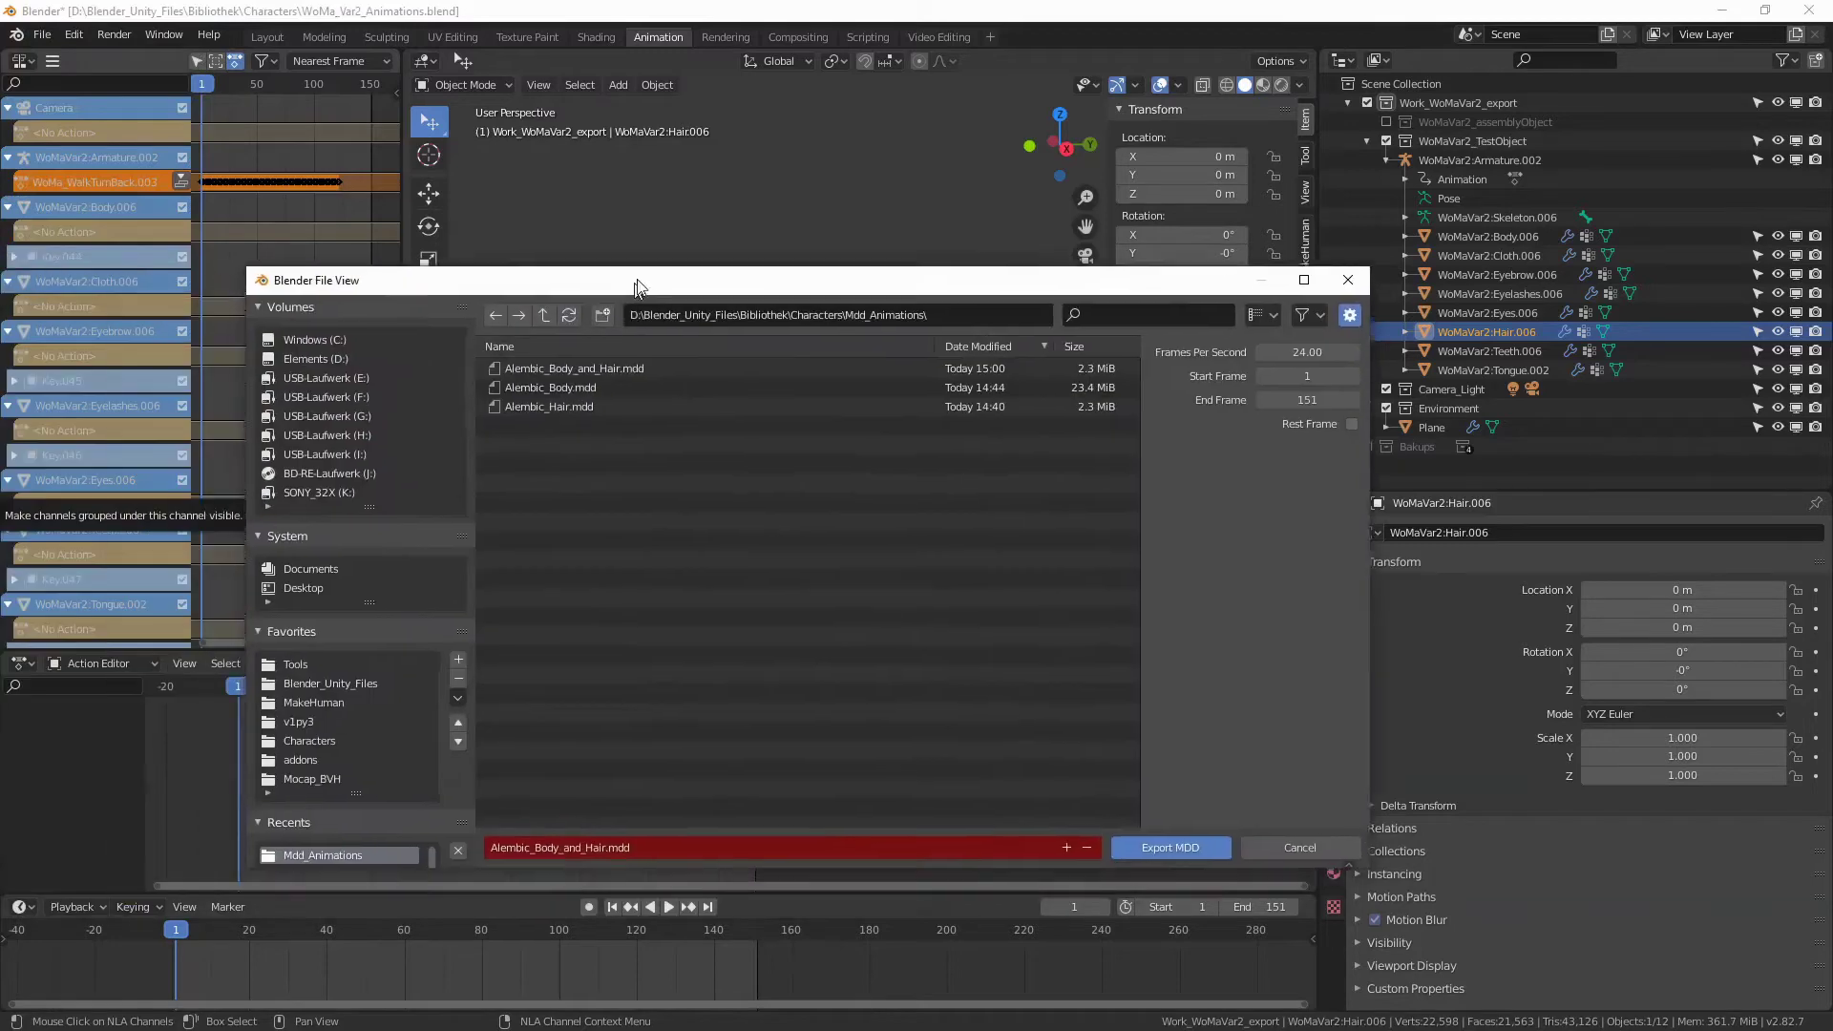
pyautogui.click(694, 829)
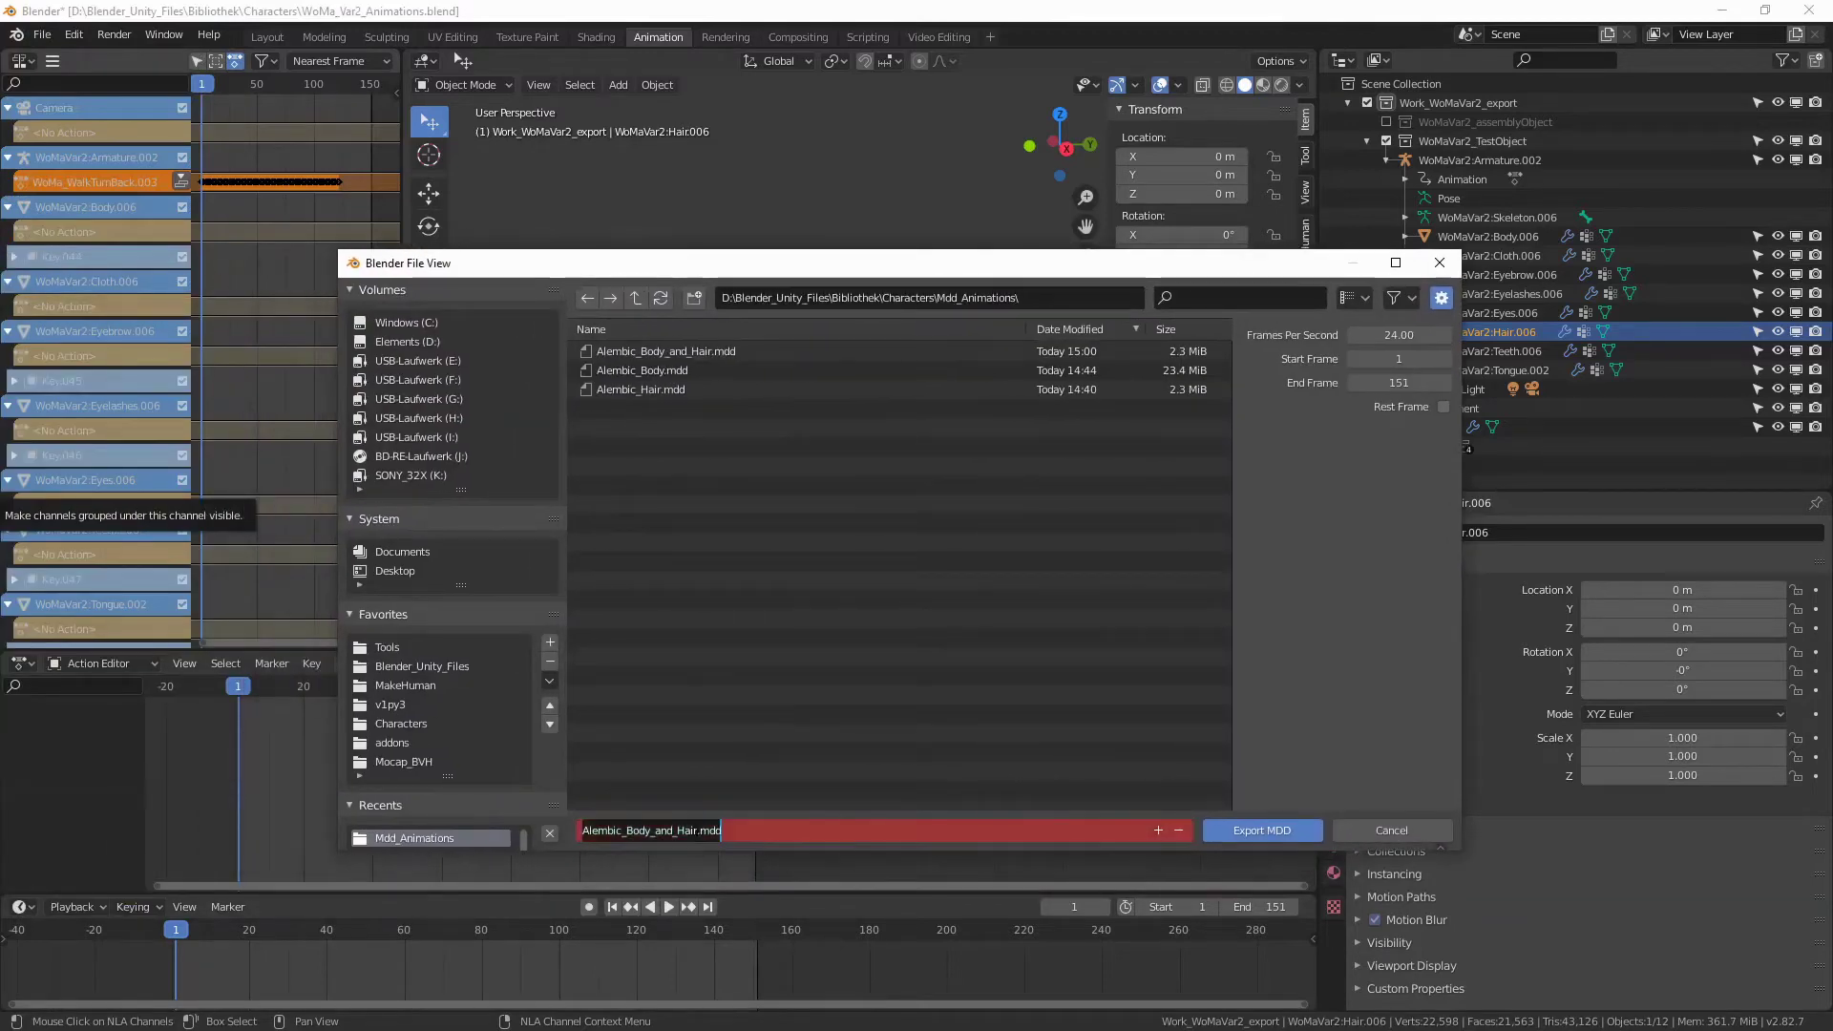
pyautogui.moveTo(696, 830); pyautogui.dragTo(571, 804)
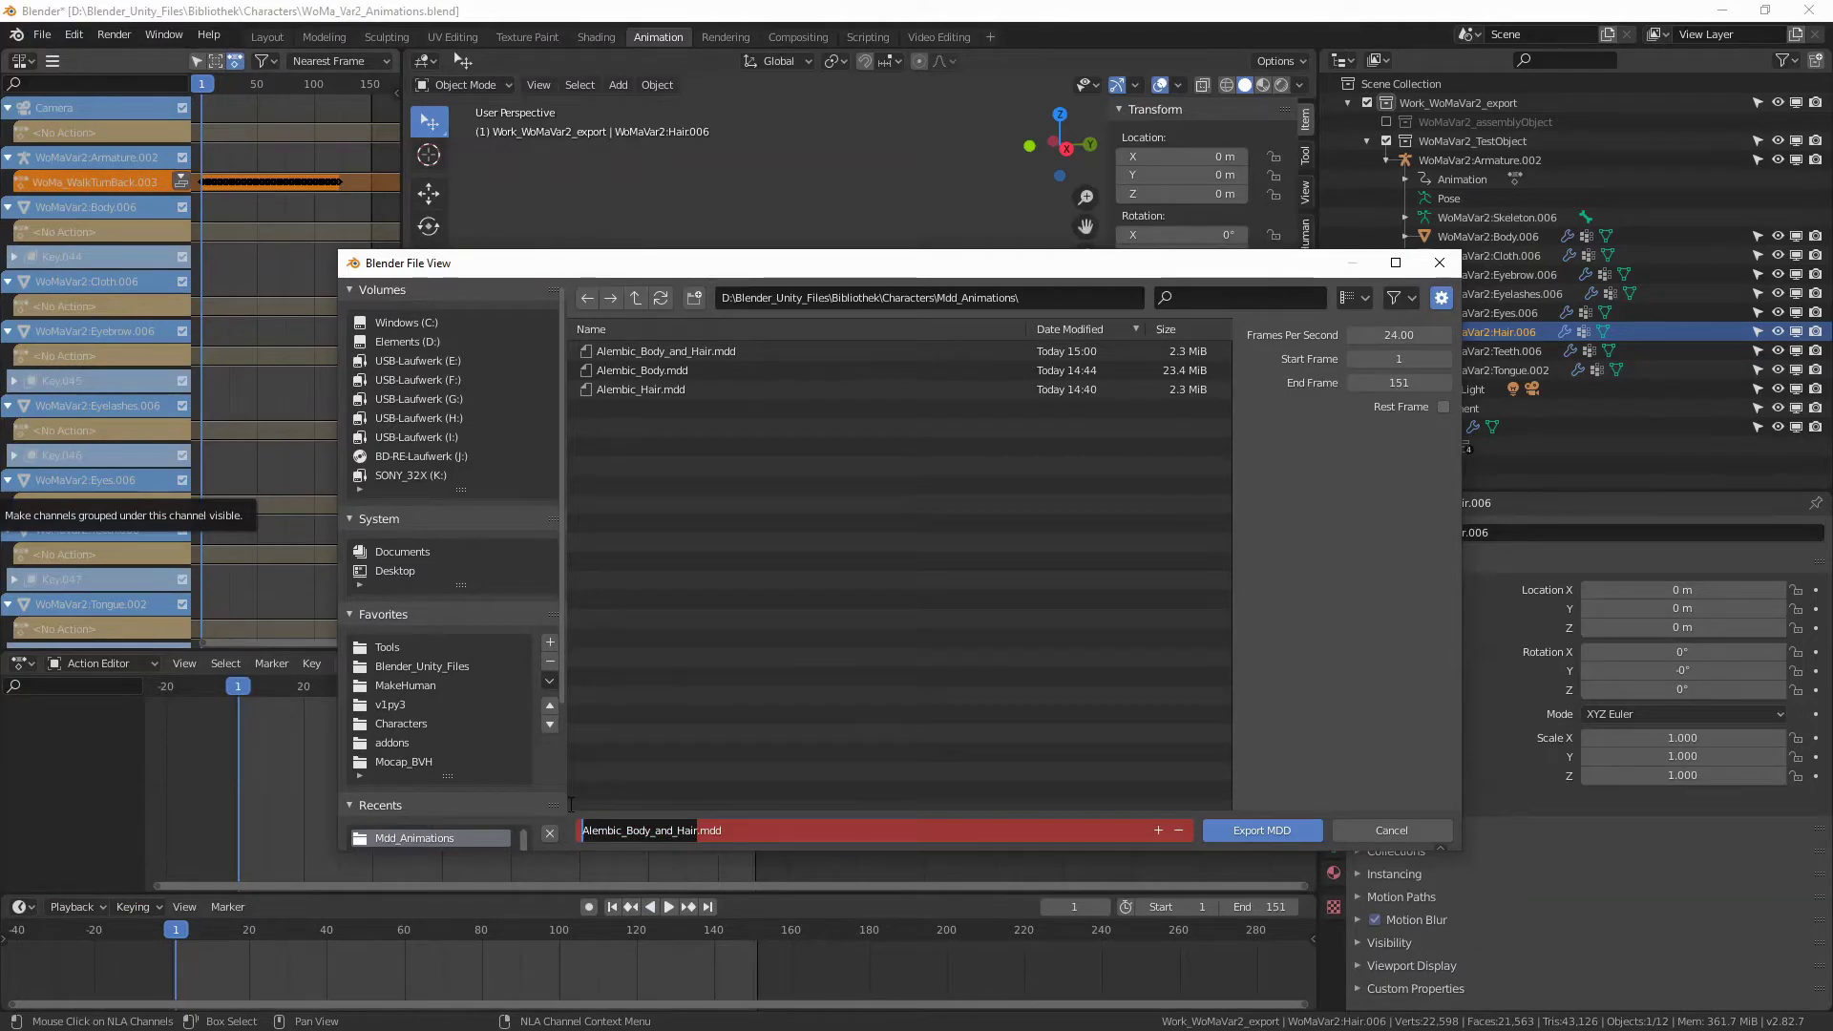
pyautogui.write('Hair')
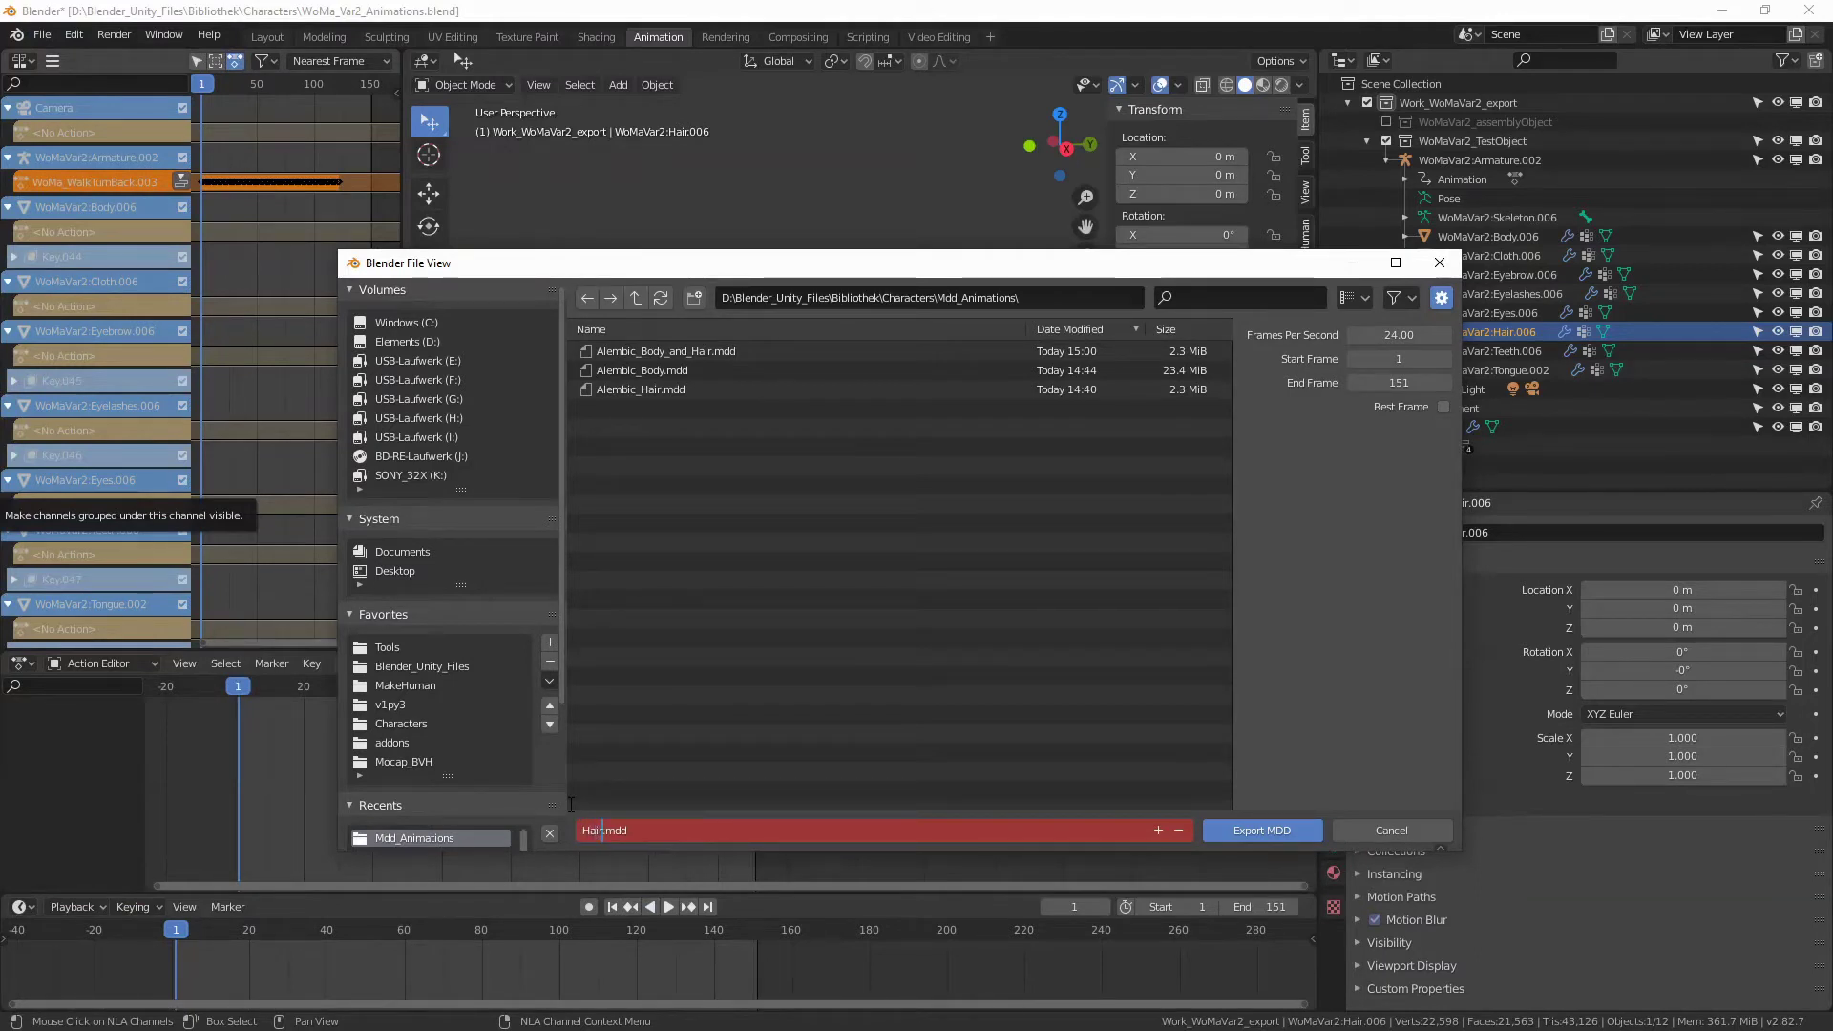
pyautogui.write('_Animation_me')
pyautogui.write('sh')
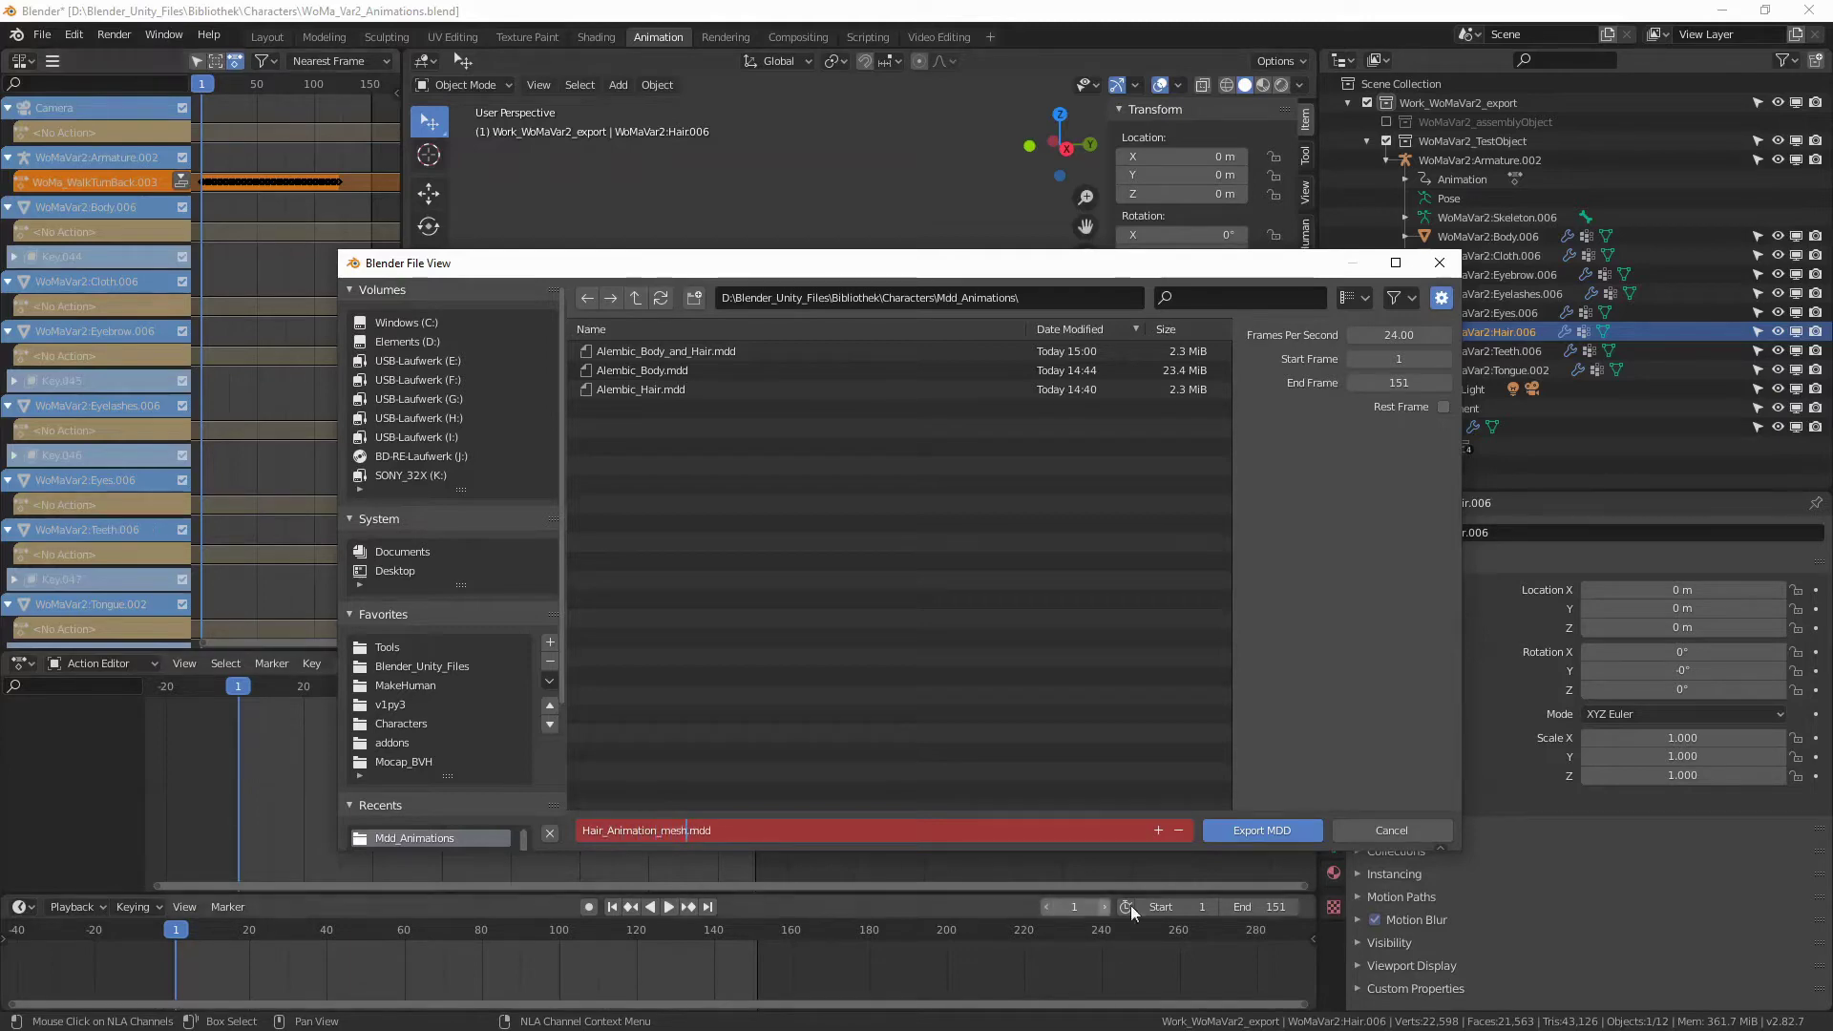
pyautogui.press('Return')
pyautogui.click(1265, 832)
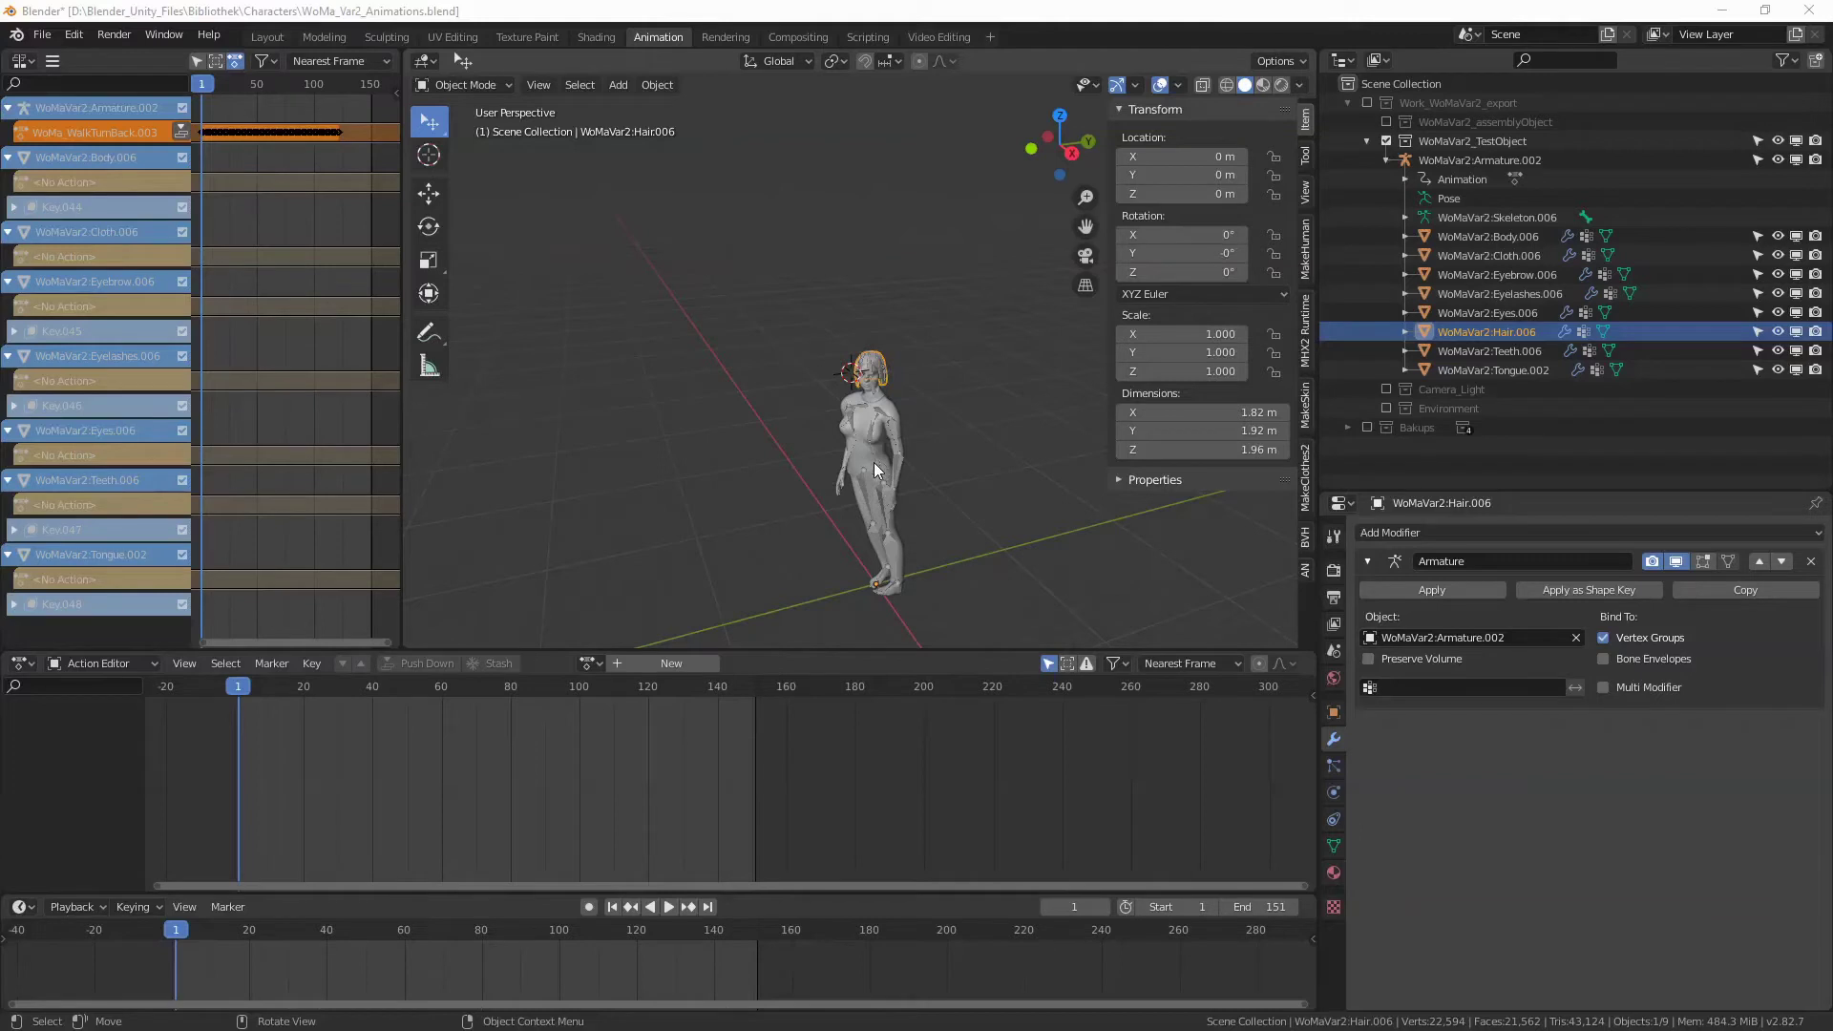
# Duplicate the hair mesh in place as Hair.007 and clear its parent
pyautogui.moveTo(1084, 444); pyautogui.dragTo(981, 439, button='middle')
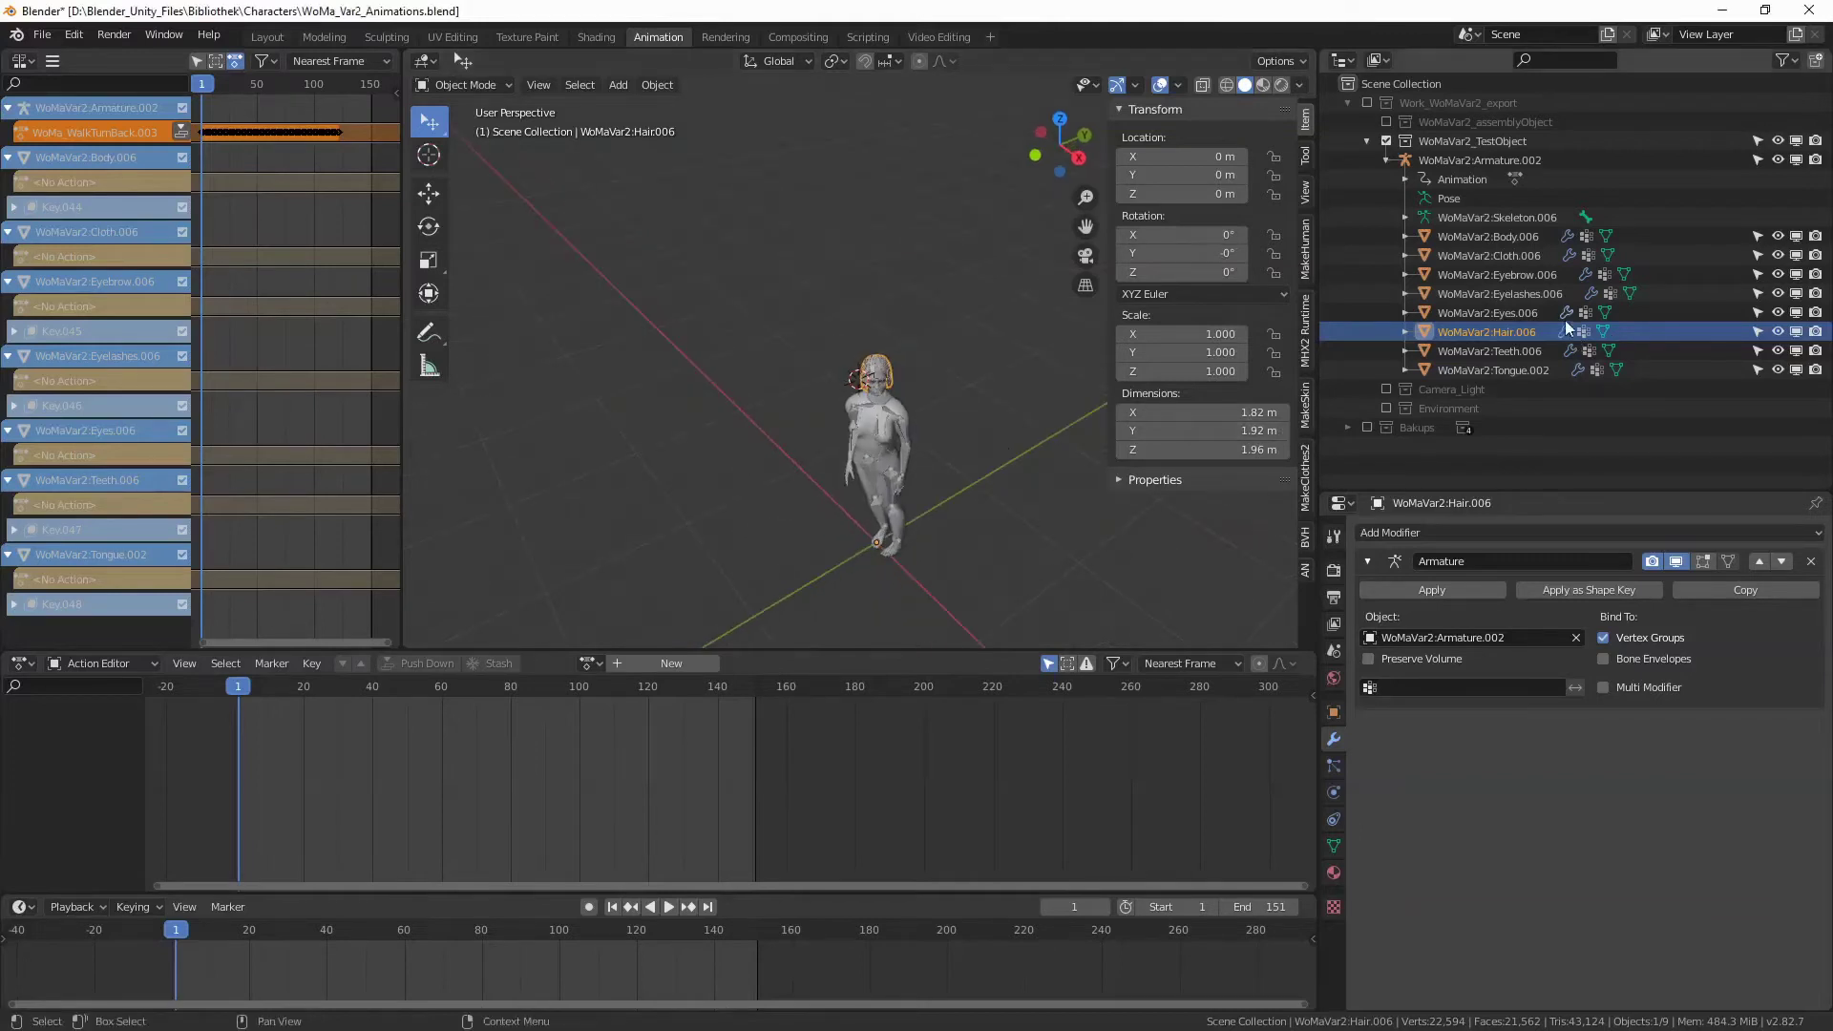
pyautogui.moveTo(1069, 382); pyautogui.dragTo(945, 386, button='middle')
pyautogui.hotkey('shift', 'd')
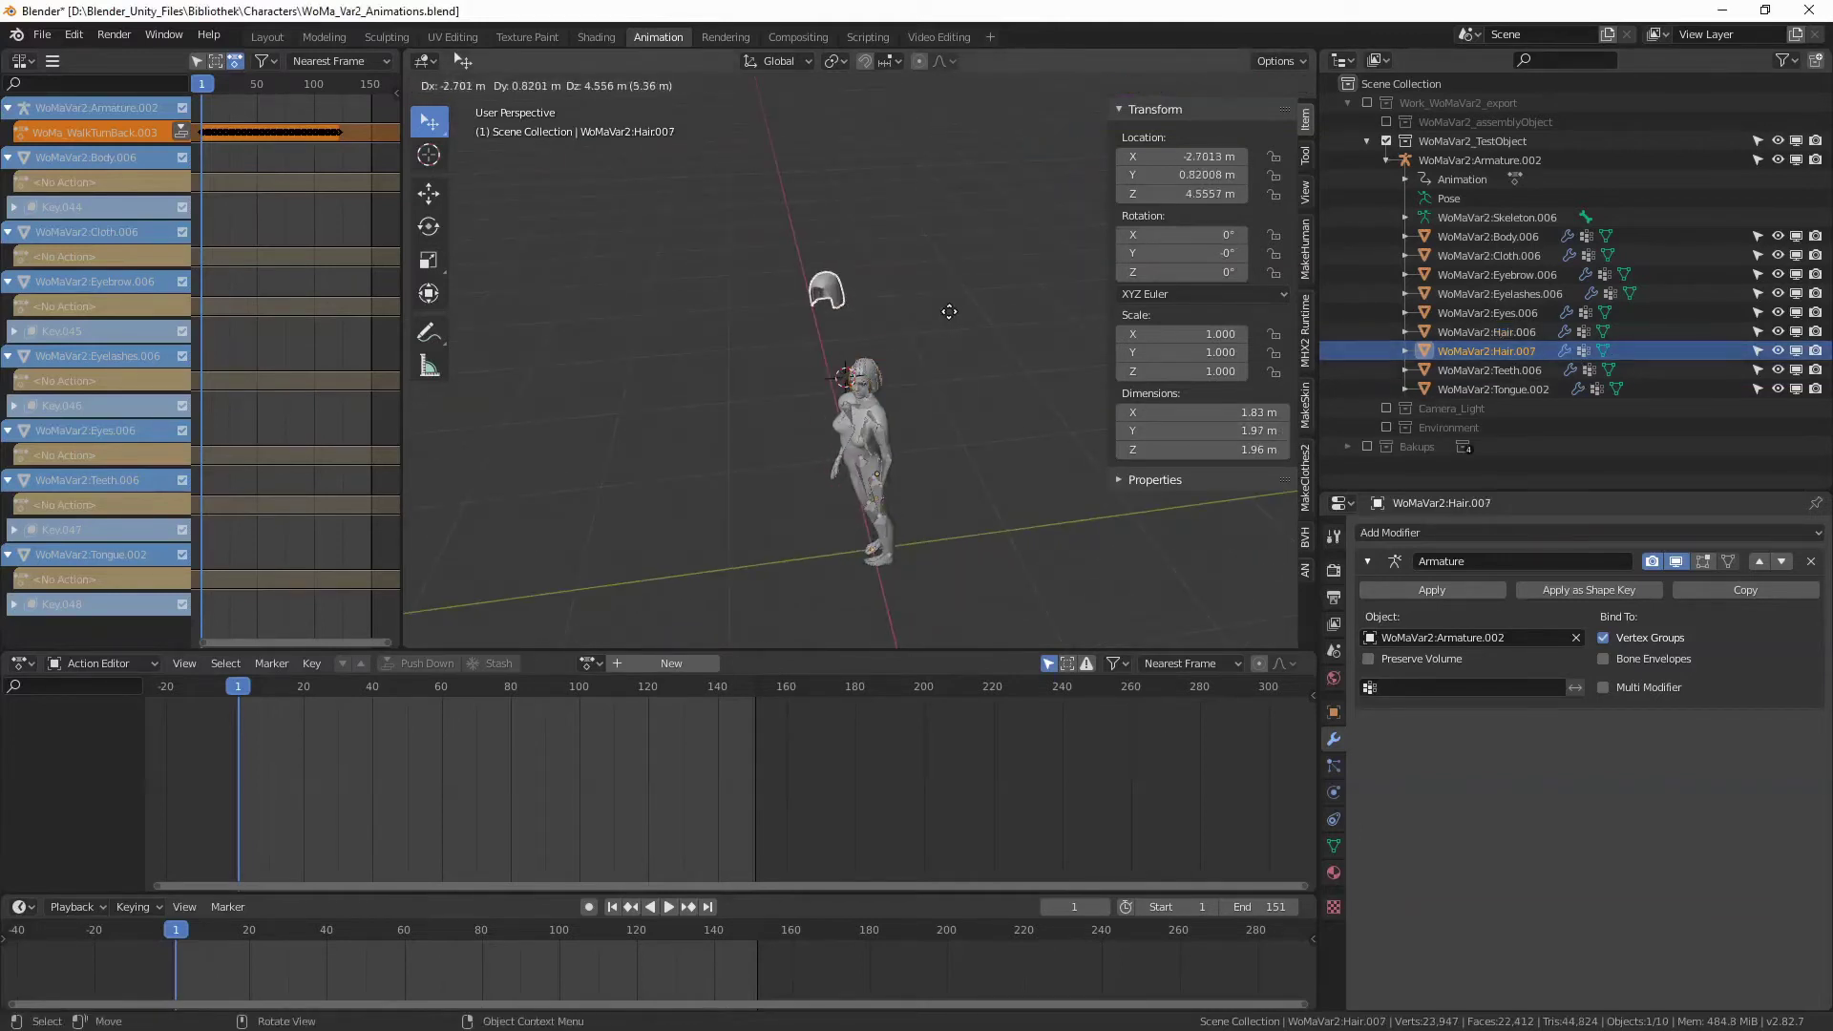
pyautogui.rightClick(948, 311)
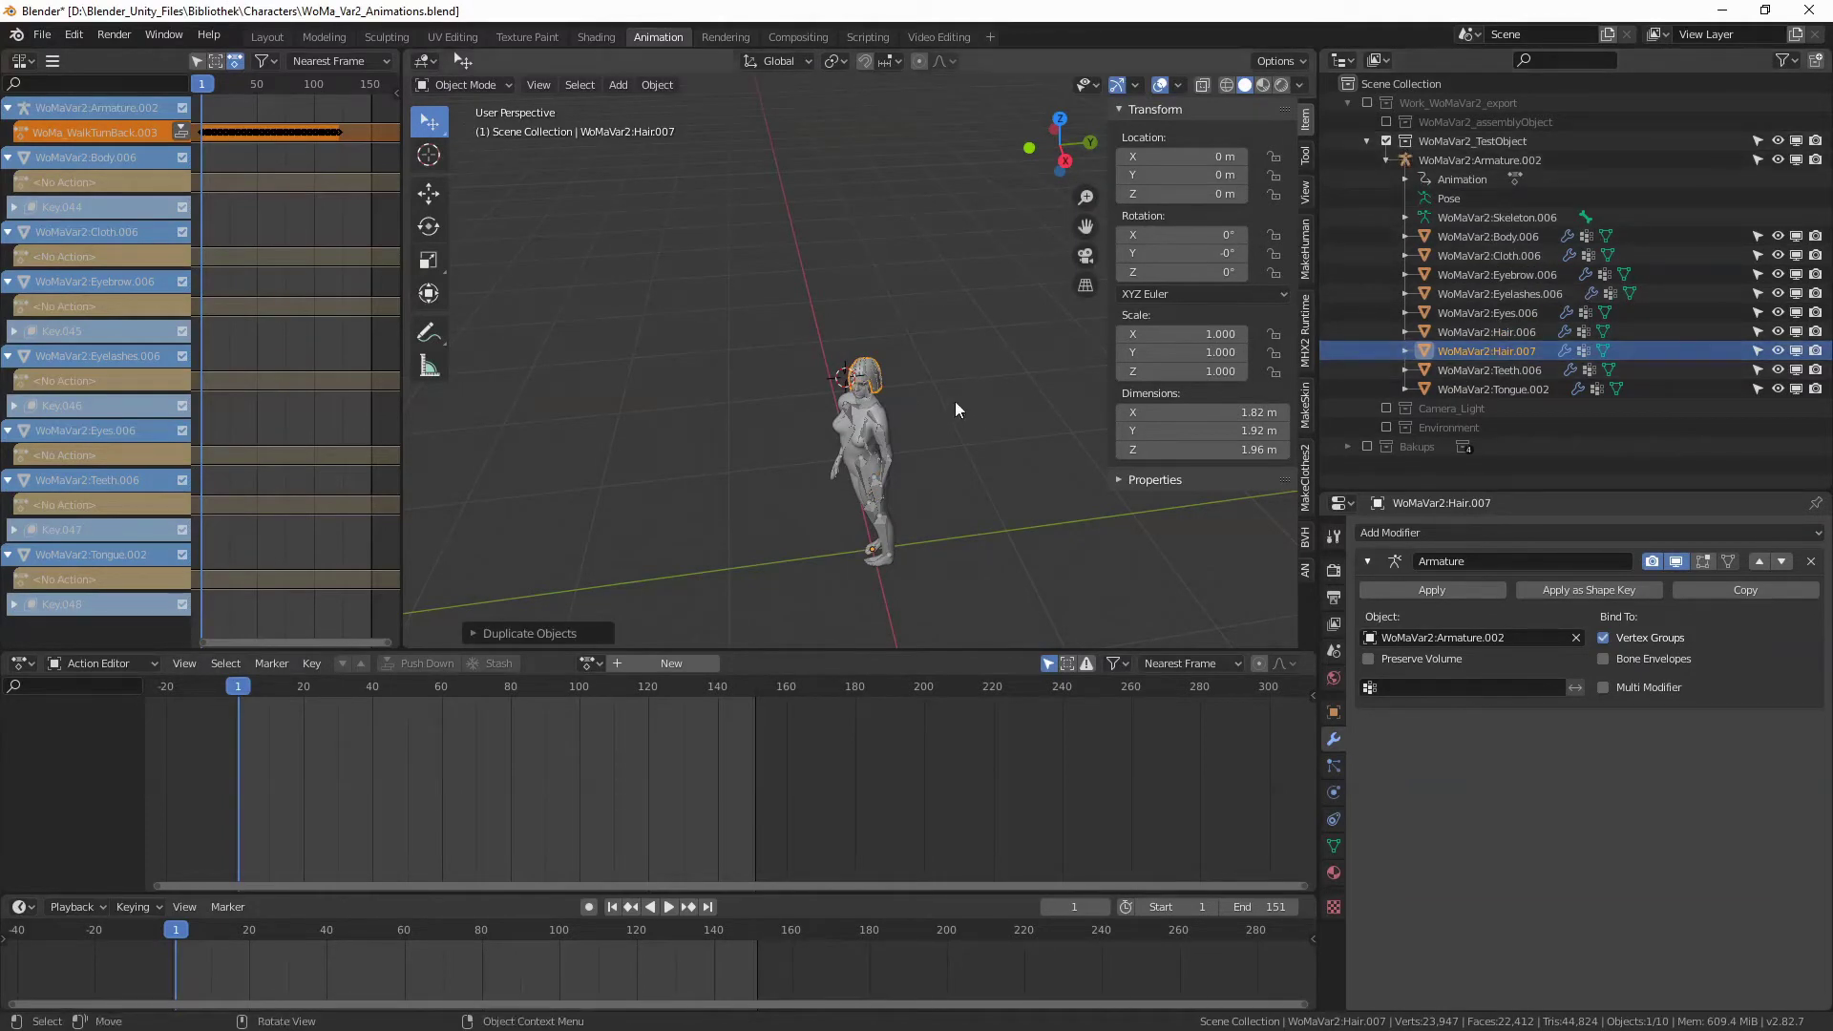
pyautogui.hotkey('alt', 'p')
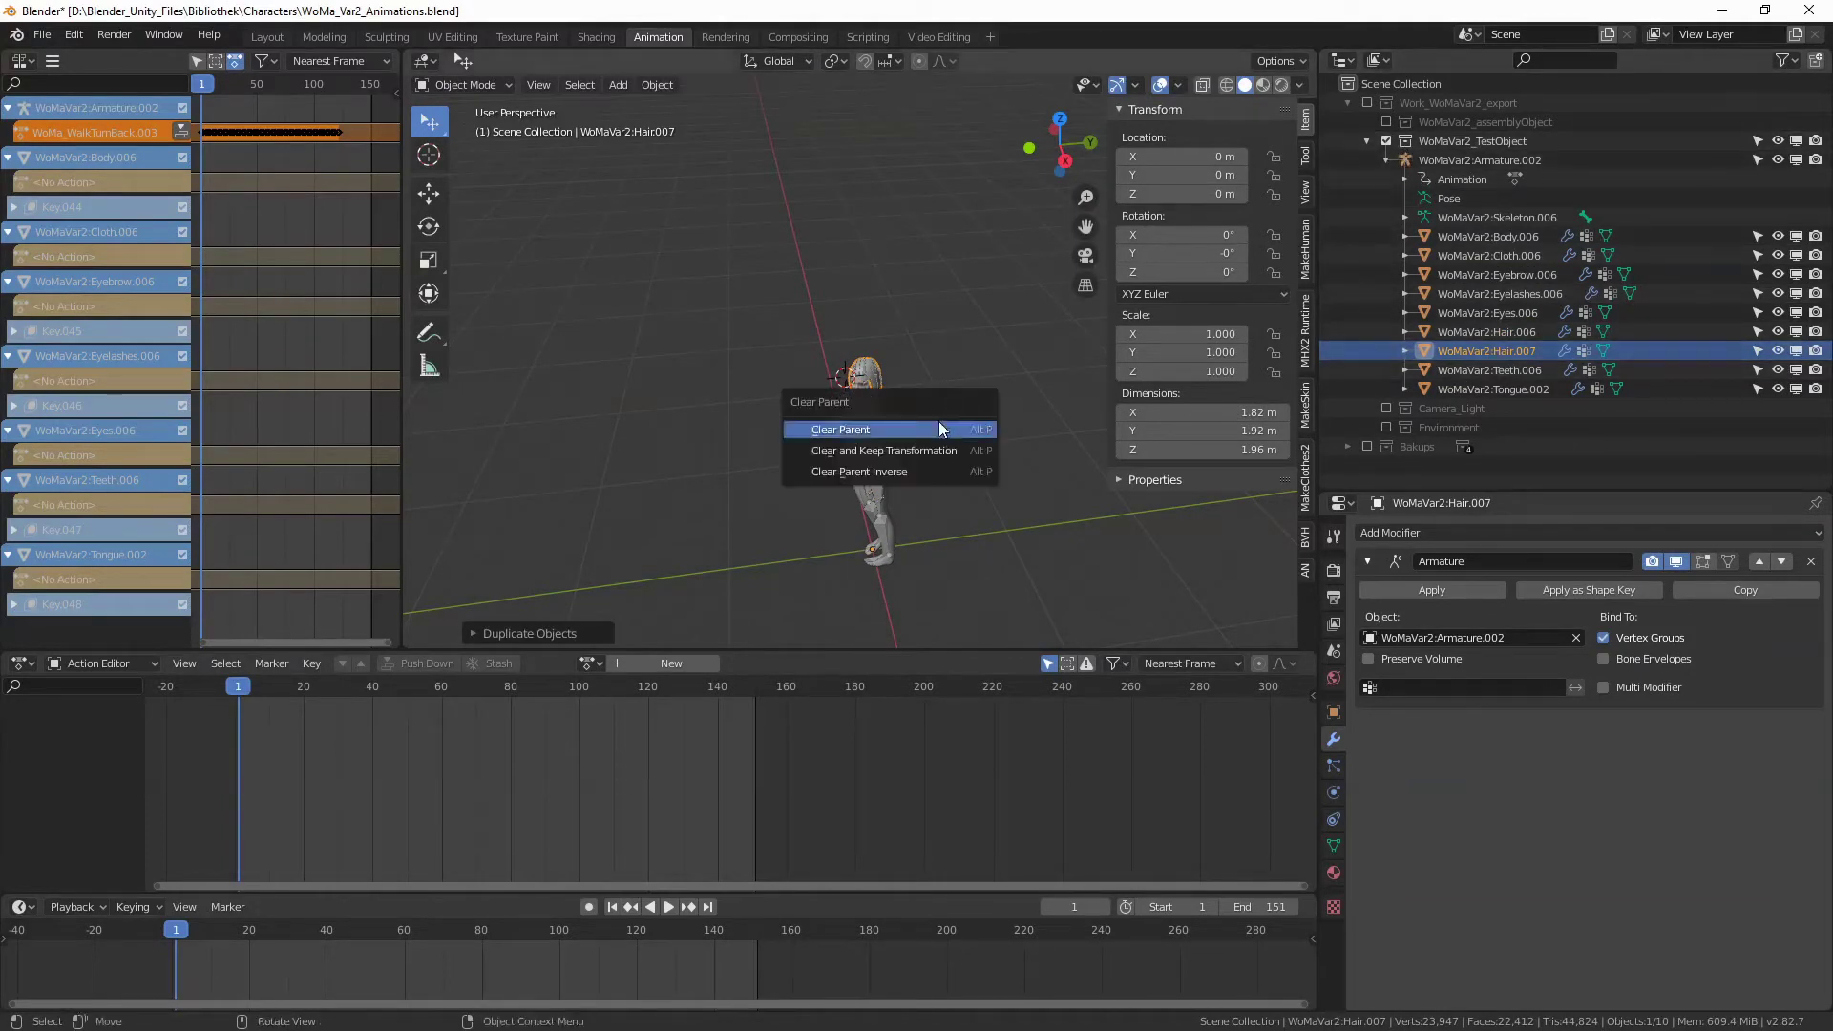
pyautogui.click(937, 424)
# Move Hair.007 into the Scene Collection and hide the character collection, leaving it alone
pyautogui.click(1386, 141)
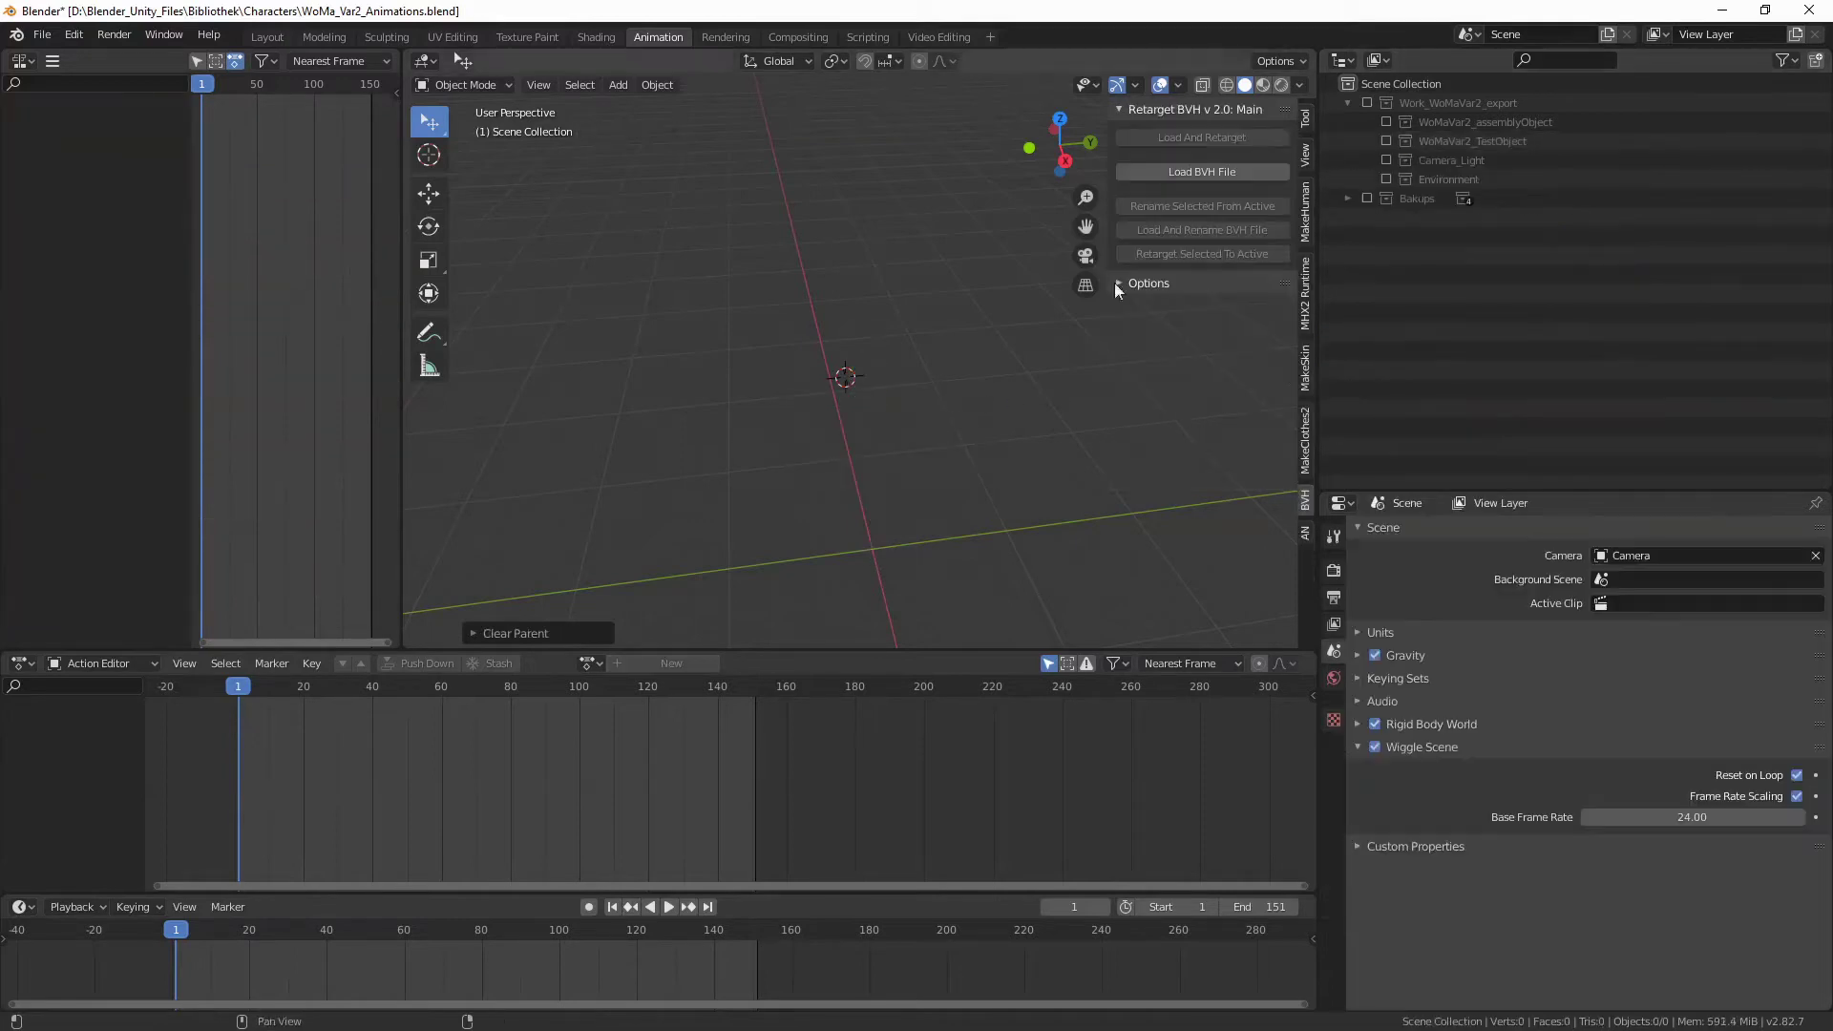
pyautogui.click(1386, 141)
pyautogui.moveTo(1468, 390); pyautogui.dragTo(1417, 91)
pyautogui.click(1386, 140)
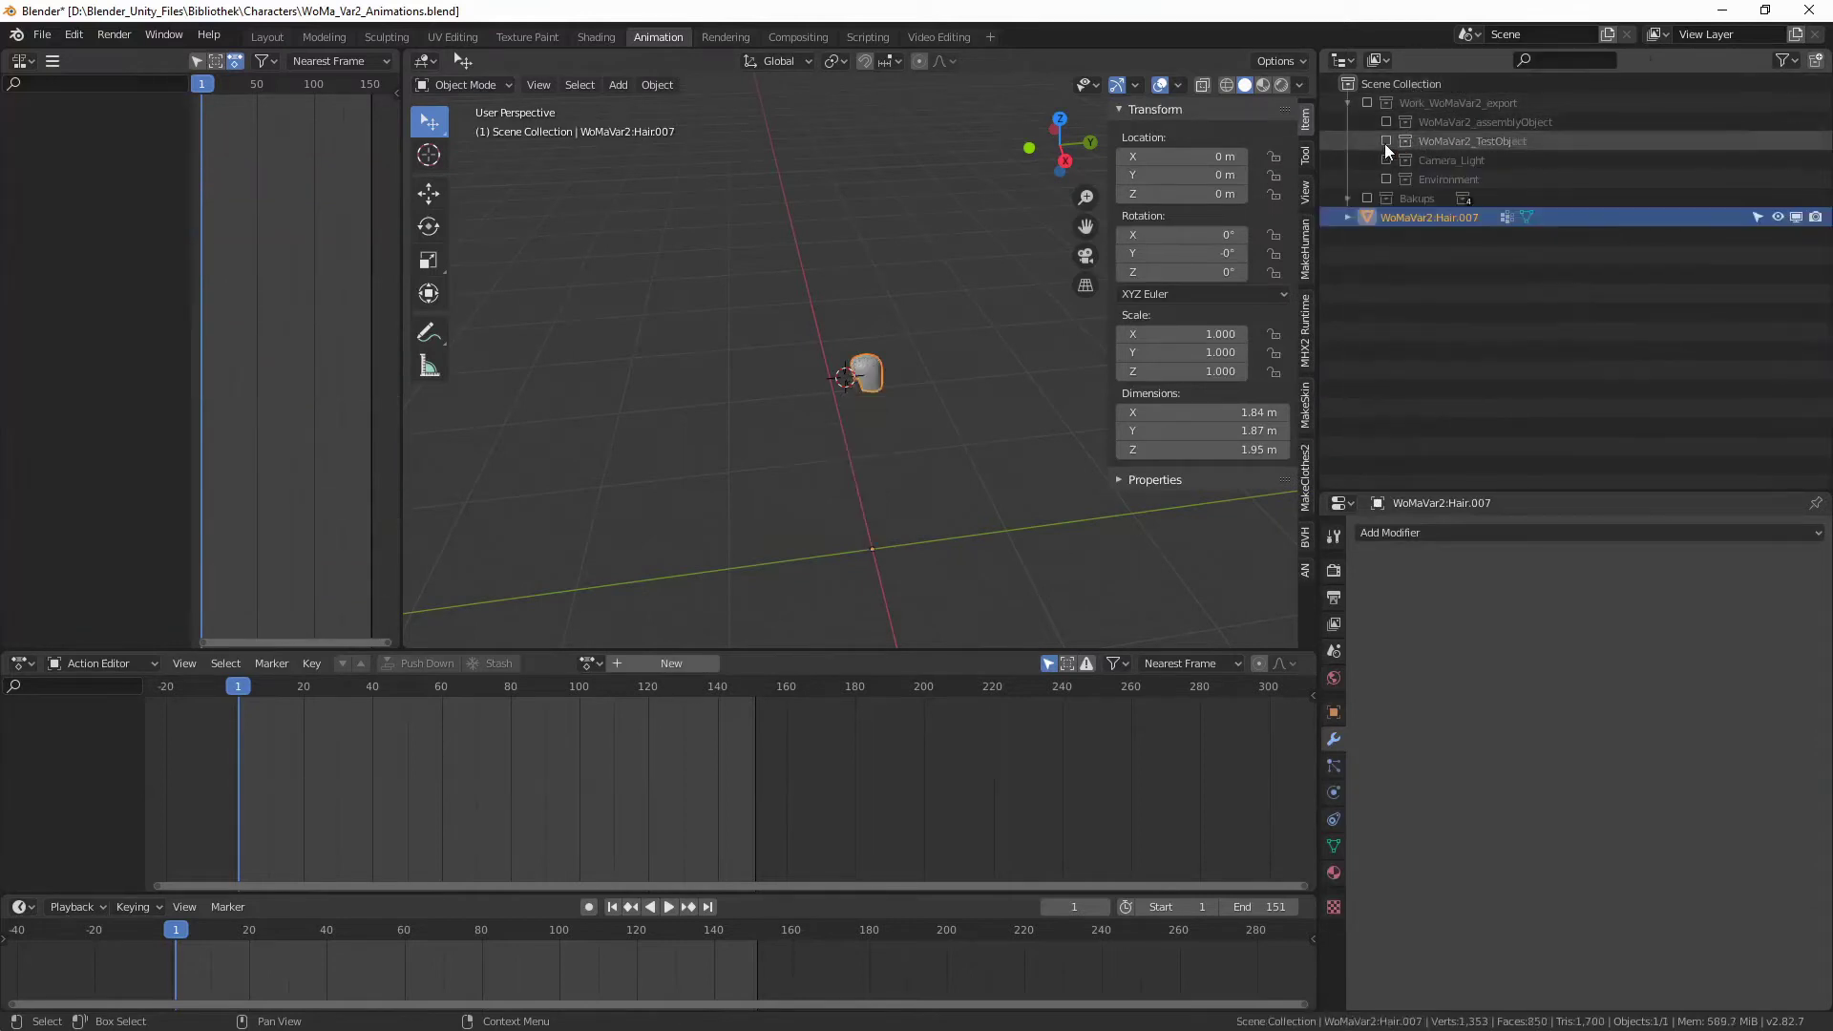
pyautogui.moveTo(931, 349); pyautogui.dragTo(1017, 340, button='middle')
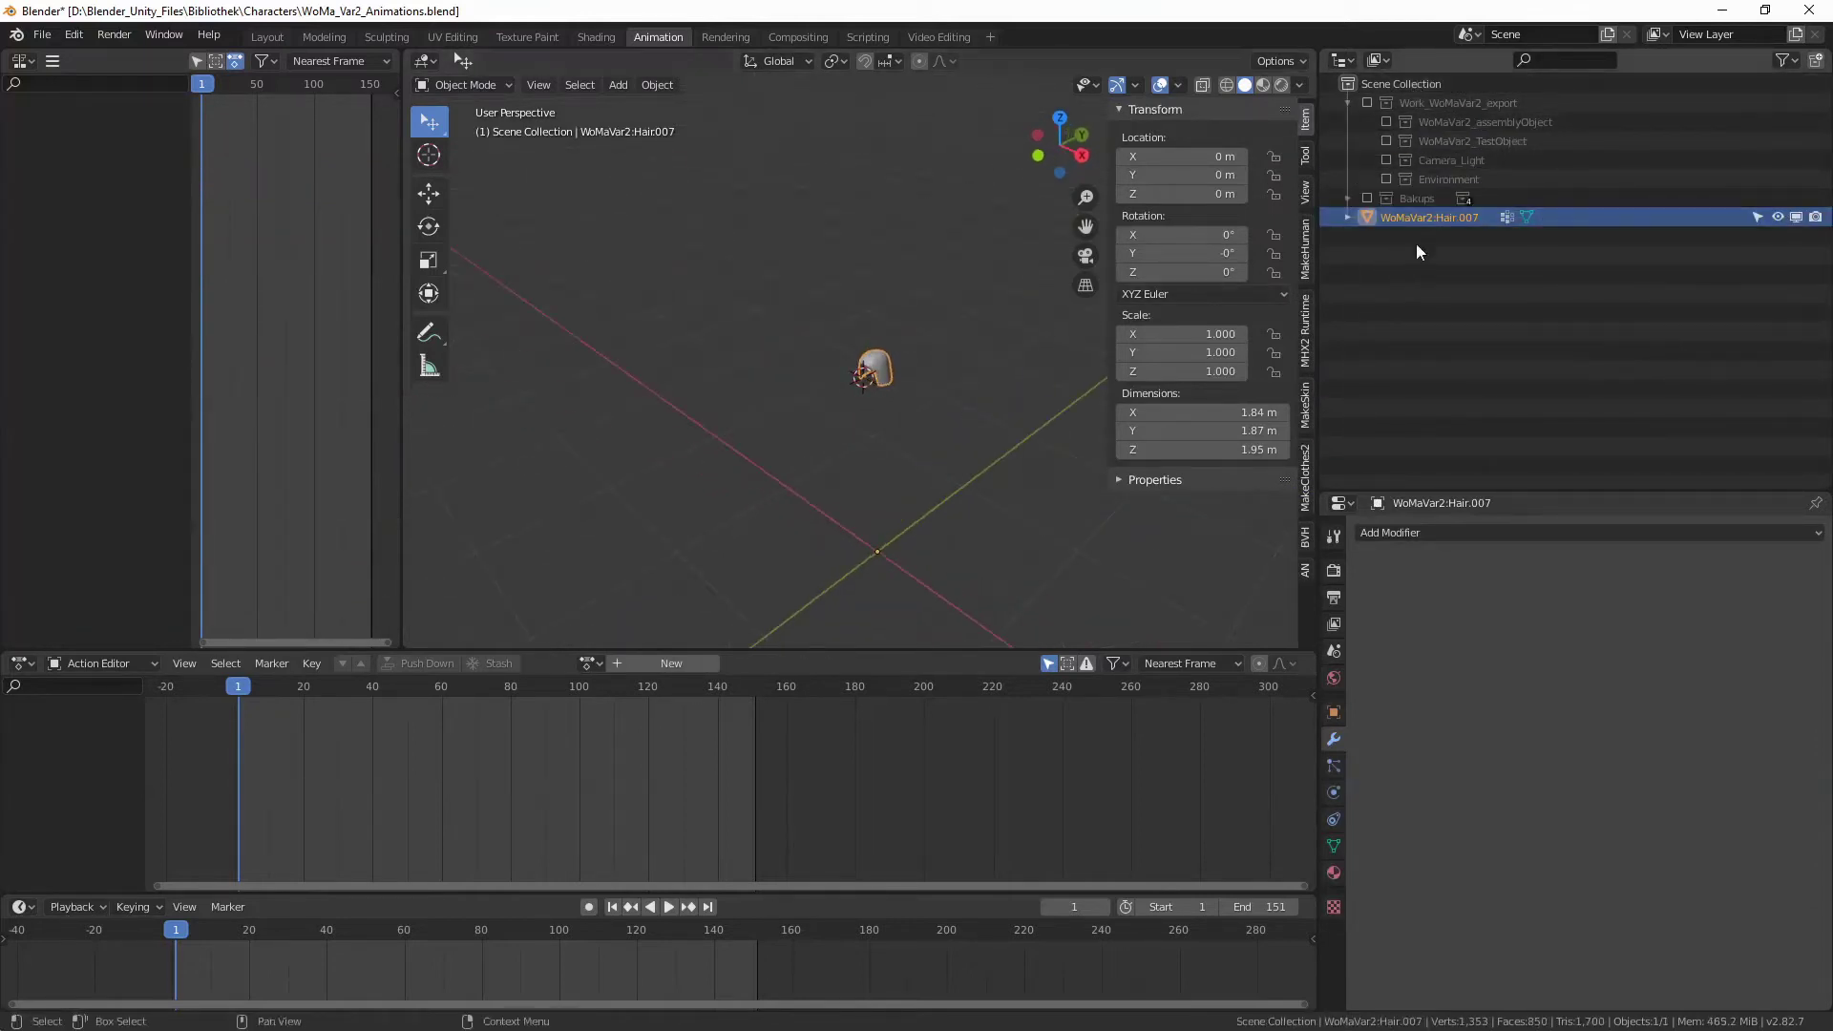
pyautogui.moveTo(910, 370); pyautogui.dragTo(888, 368, button='middle')
pyautogui.scroll(2, 887, 368)
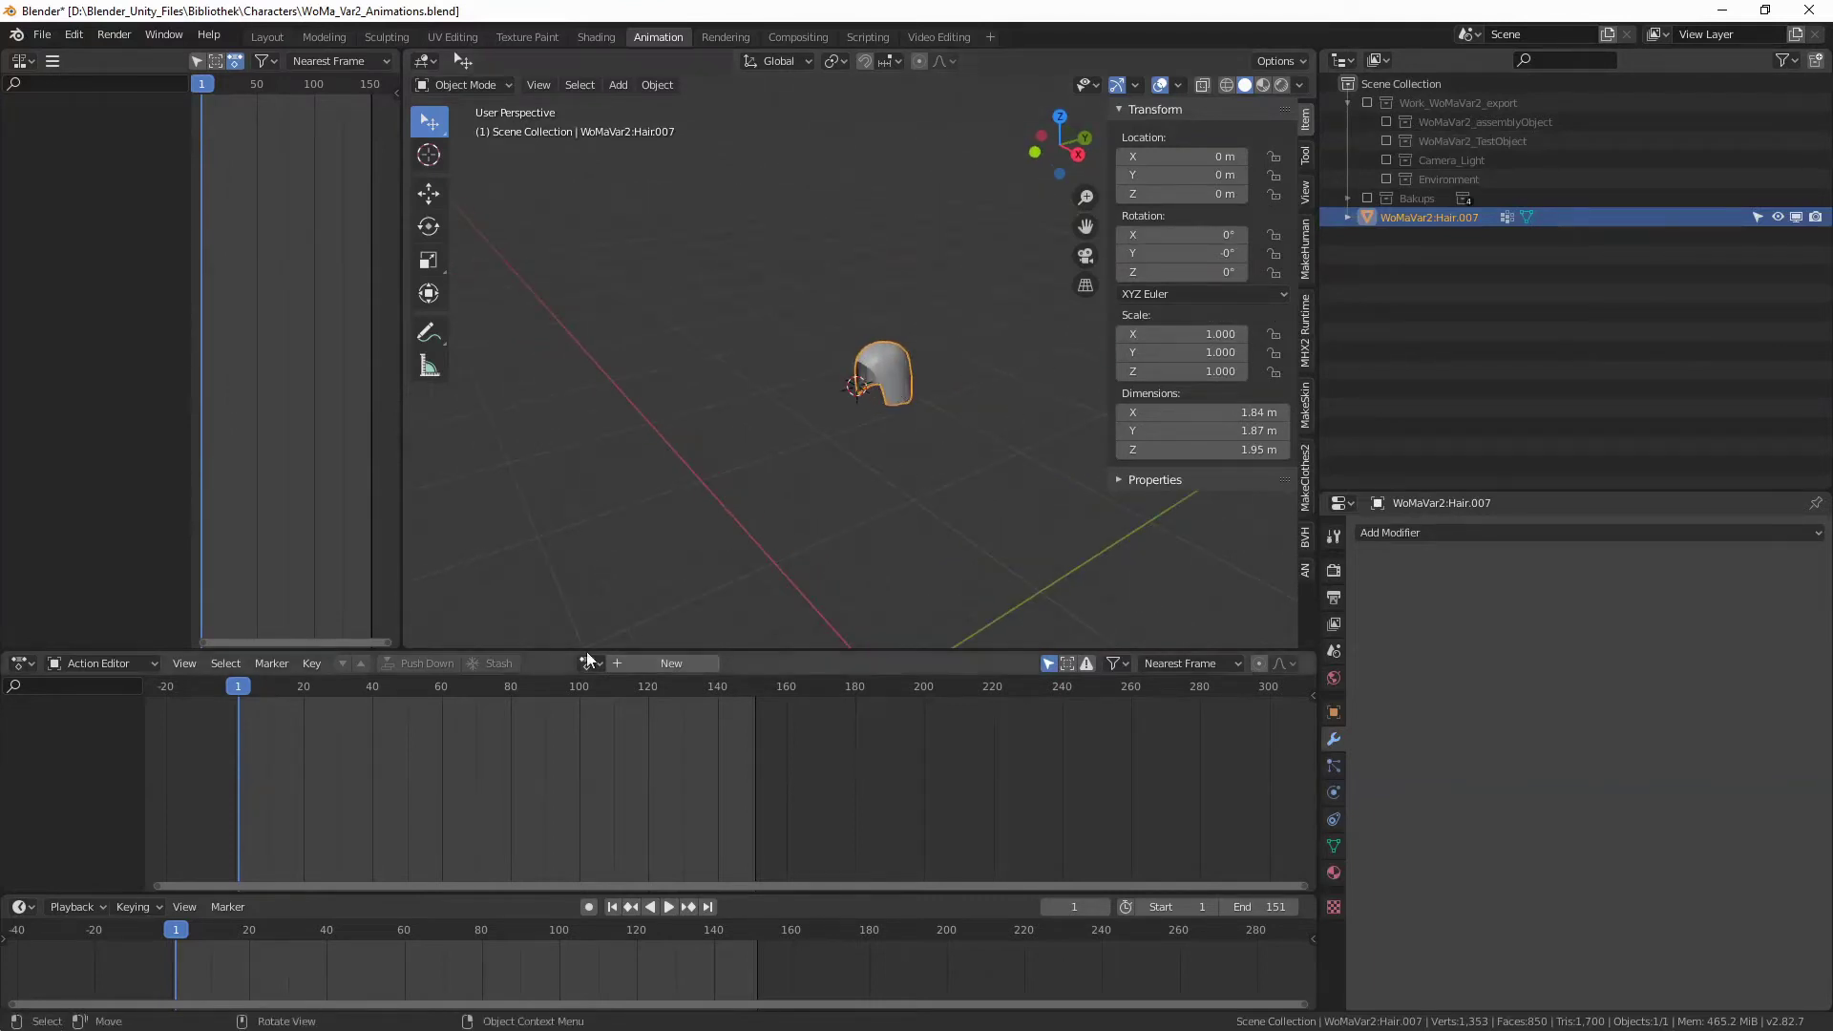
# Add a Mesh Cache modifier to Hair.007 loading Mdd_Animations/Hair_Animation_mesh.mdd
pyautogui.click(1393, 535)
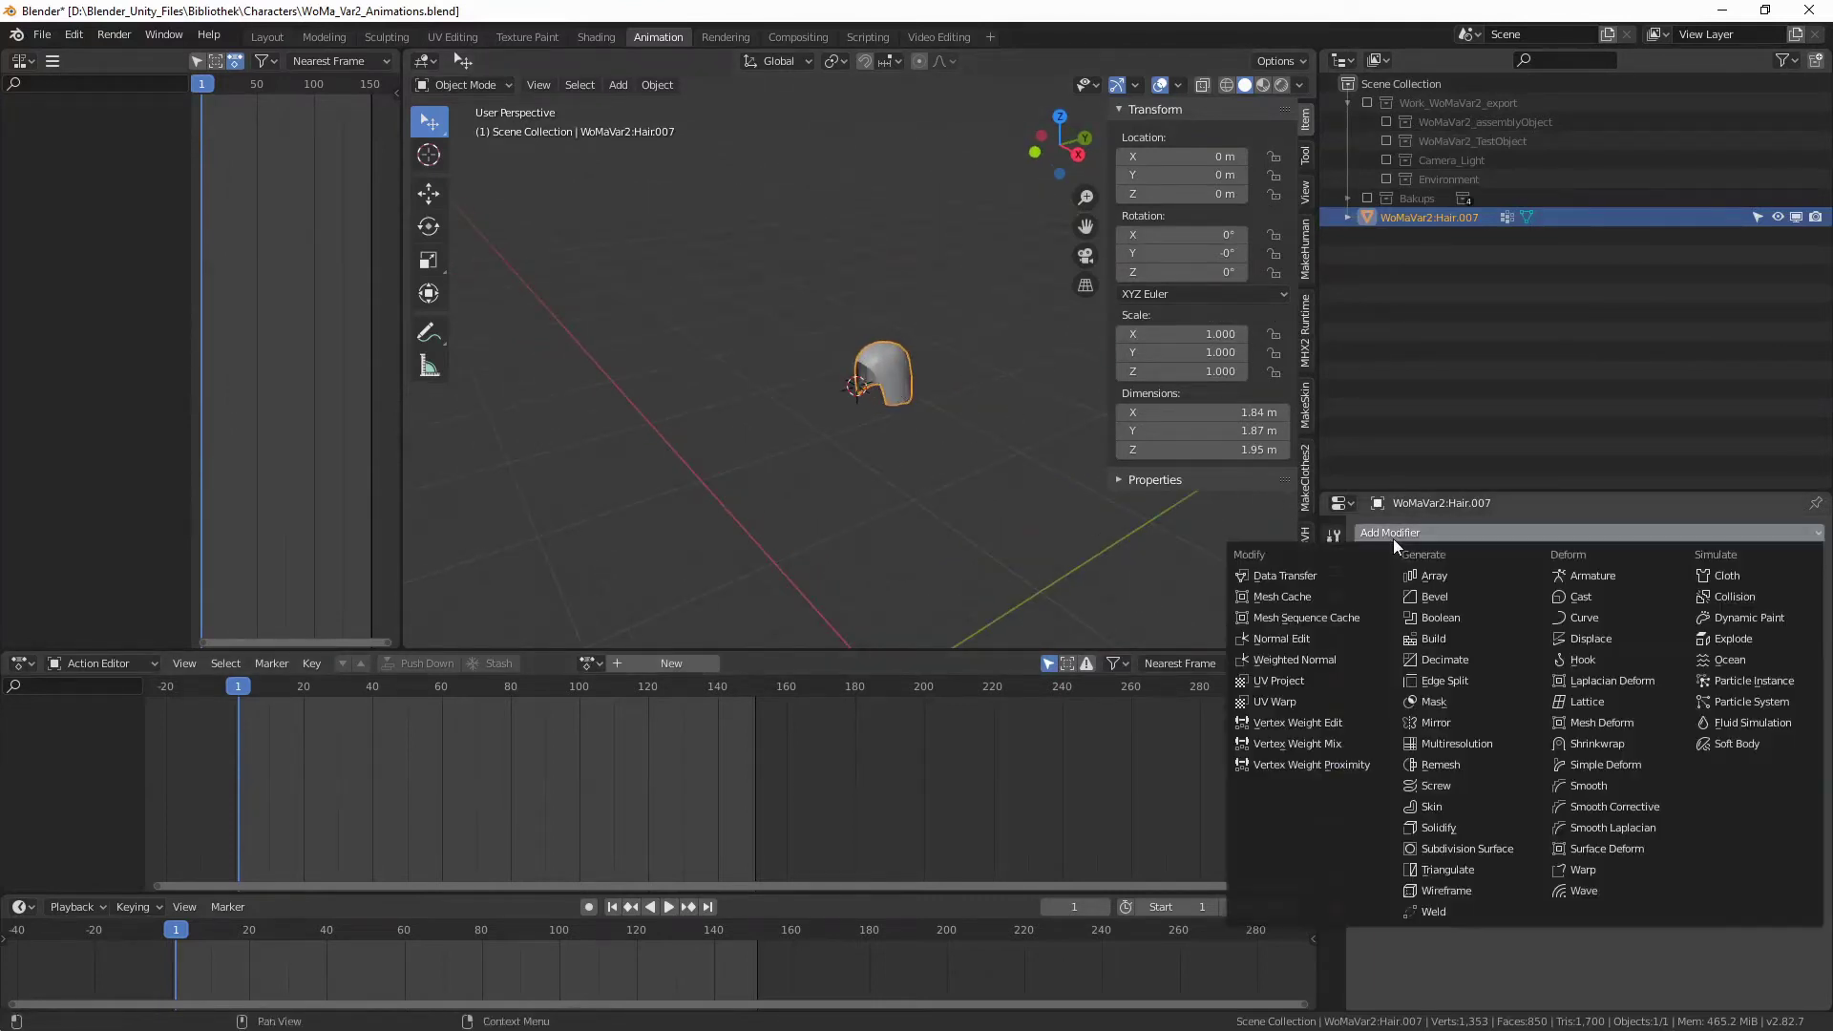
pyautogui.click(1290, 600)
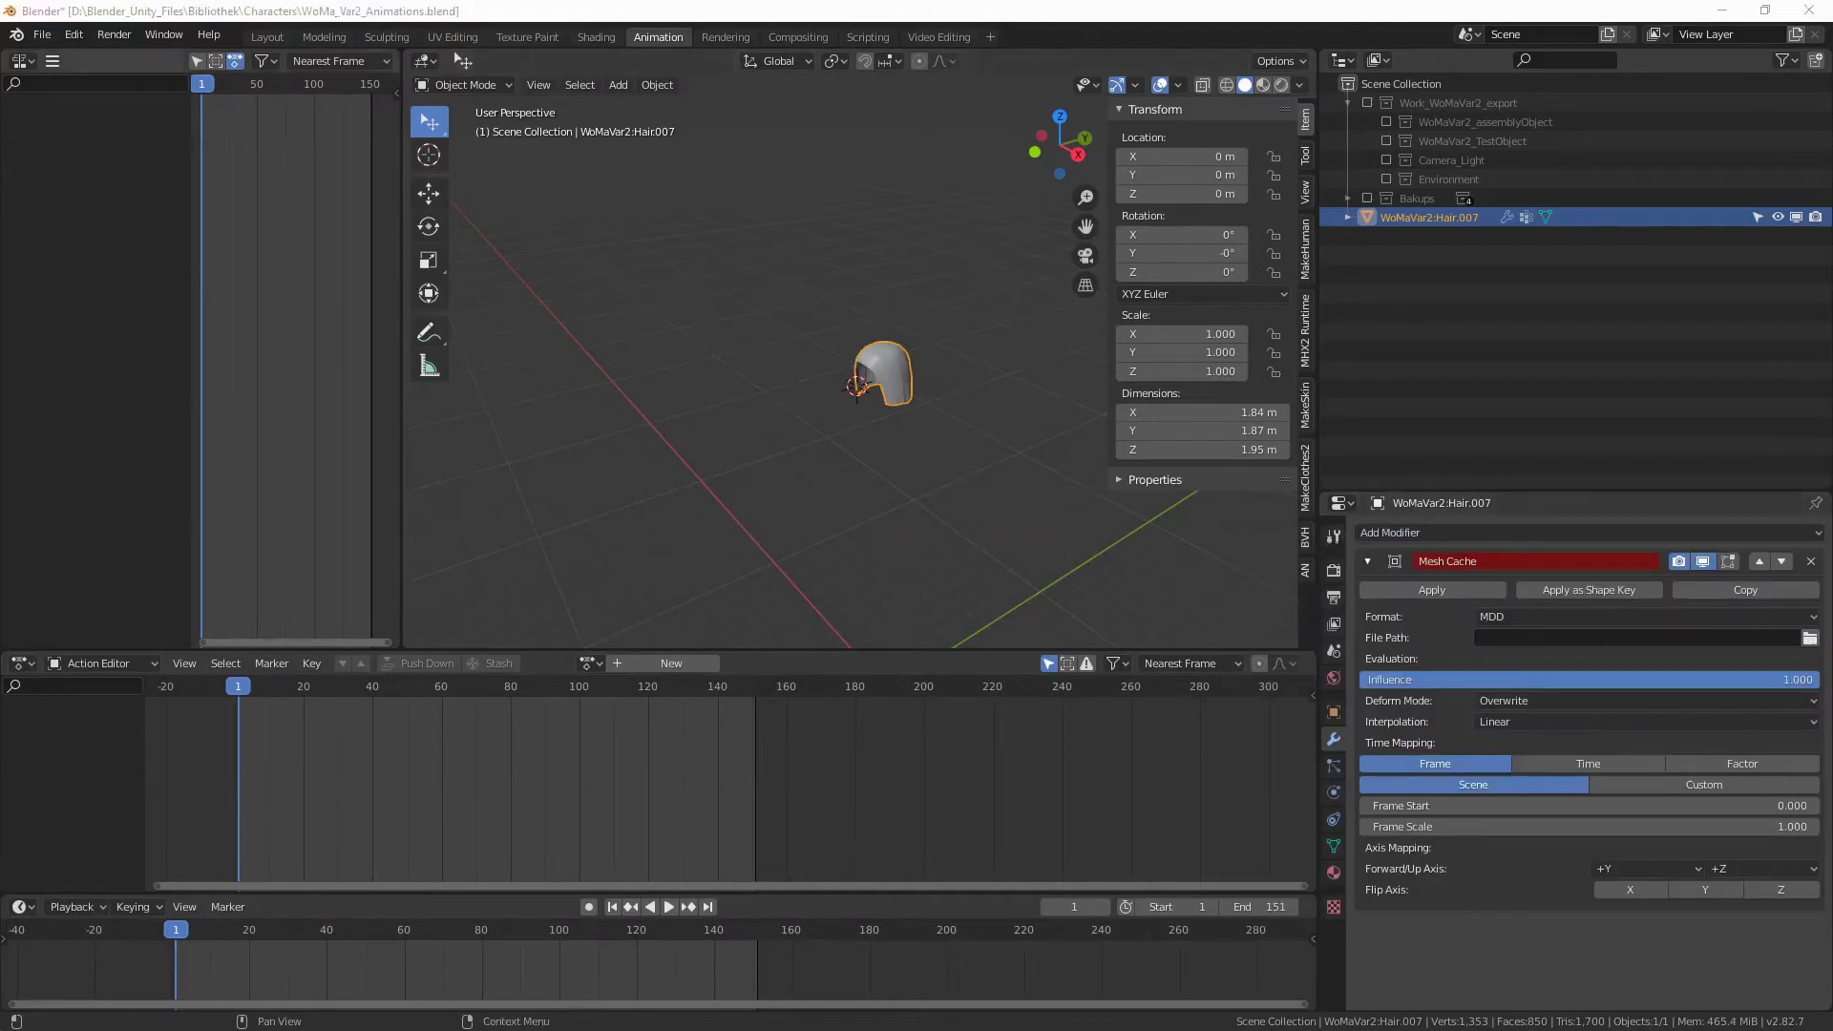
pyautogui.click(1810, 638)
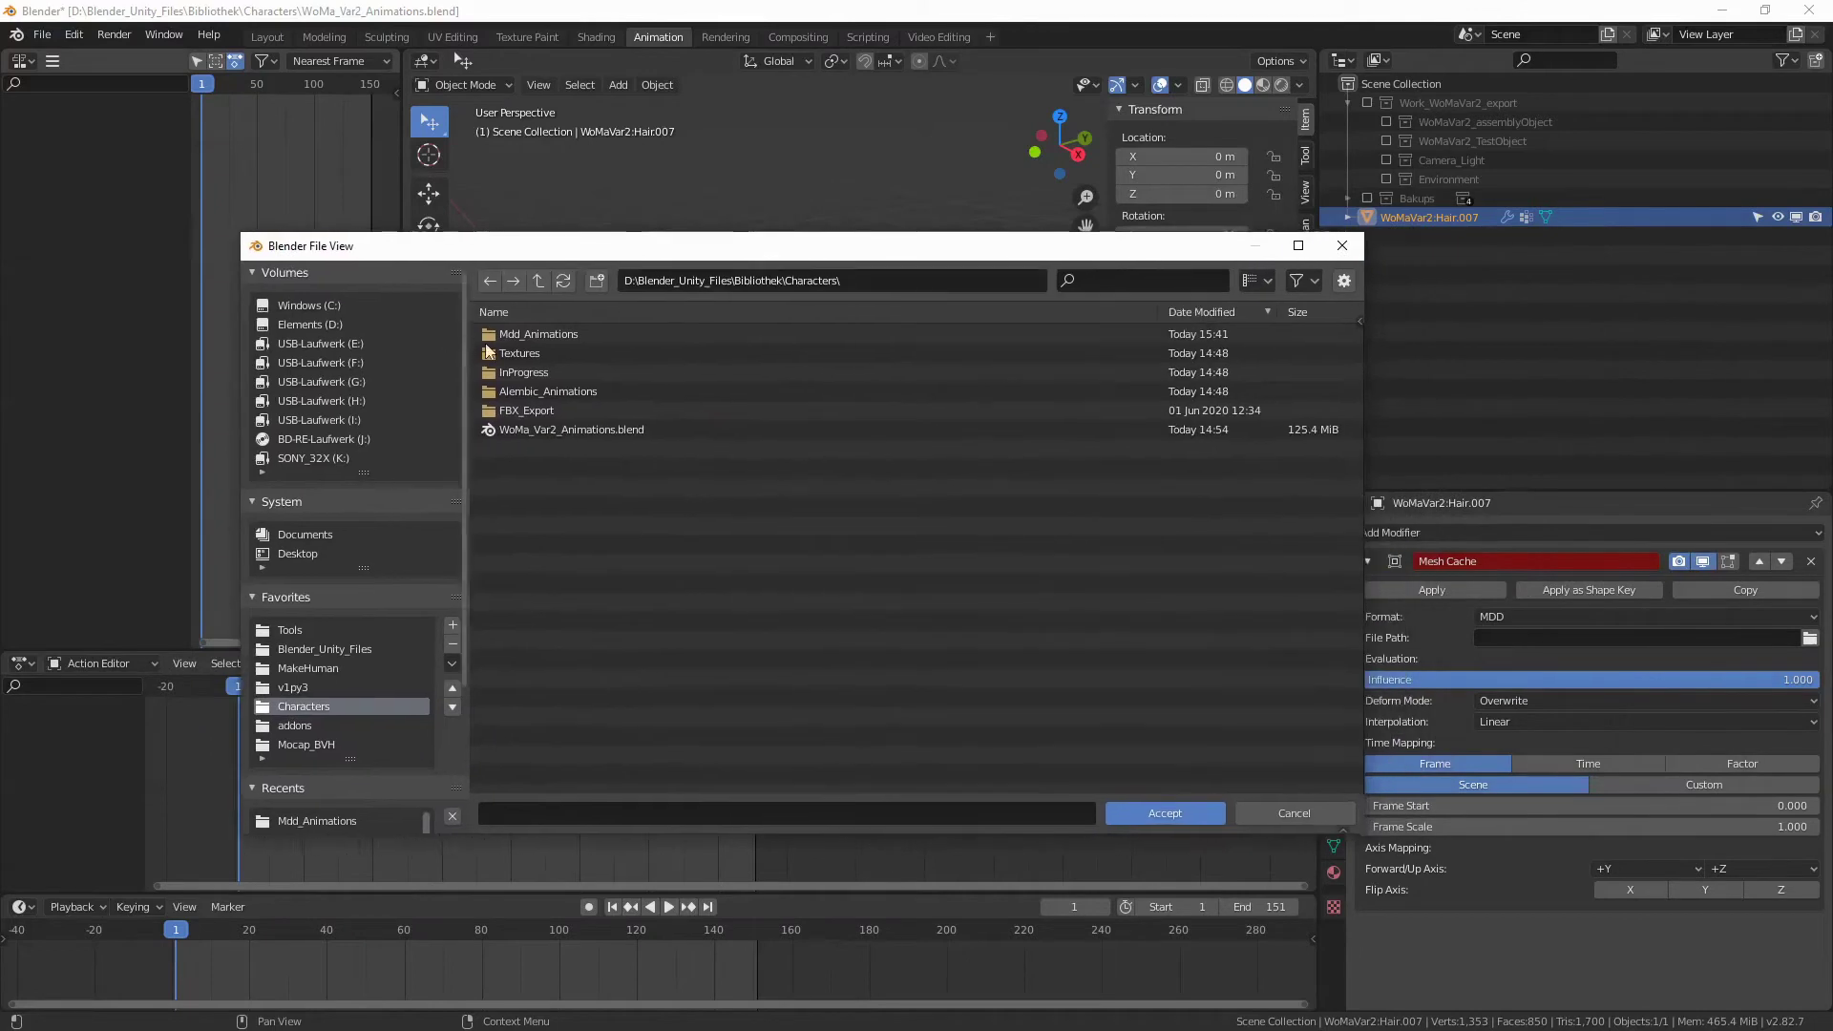
pyautogui.click(552, 340)
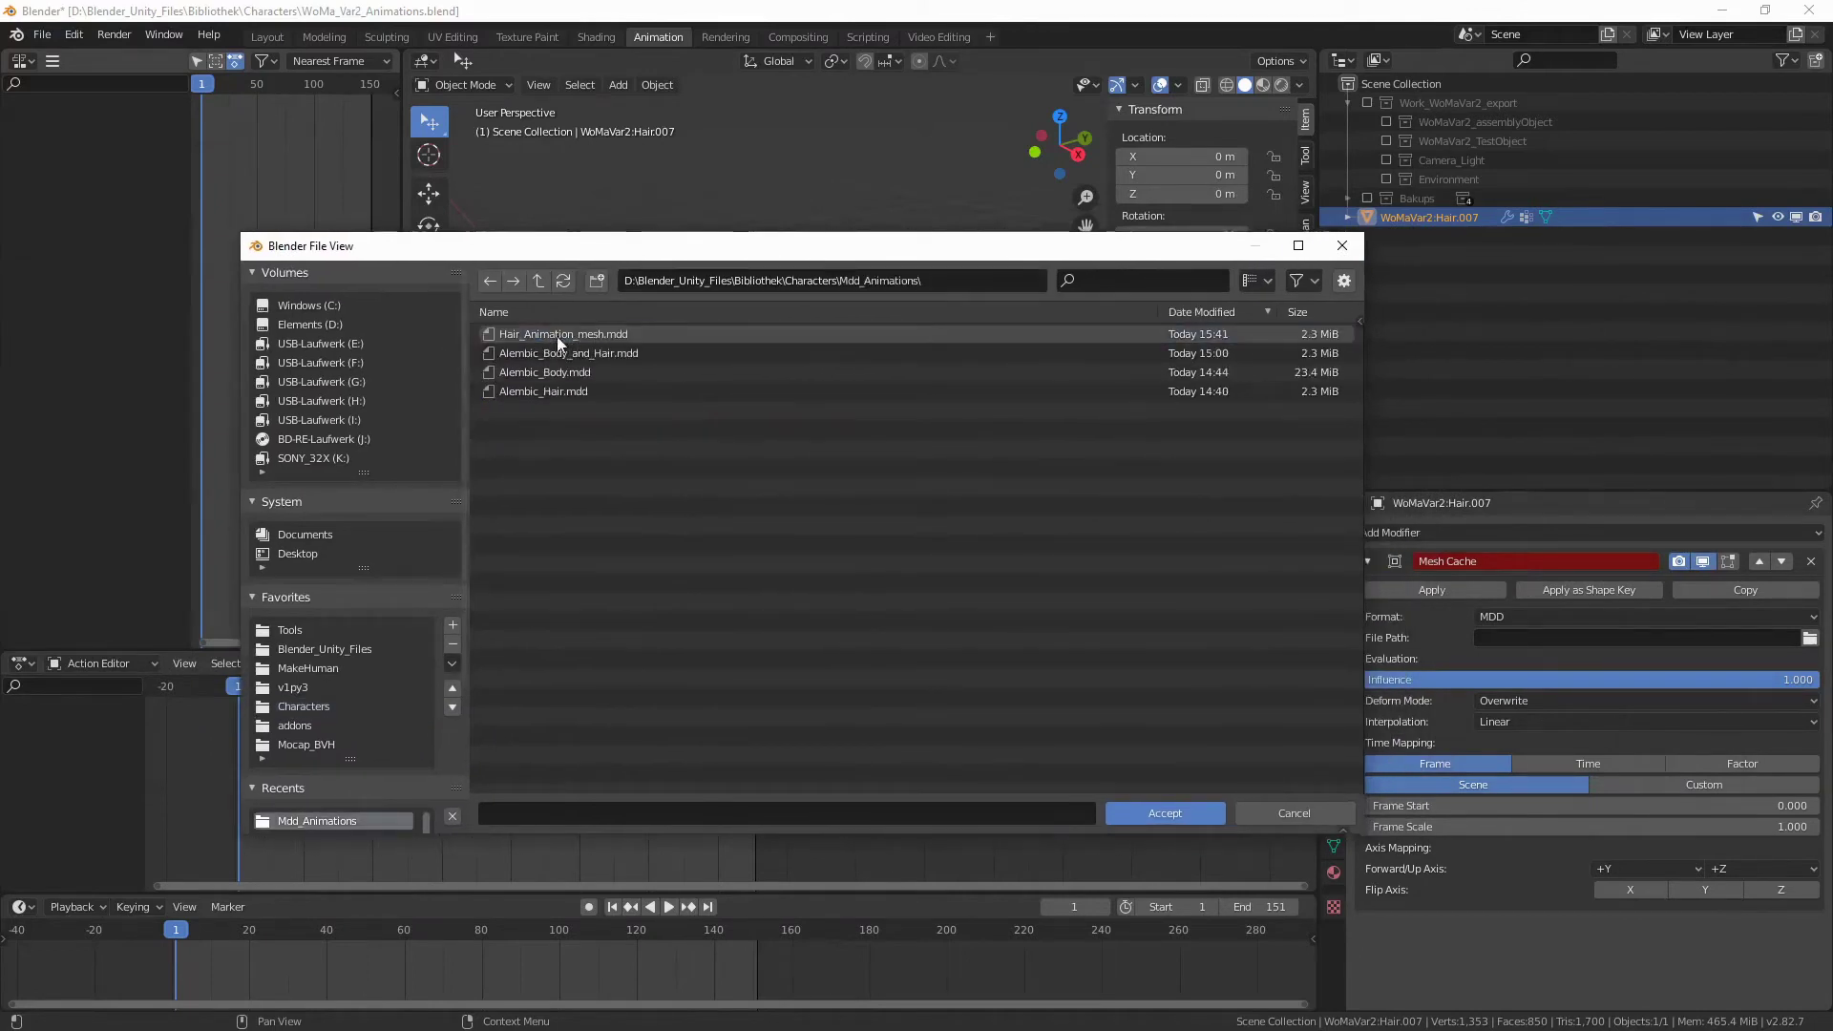
pyautogui.click(563, 333)
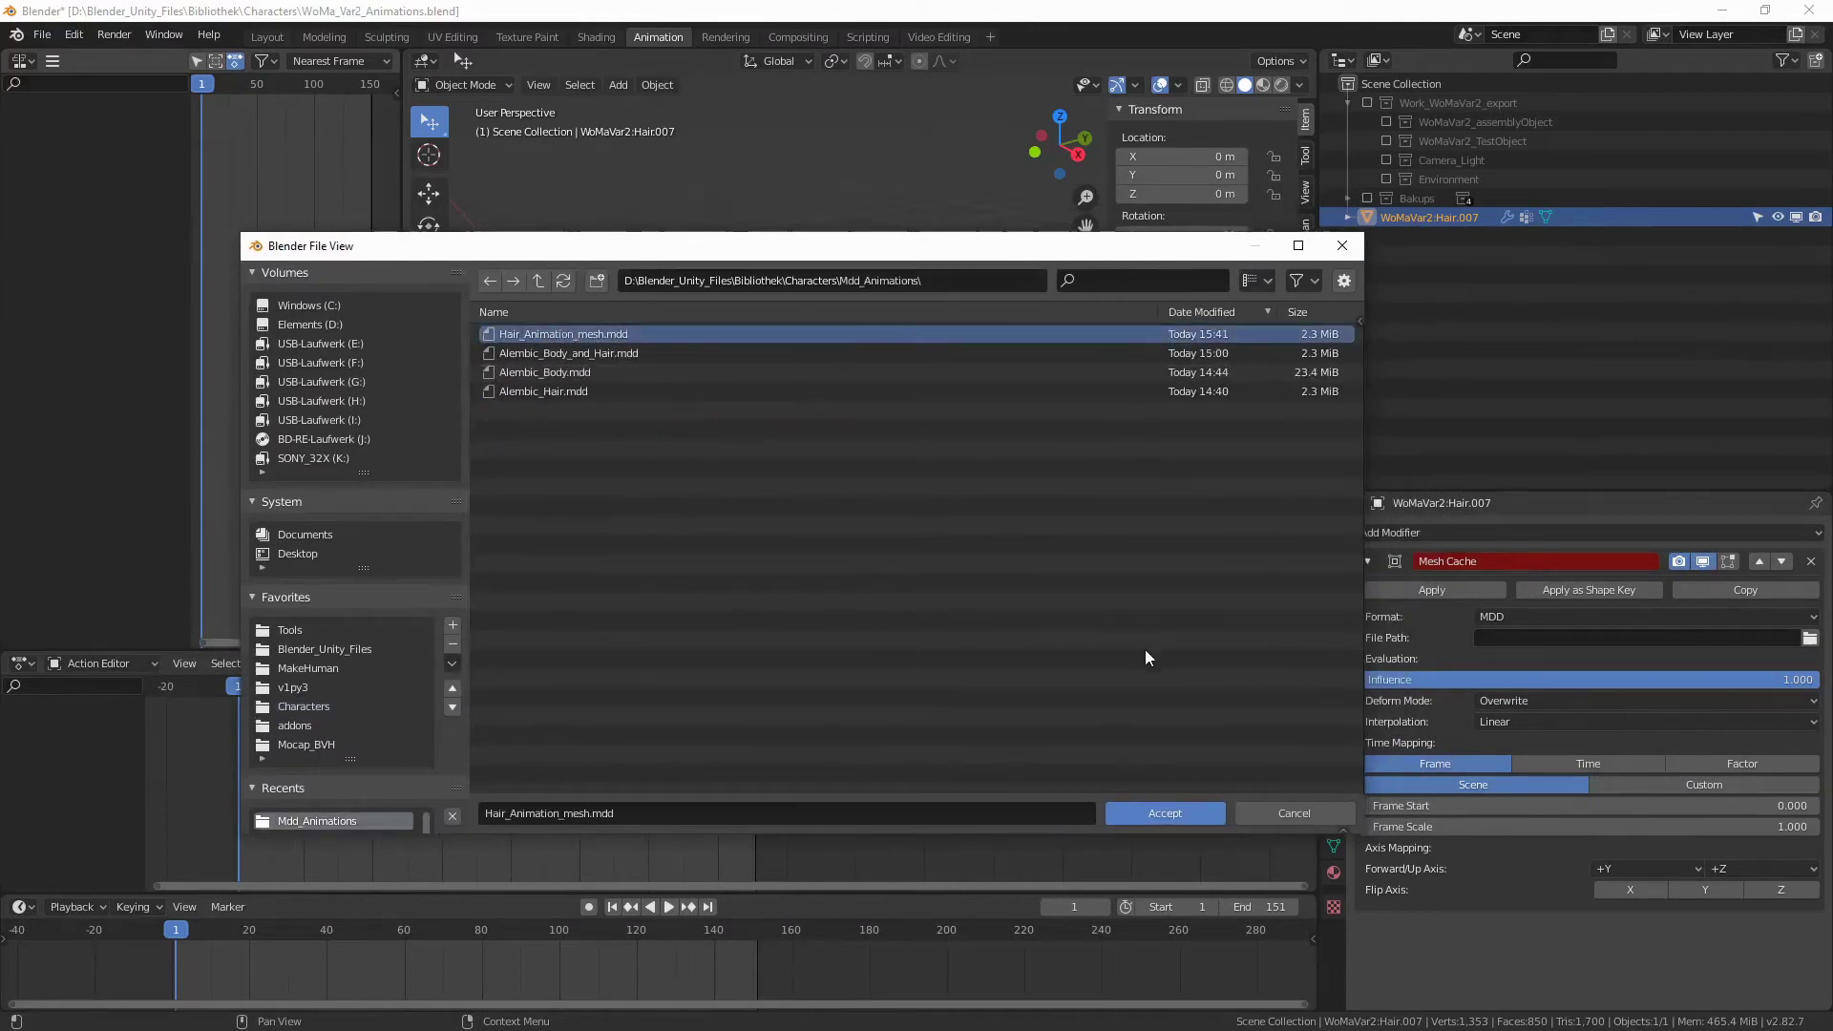
pyautogui.click(1163, 814)
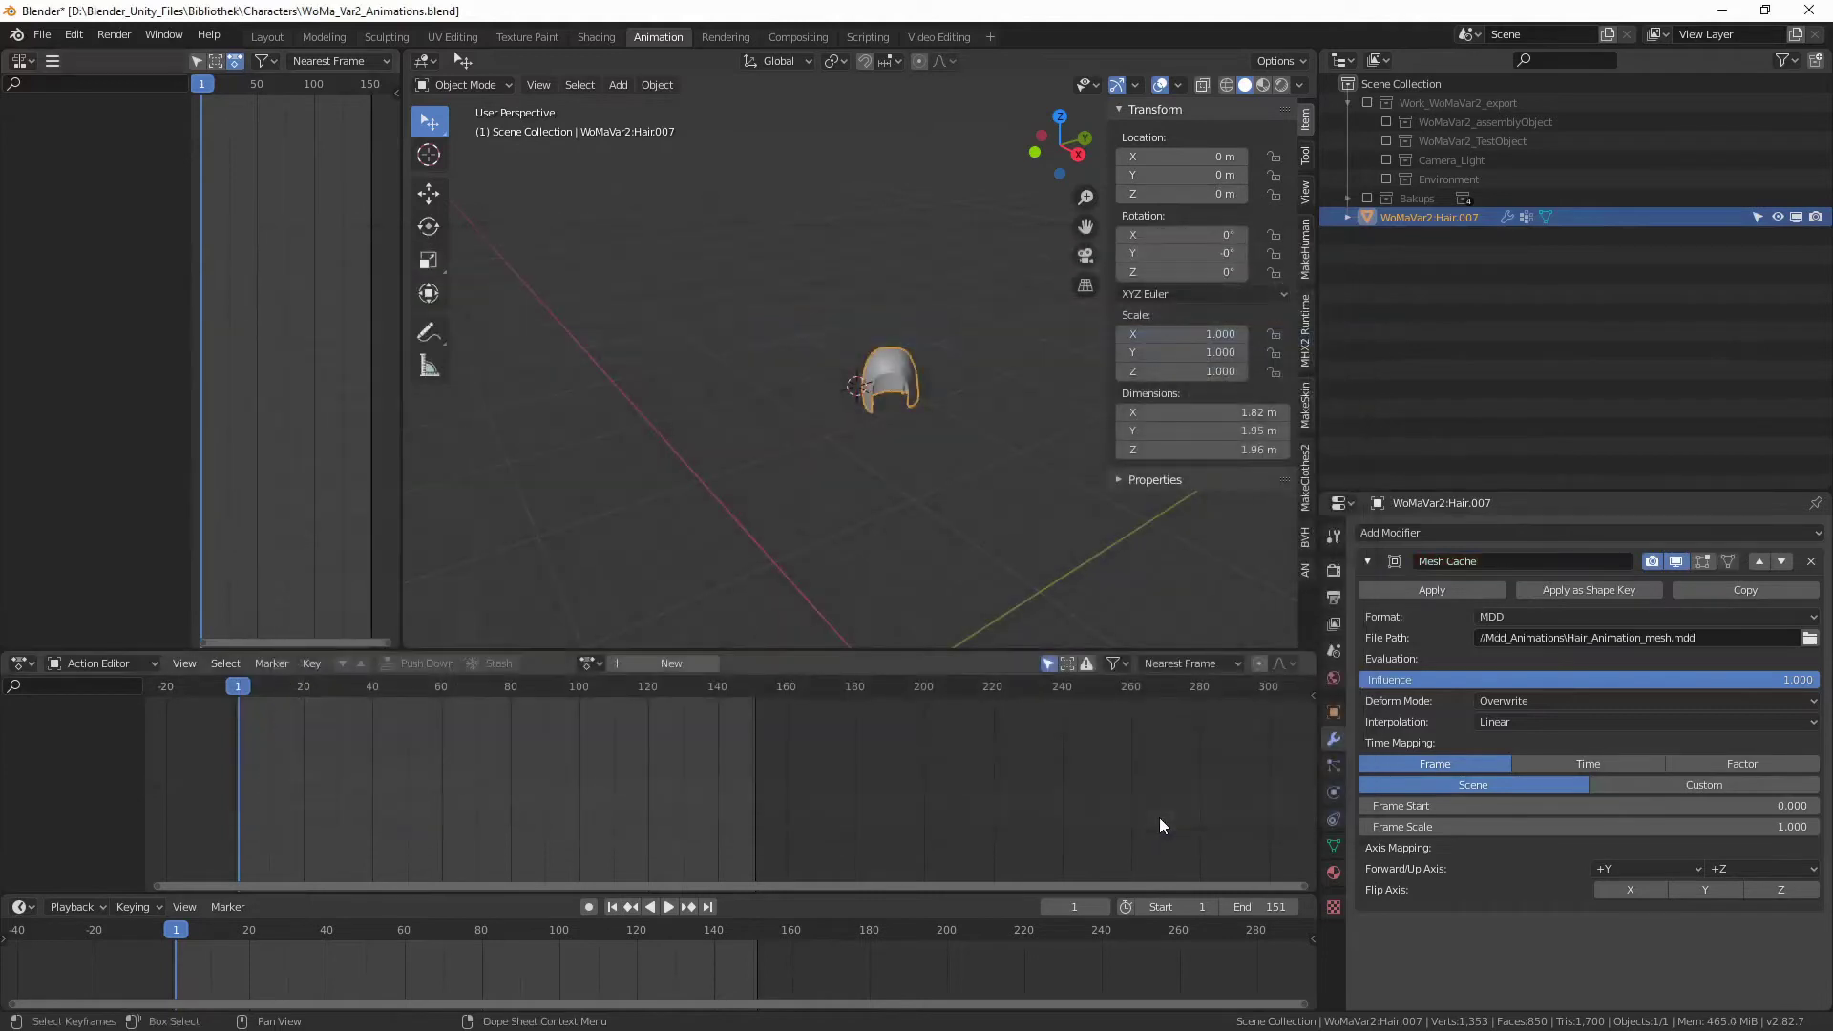
# Scrub the timeline to watch Hair.007 deform from its MDD cache, orbiting around it
pyautogui.moveTo(995, 633); pyautogui.dragTo(923, 502, button='middle')
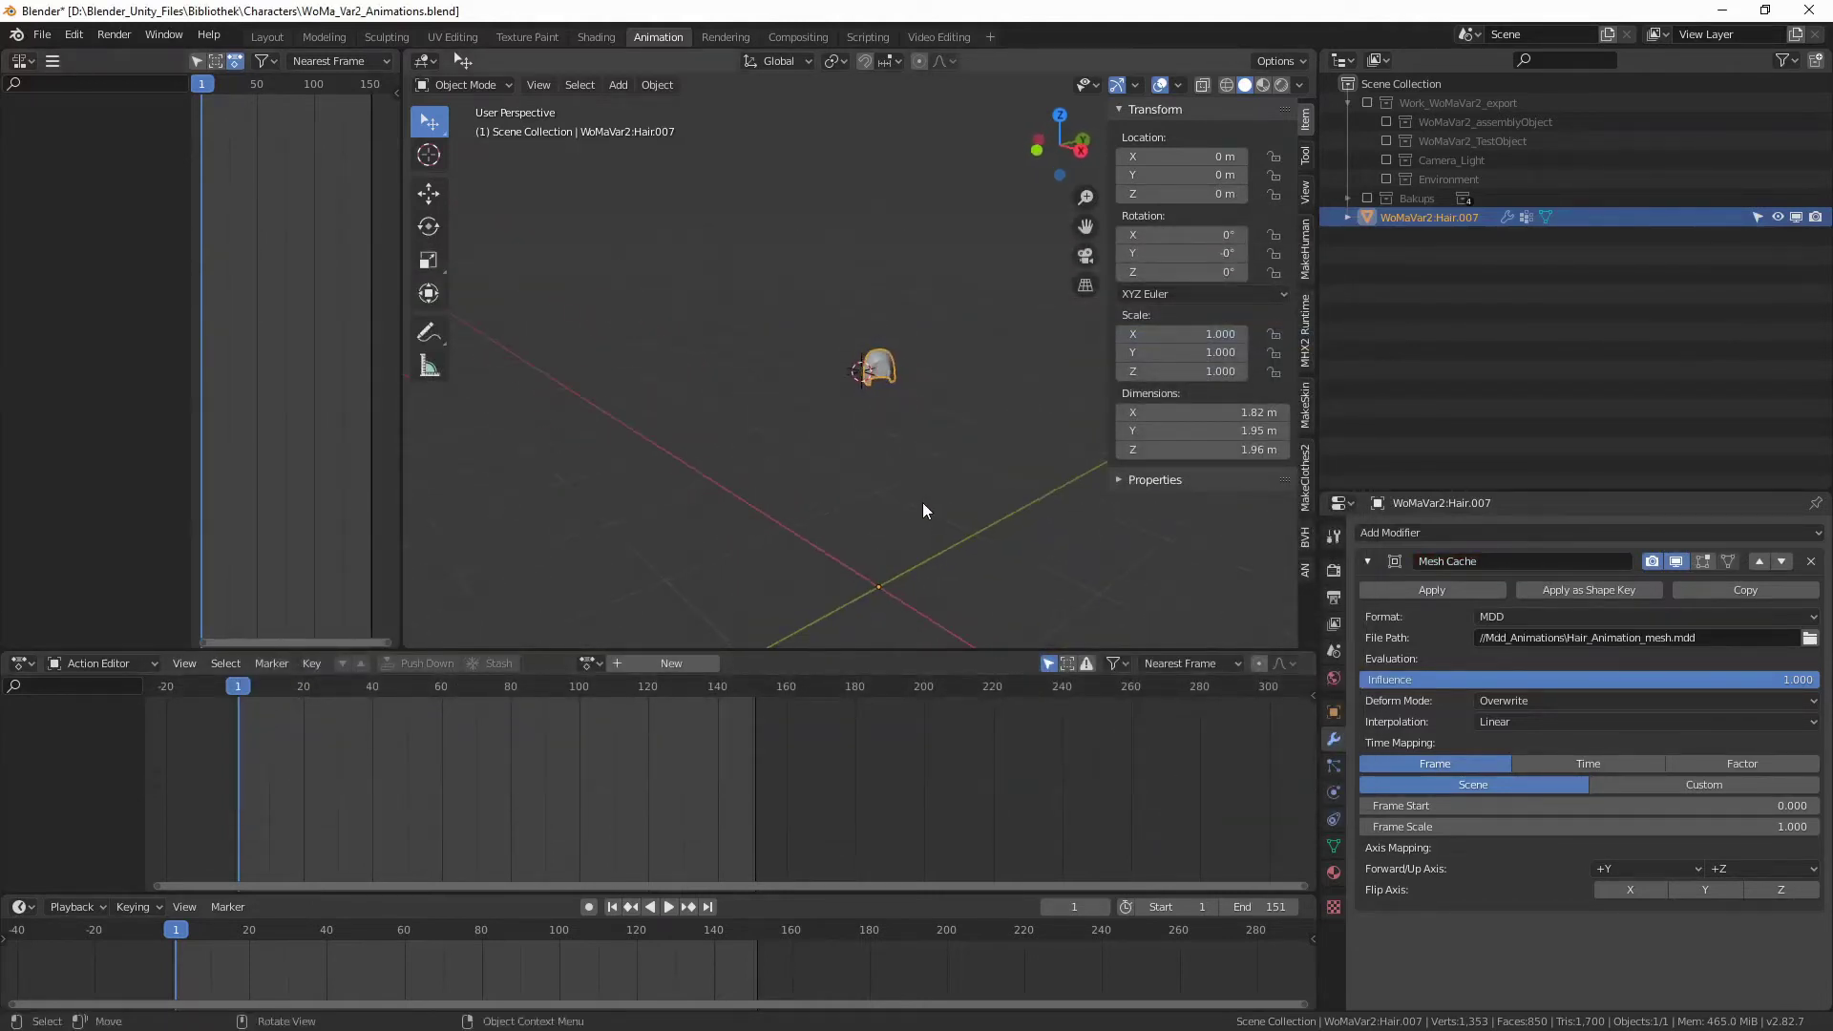
pyautogui.moveTo(925, 425); pyautogui.dragTo(924, 426, button='middle')
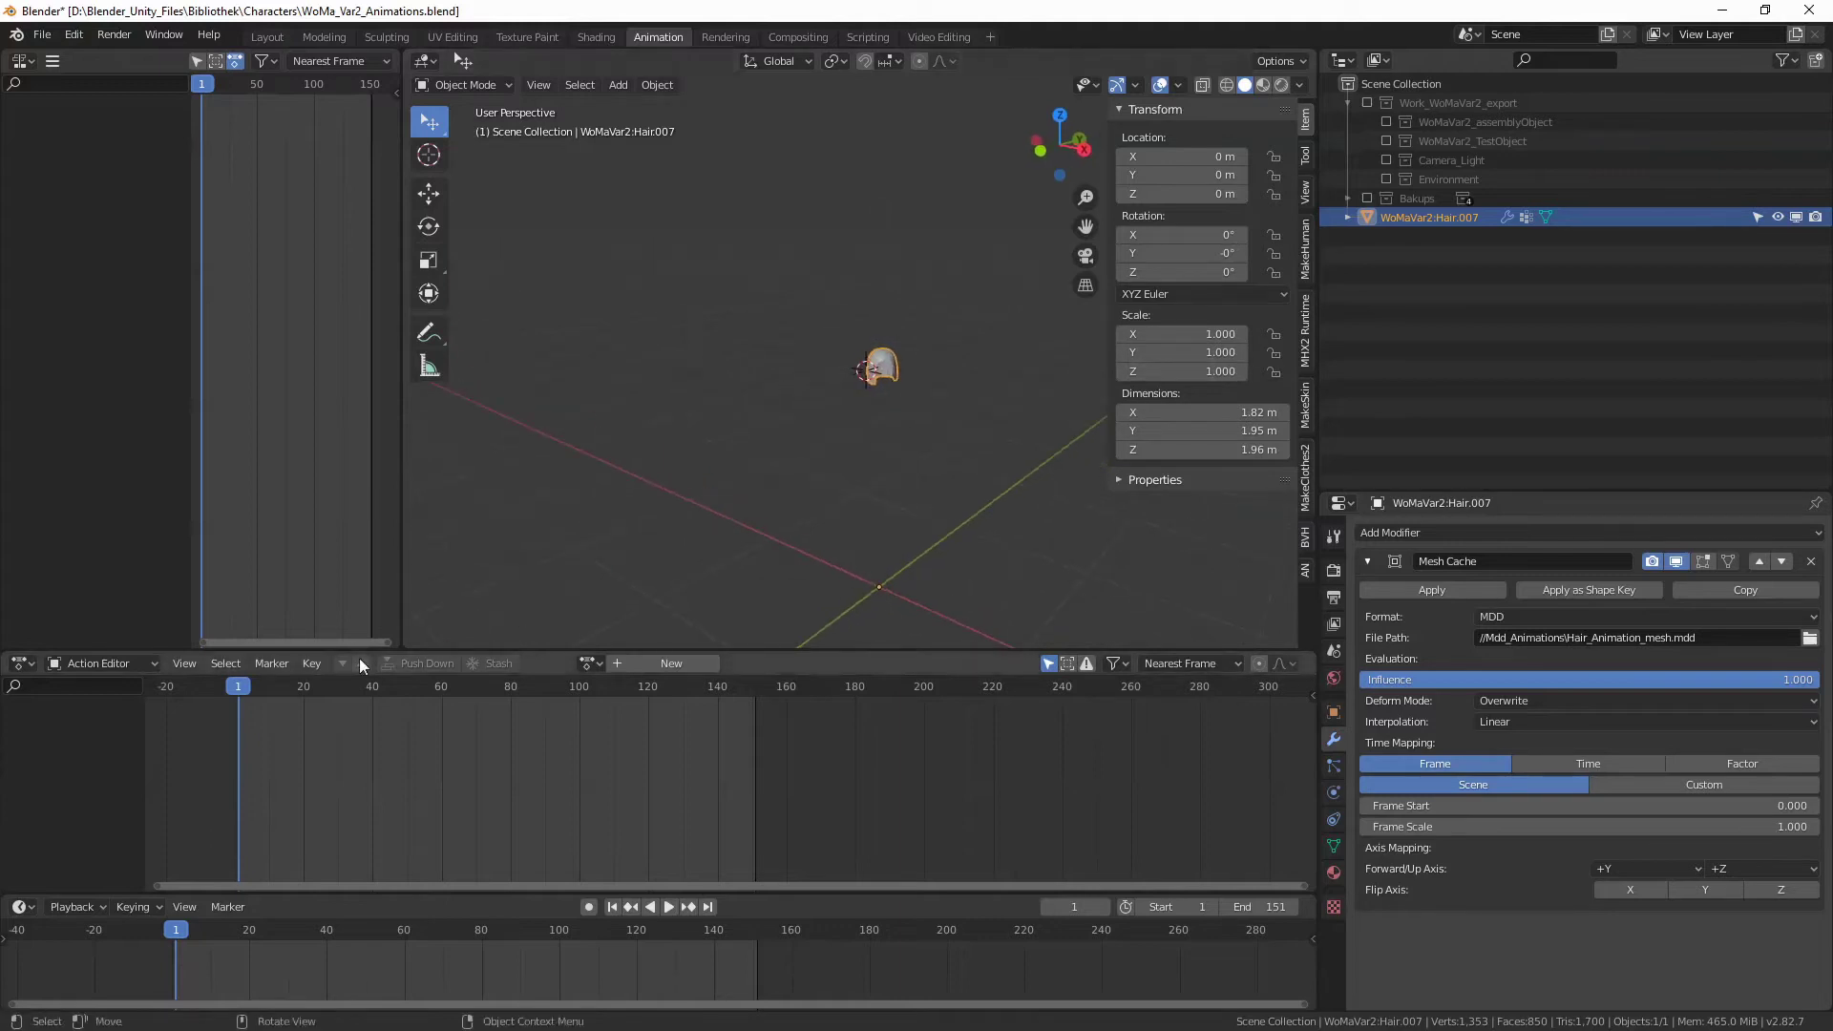
pyautogui.moveTo(238, 693)
pyautogui.mouseDown()
pyautogui.moveTo(356, 687)
pyautogui.moveTo(238, 685)
pyautogui.mouseUp()
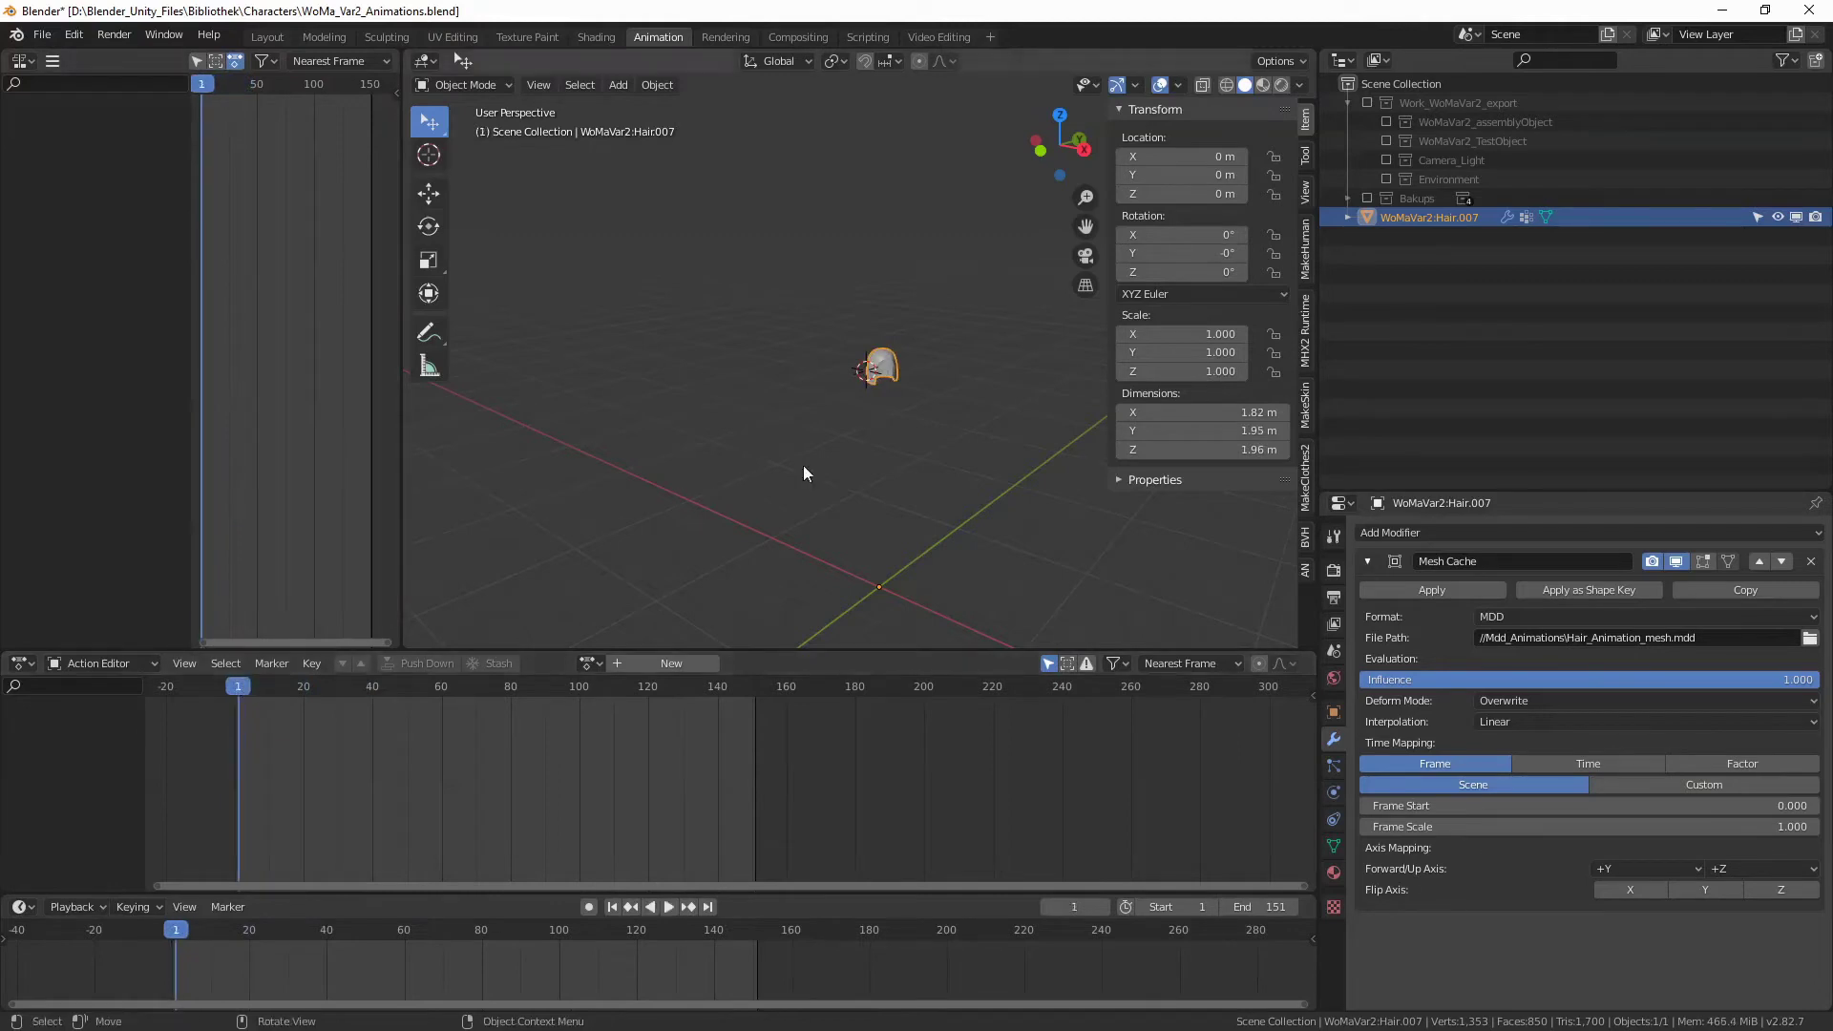
pyautogui.moveTo(880, 454)
pyautogui.mouseDown(button='middle')
pyautogui.moveTo(914, 463)
pyautogui.moveTo(824, 492)
pyautogui.moveTo(908, 484)
pyautogui.mouseUp(button='middle')
pyautogui.moveTo(773, 452); pyautogui.dragTo(925, 451, button='middle')
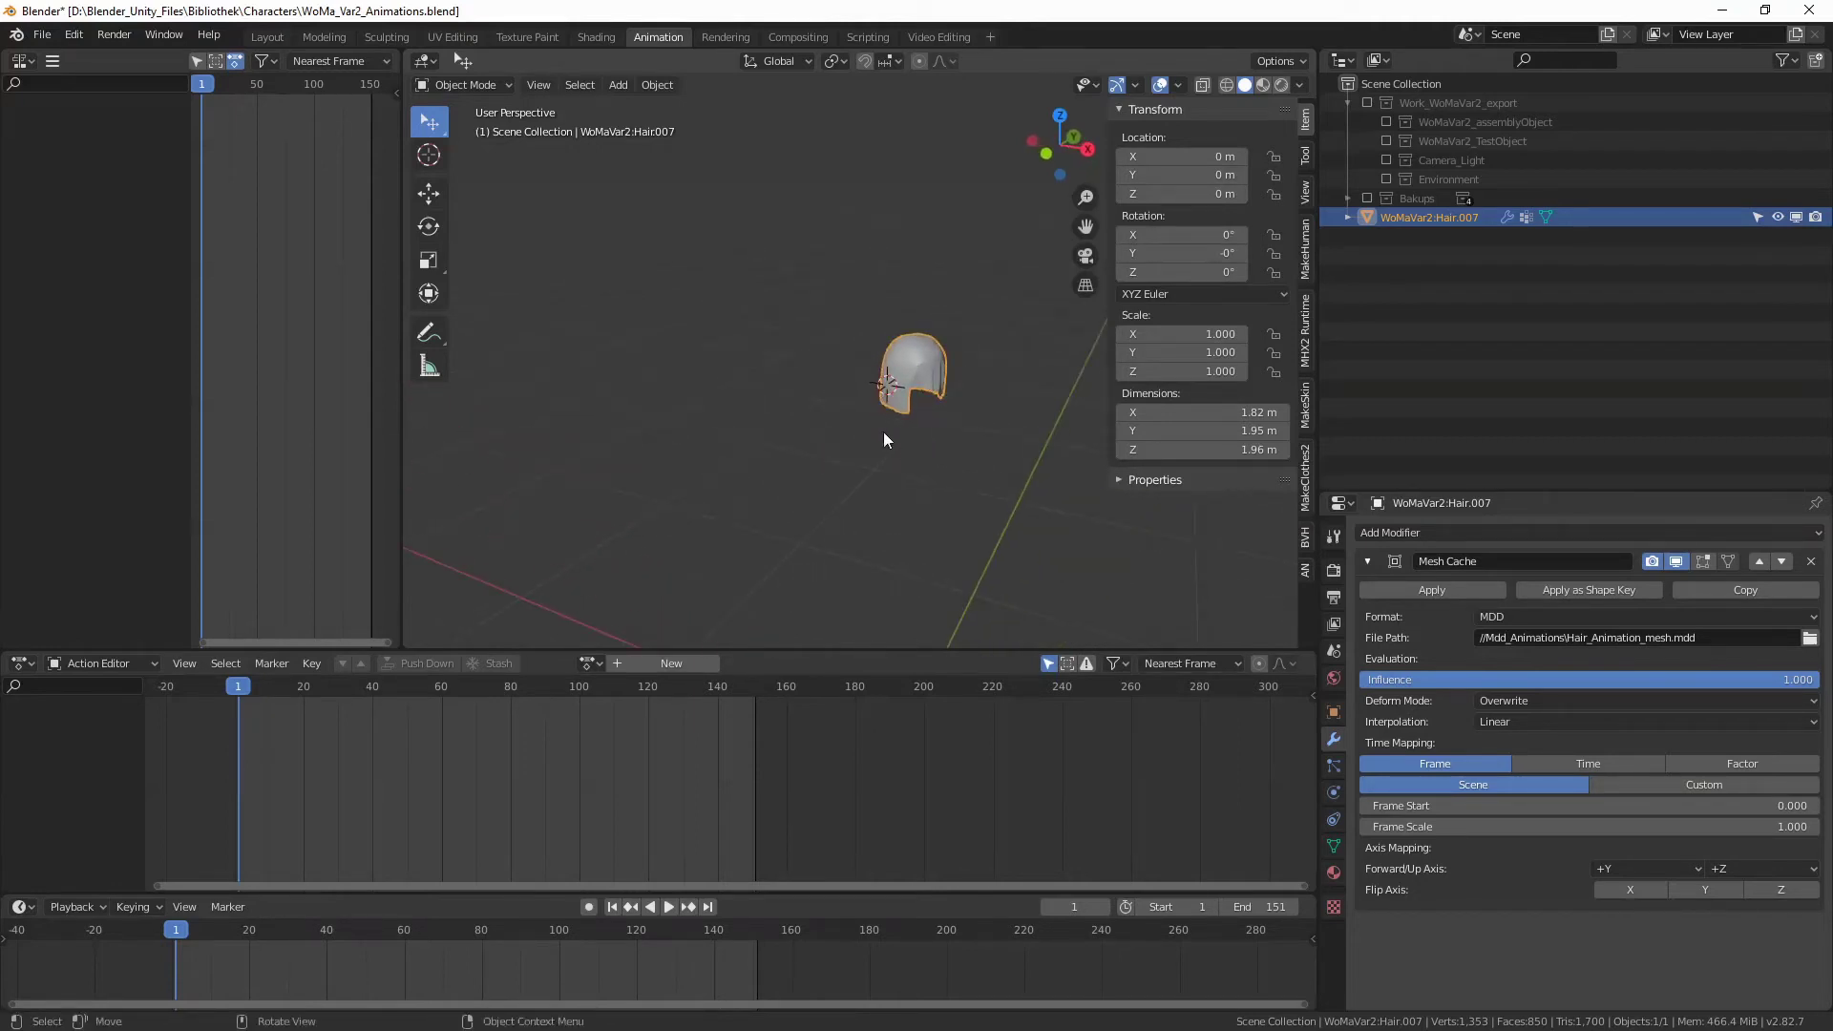
pyautogui.click(36, 37)
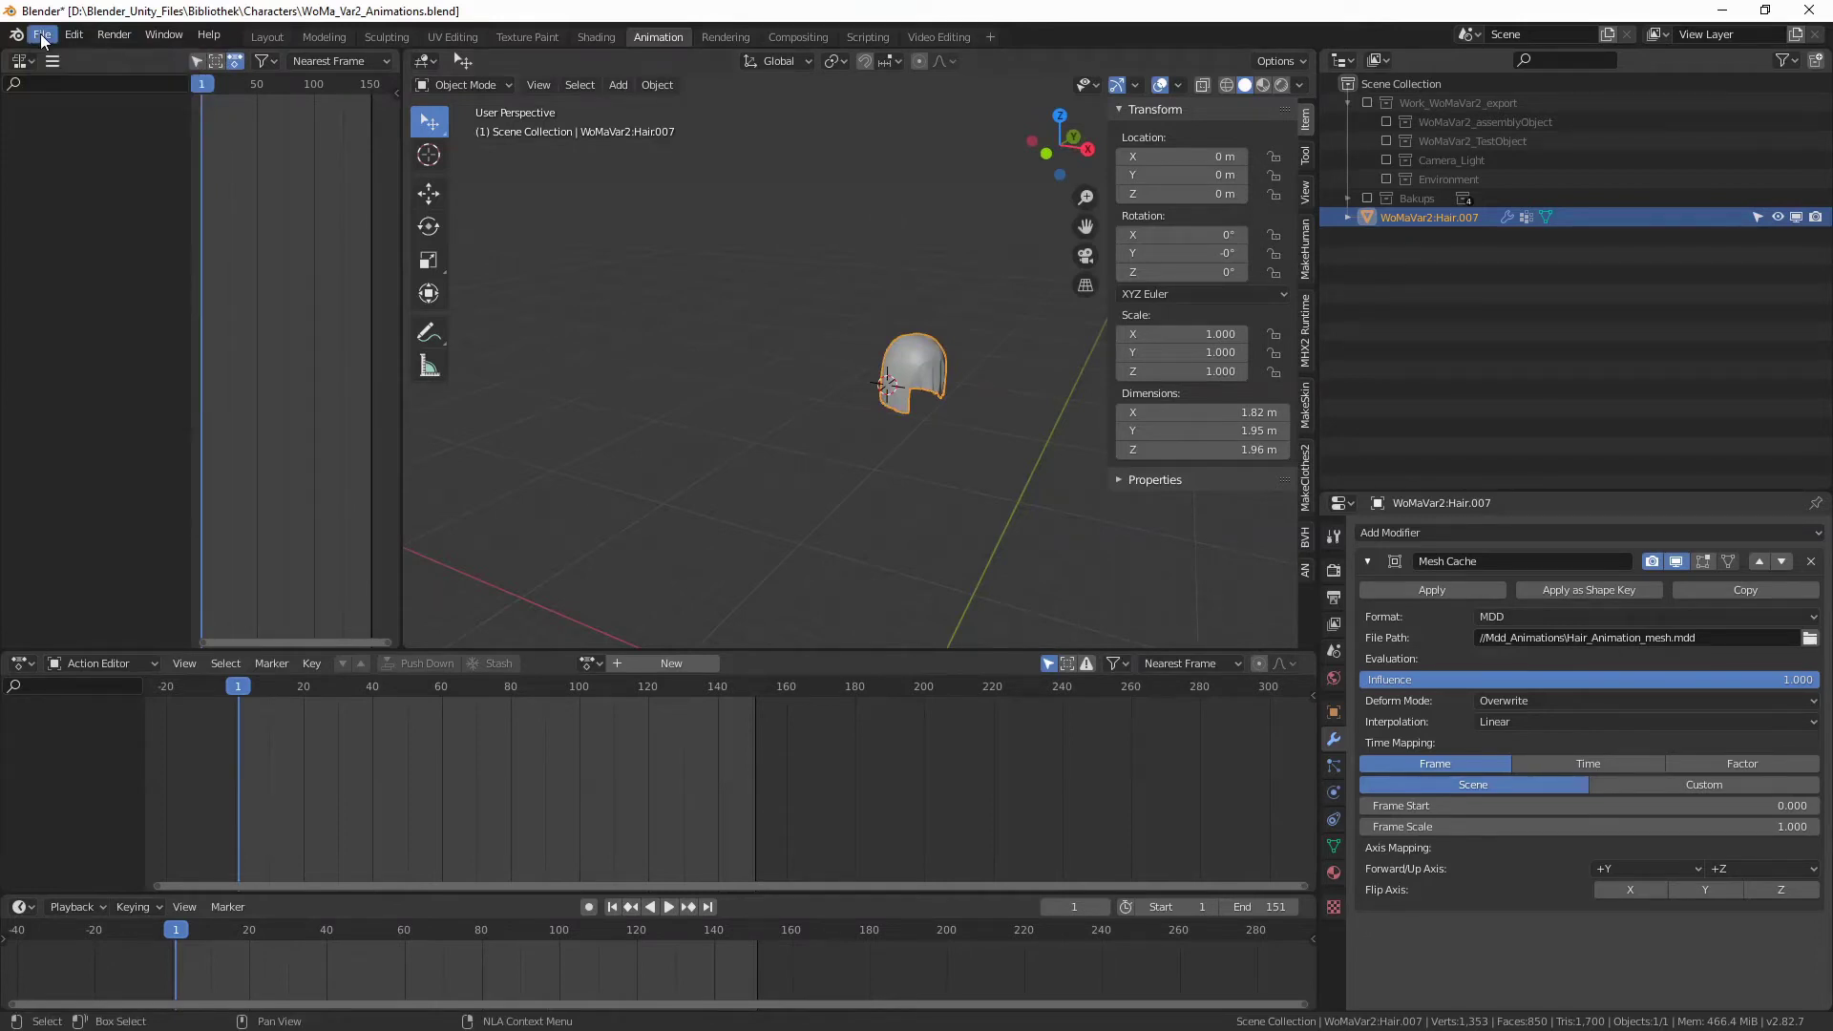
# Save the blend file and start an Alembic export into the Alembic_Animations folder
pyautogui.click(42, 38)
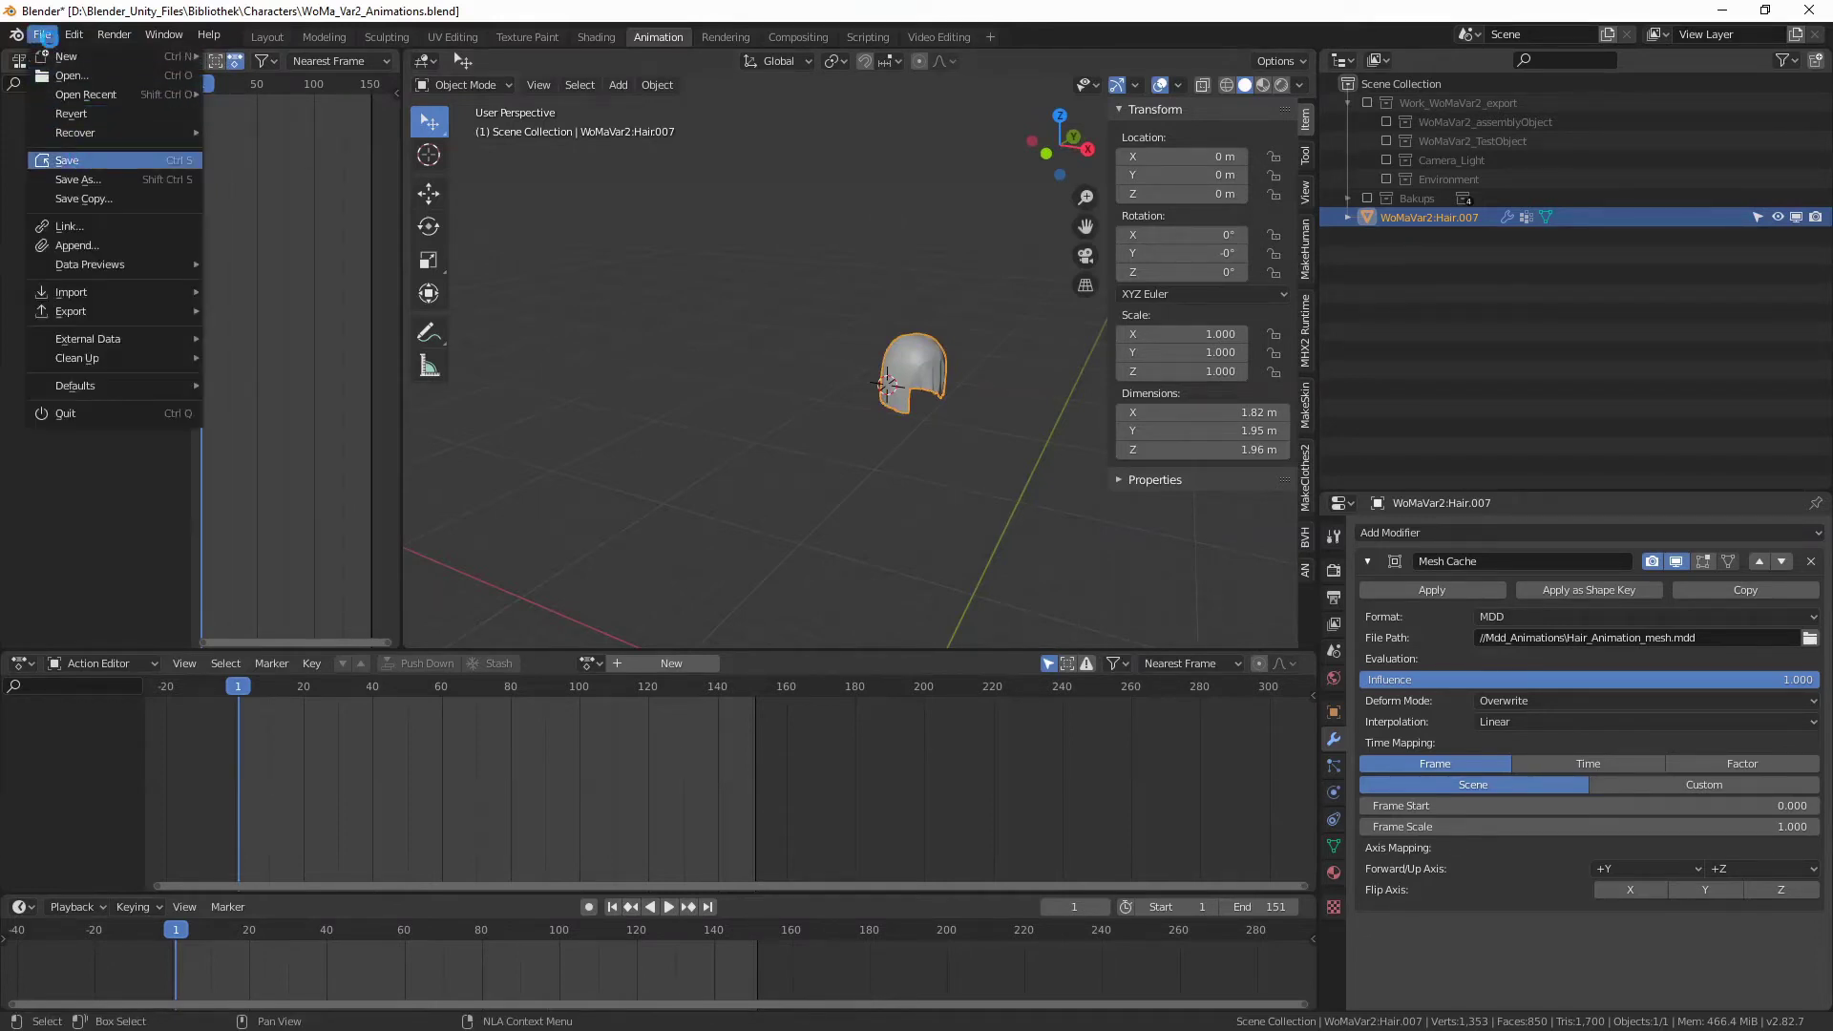
pyautogui.hotkey('ctrl', 's')
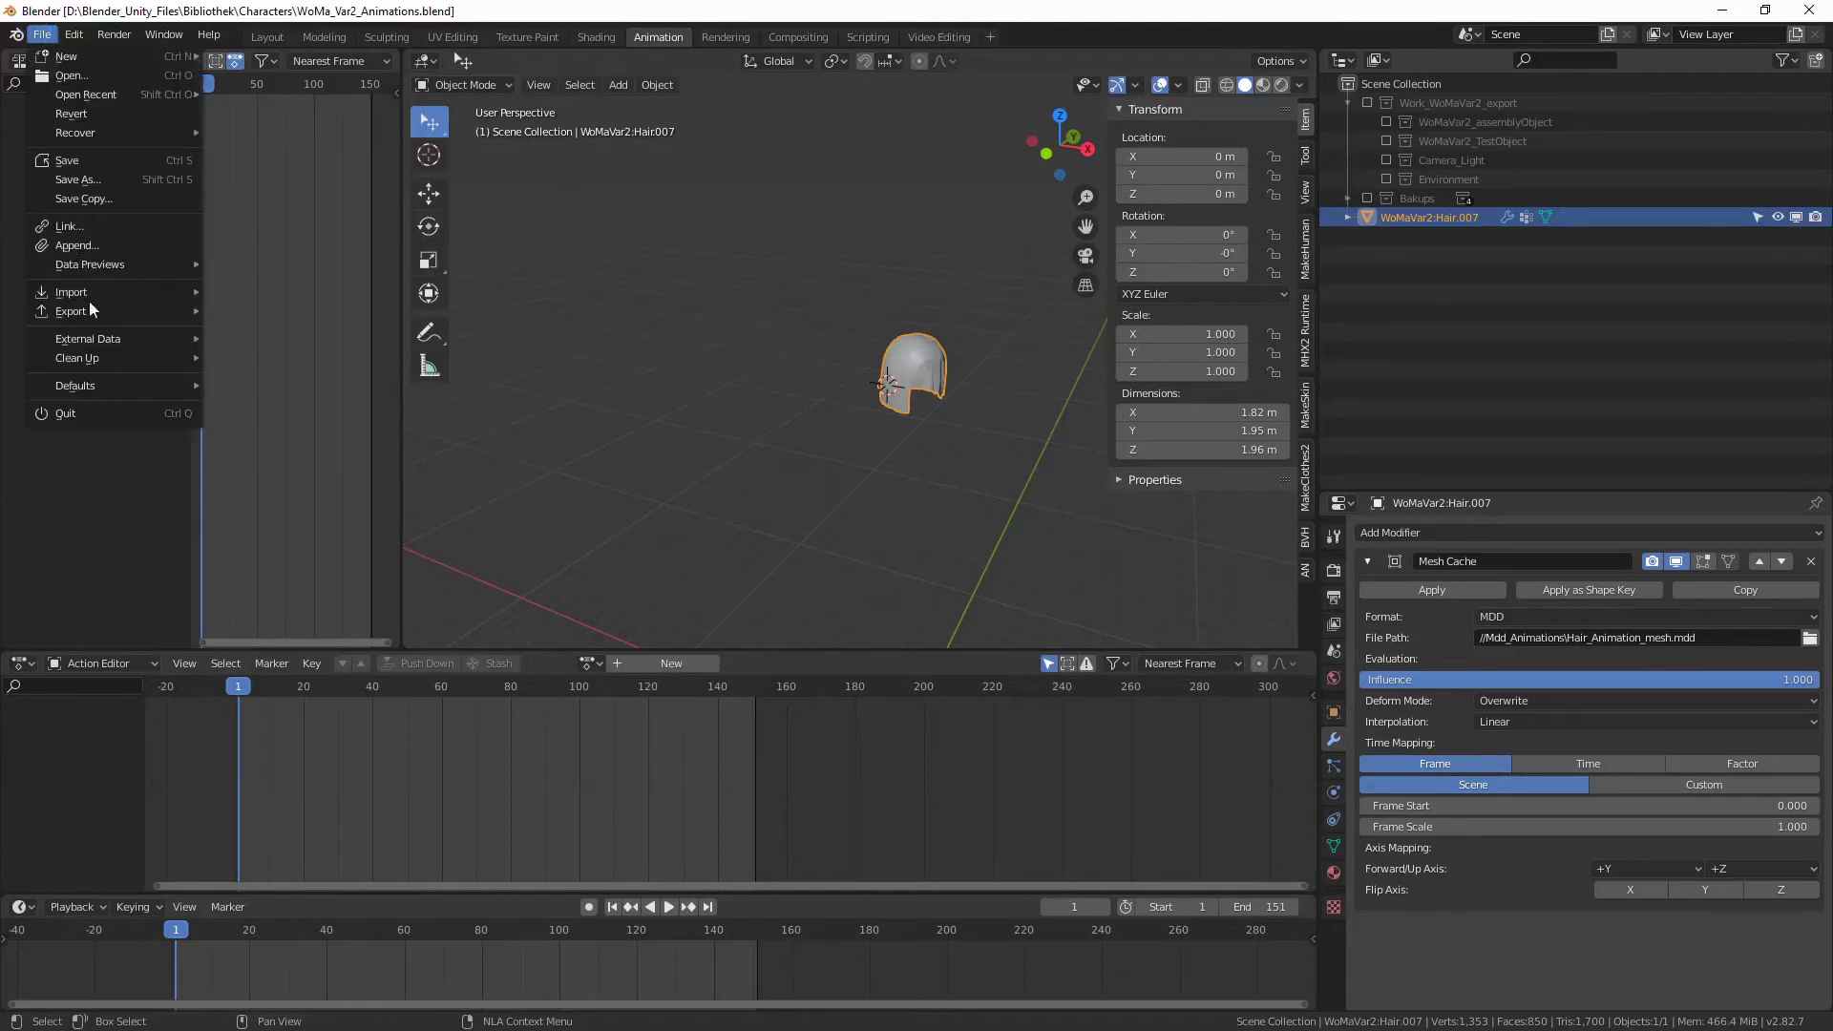
pyautogui.moveTo(71, 311)
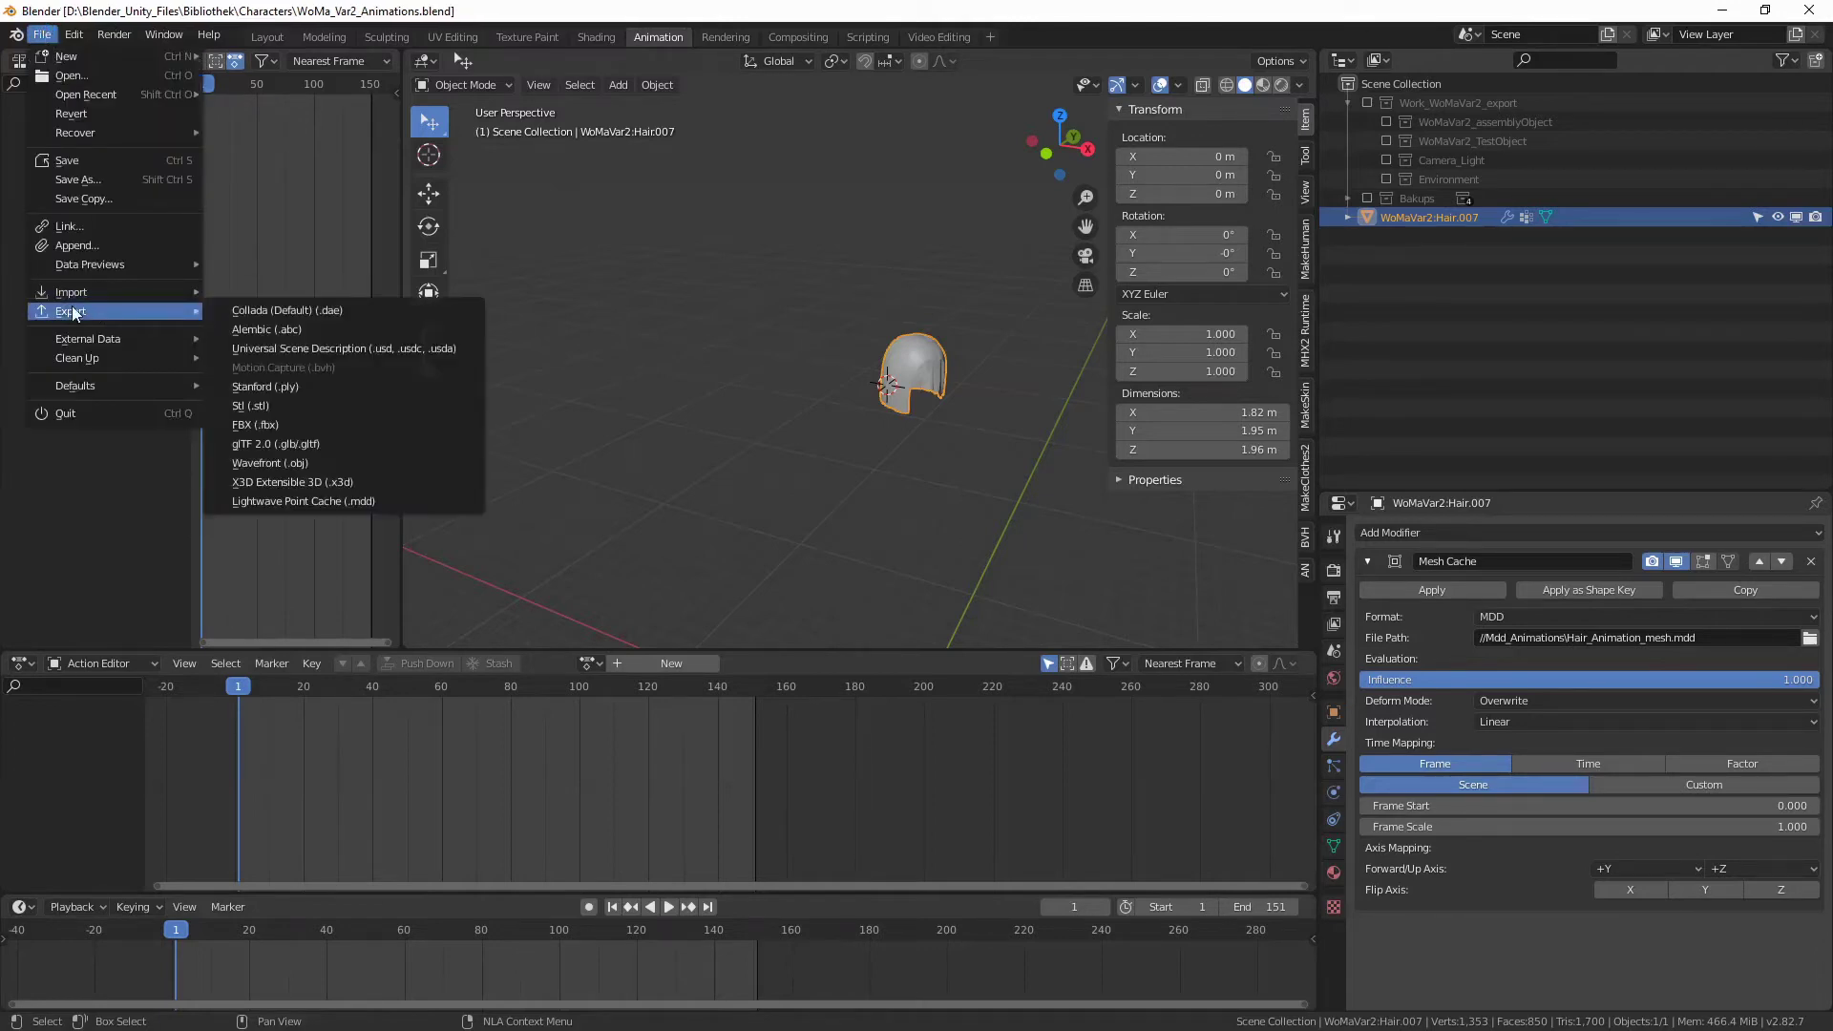
pyautogui.click(272, 333)
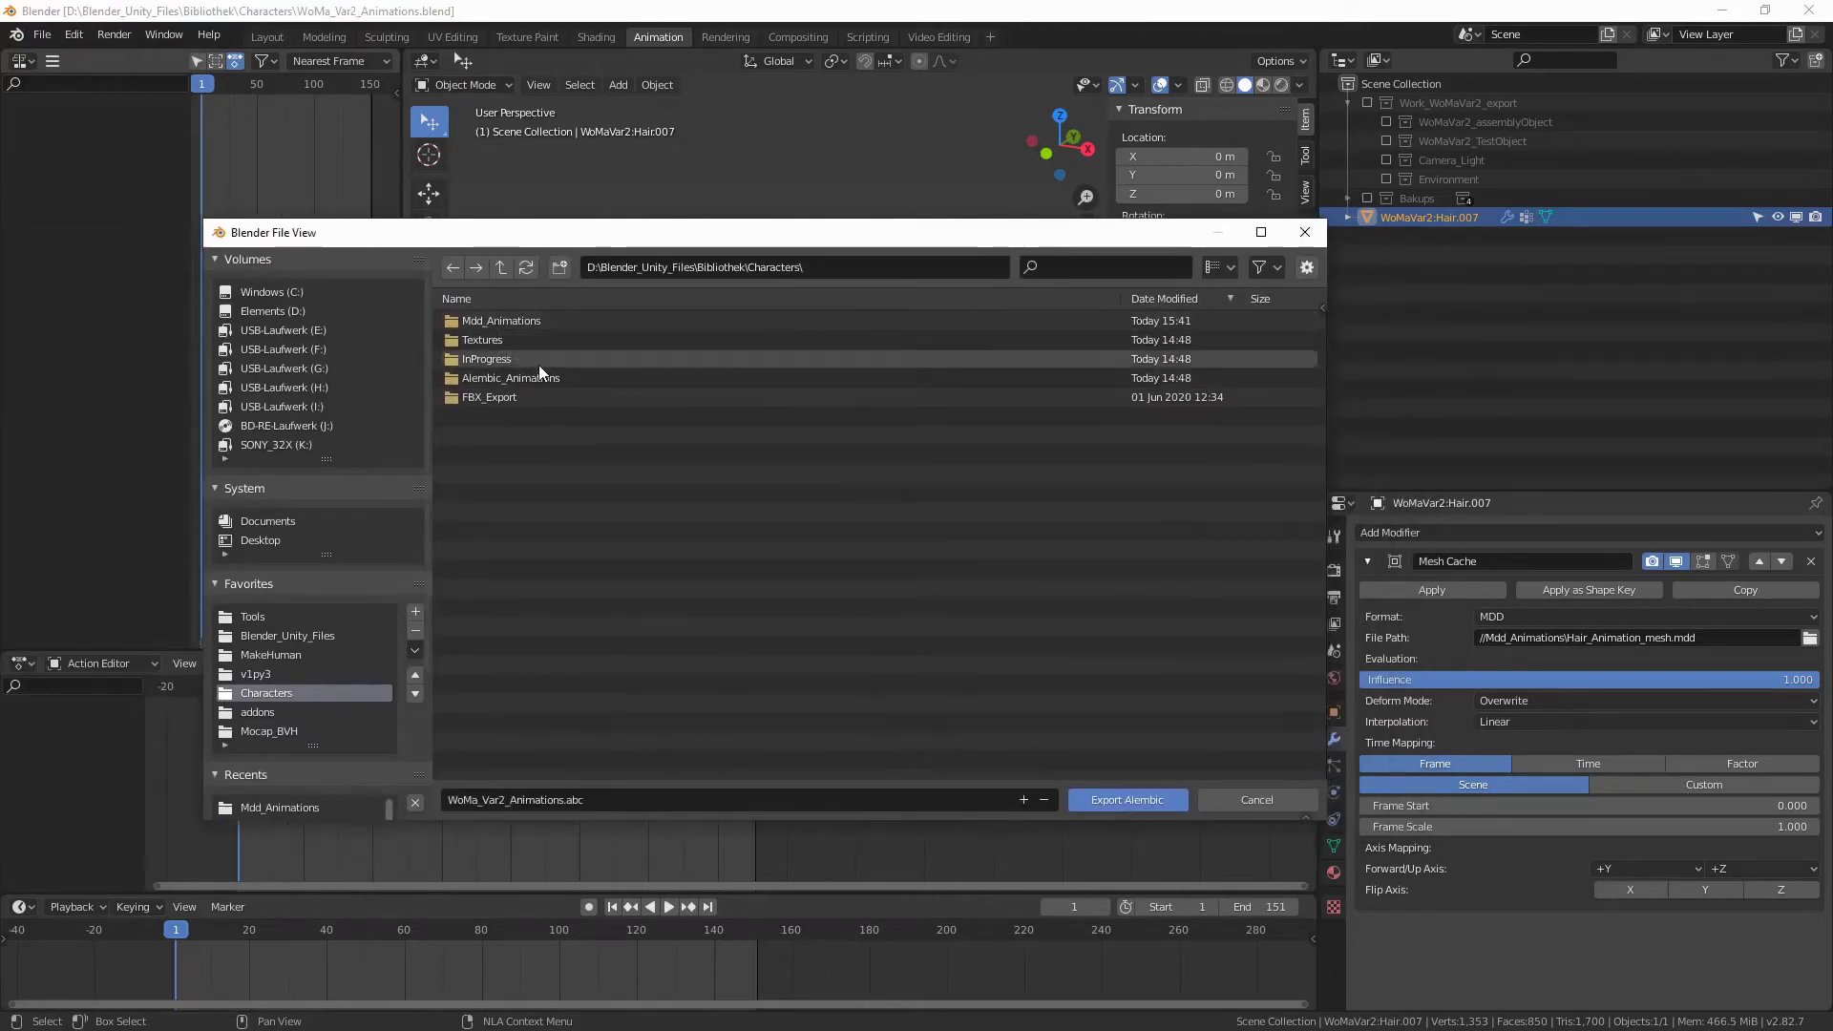
pyautogui.click(515, 378)
pyautogui.doubleClick(516, 376)
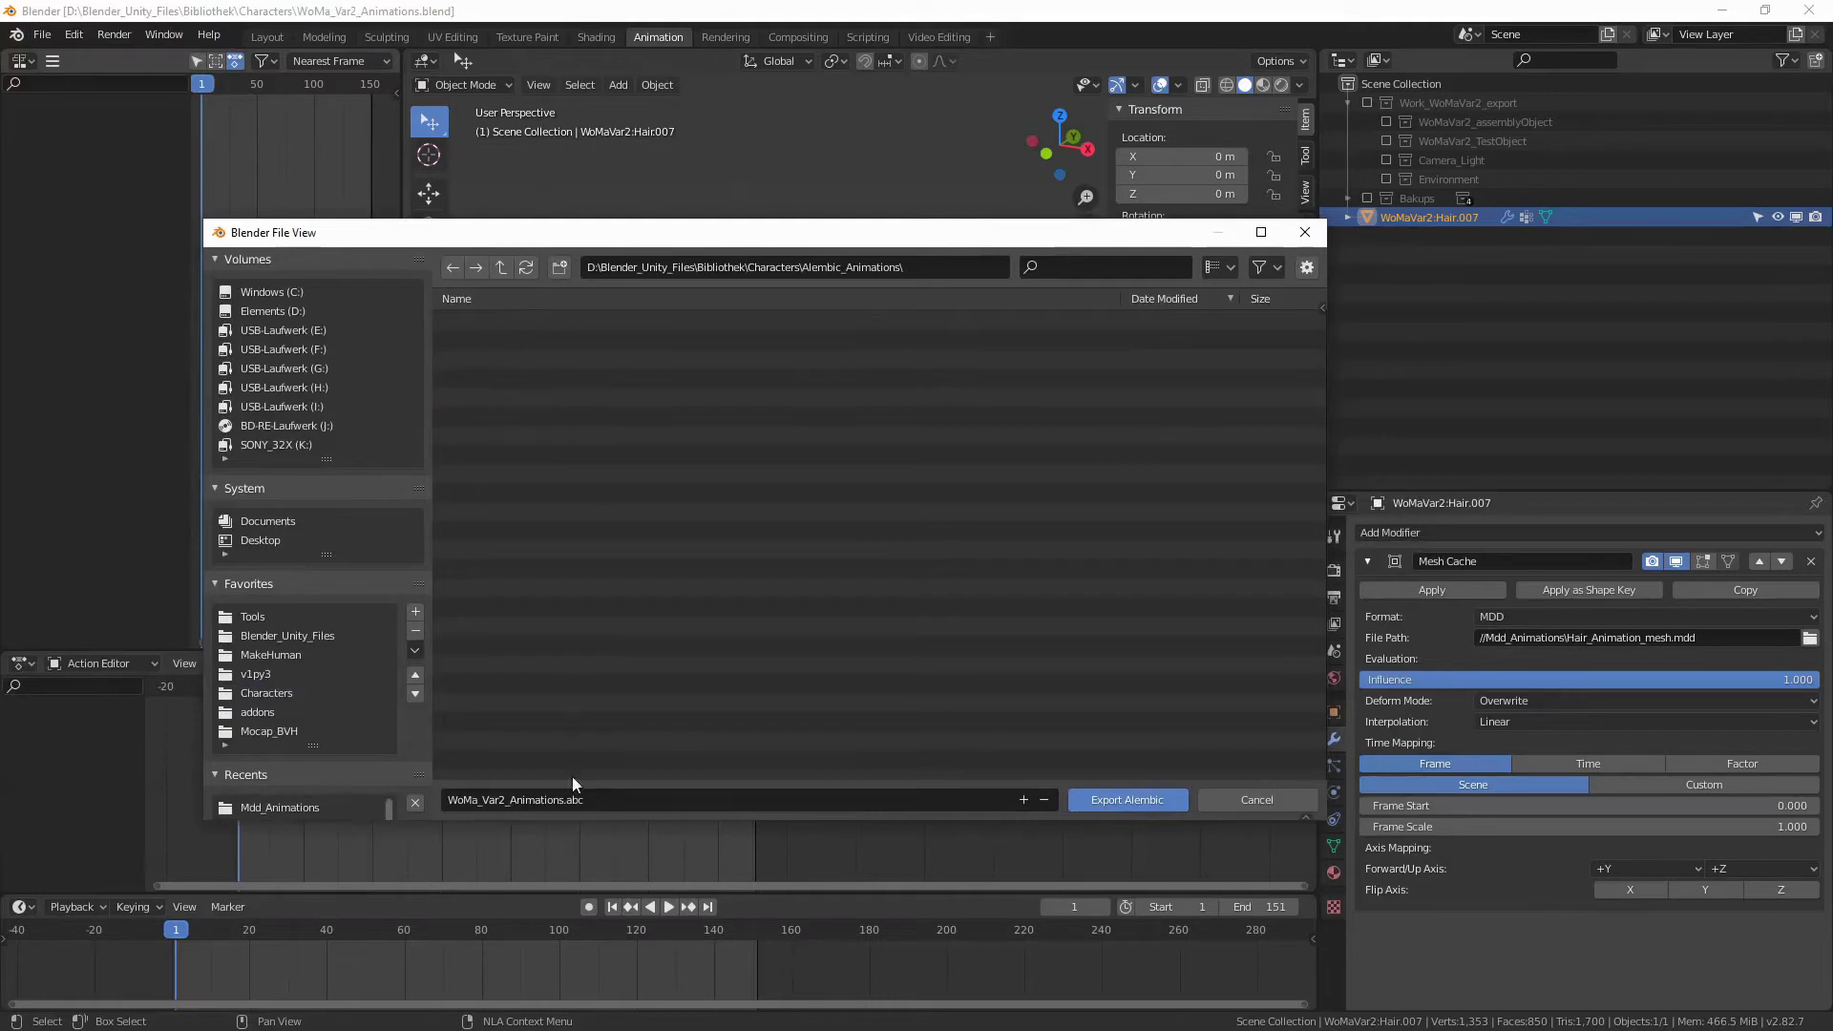
# Name the export WoMaVar2_Hair_Alembic.abc and export the hair as Alembic
pyautogui.click(587, 799)
pyautogui.moveTo(563, 799); pyautogui.dragTo(431, 799)
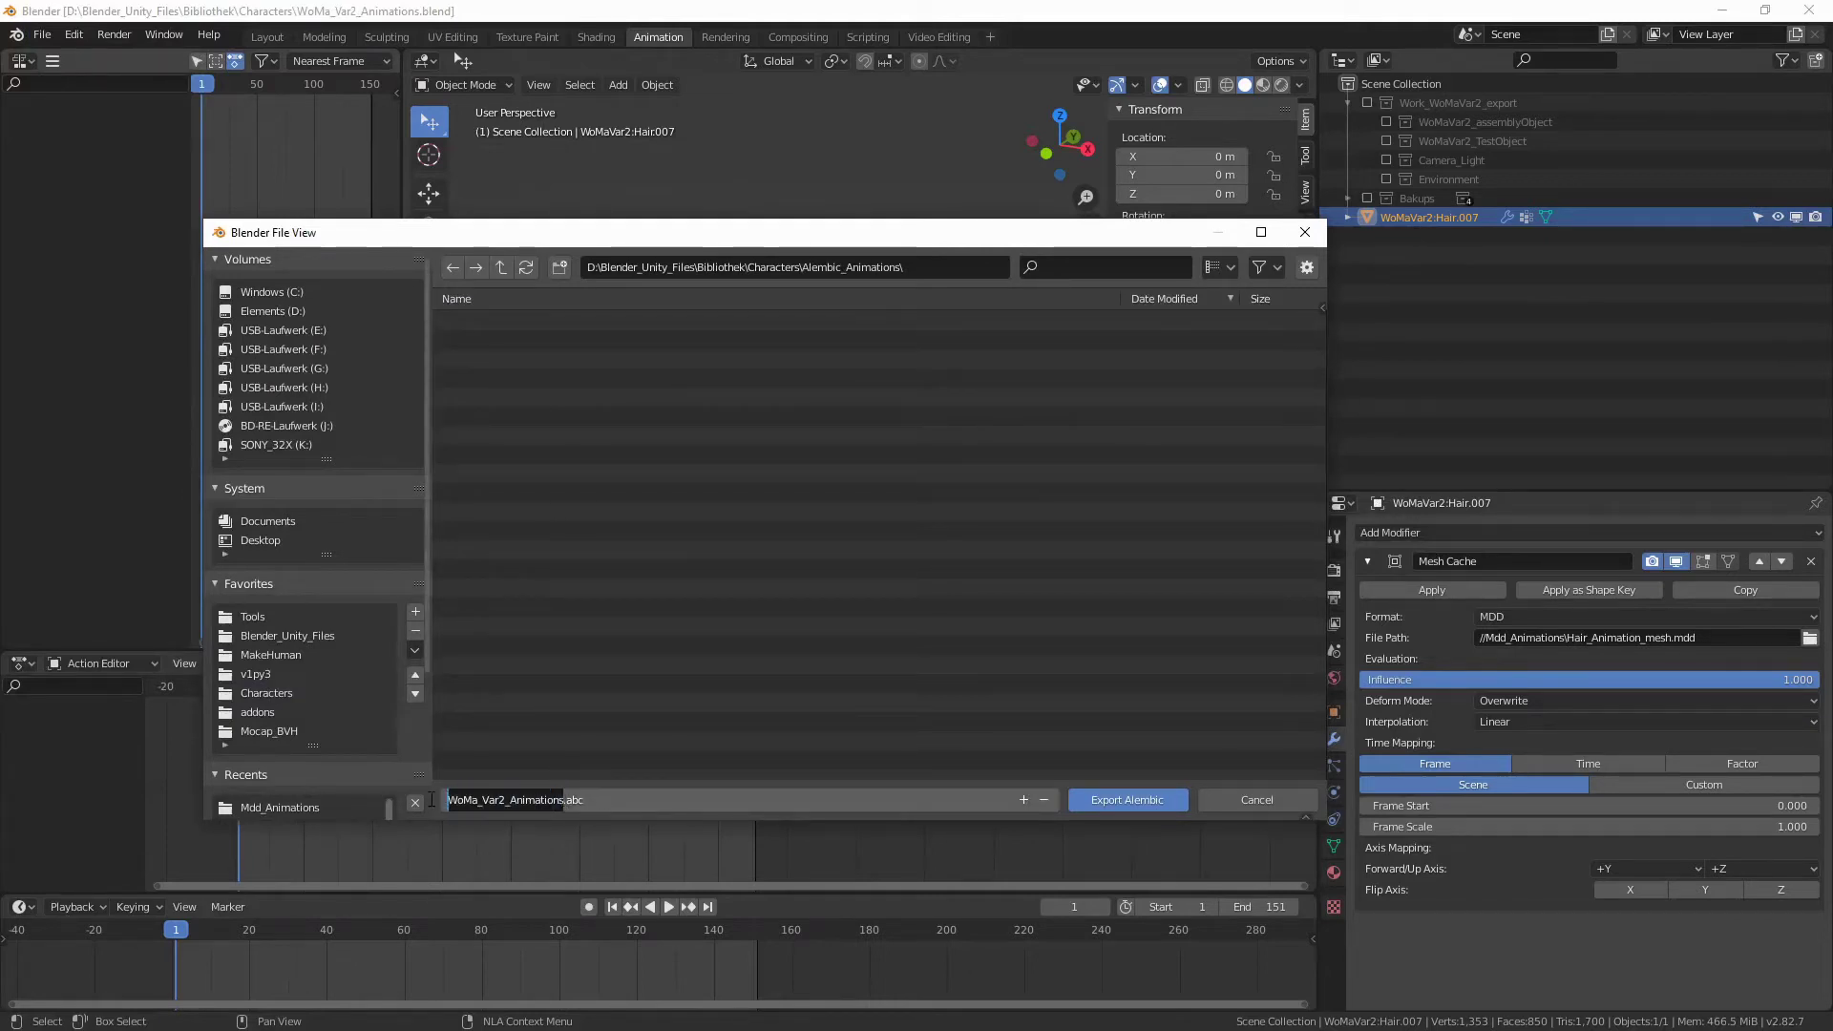
pyautogui.write('WoMaVar')
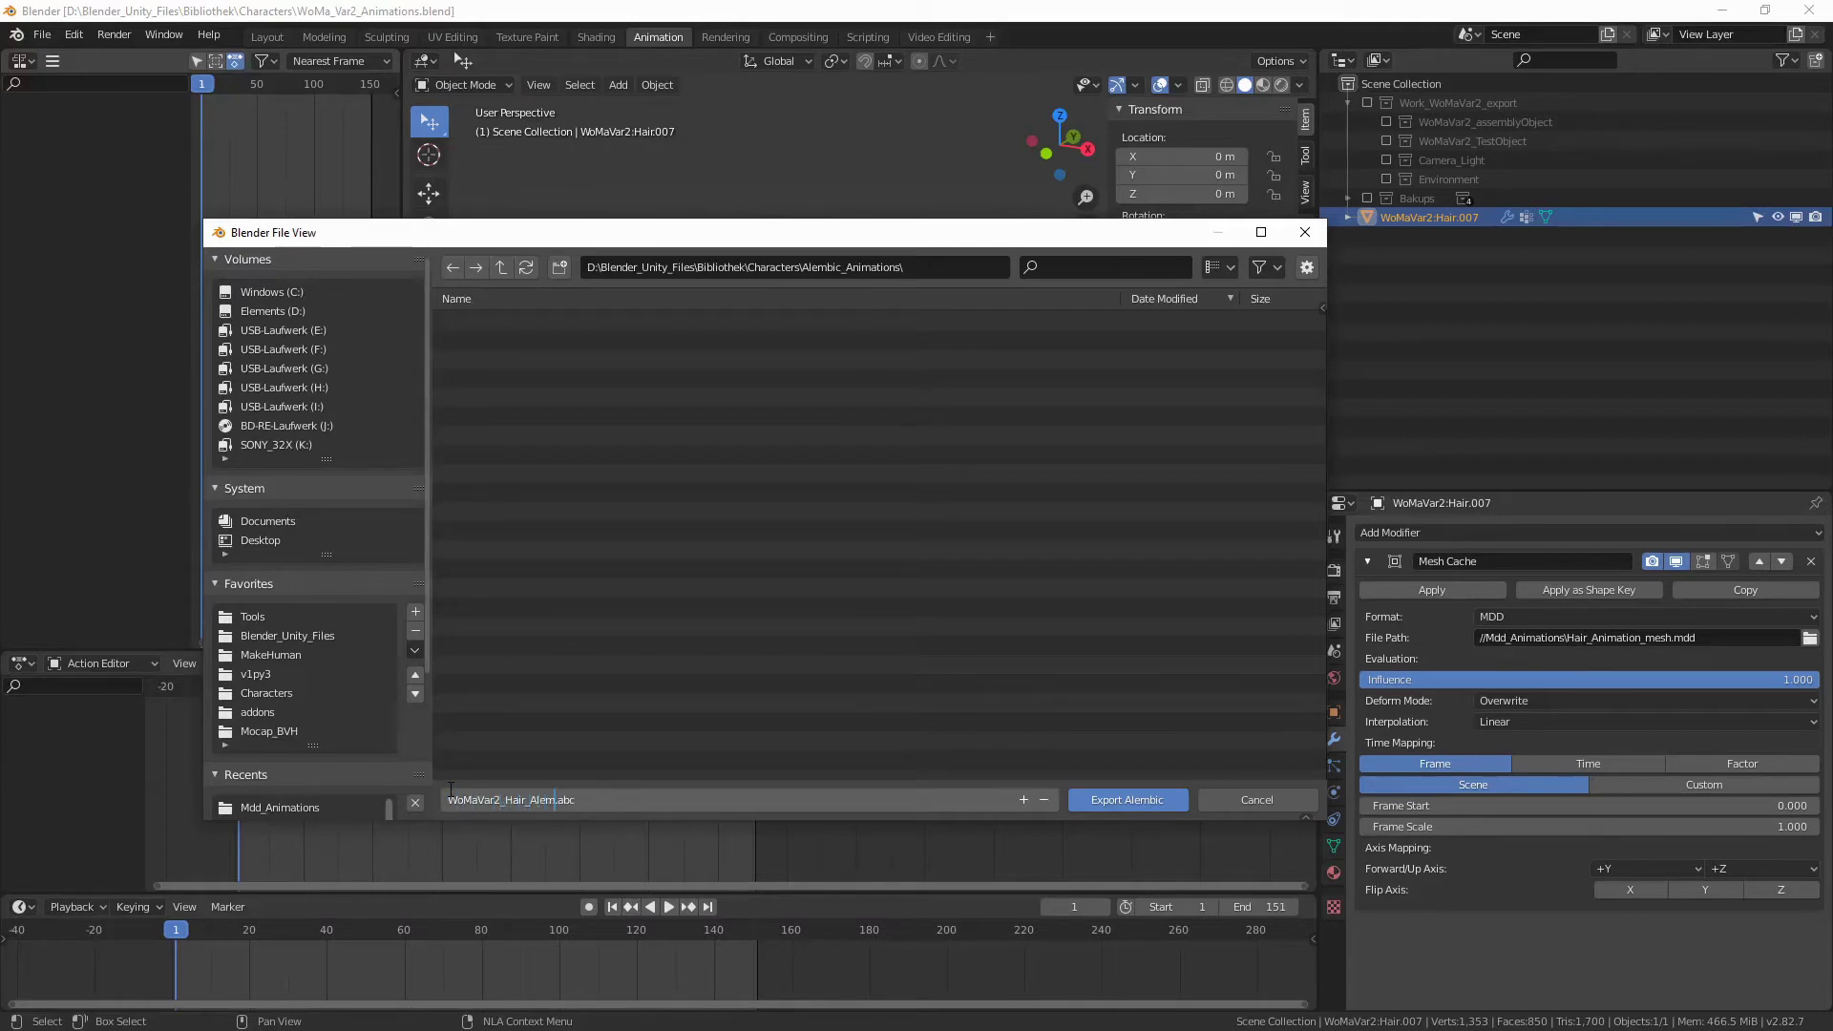
pyautogui.write('c')
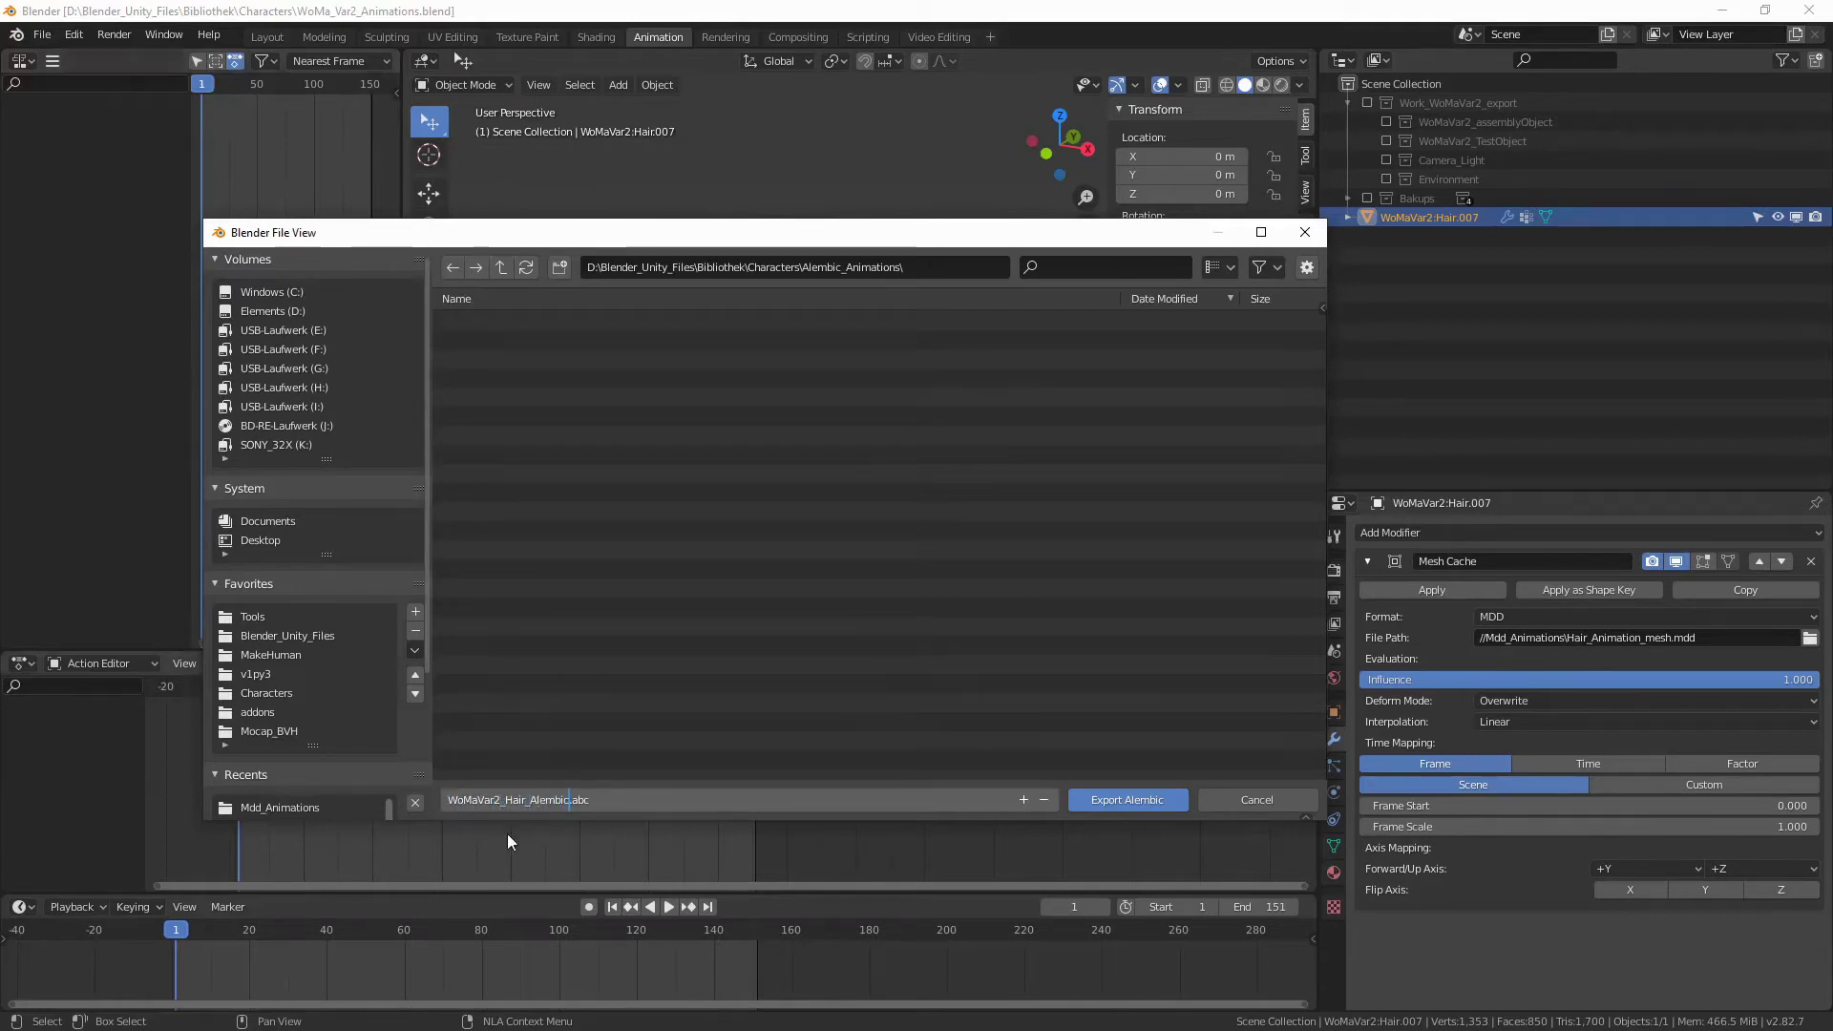
pyautogui.click(1128, 802)
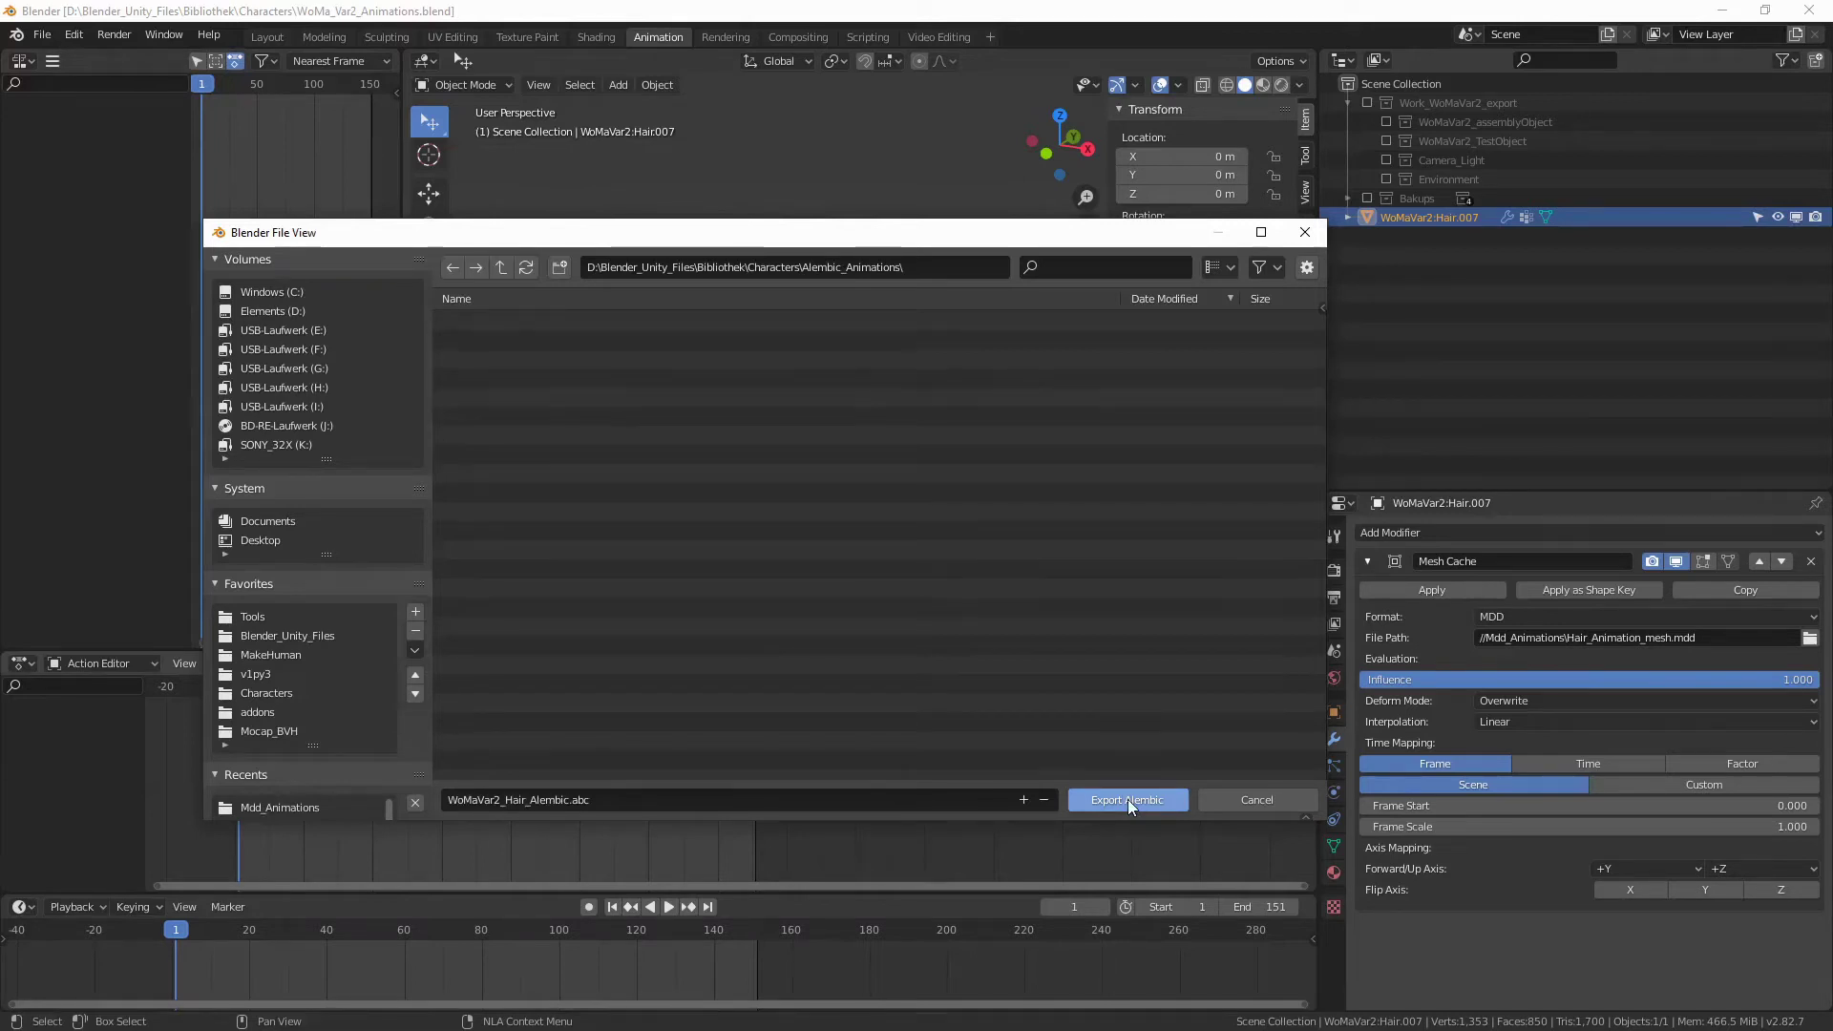
pyautogui.click(1126, 800)
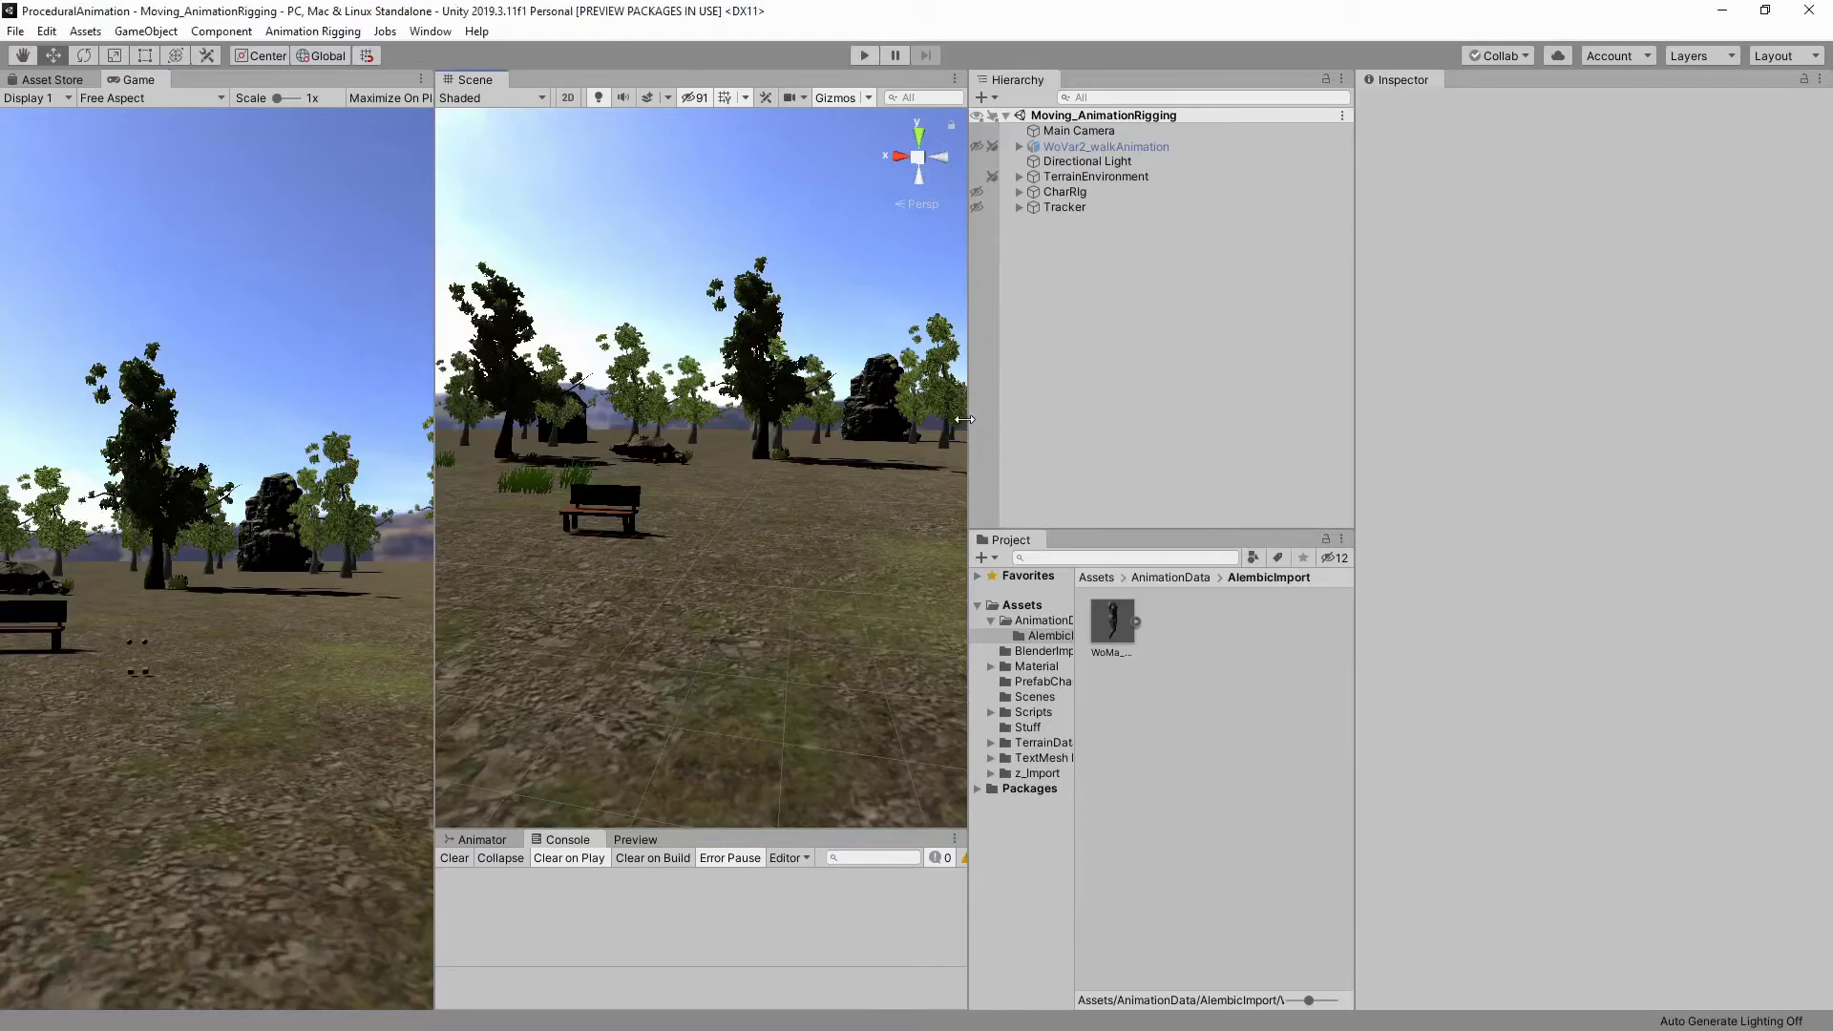
# Widen the Scene view and check the Alembic 1.0.6 entry in Package Manager
pyautogui.moveTo(964, 419); pyautogui.dragTo(1347, 419)
pyautogui.moveTo(981, 487)
pyautogui.mouseDown(button='middle')
pyautogui.moveTo(1009, 585)
pyautogui.moveTo(1063, 642)
pyautogui.mouseUp(button='middle')
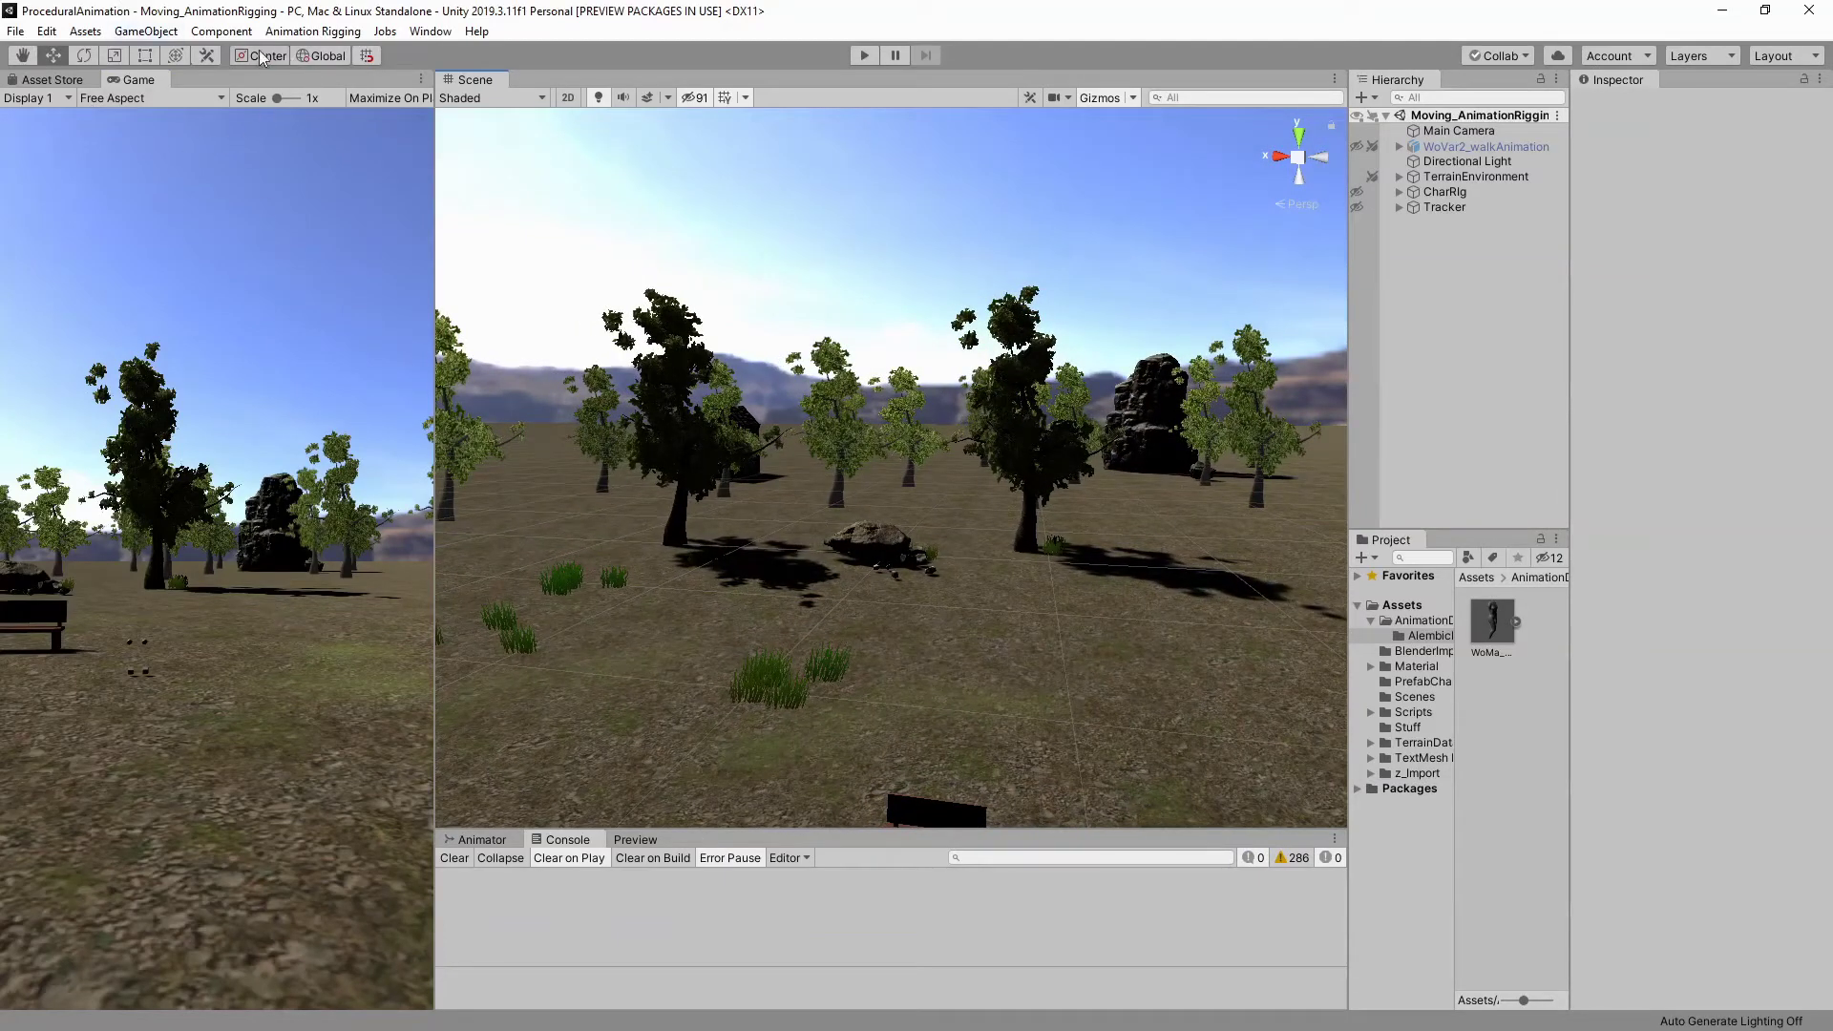
pyautogui.click(431, 33)
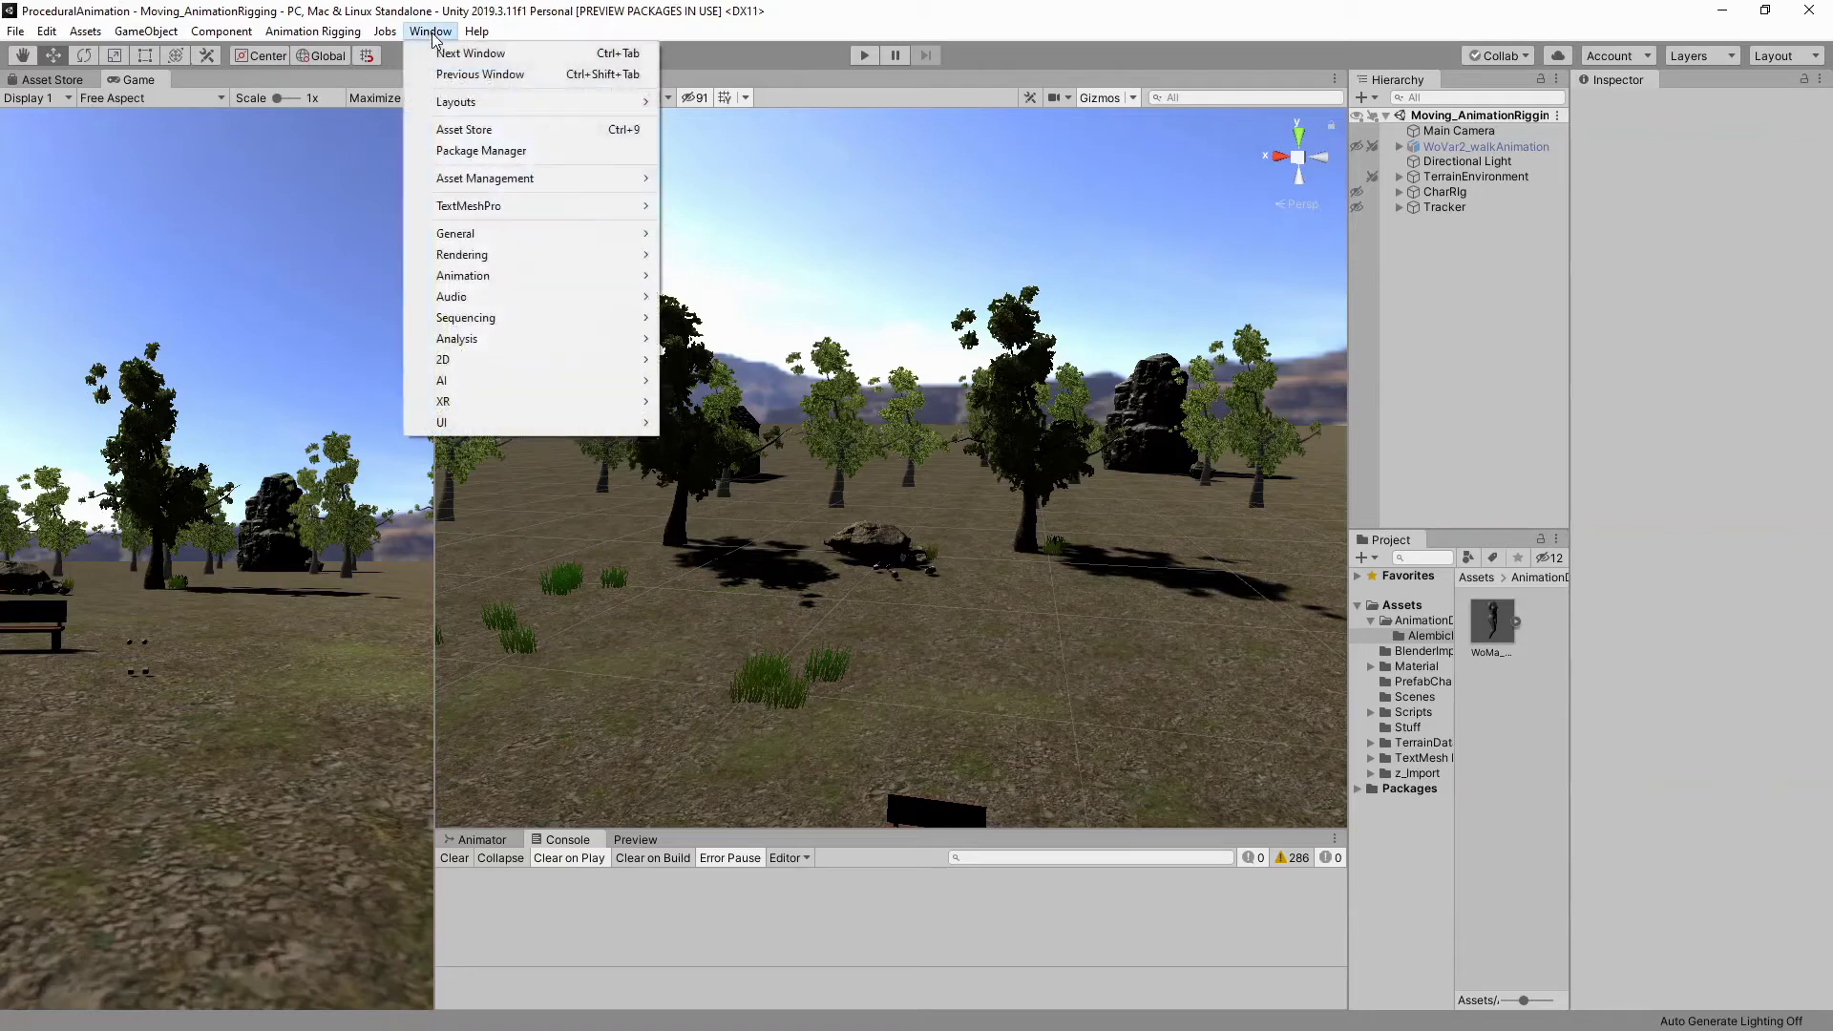
pyautogui.click(514, 152)
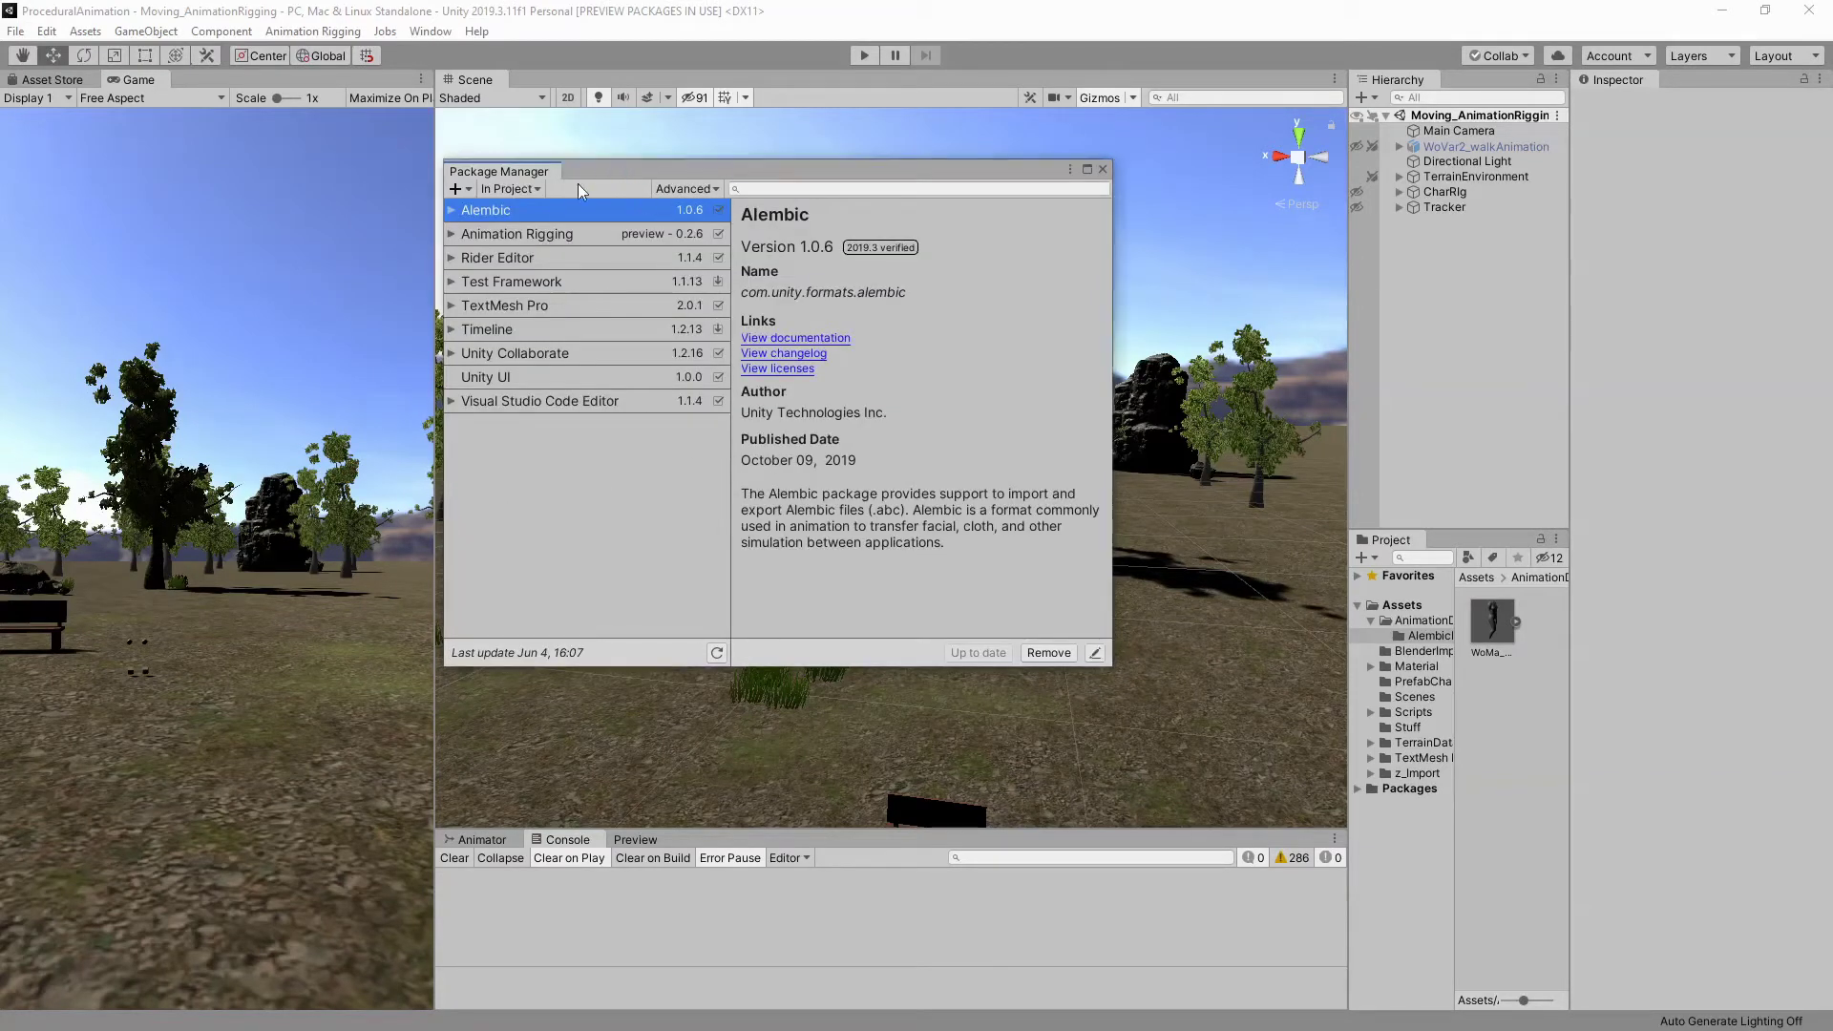
pyautogui.moveTo(605, 168); pyautogui.dragTo(628, 208)
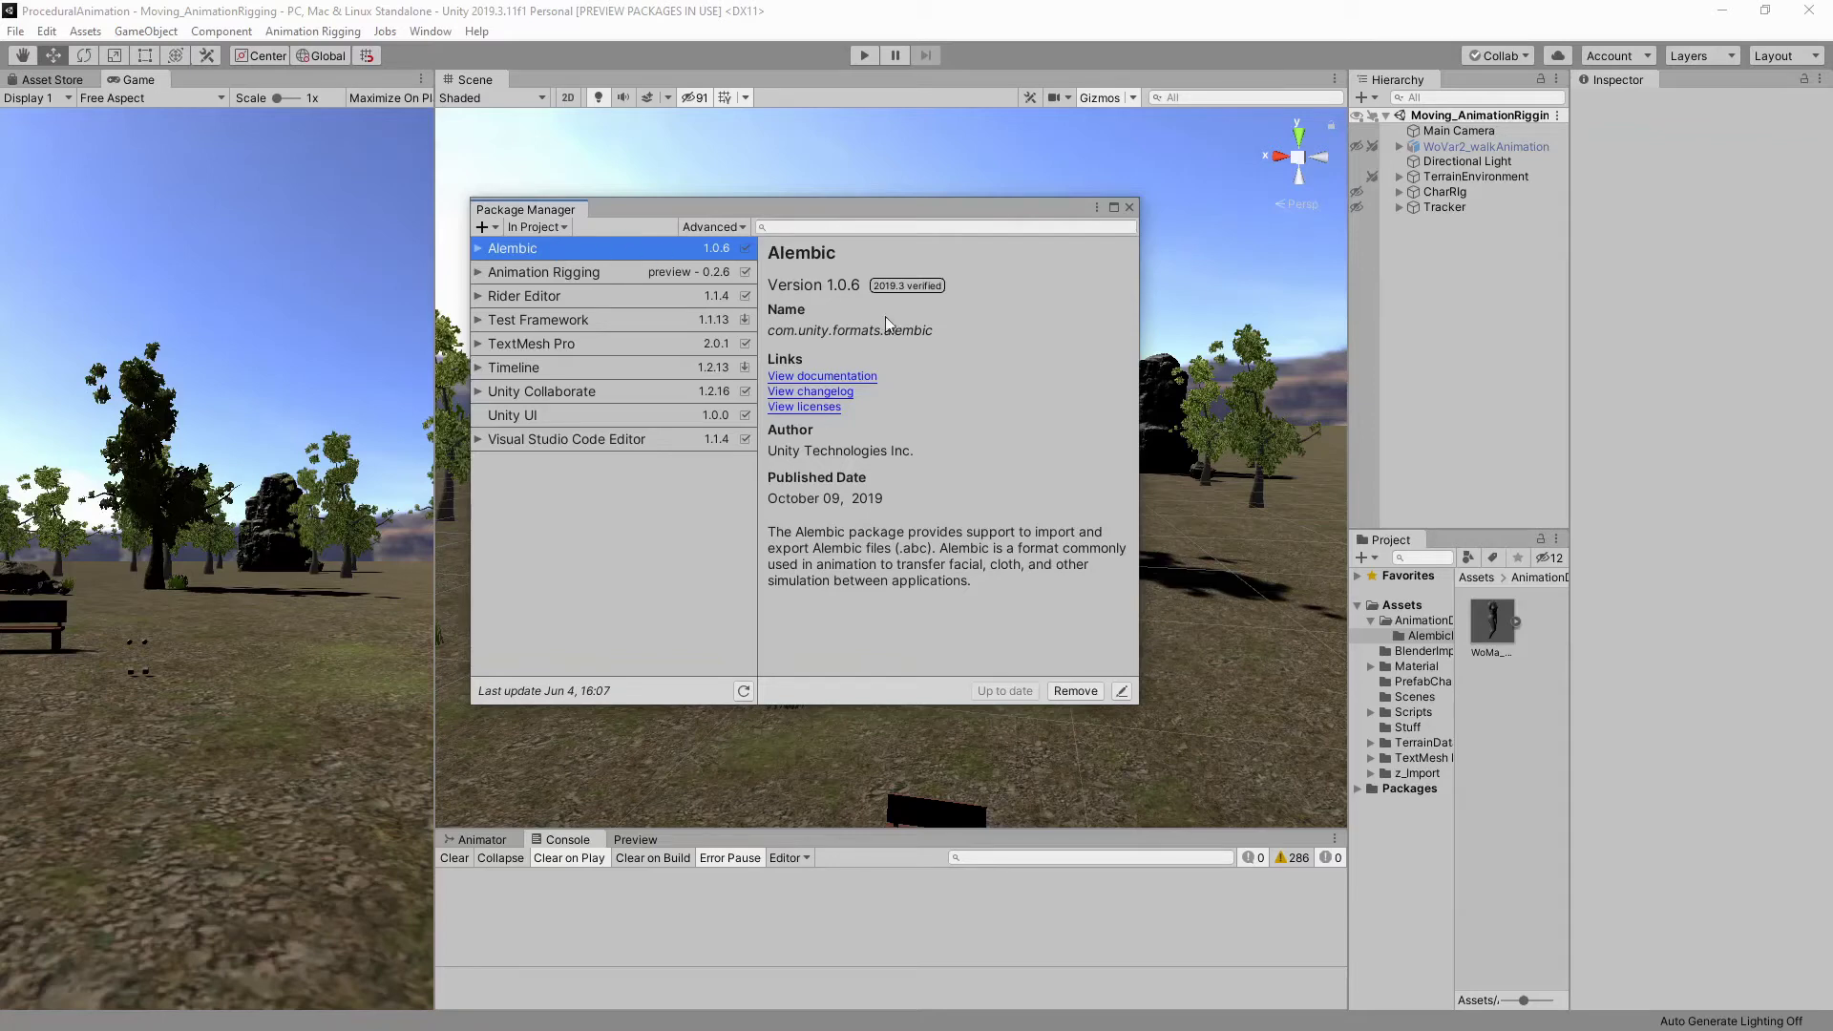
pyautogui.click(1130, 208)
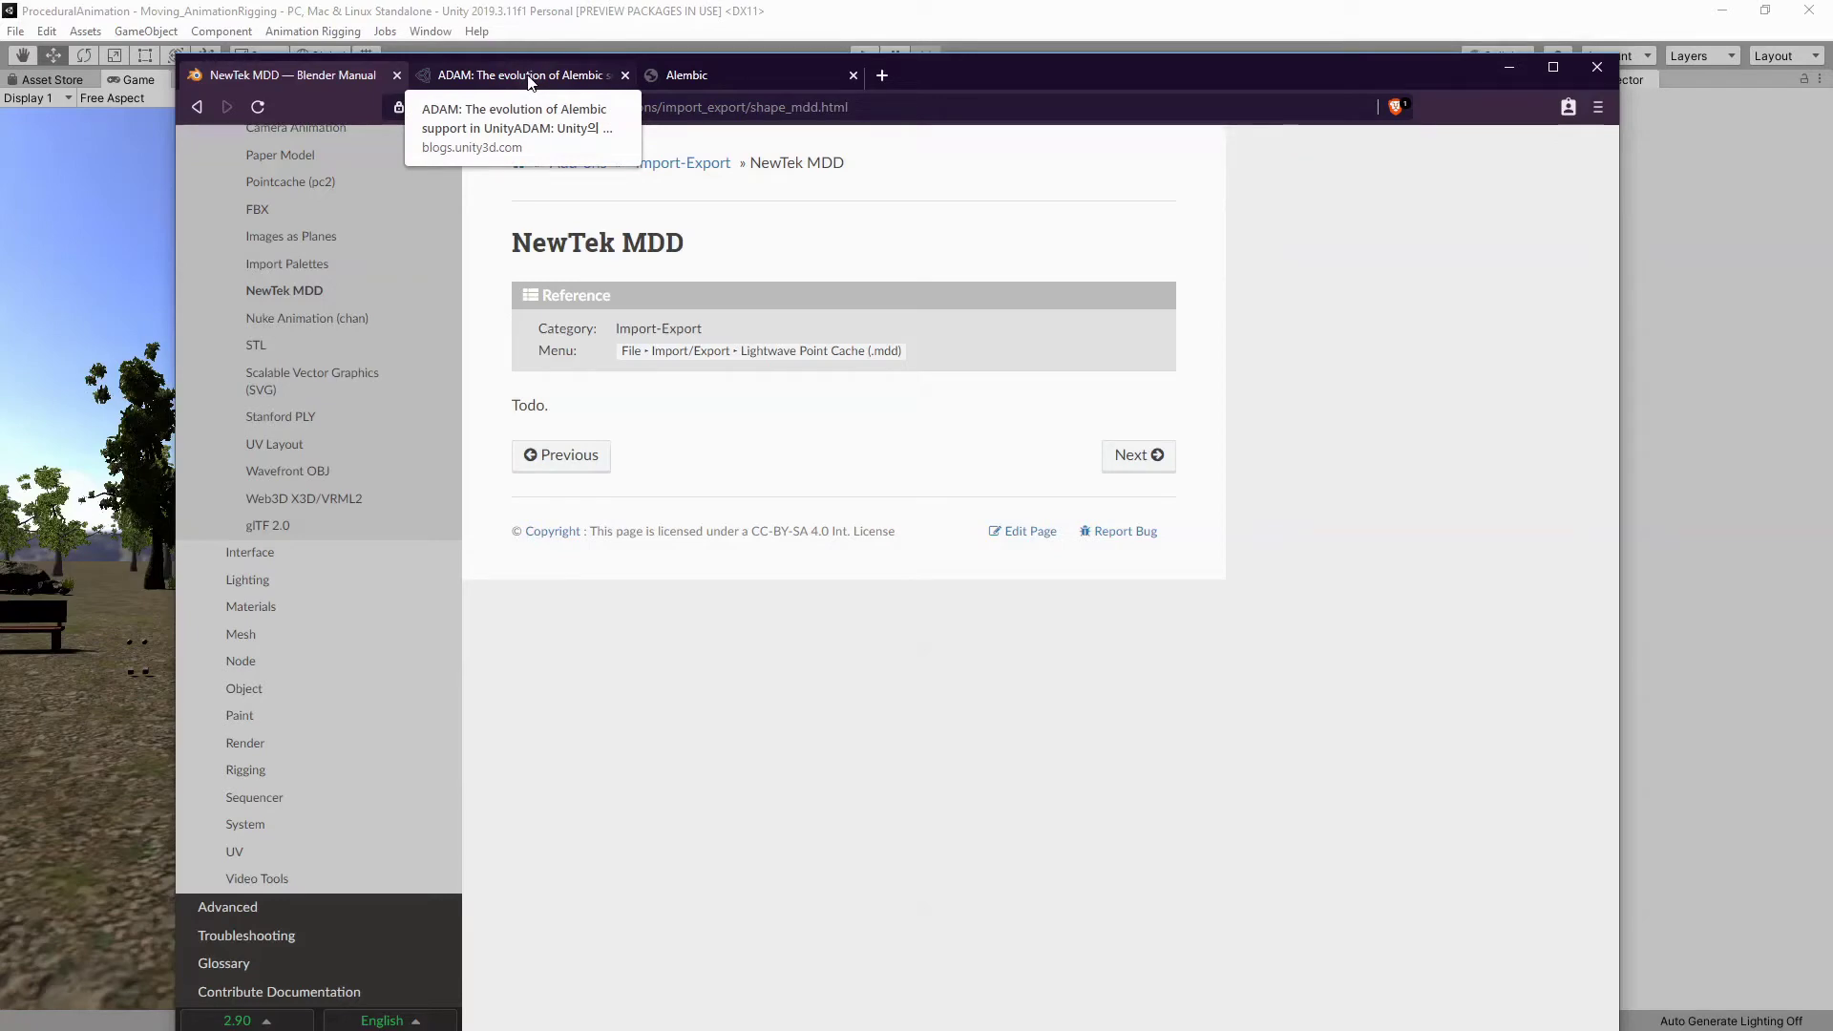
pyautogui.click(527, 77)
pyautogui.click(303, 76)
pyautogui.click(473, 77)
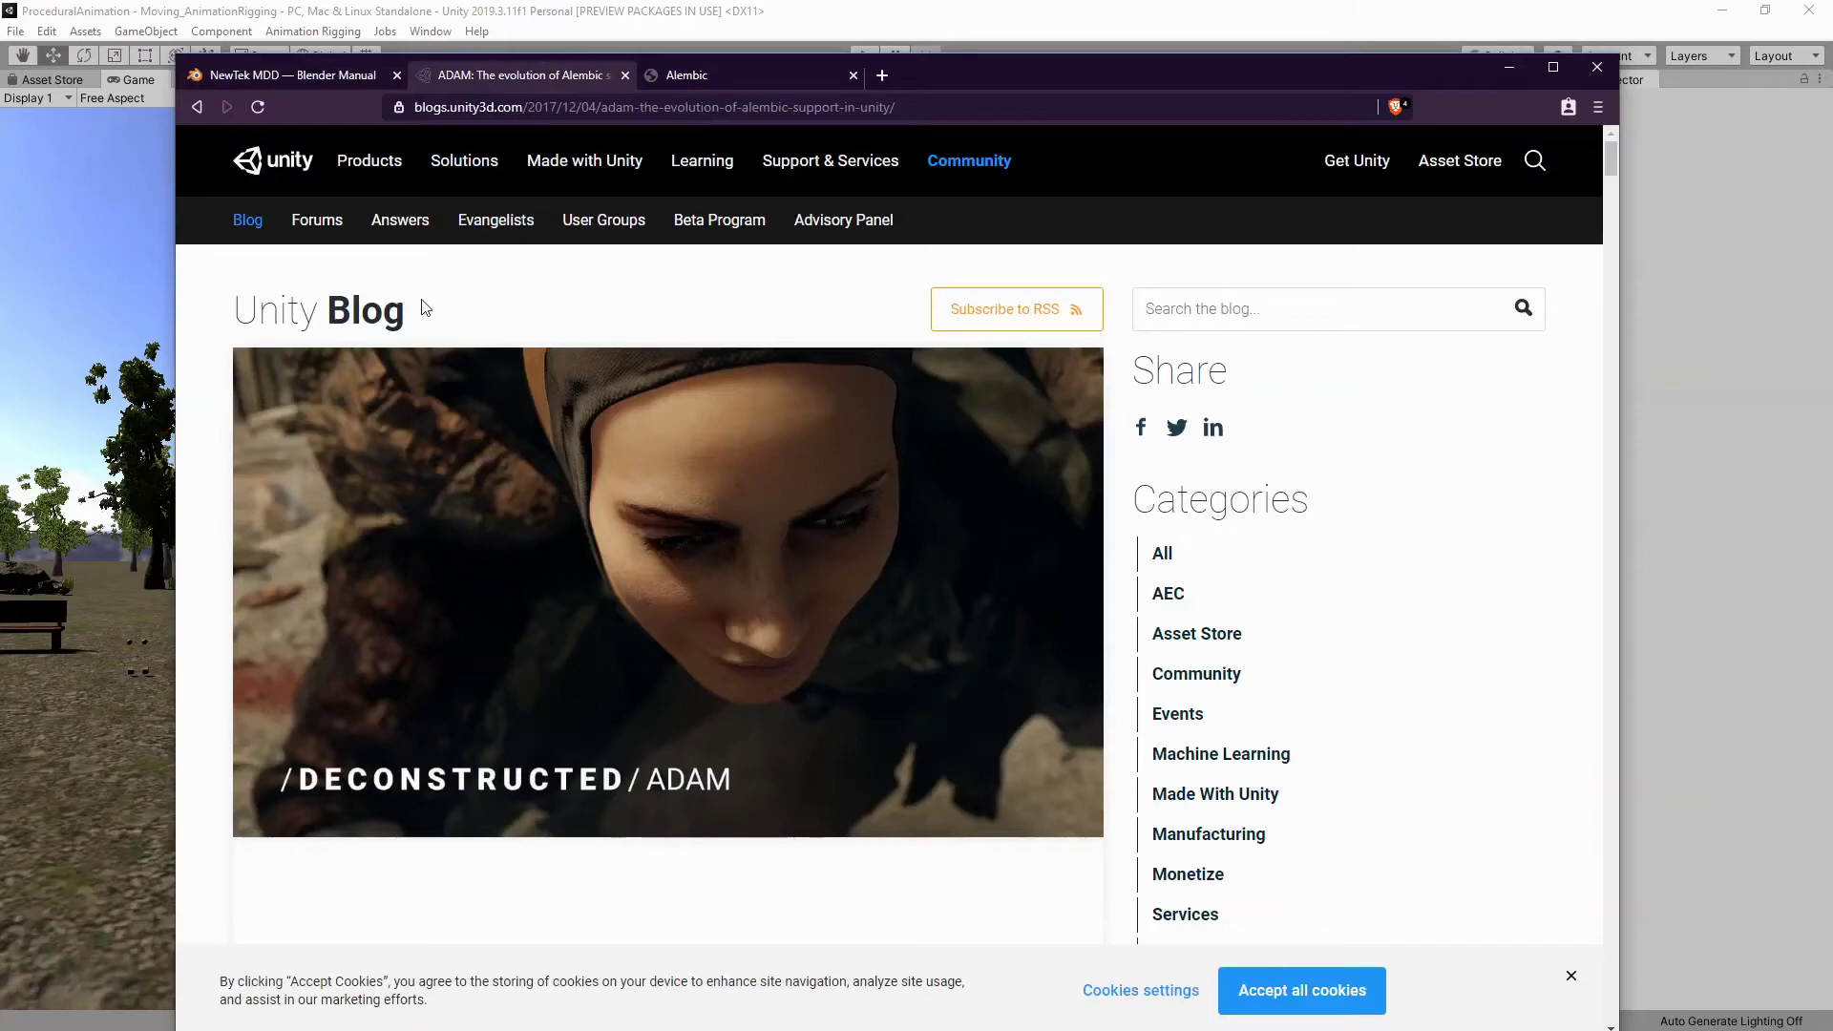
pyautogui.scroll(-5, 587, 316)
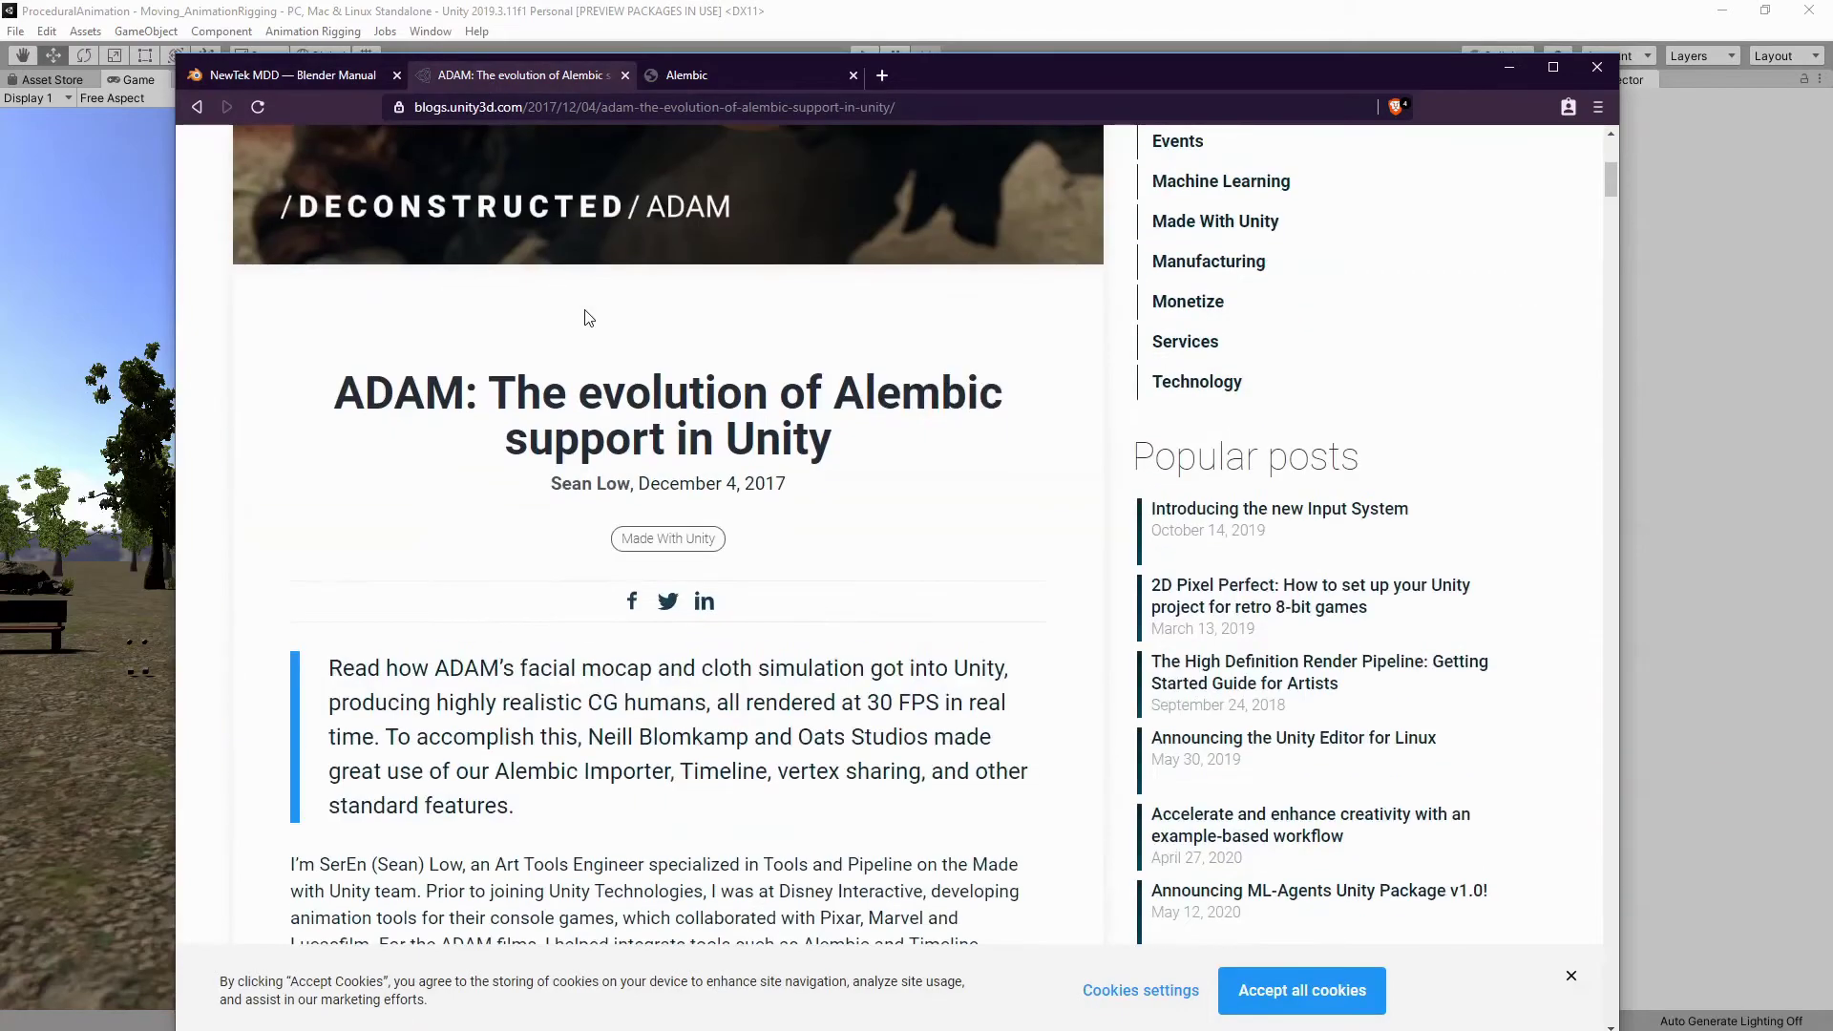
pyautogui.scroll(-3, 588, 317)
pyautogui.scroll(5, 588, 318)
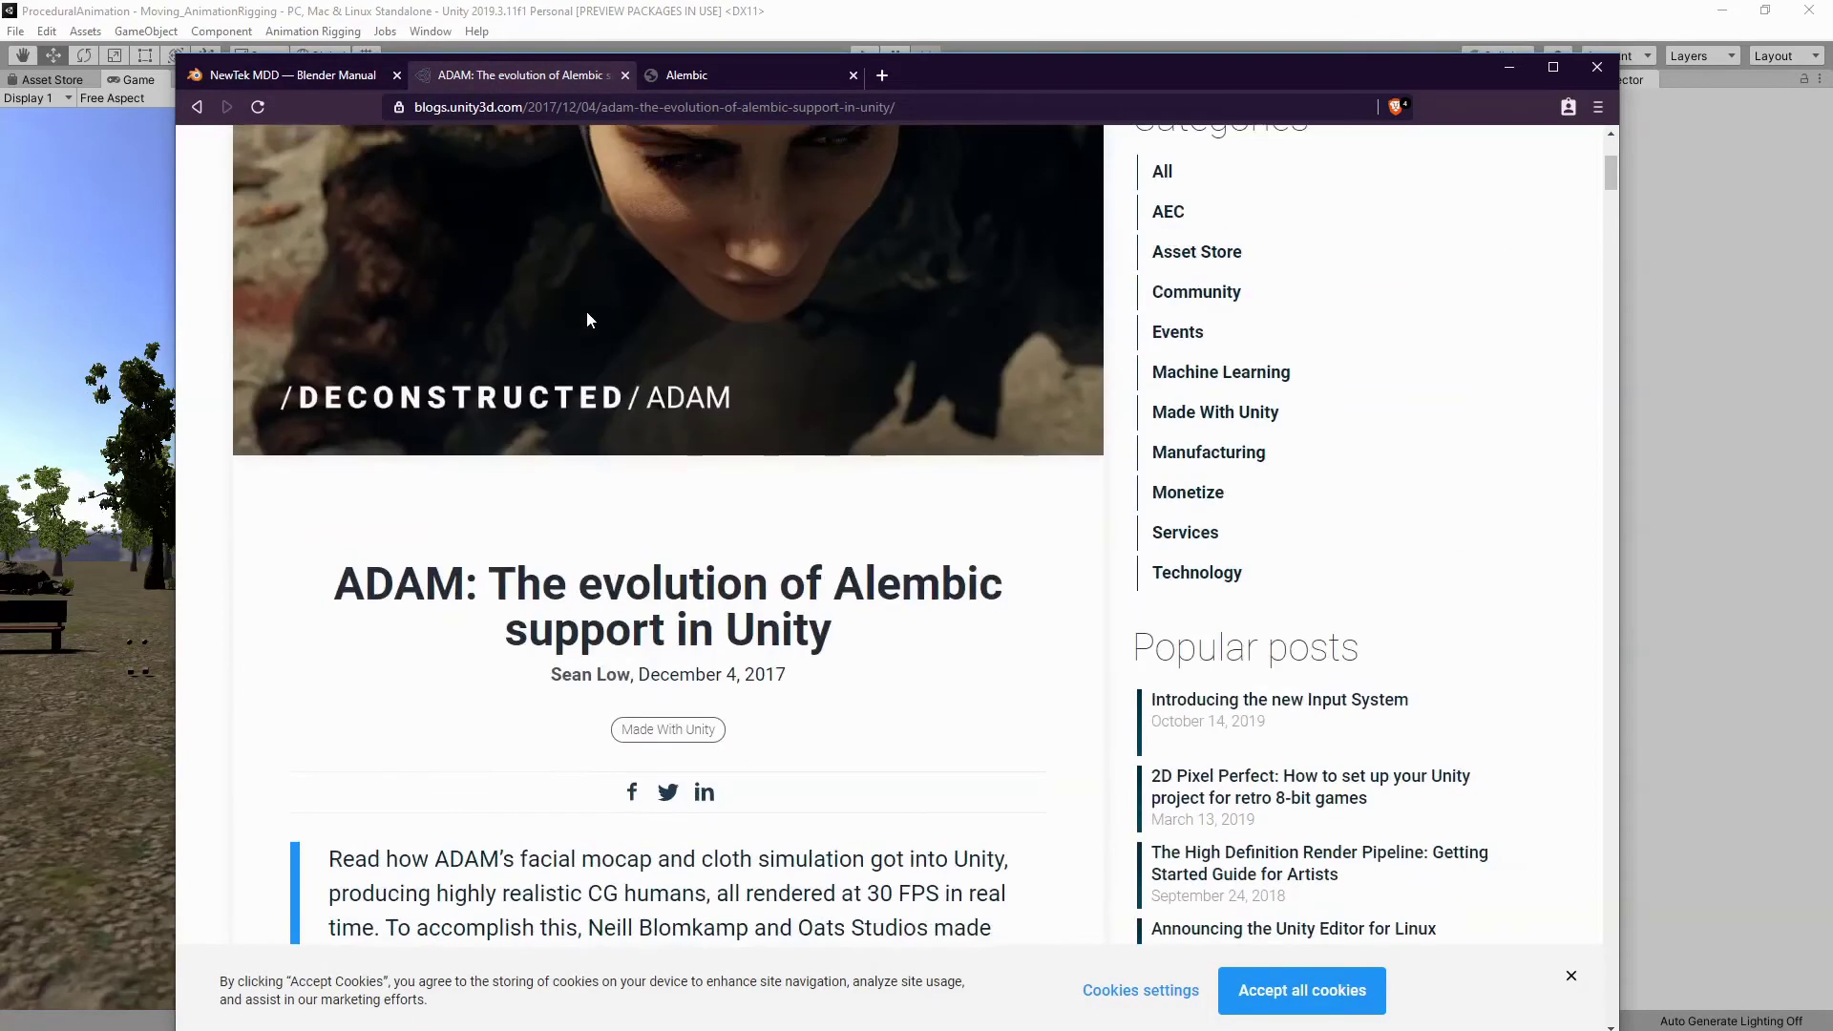
pyautogui.scroll(-4, 645, 312)
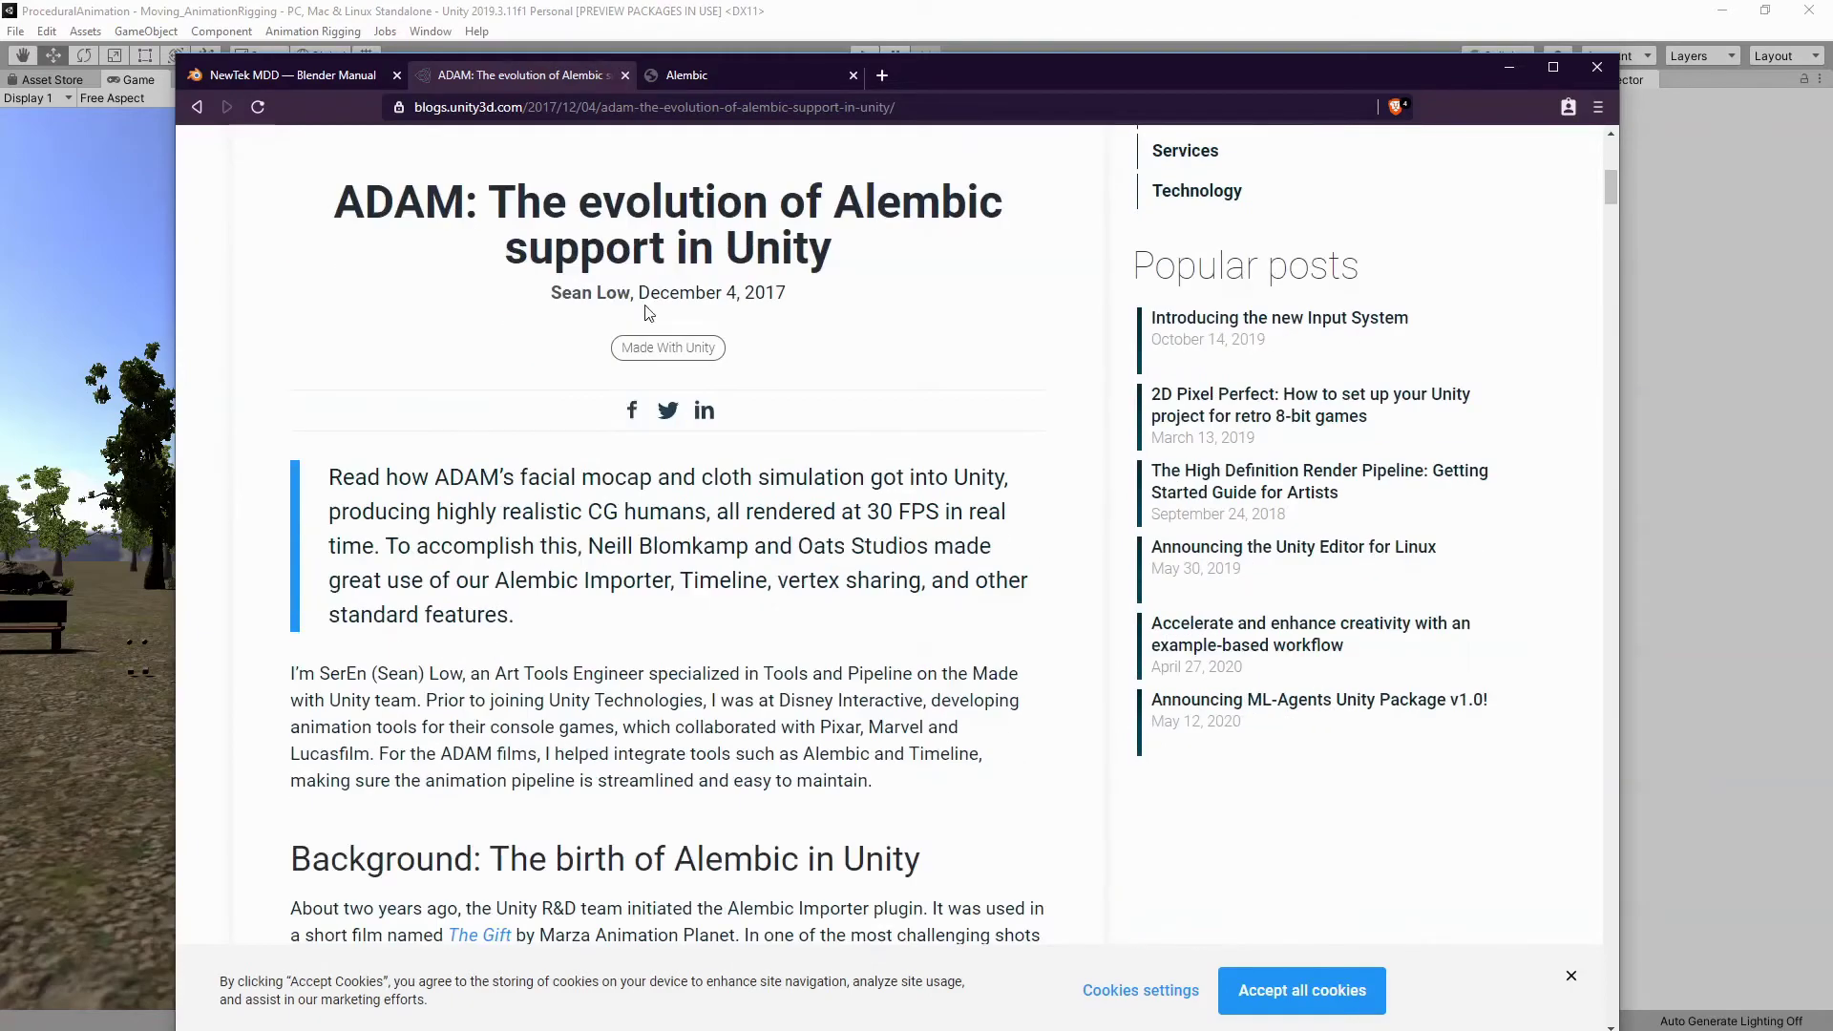
pyautogui.scroll(-4, 647, 312)
pyautogui.scroll(-3, 648, 312)
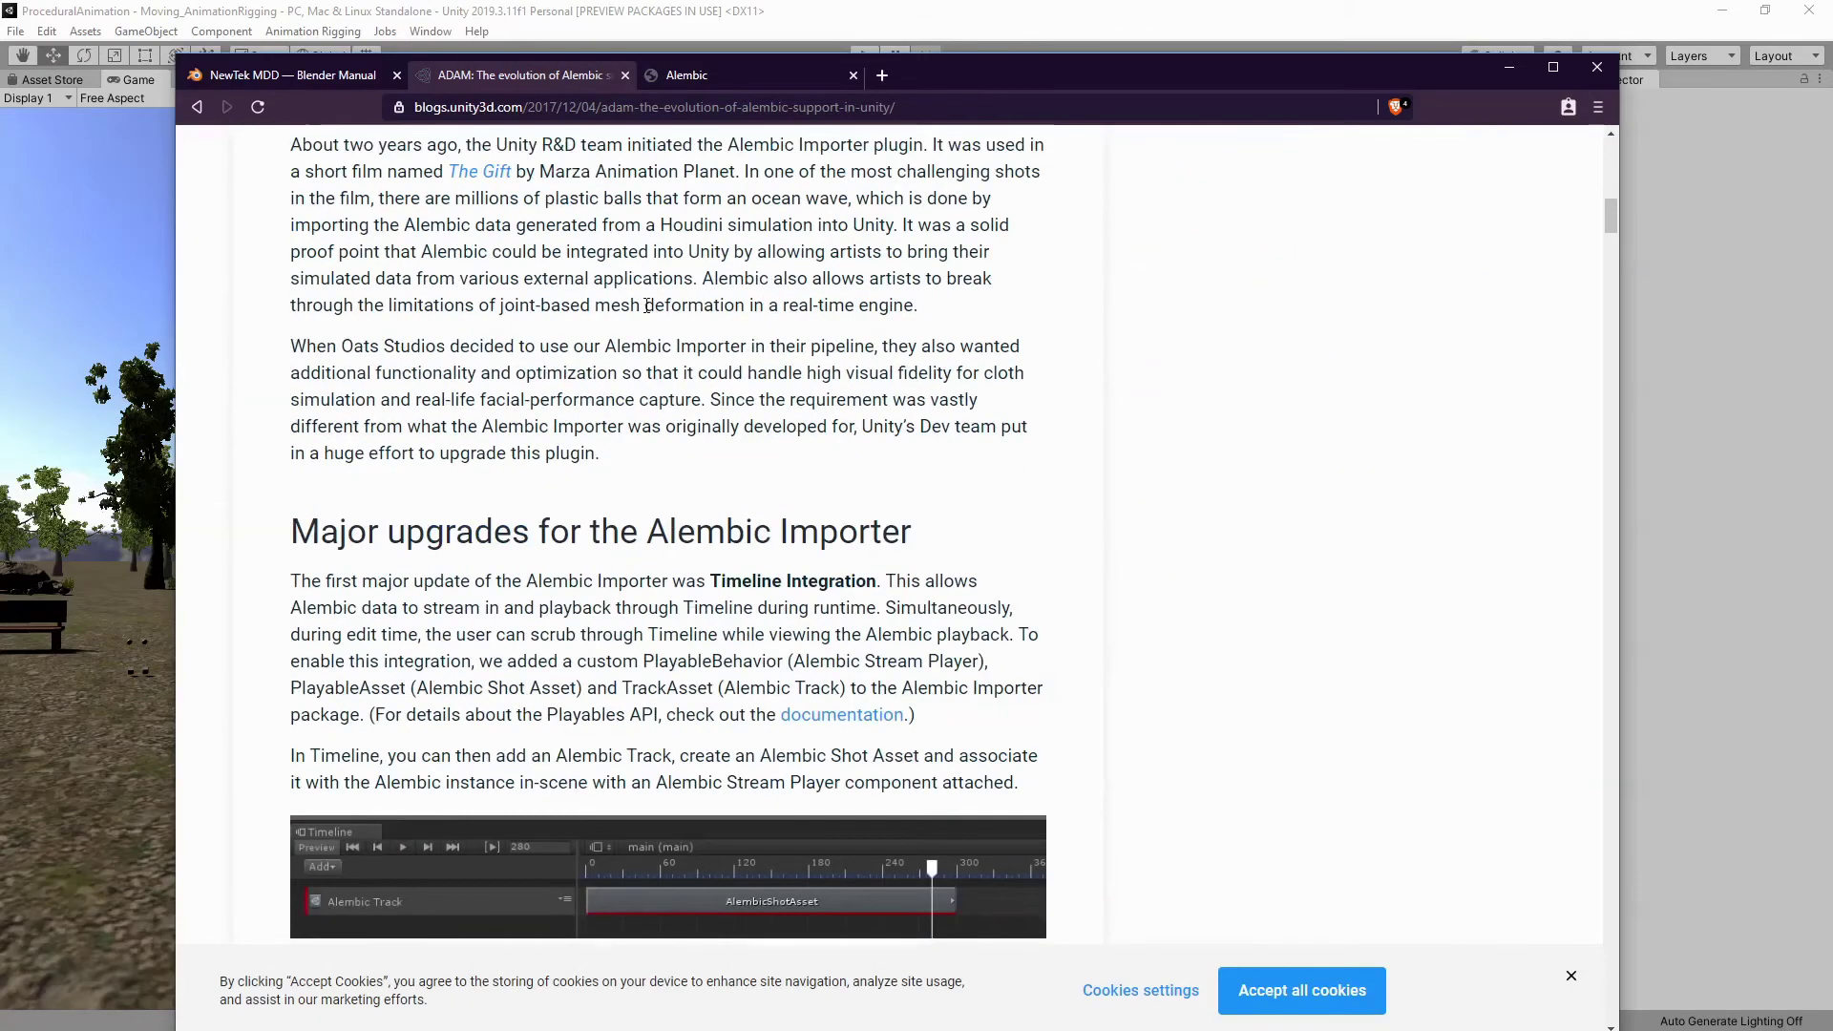
pyautogui.scroll(-6, 647, 305)
pyautogui.scroll(8, 647, 308)
pyautogui.scroll(6, 647, 308)
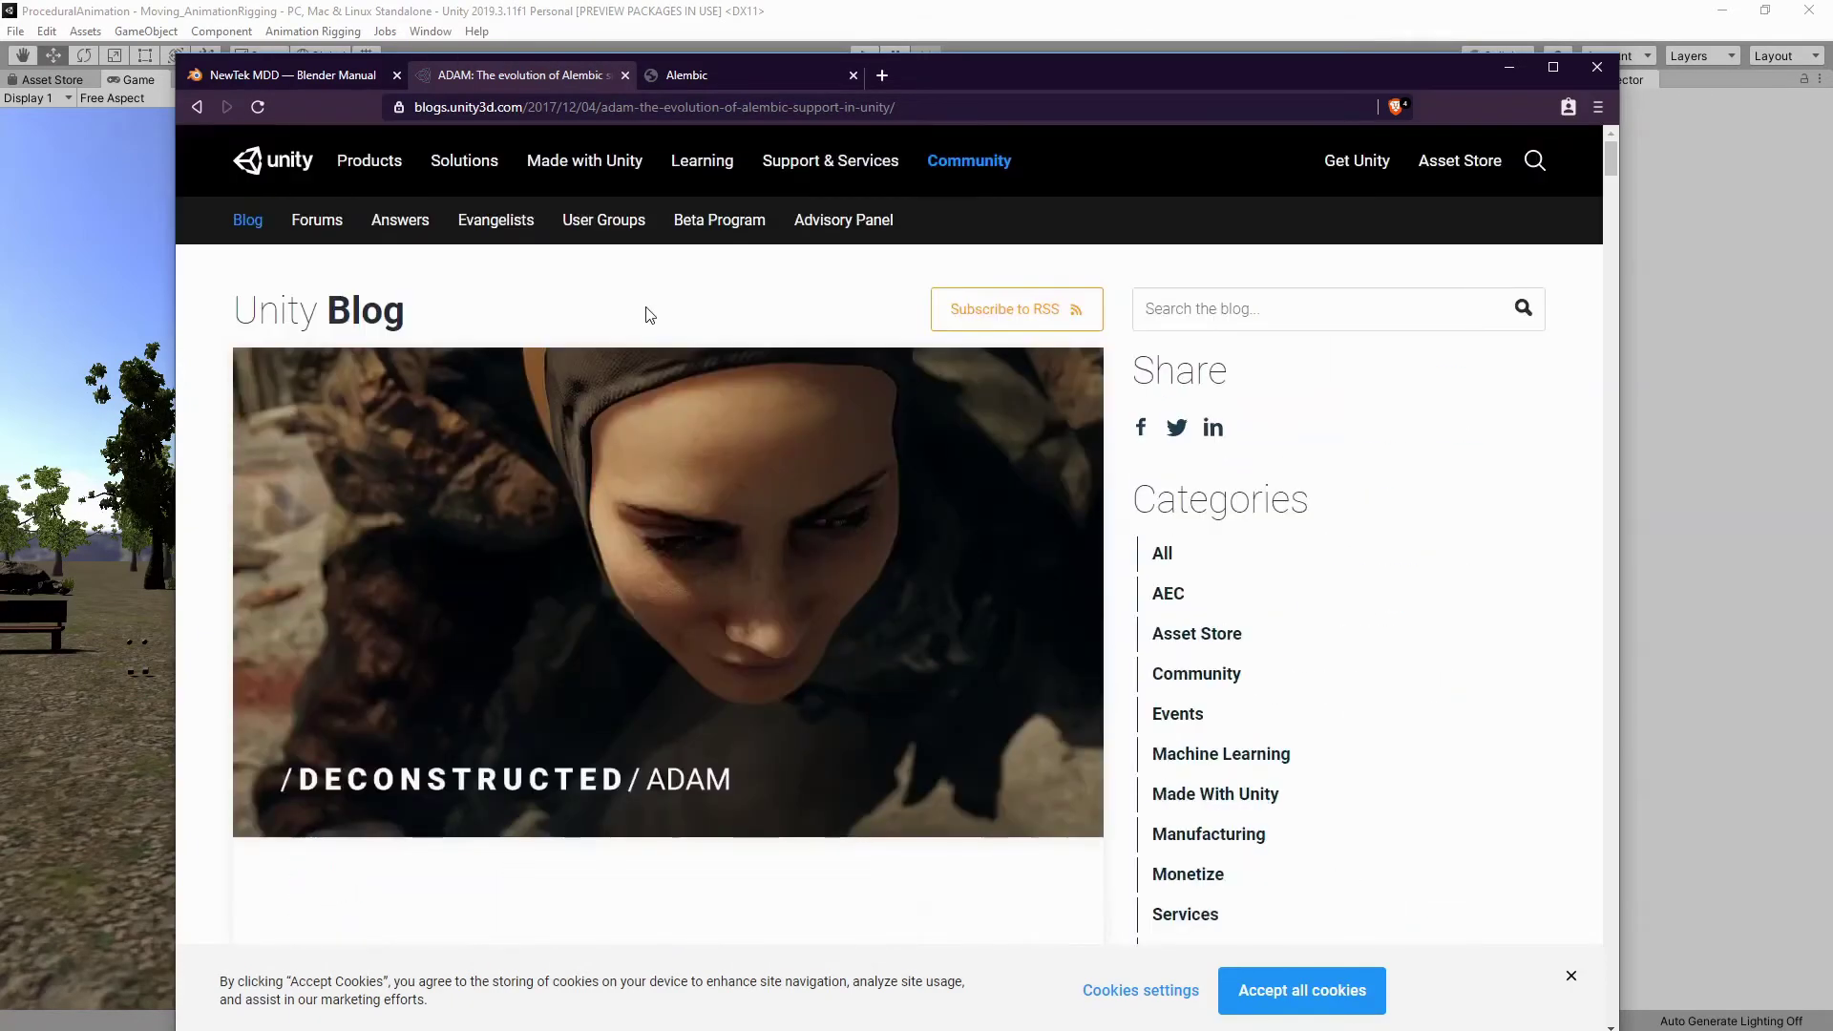
# Browse the alembic.io homepage, then minimize the browser to show Unity
pyautogui.click(710, 80)
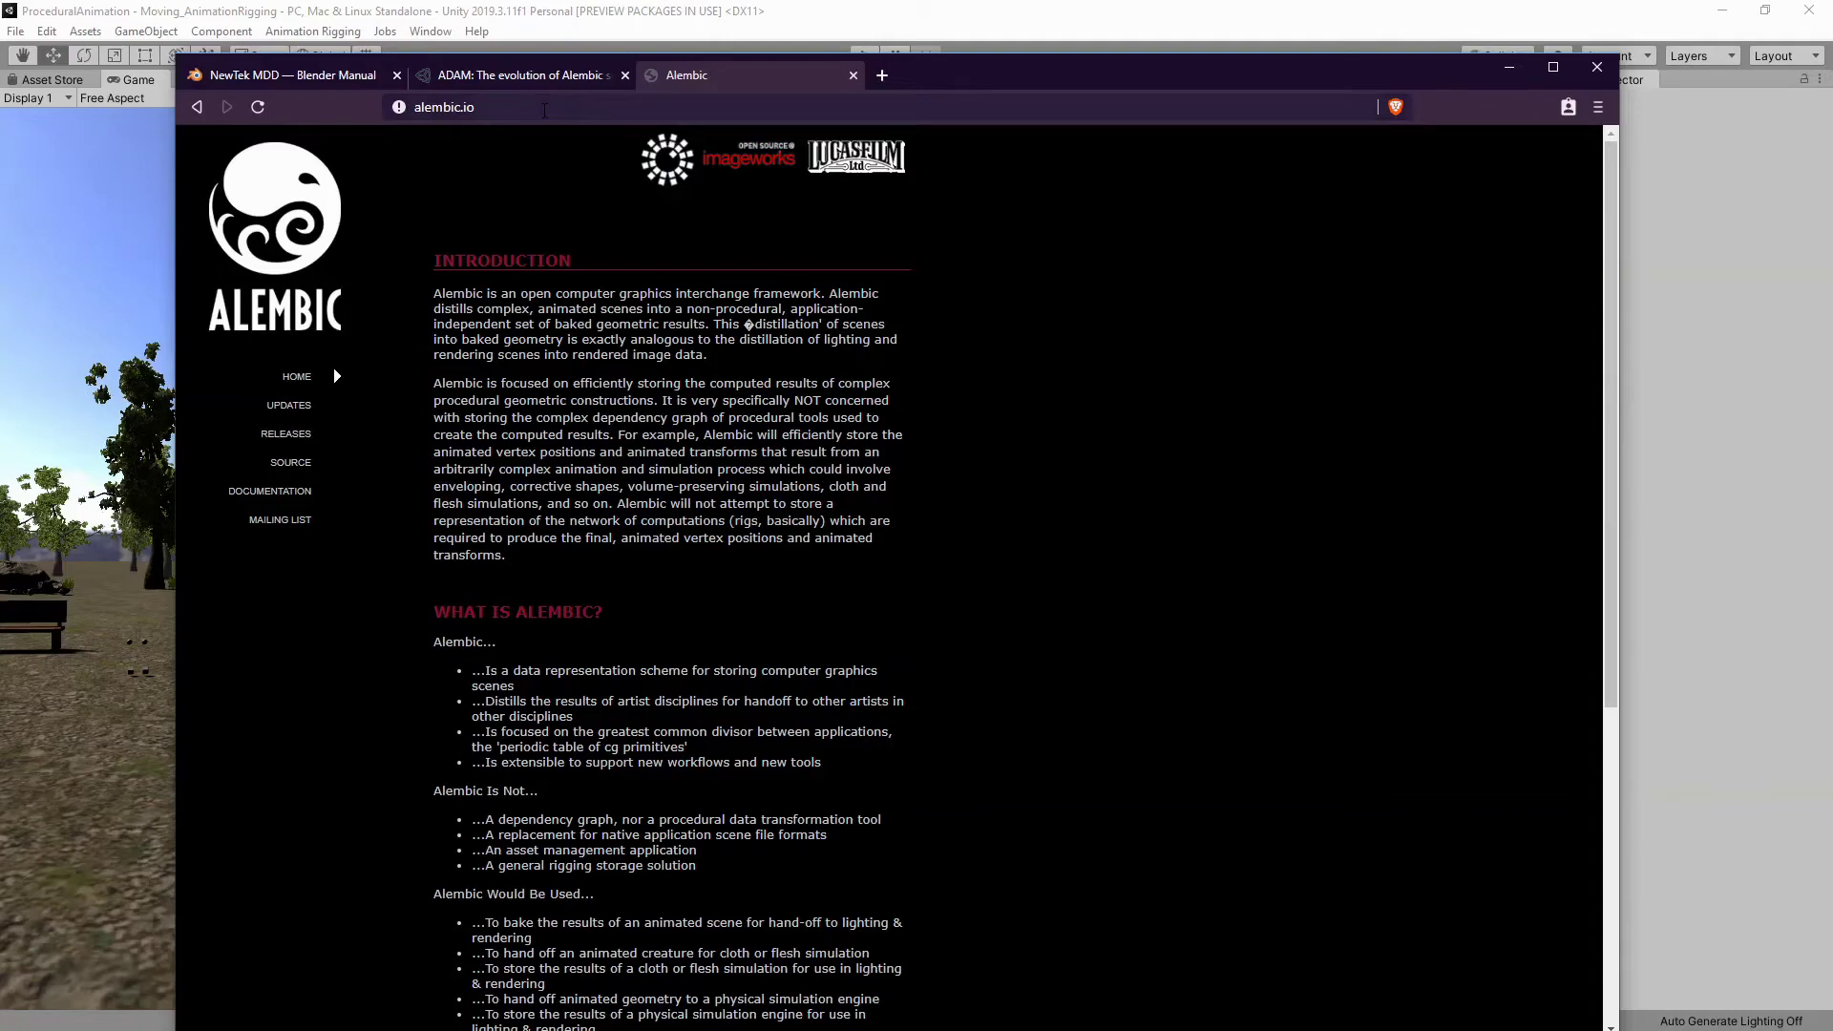
pyautogui.scroll(-3, 420, 274)
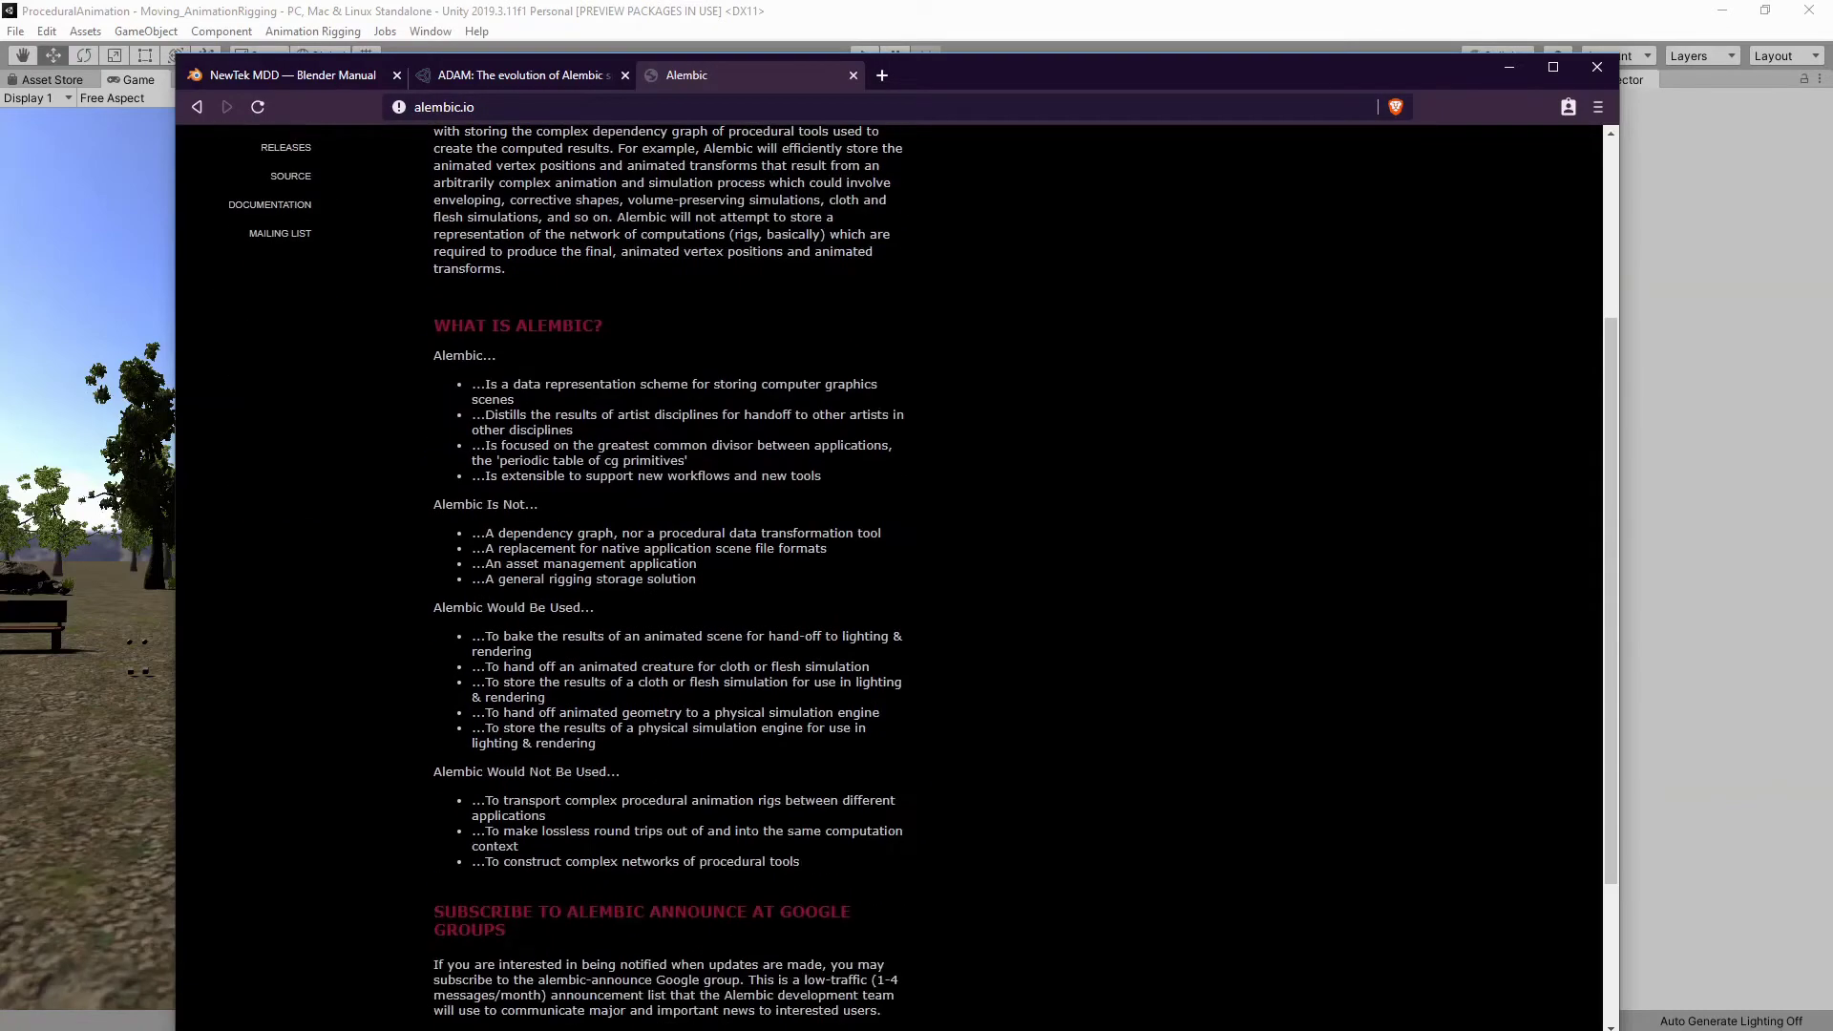
pyautogui.scroll(3, 458, 279)
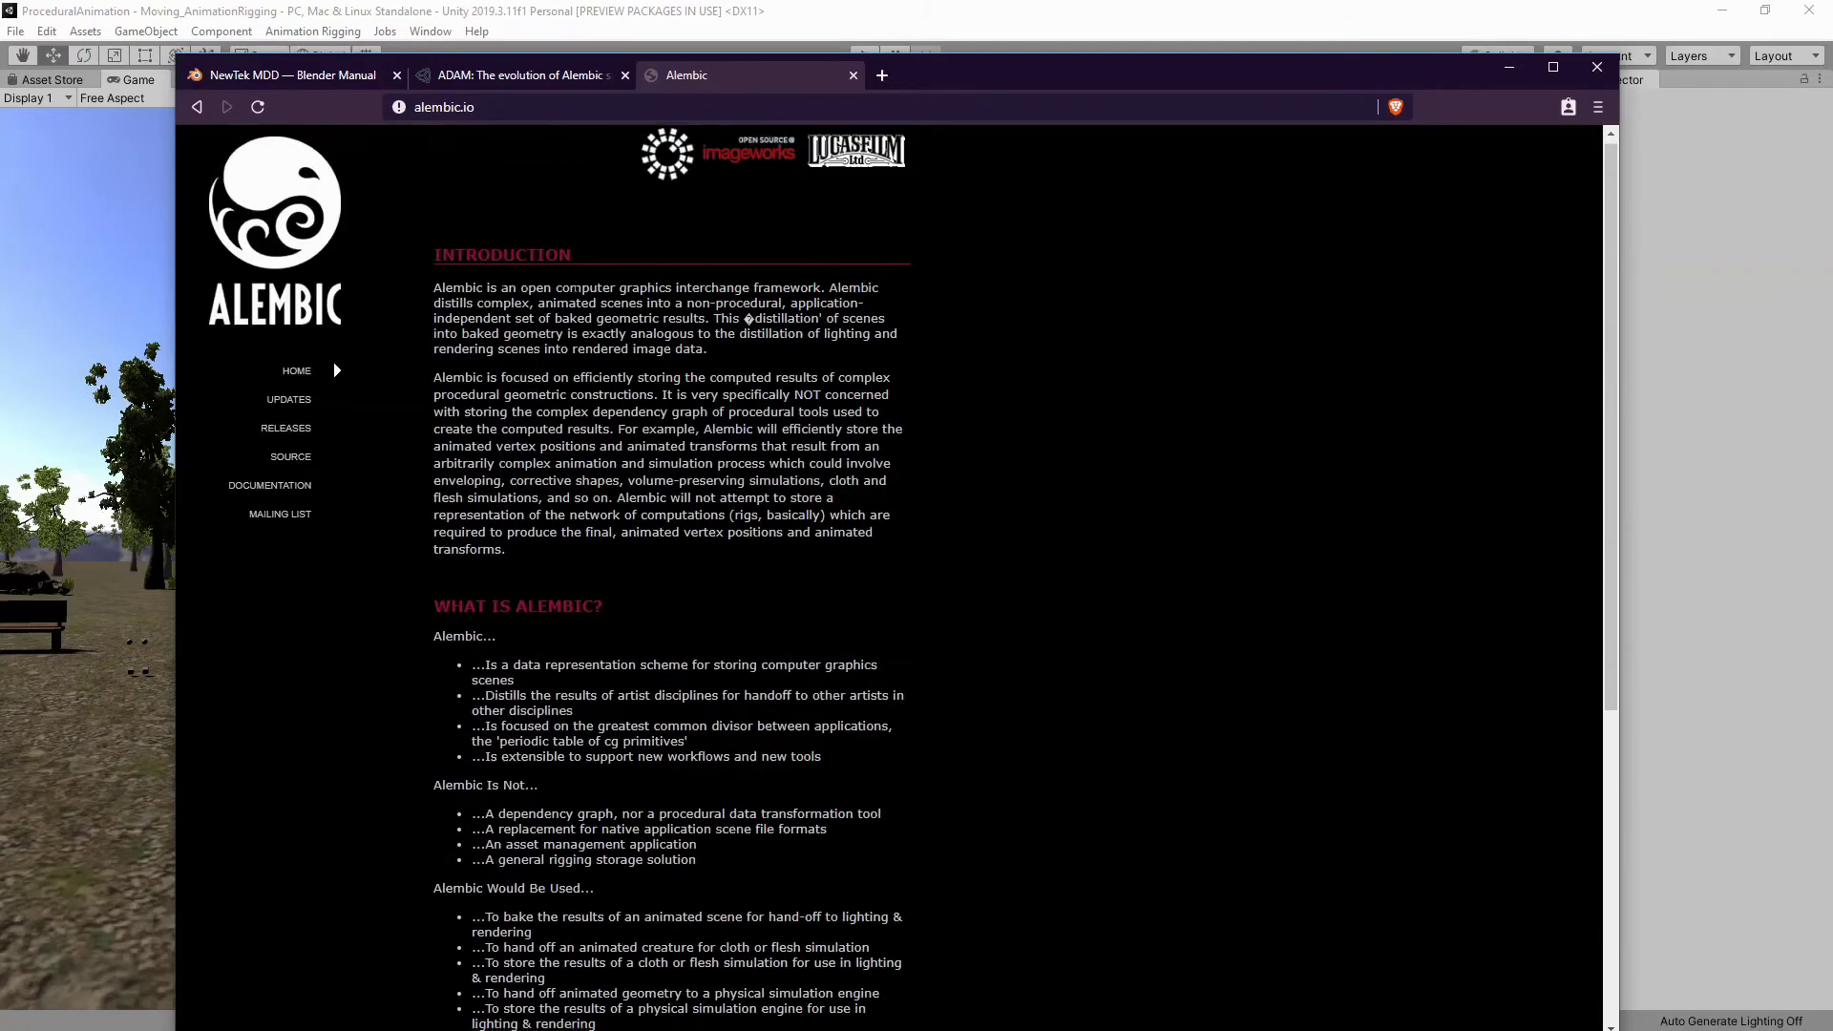
pyautogui.scroll(-4, 505, 286)
pyautogui.scroll(-1, 586, 292)
pyautogui.scroll(5, 586, 294)
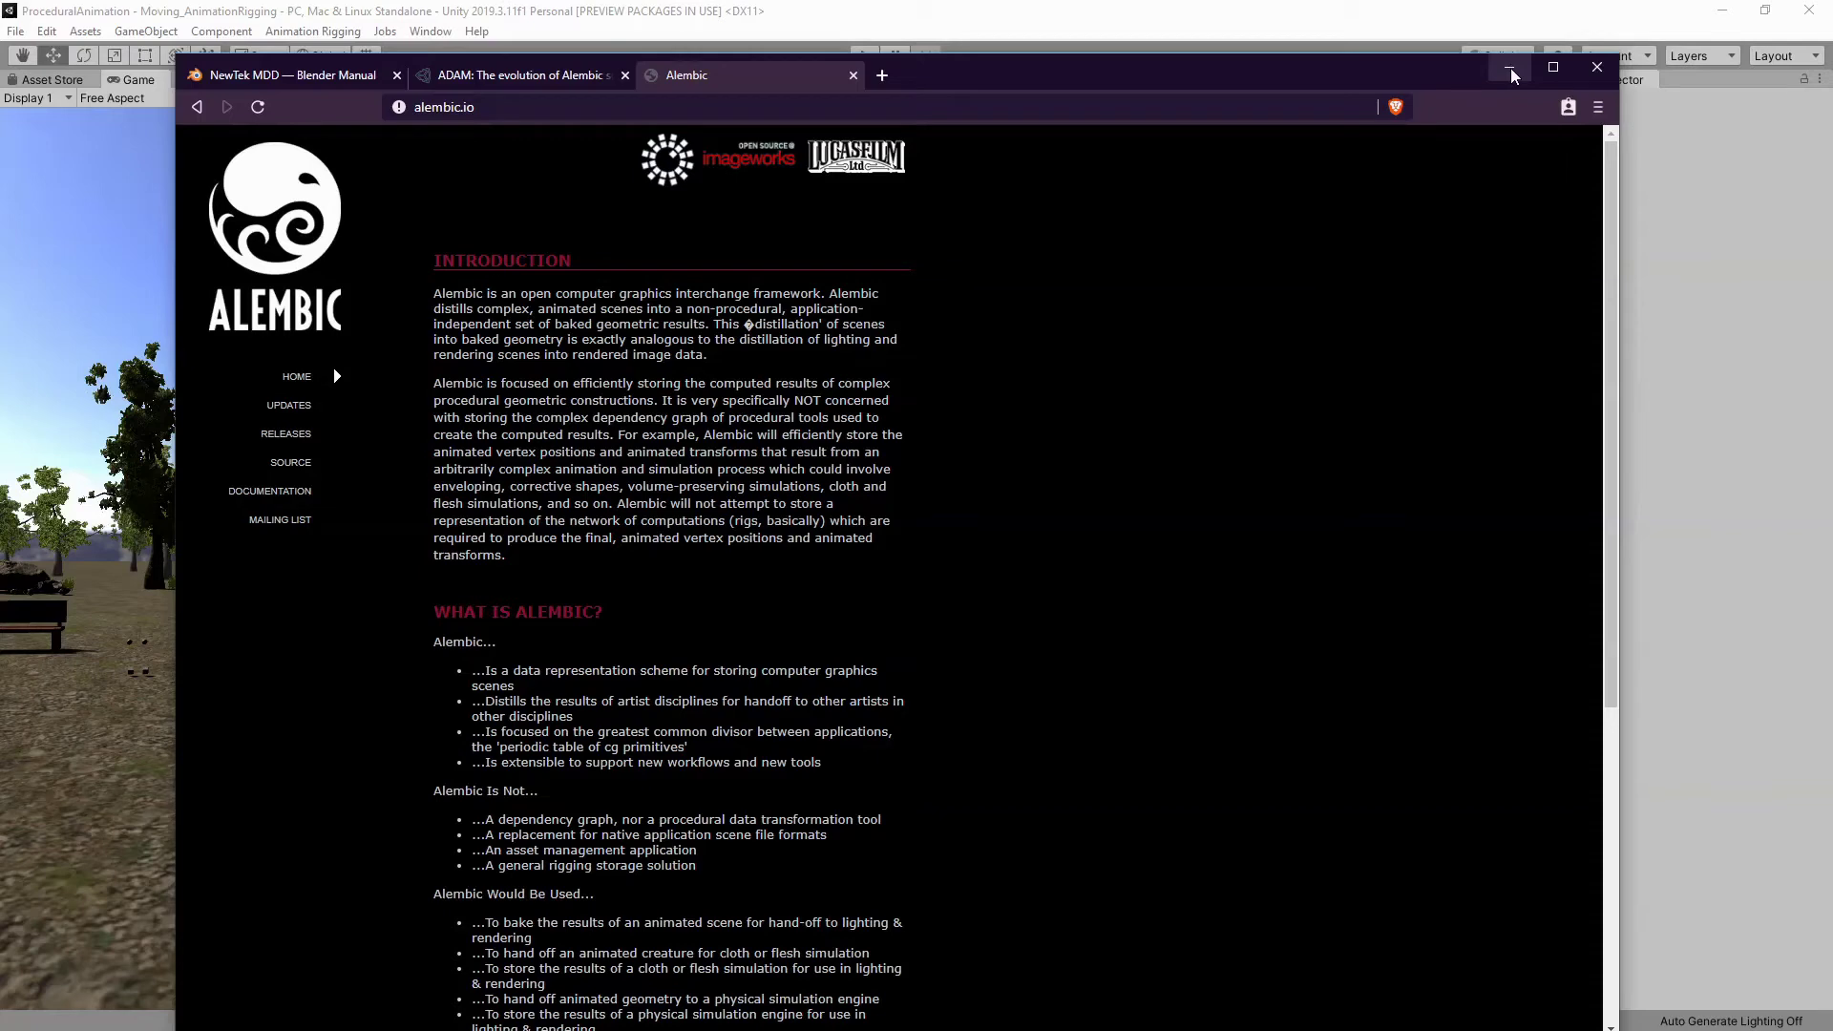
pyautogui.click(1511, 71)
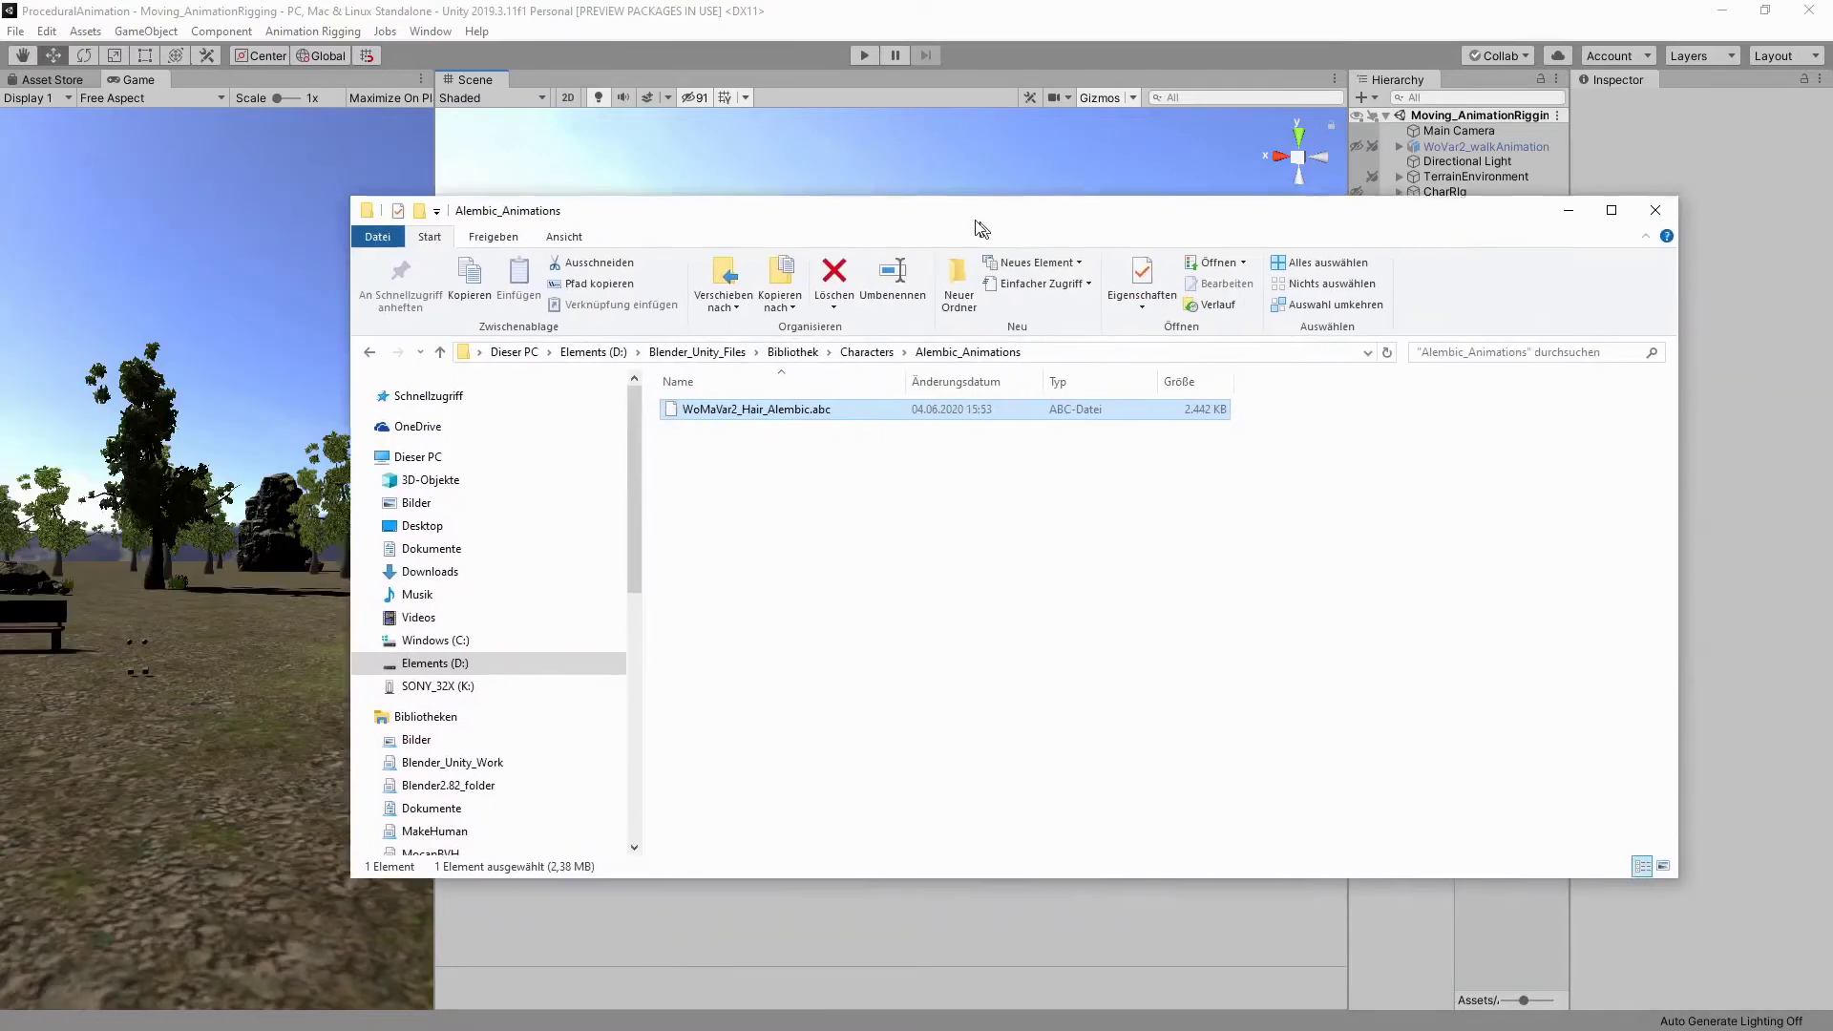
# Drag WoMaVar2_Hair_Alembic.abc from Explorer into Unity's AlembicImport folder and close Explorer
pyautogui.moveTo(980, 227); pyautogui.dragTo(915, 131)
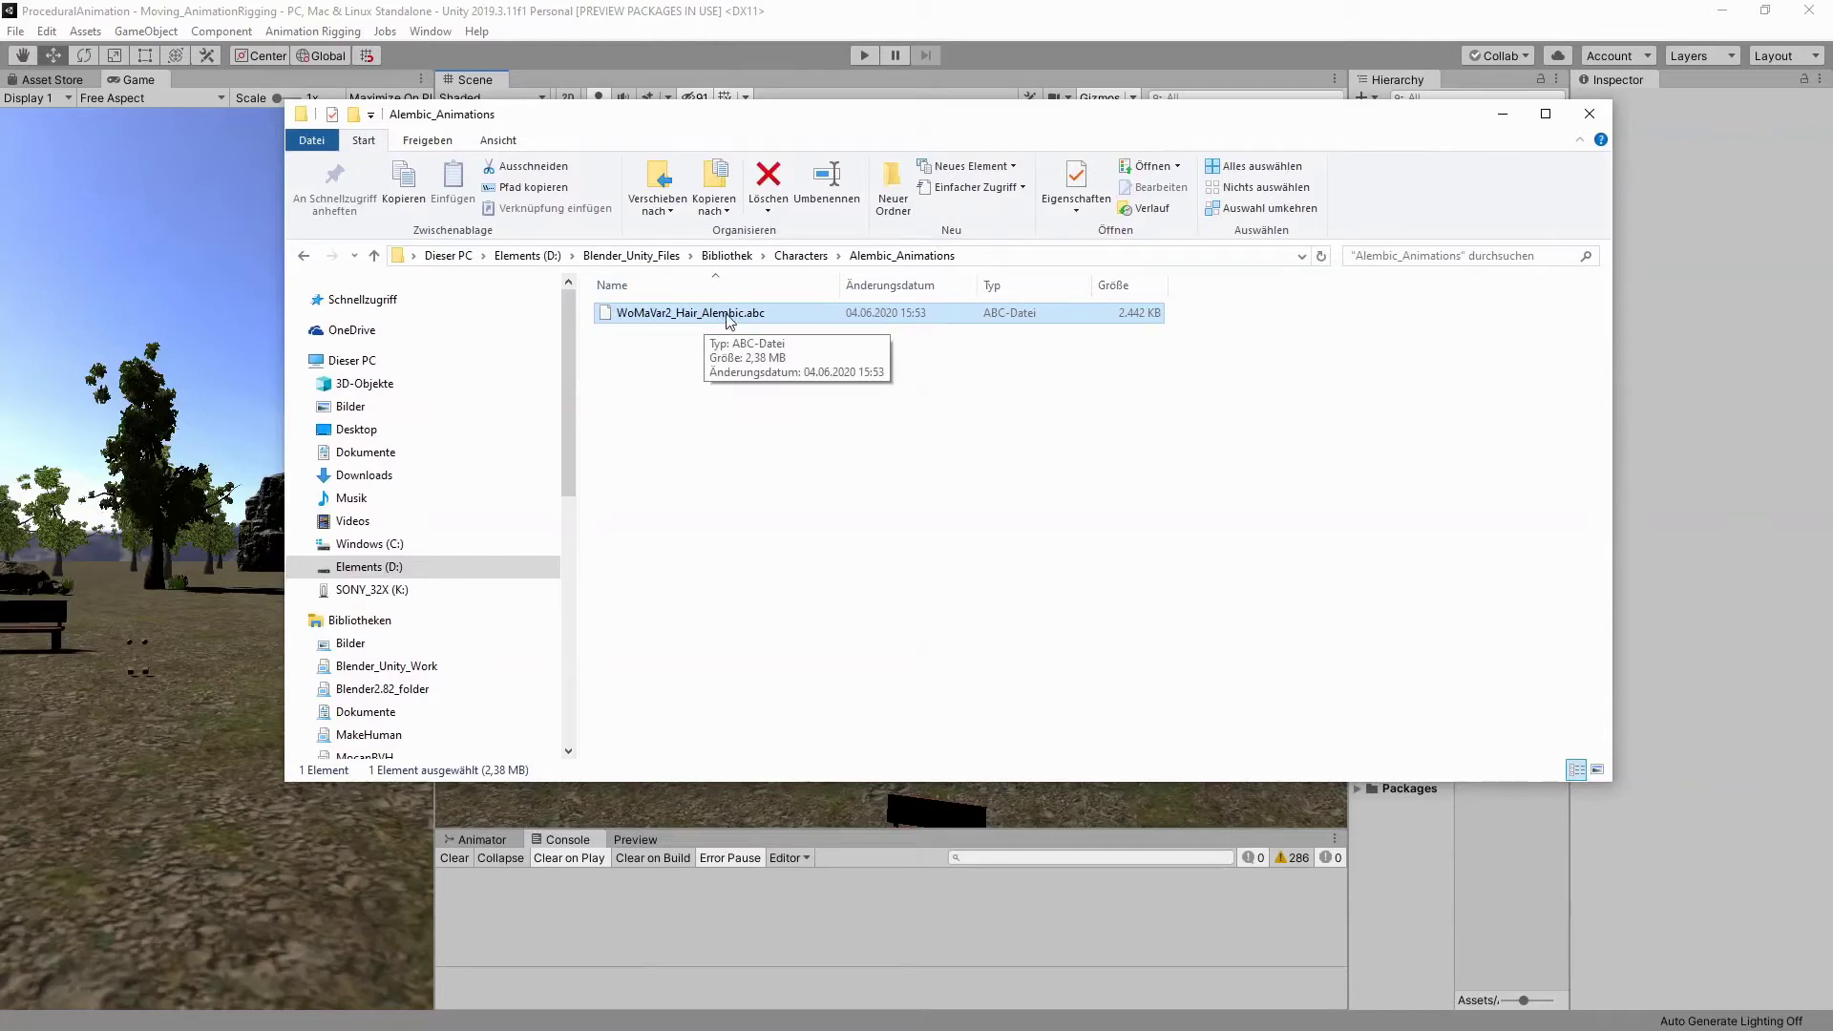
pyautogui.moveTo(1050, 114); pyautogui.dragTo(865, 131)
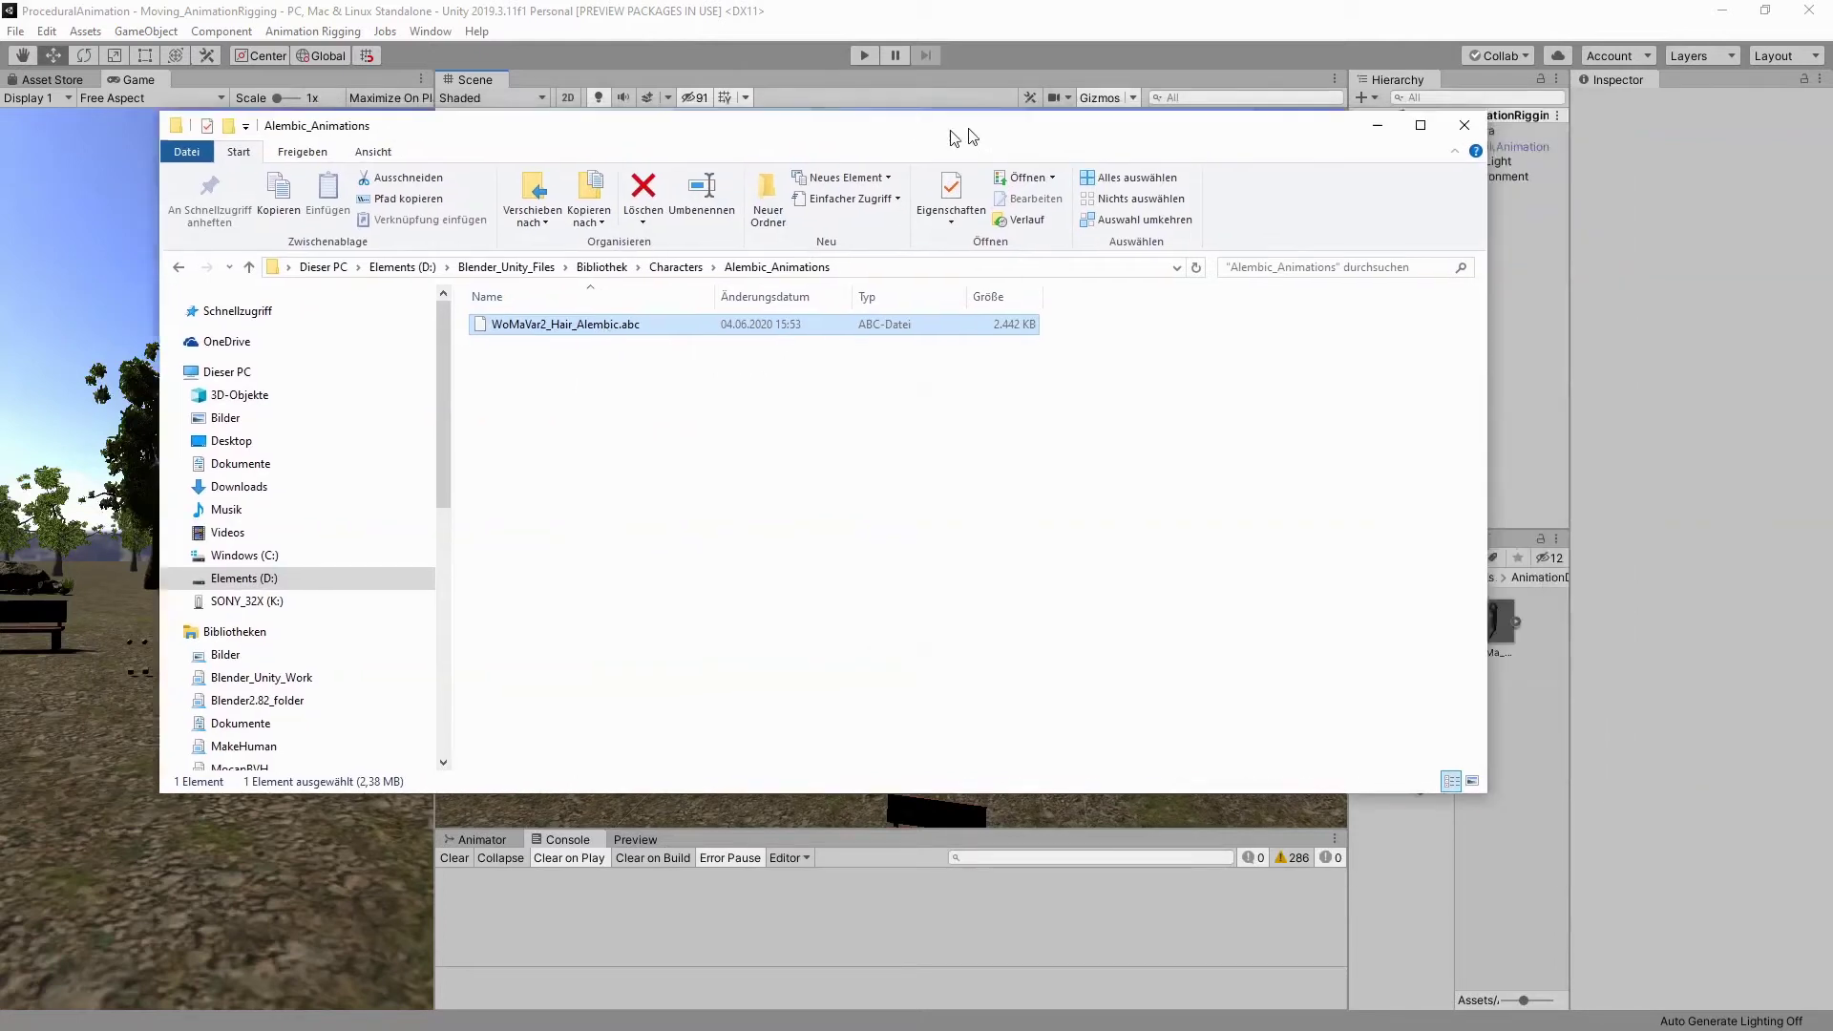
pyautogui.moveTo(1427, 286); pyautogui.dragTo(1013, 458)
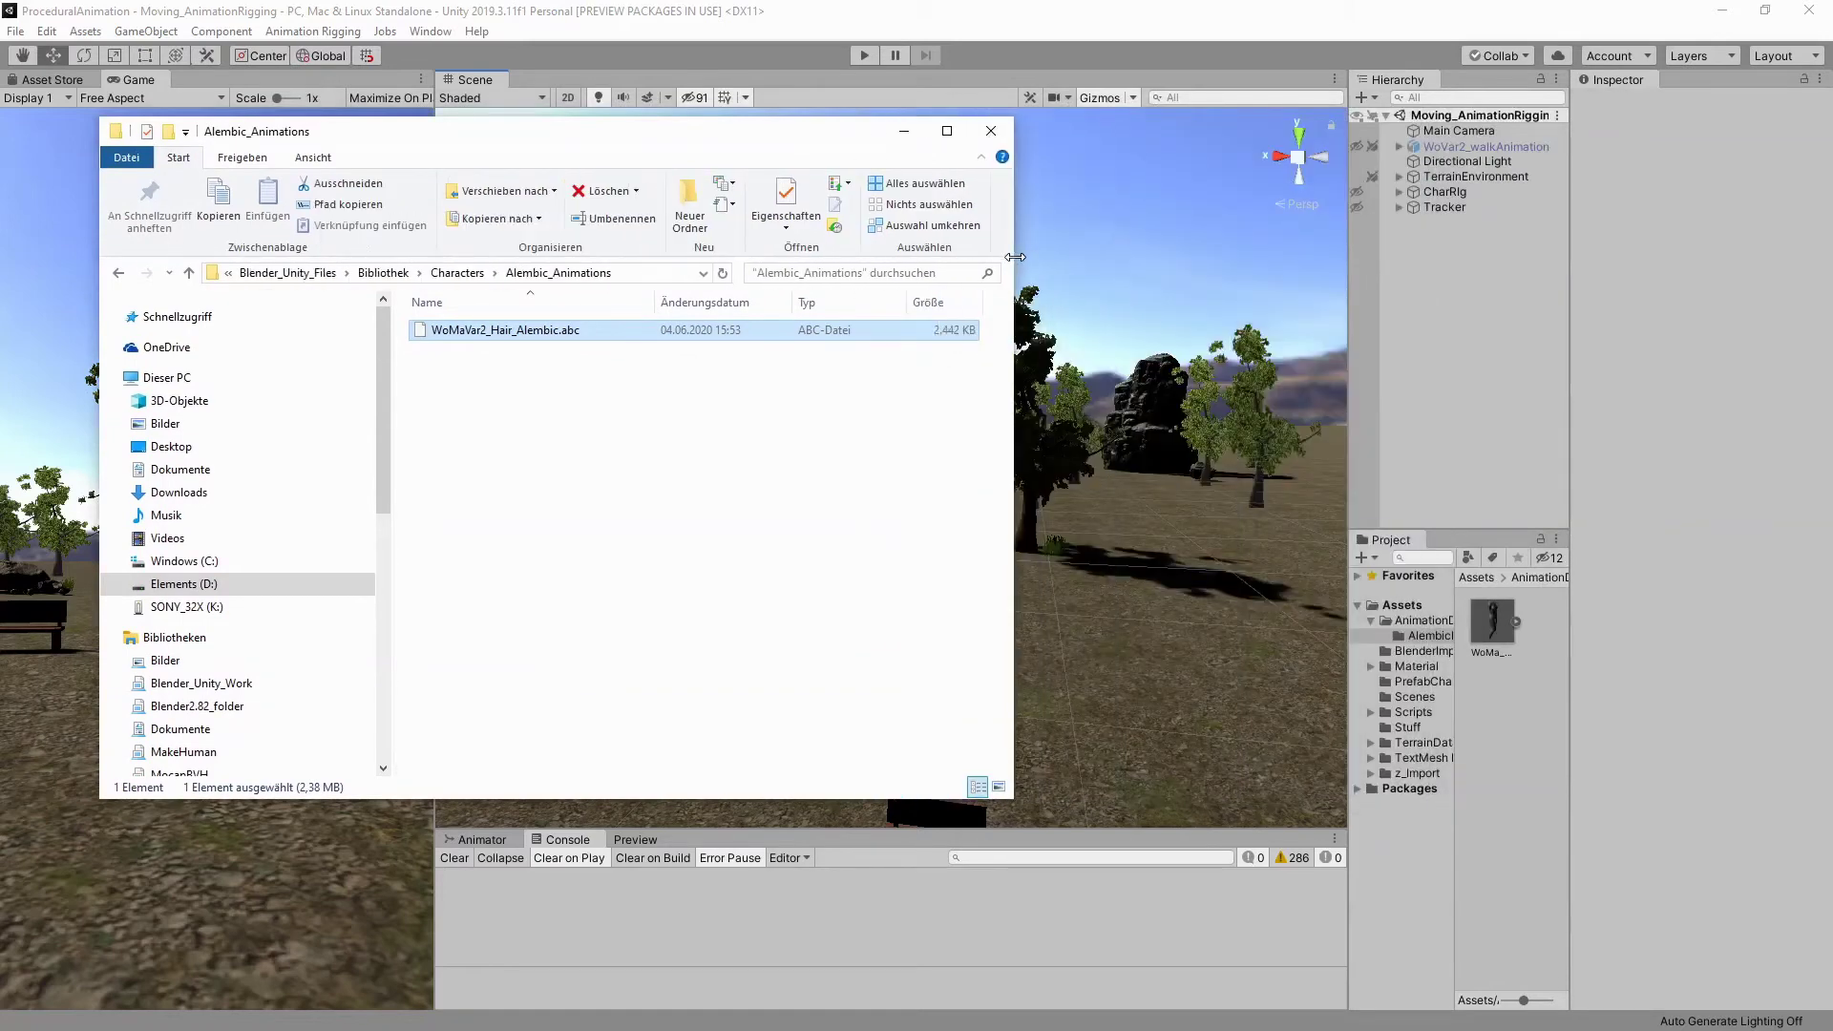
pyautogui.moveTo(1347, 459); pyautogui.dragTo(1007, 459)
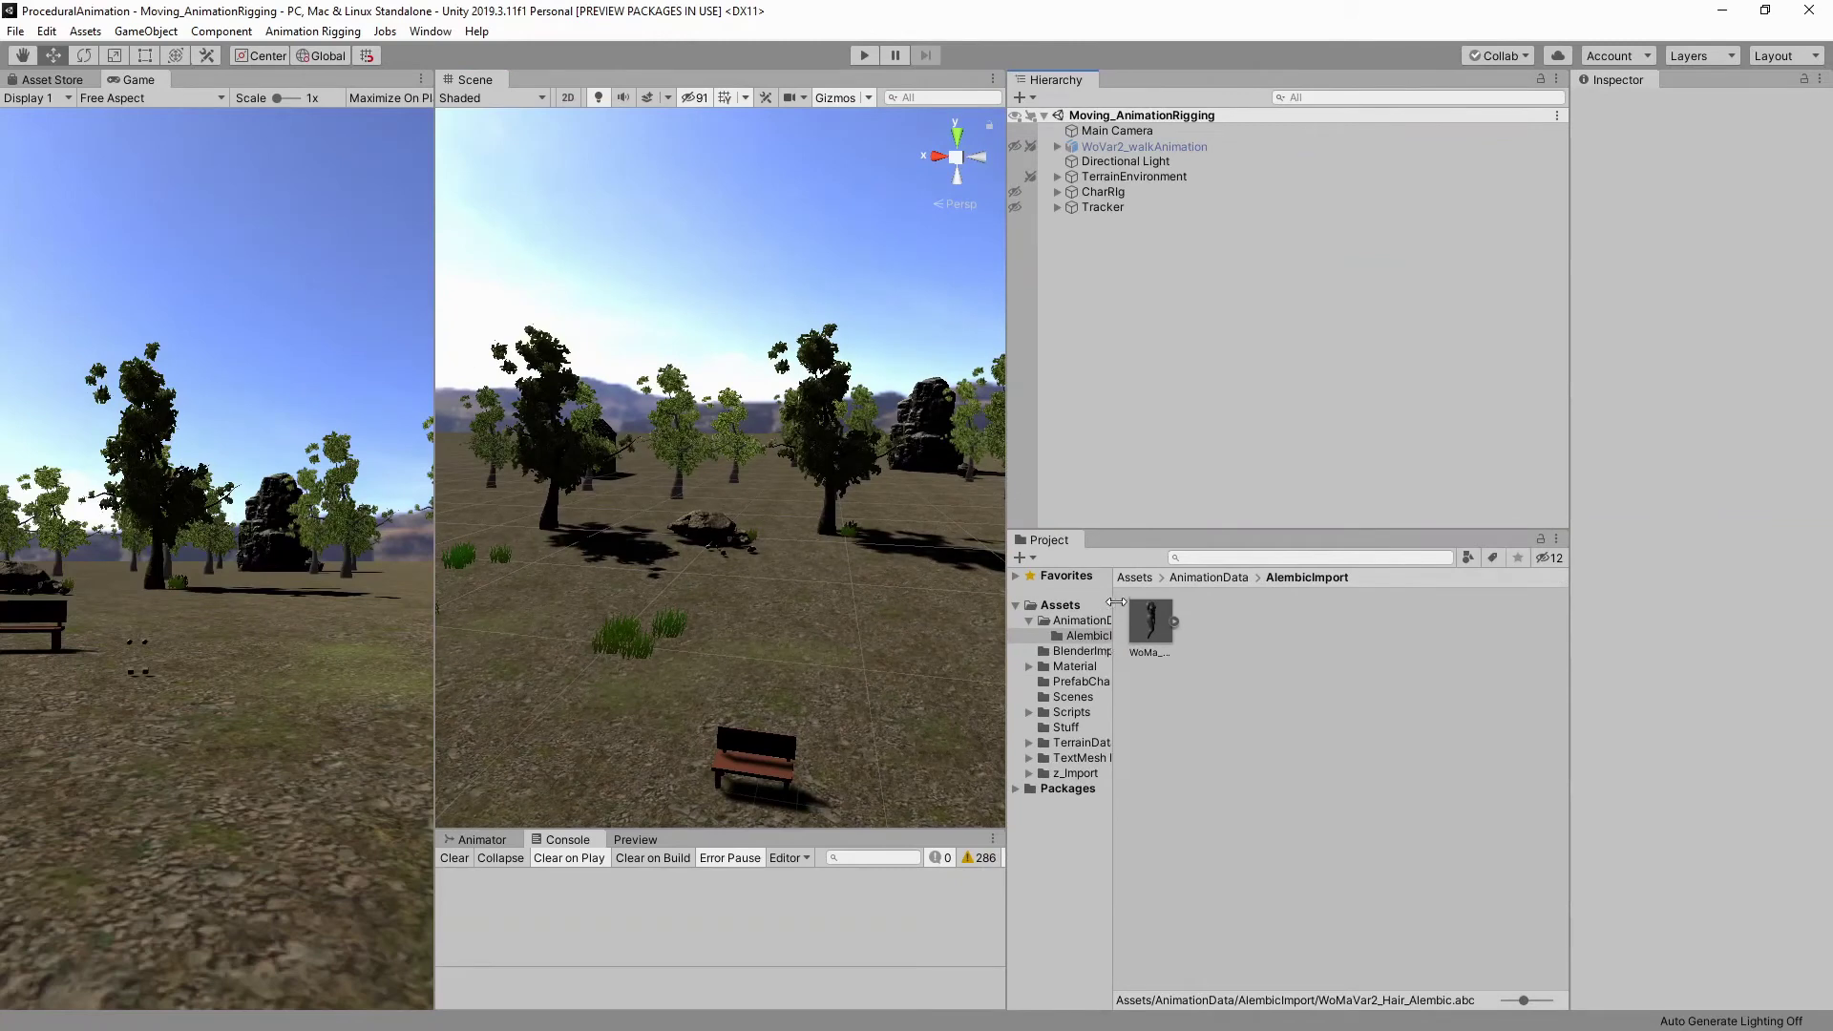
pyautogui.moveTo(1111, 650); pyautogui.dragTo(1212, 630)
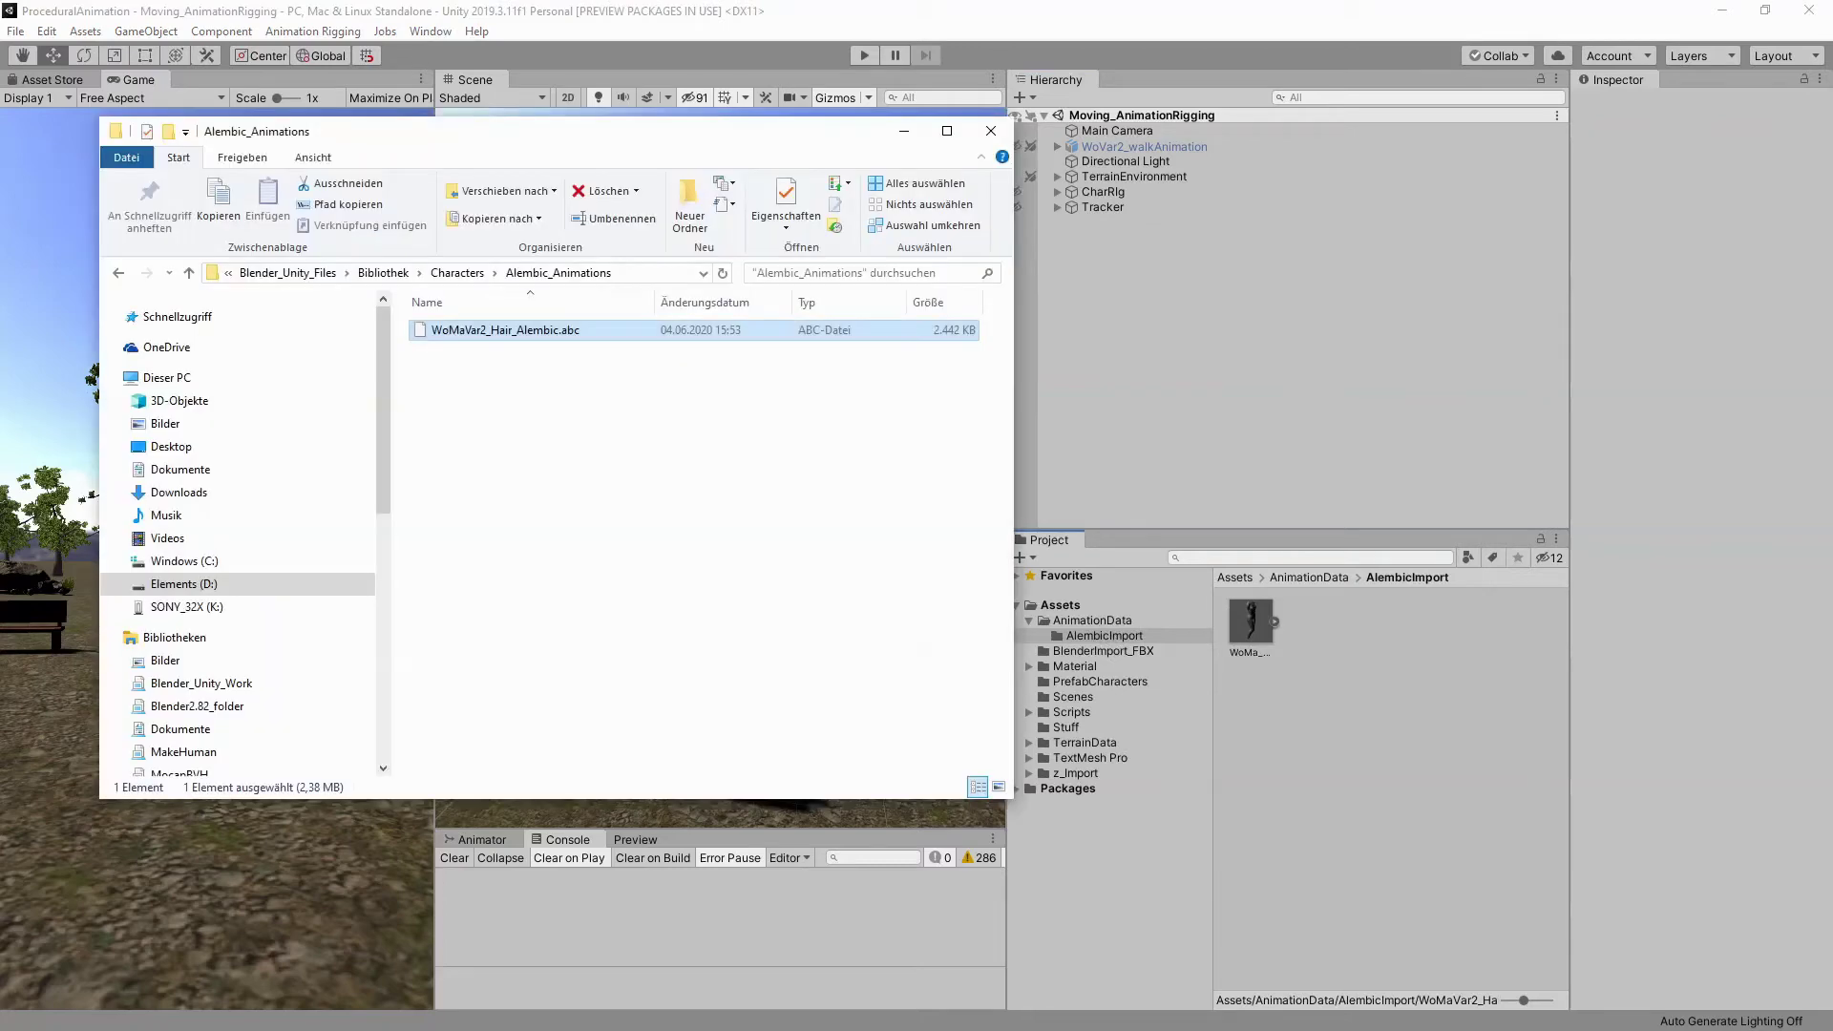
pyautogui.moveTo(514, 334); pyautogui.dragTo(1346, 676)
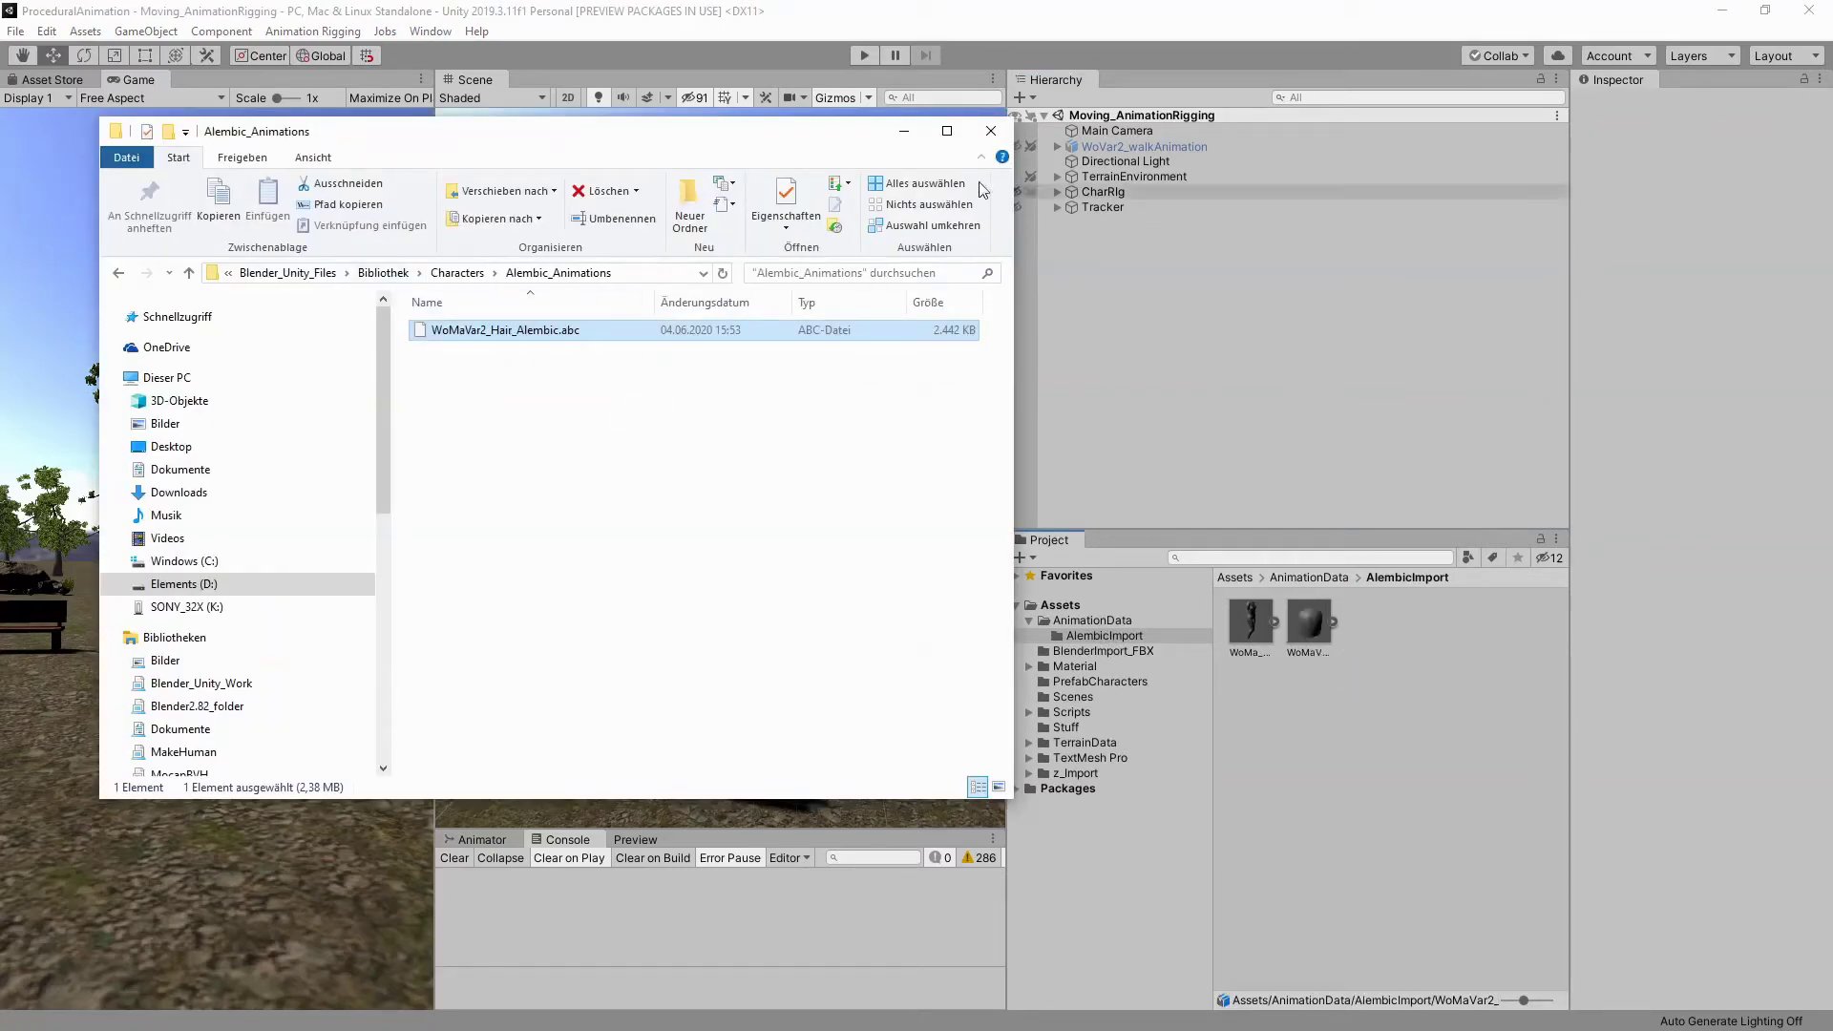
pyautogui.click(903, 131)
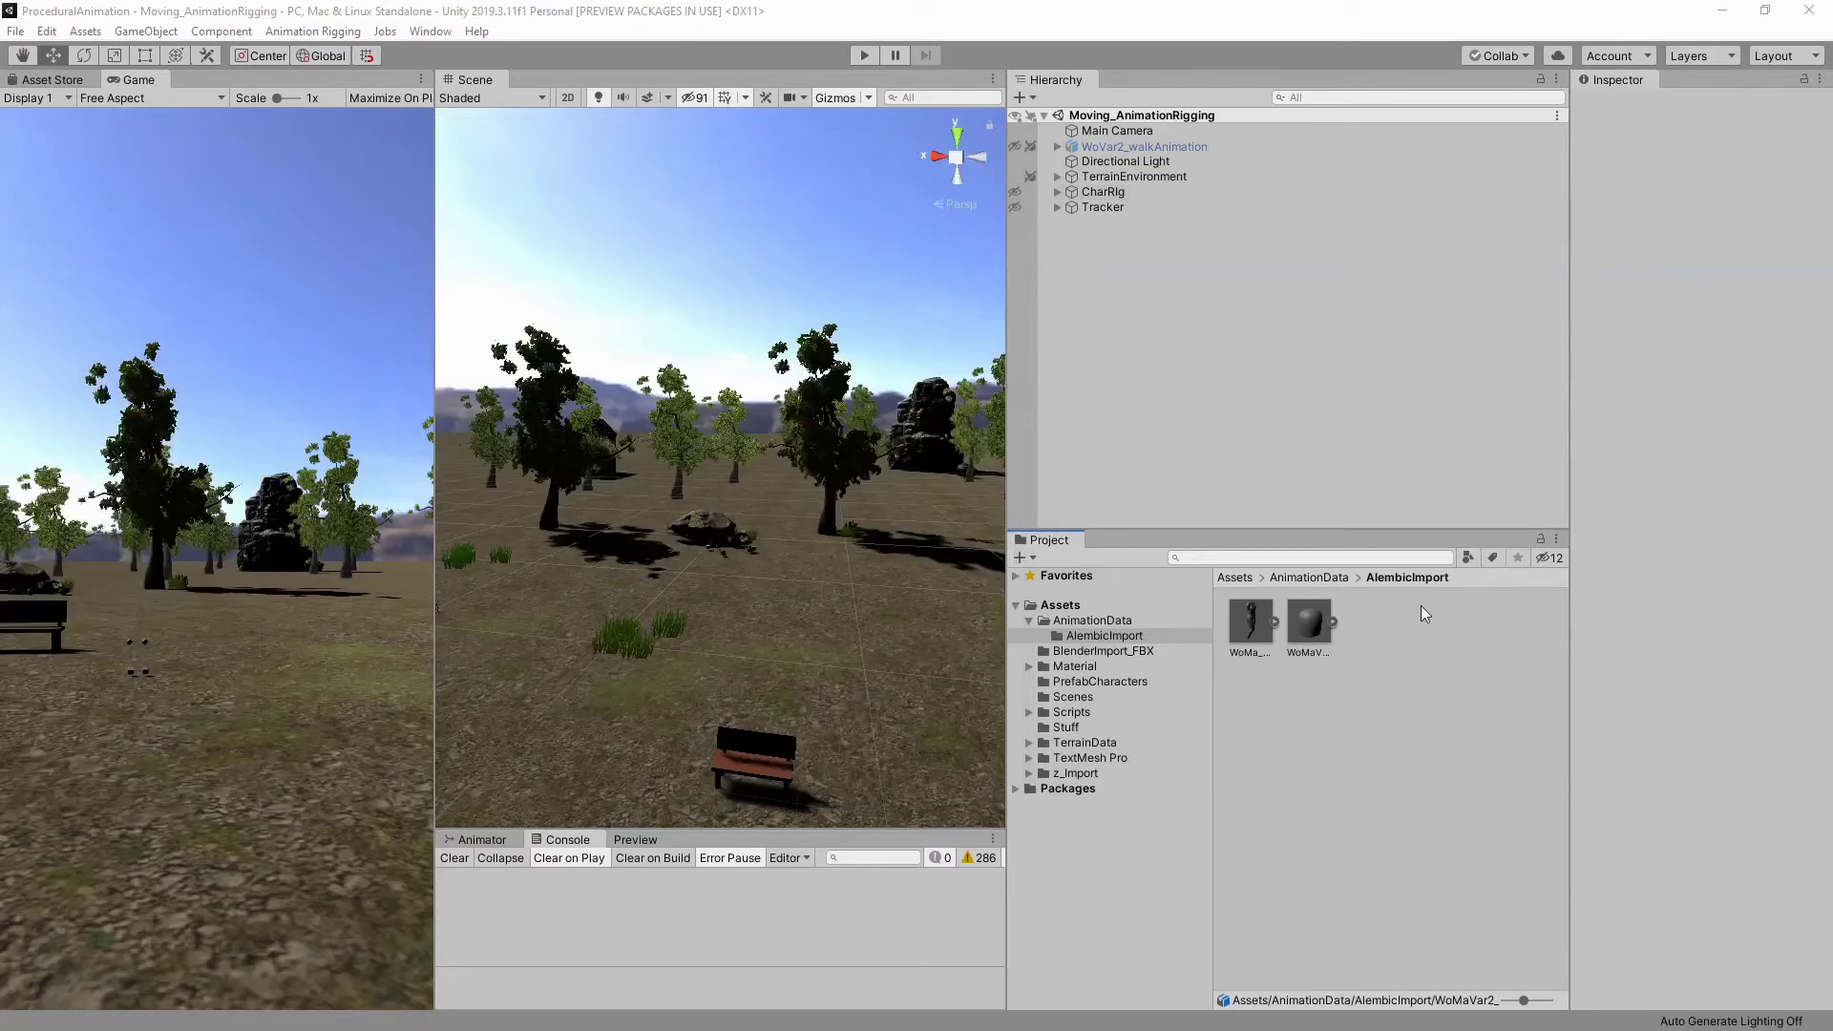
# Import the hair asset at scale factor 0.15 with Import Visibility off, and apply
pyautogui.click(1308, 620)
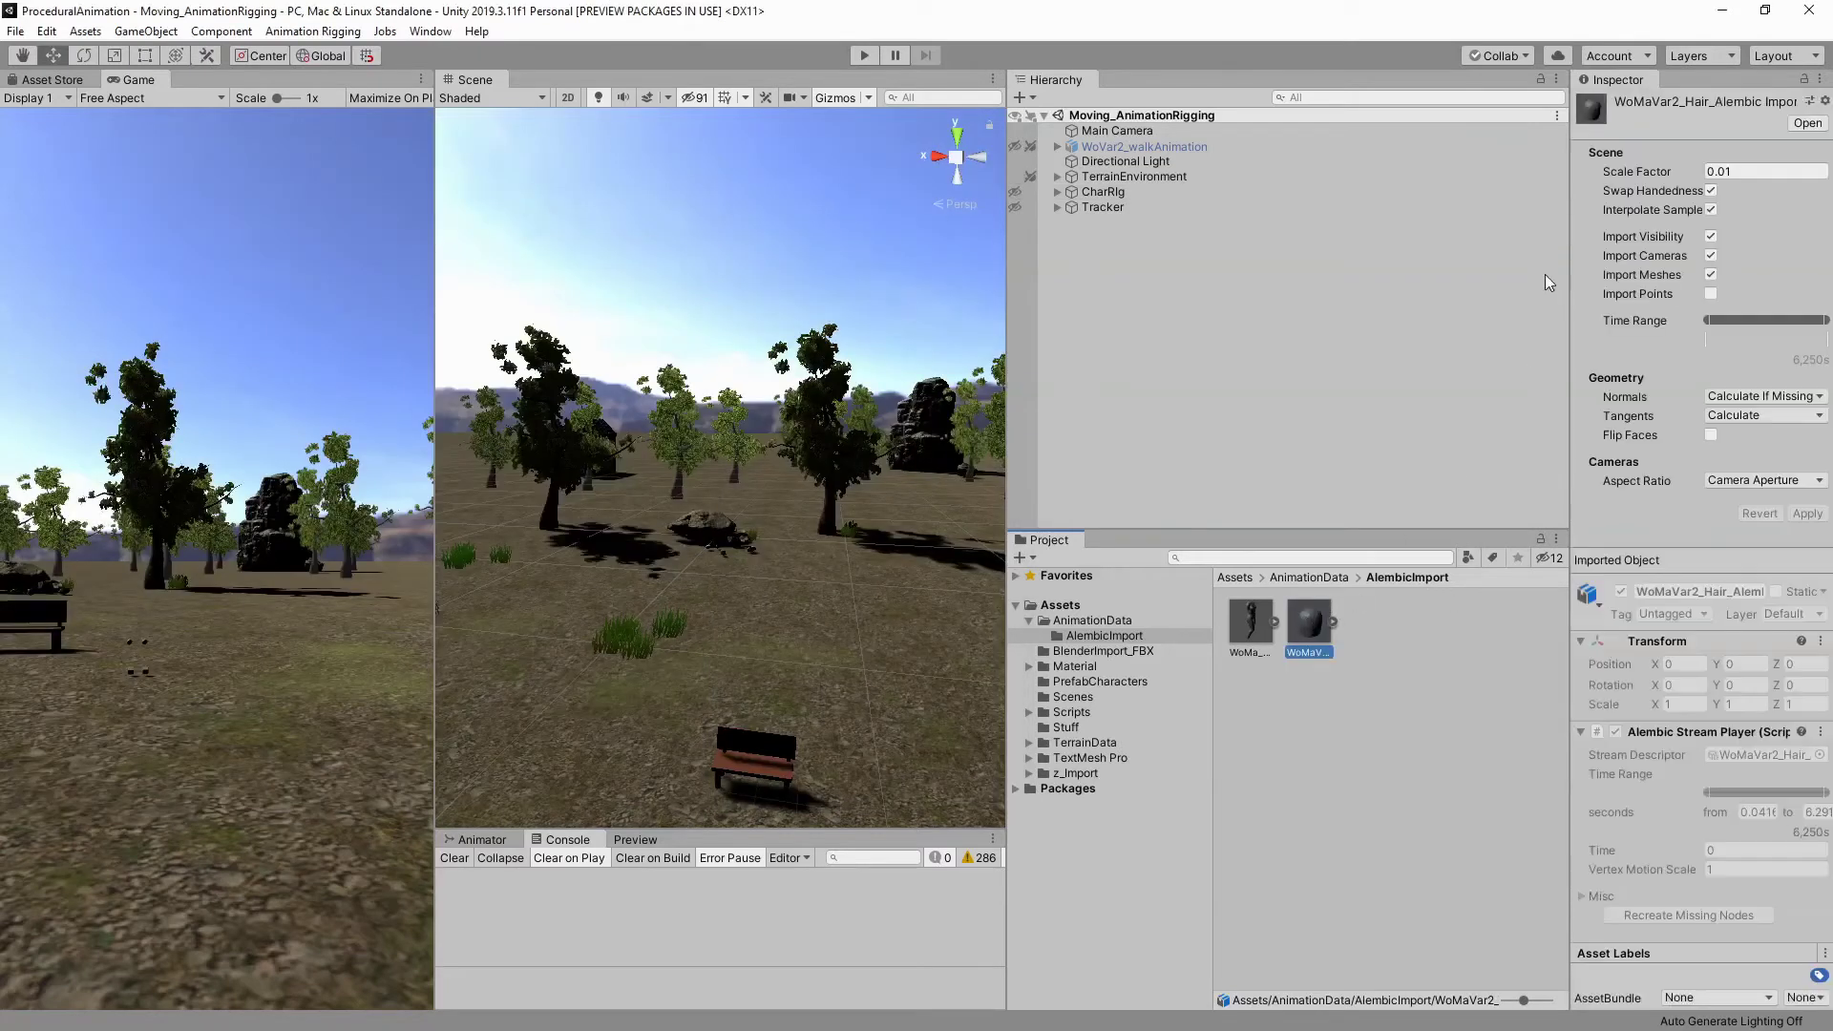
pyautogui.moveTo(1571, 255); pyautogui.dragTo(1398, 255)
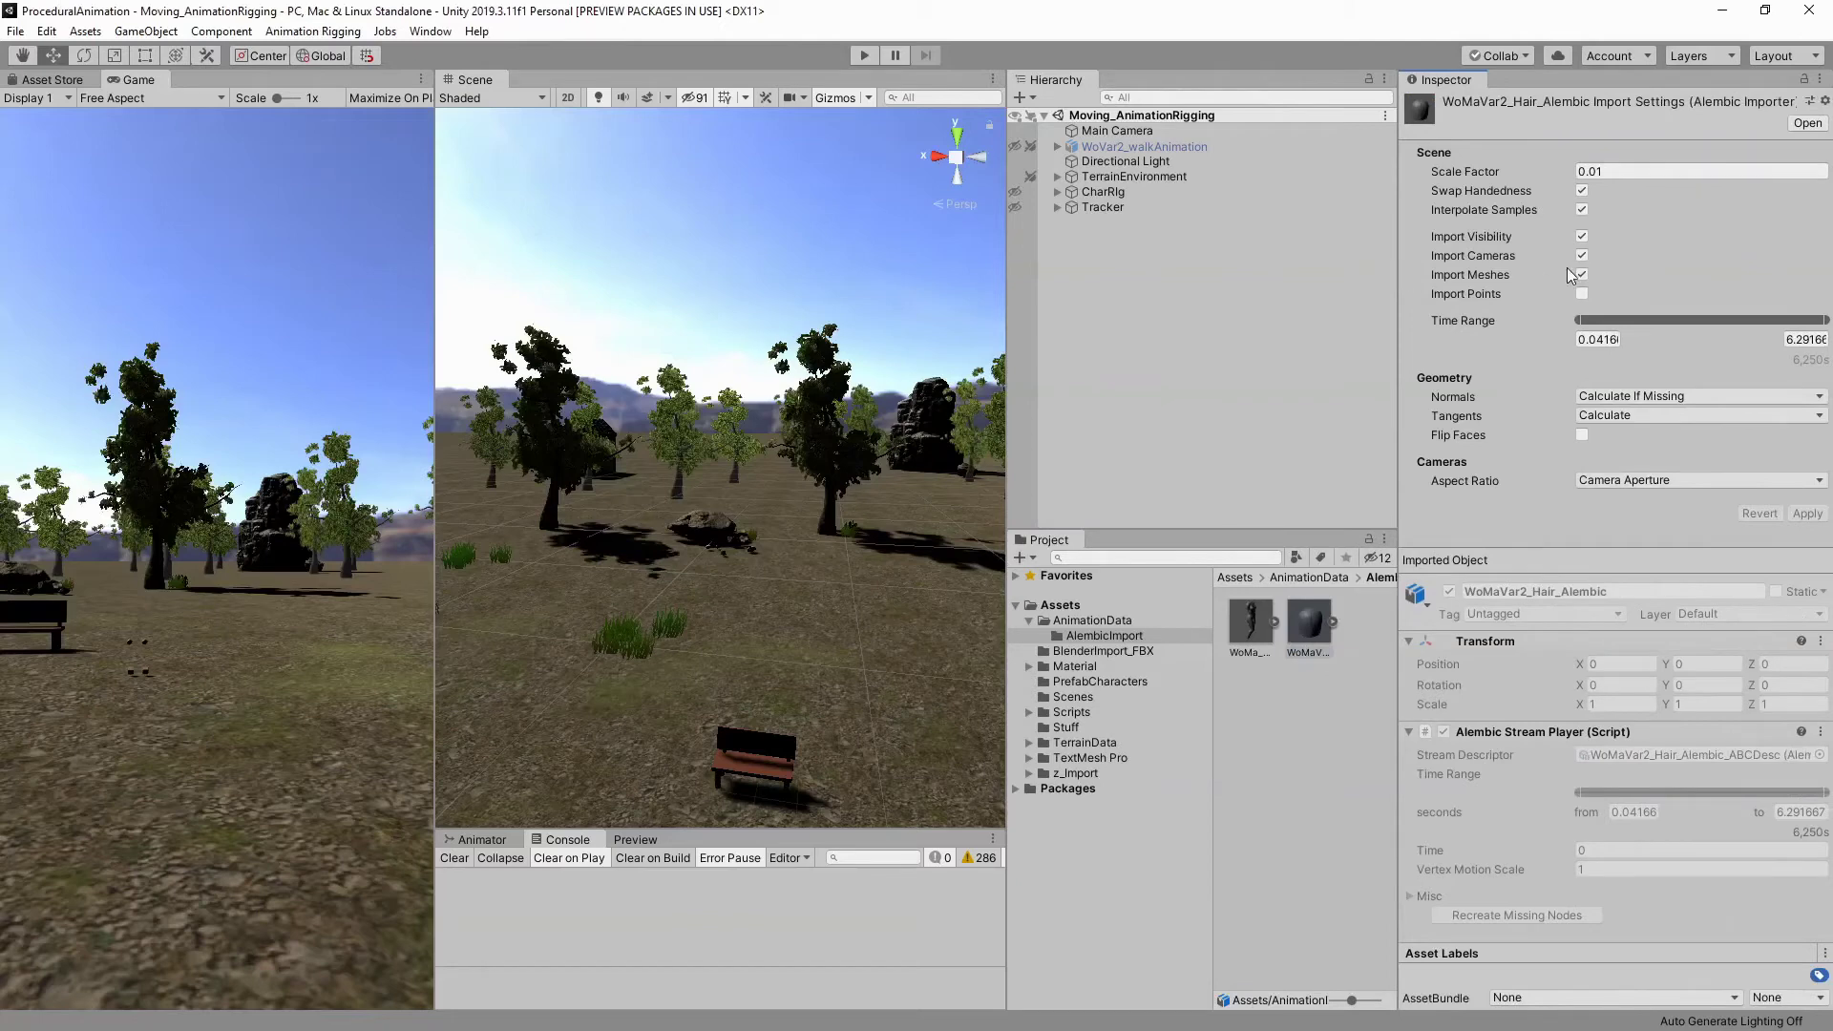
pyautogui.click(1582, 236)
pyautogui.click(1586, 171)
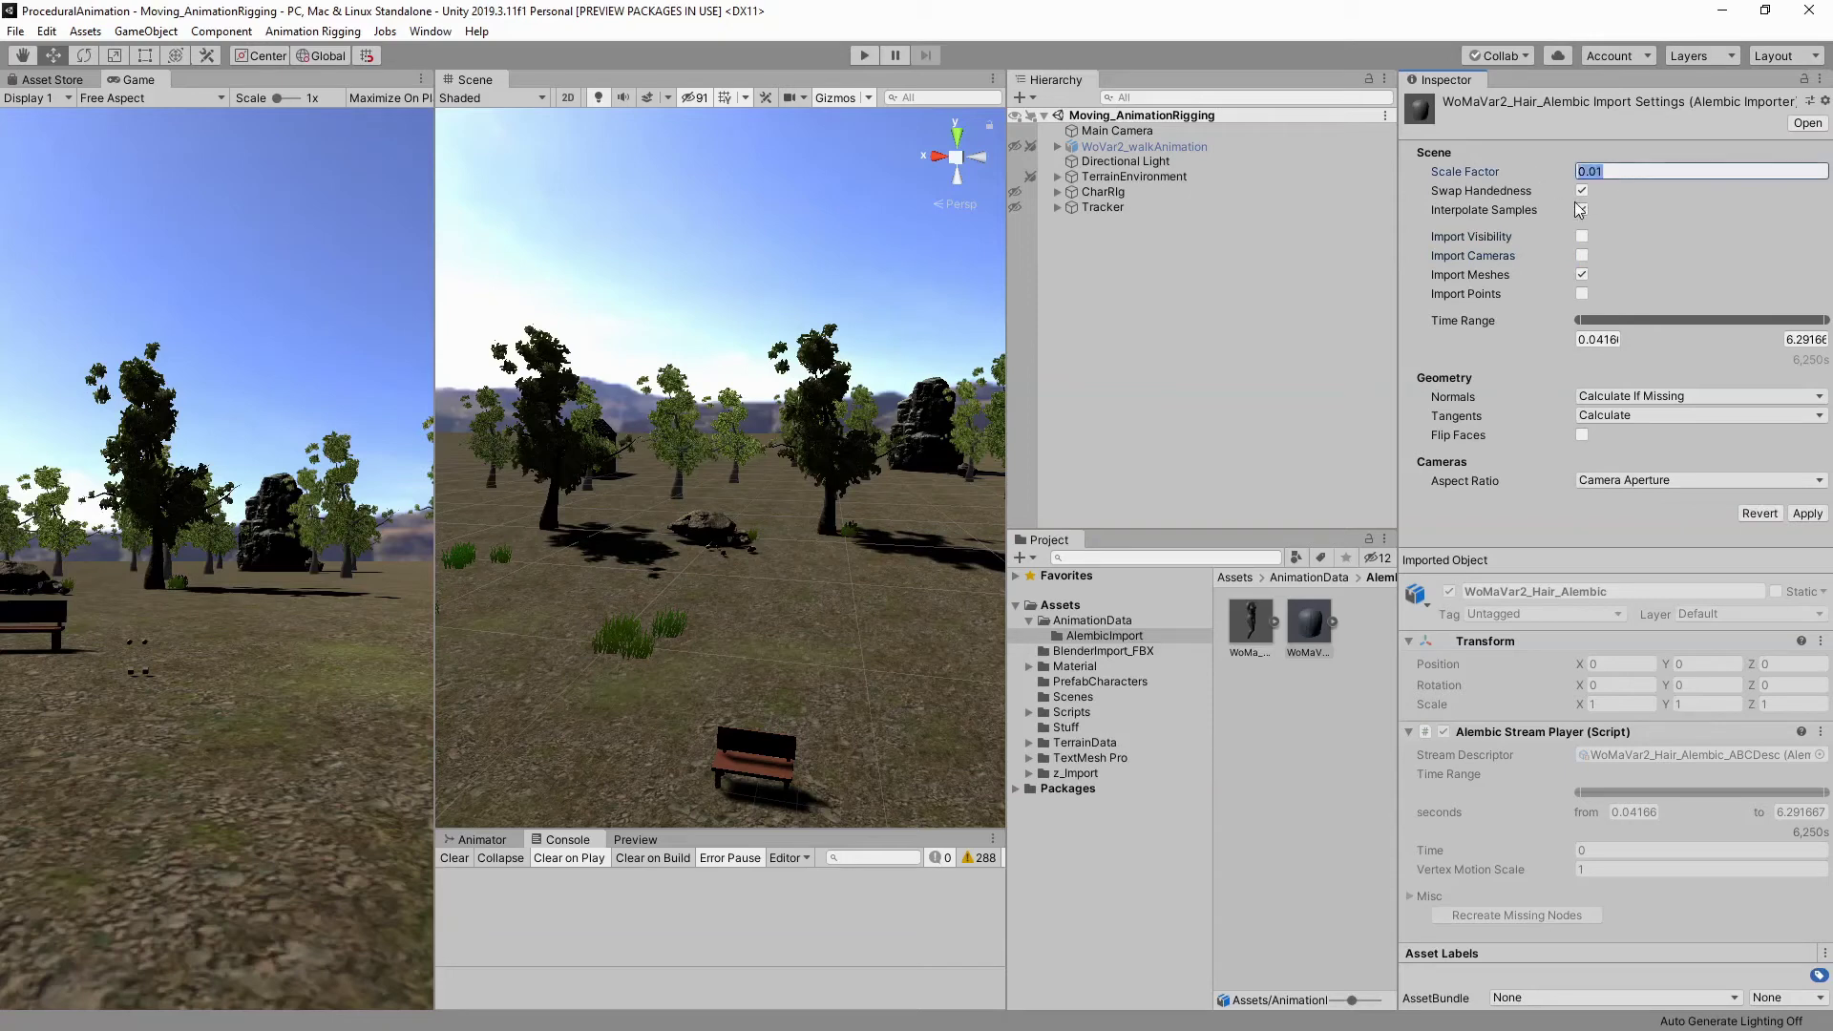
pyautogui.write(',15')
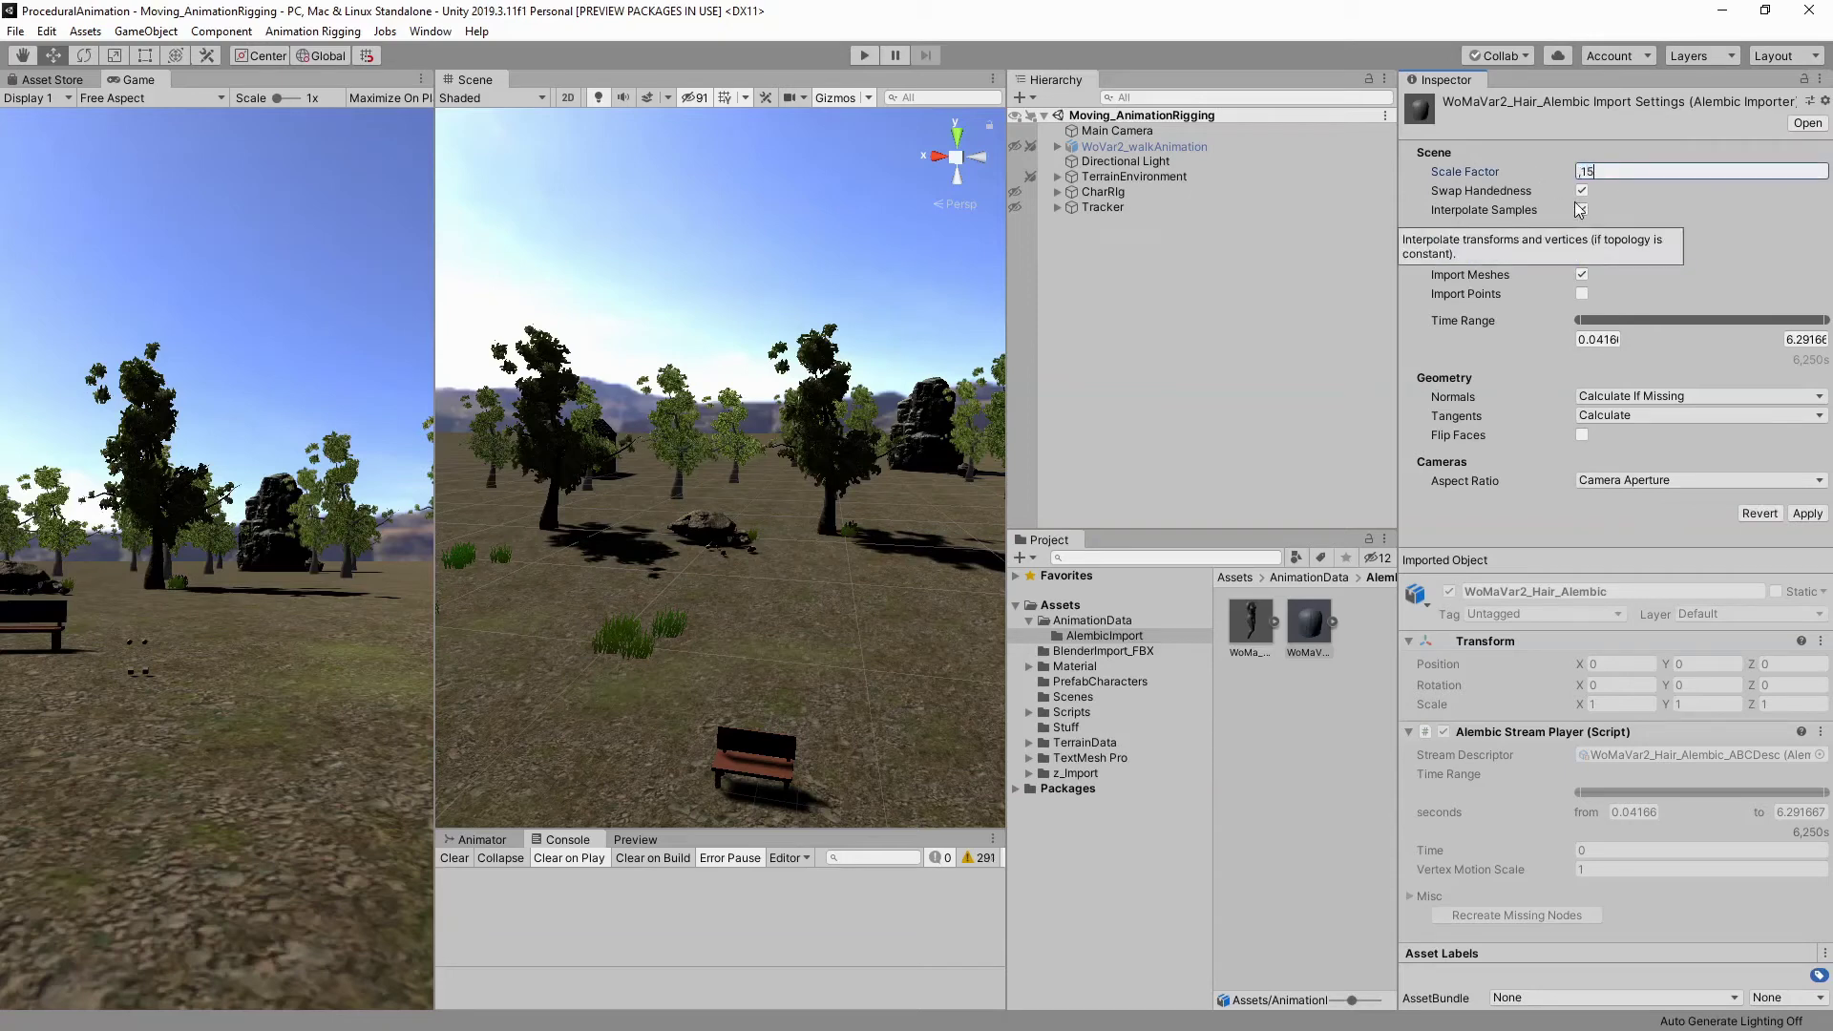
pyautogui.press('Return')
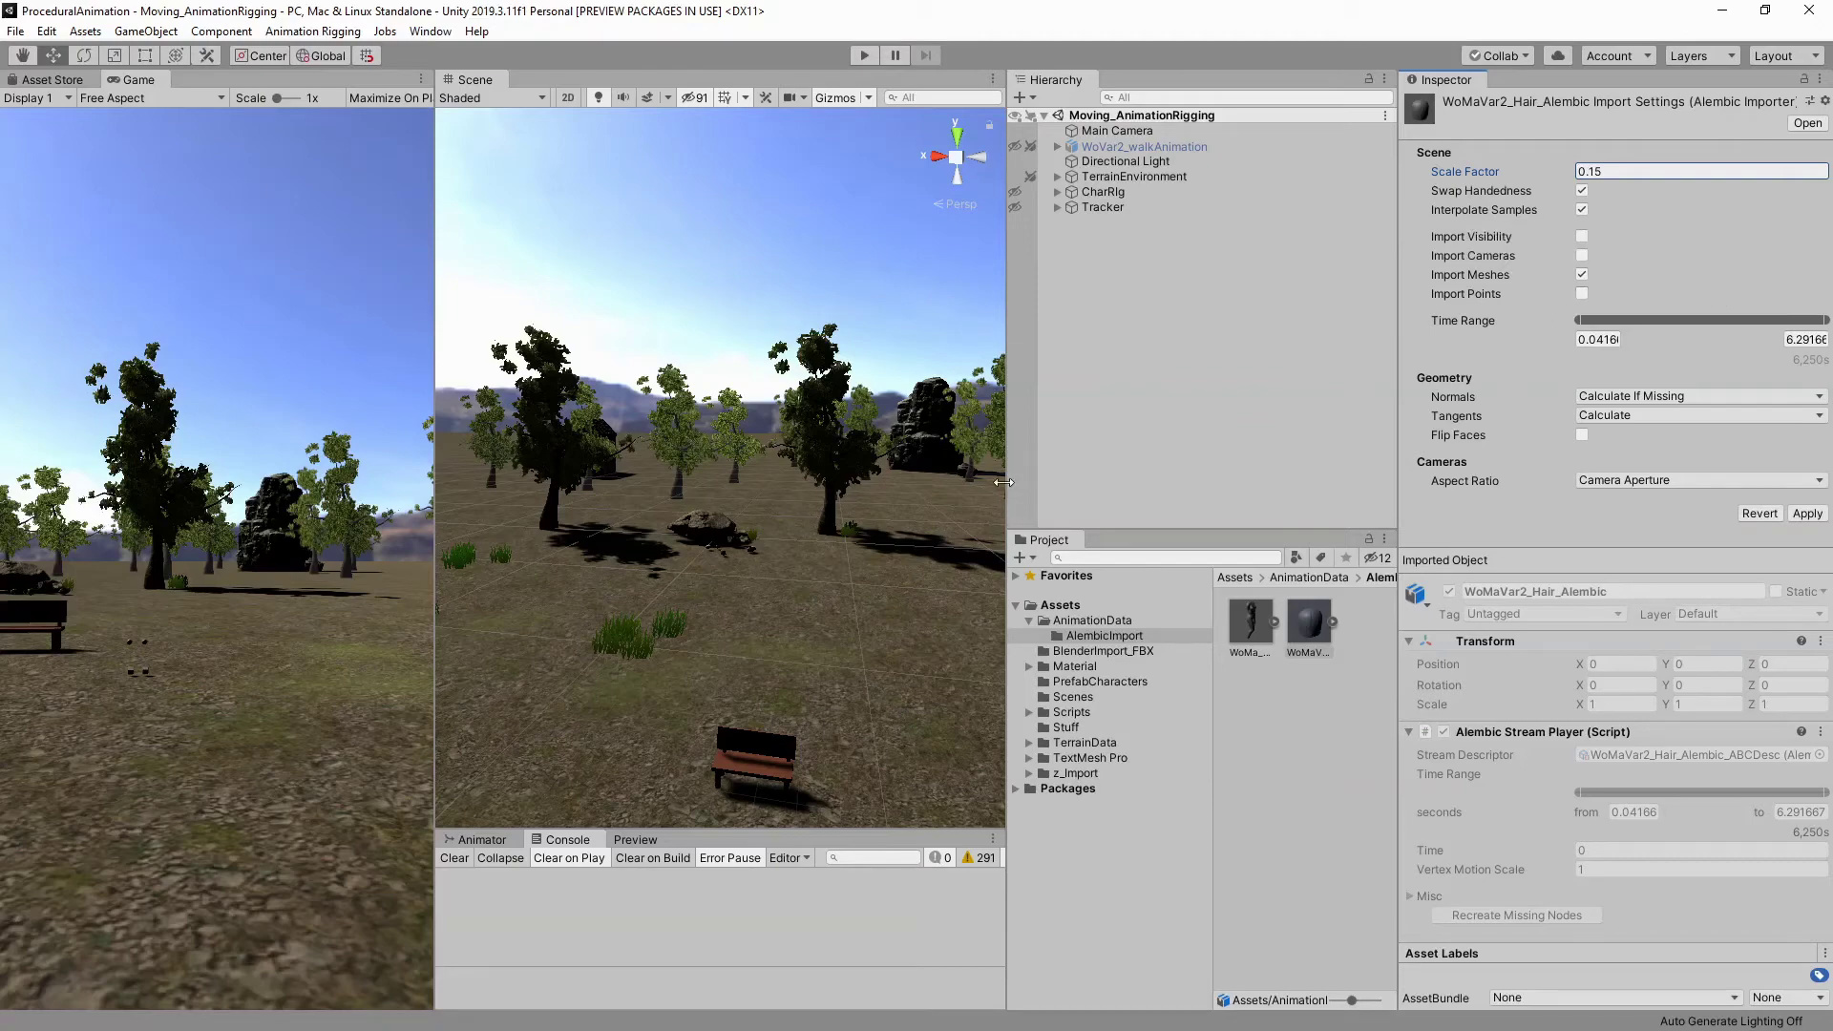
pyautogui.moveTo(1003, 482); pyautogui.dragTo(1123, 482)
pyautogui.keyDown('alt'); pyautogui.moveTo(954, 534); pyautogui.dragTo(881, 525); pyautogui.keyUp('alt')
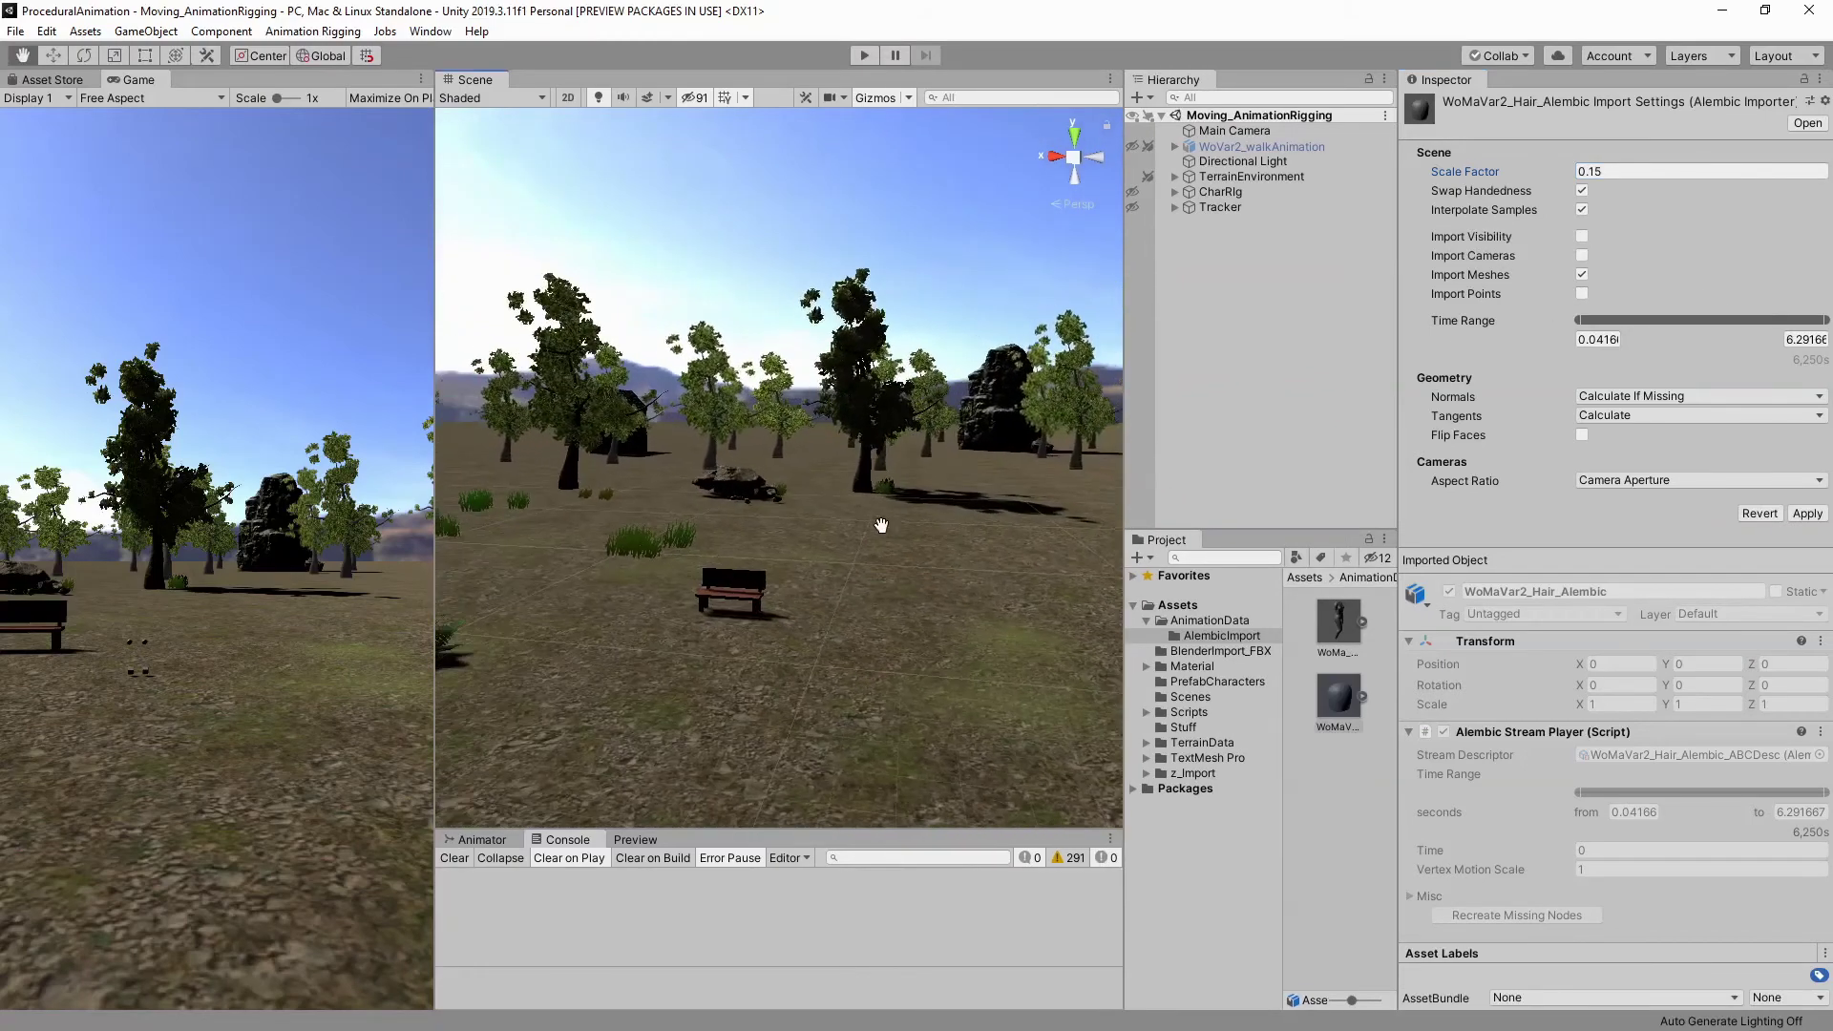
pyautogui.click(1820, 514)
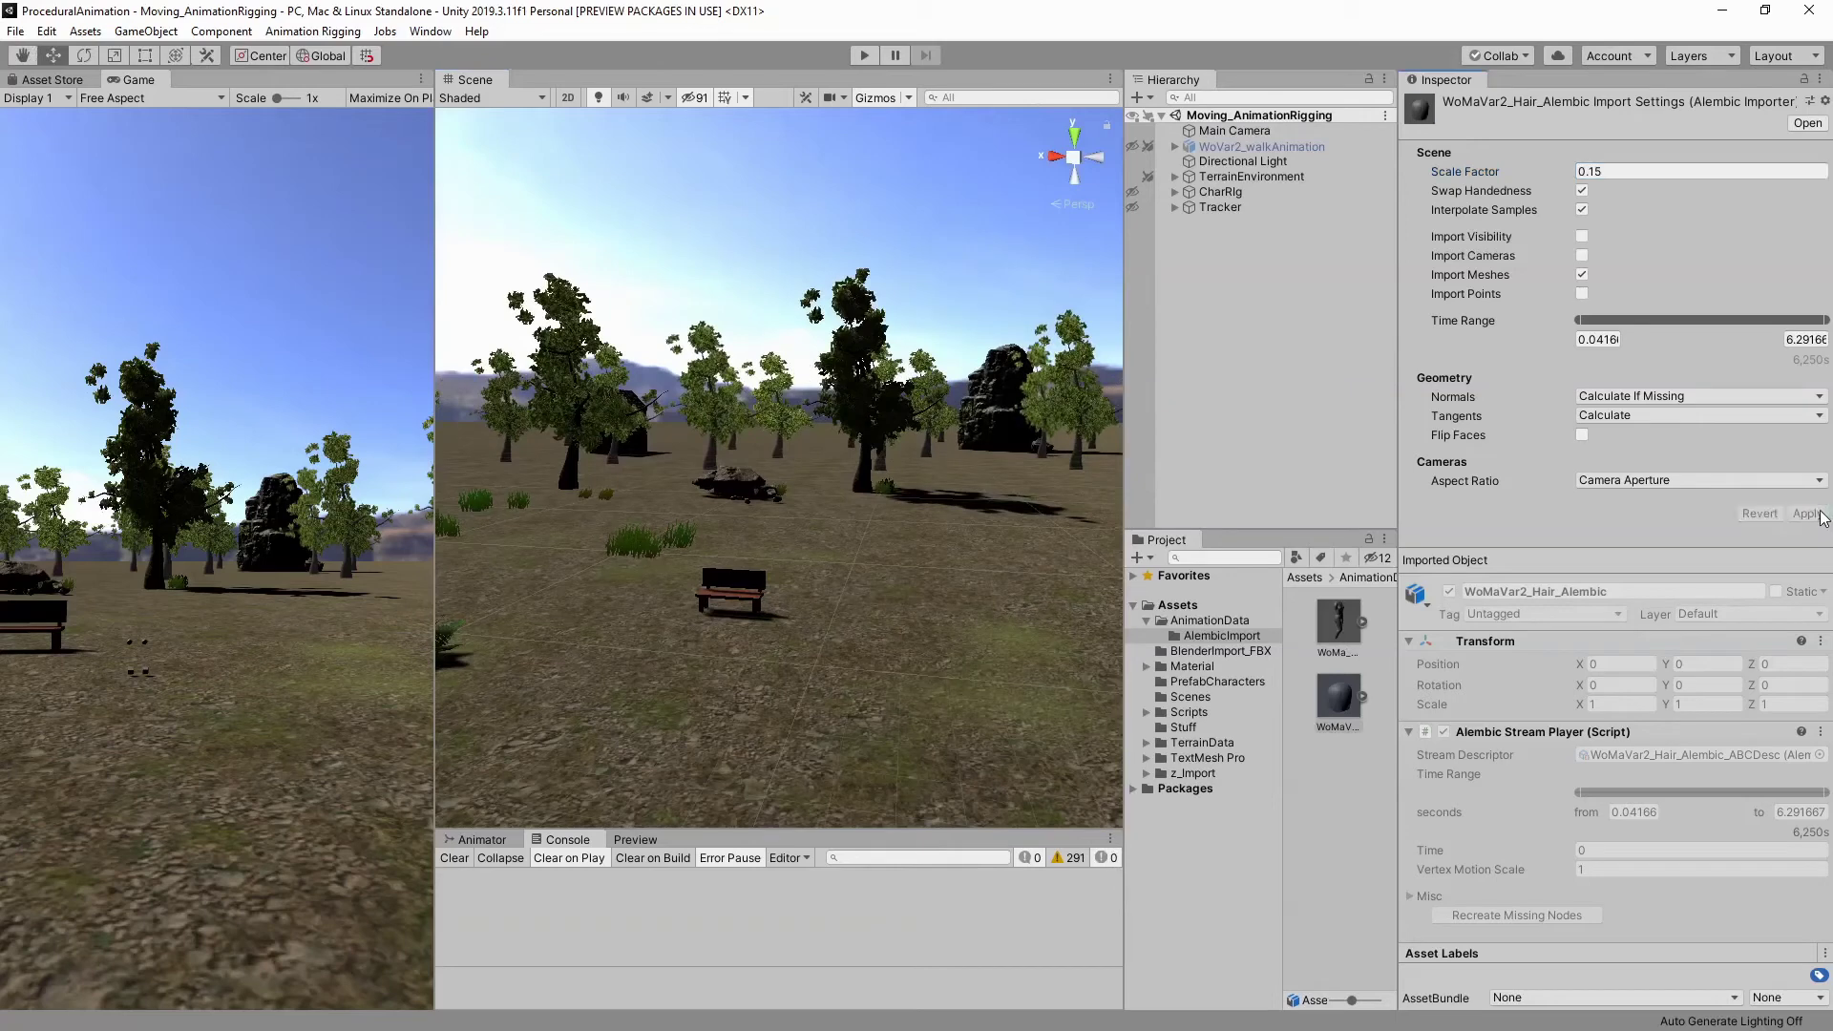
# Place the hair Alembic asset in the scene near the bench and raise it
pyautogui.moveTo(1397, 445); pyautogui.dragTo(1570, 446)
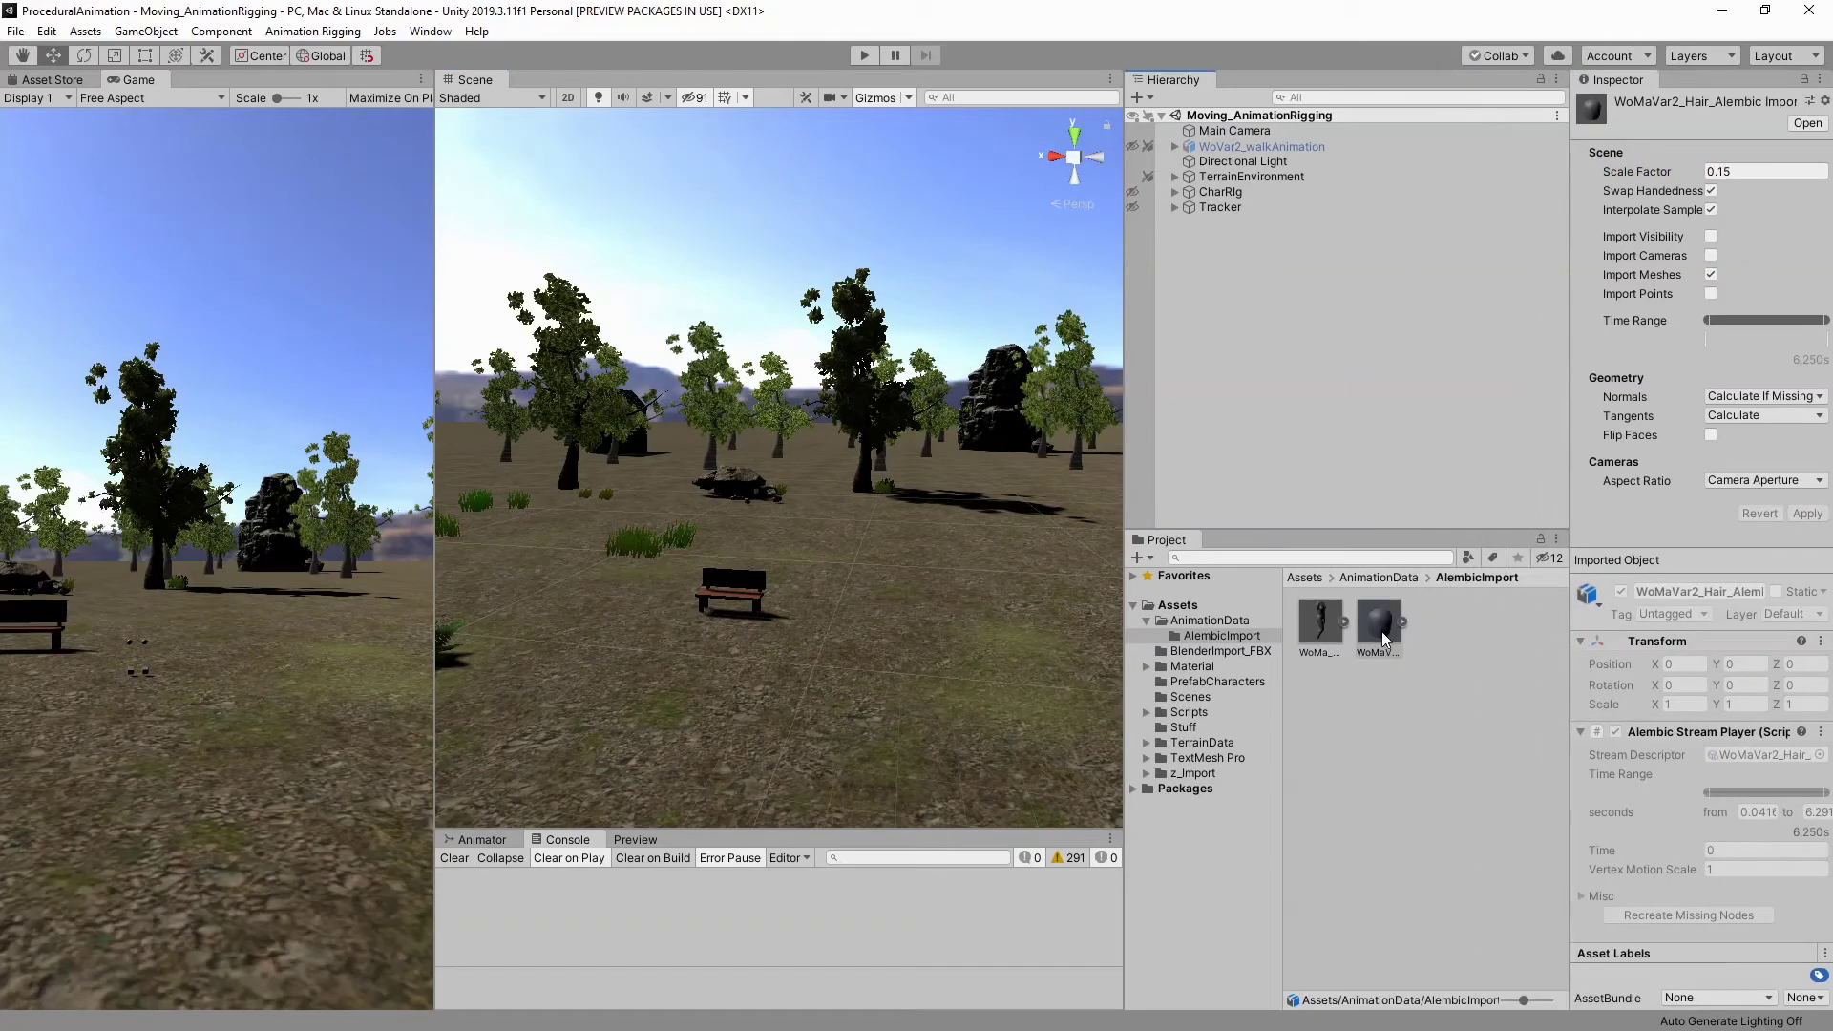
pyautogui.moveTo(1382, 632); pyautogui.dragTo(920, 529)
pyautogui.moveTo(905, 630); pyautogui.dragTo(912, 657)
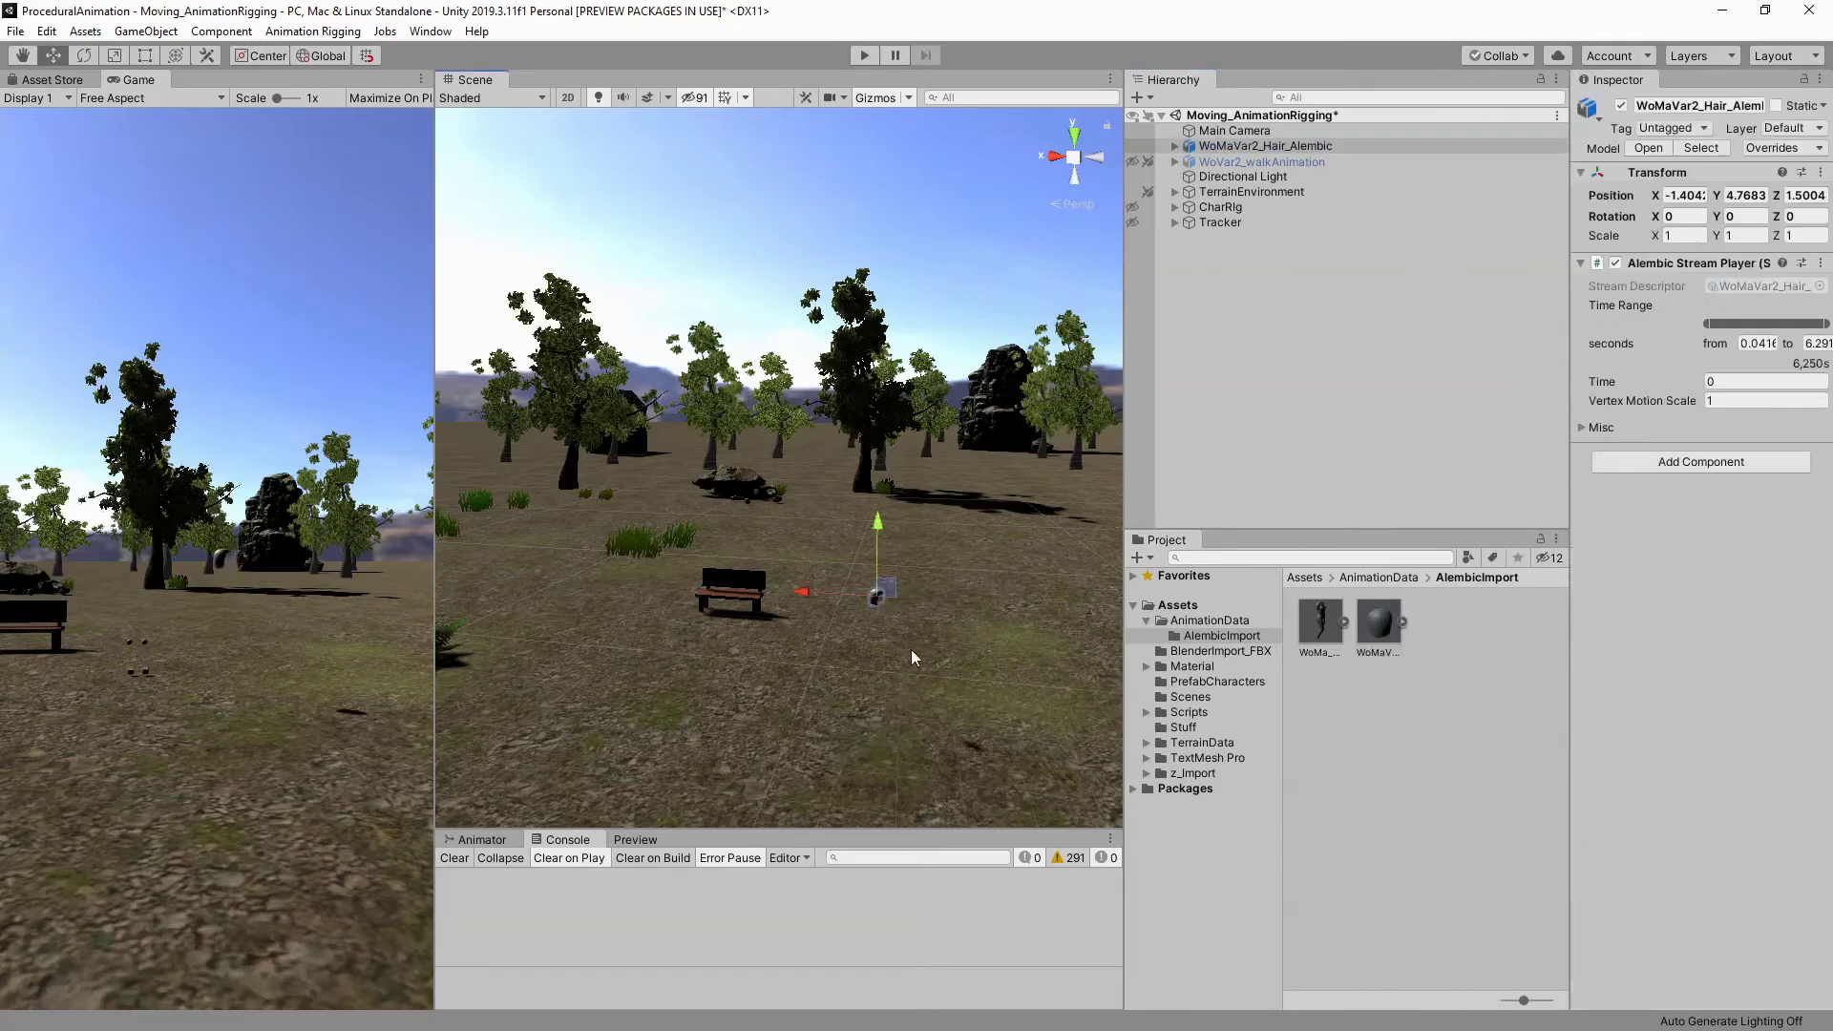
pyautogui.scroll(3, 911, 654)
pyautogui.moveTo(878, 552); pyautogui.dragTo(871, 461)
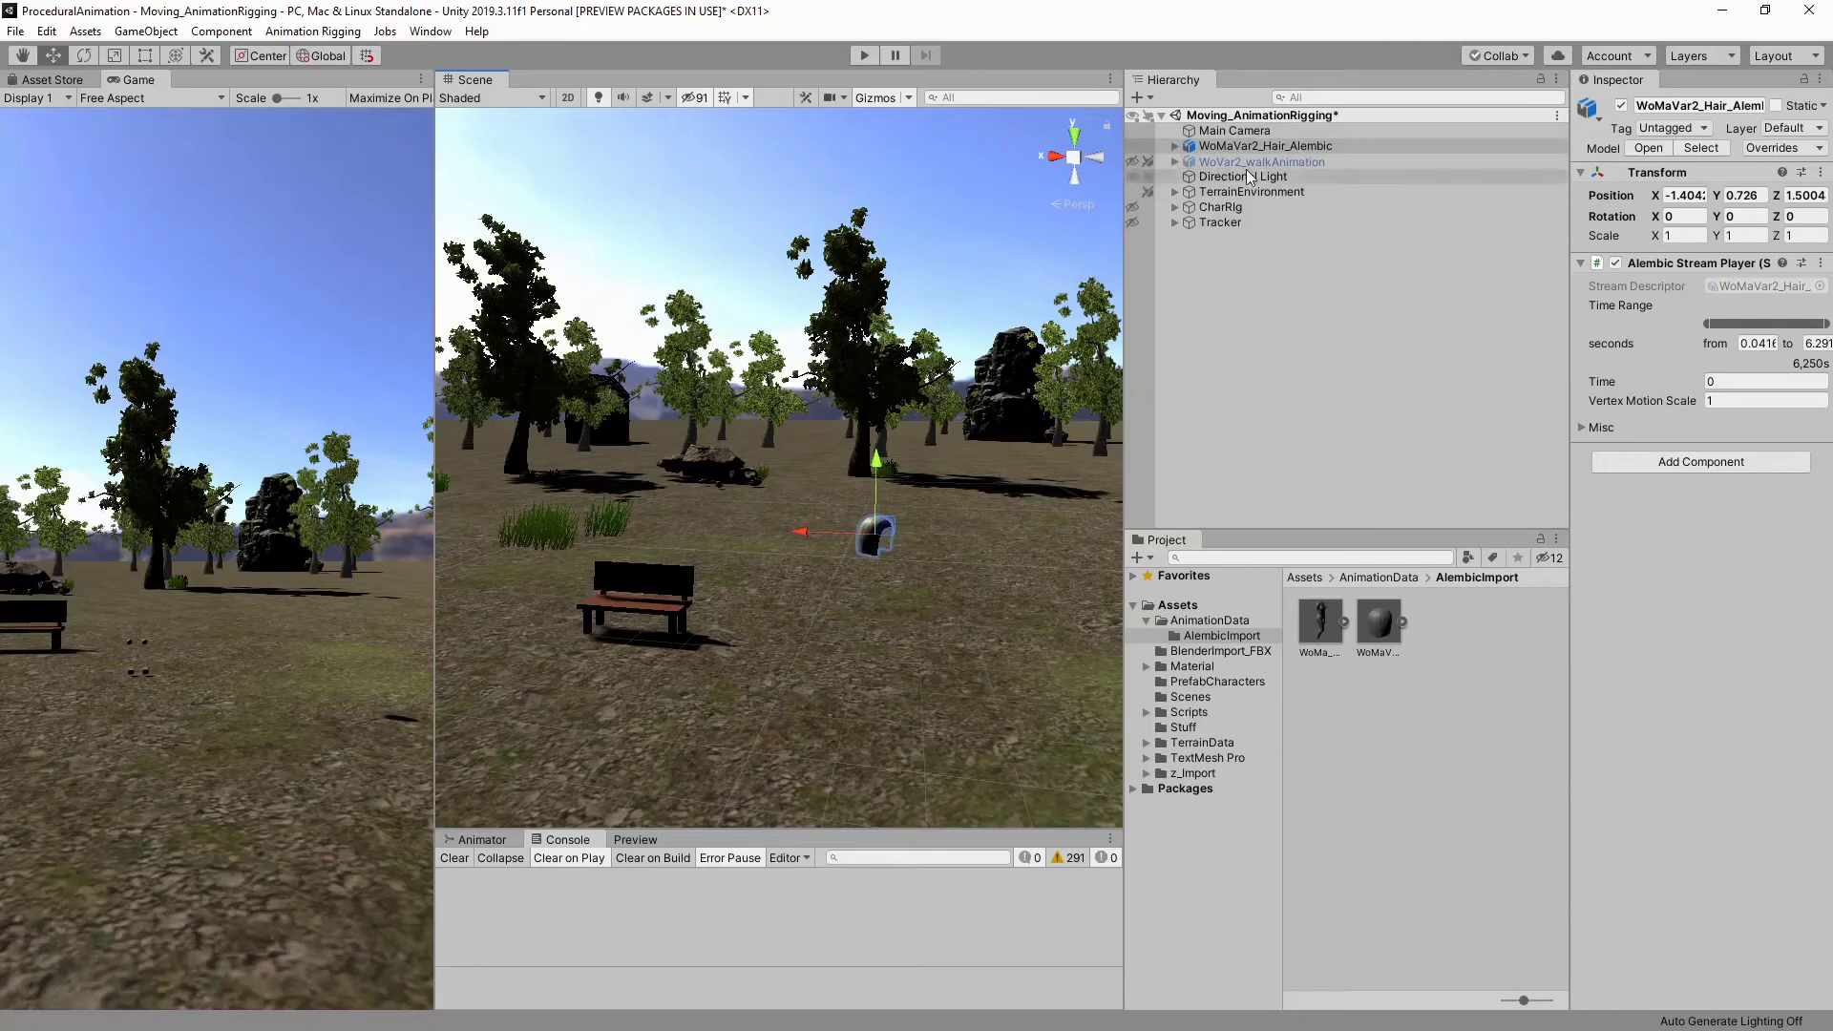
# Save the hair object as an original prefab in the AlembicImport folder
pyautogui.moveTo(1258, 146)
pyautogui.mouseDown()
pyautogui.moveTo(1290, 153)
pyautogui.moveTo(1452, 670)
pyautogui.mouseUp()
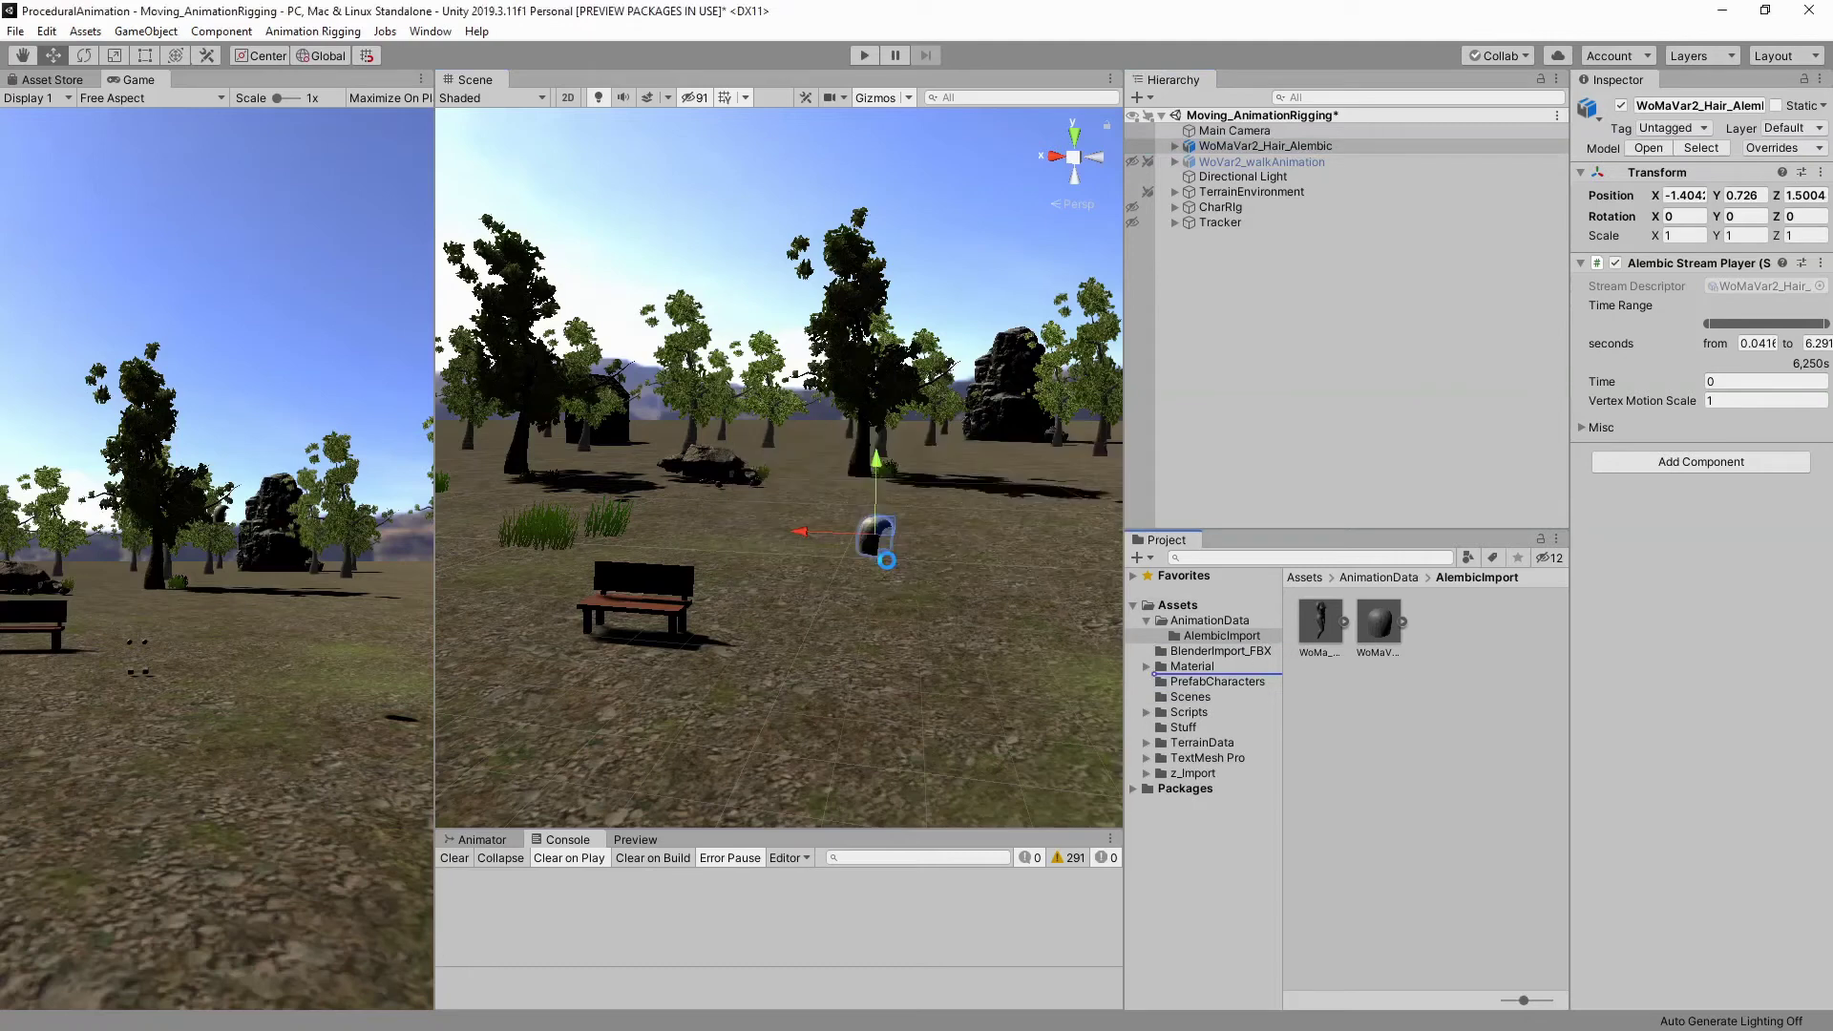
pyautogui.click(878, 562)
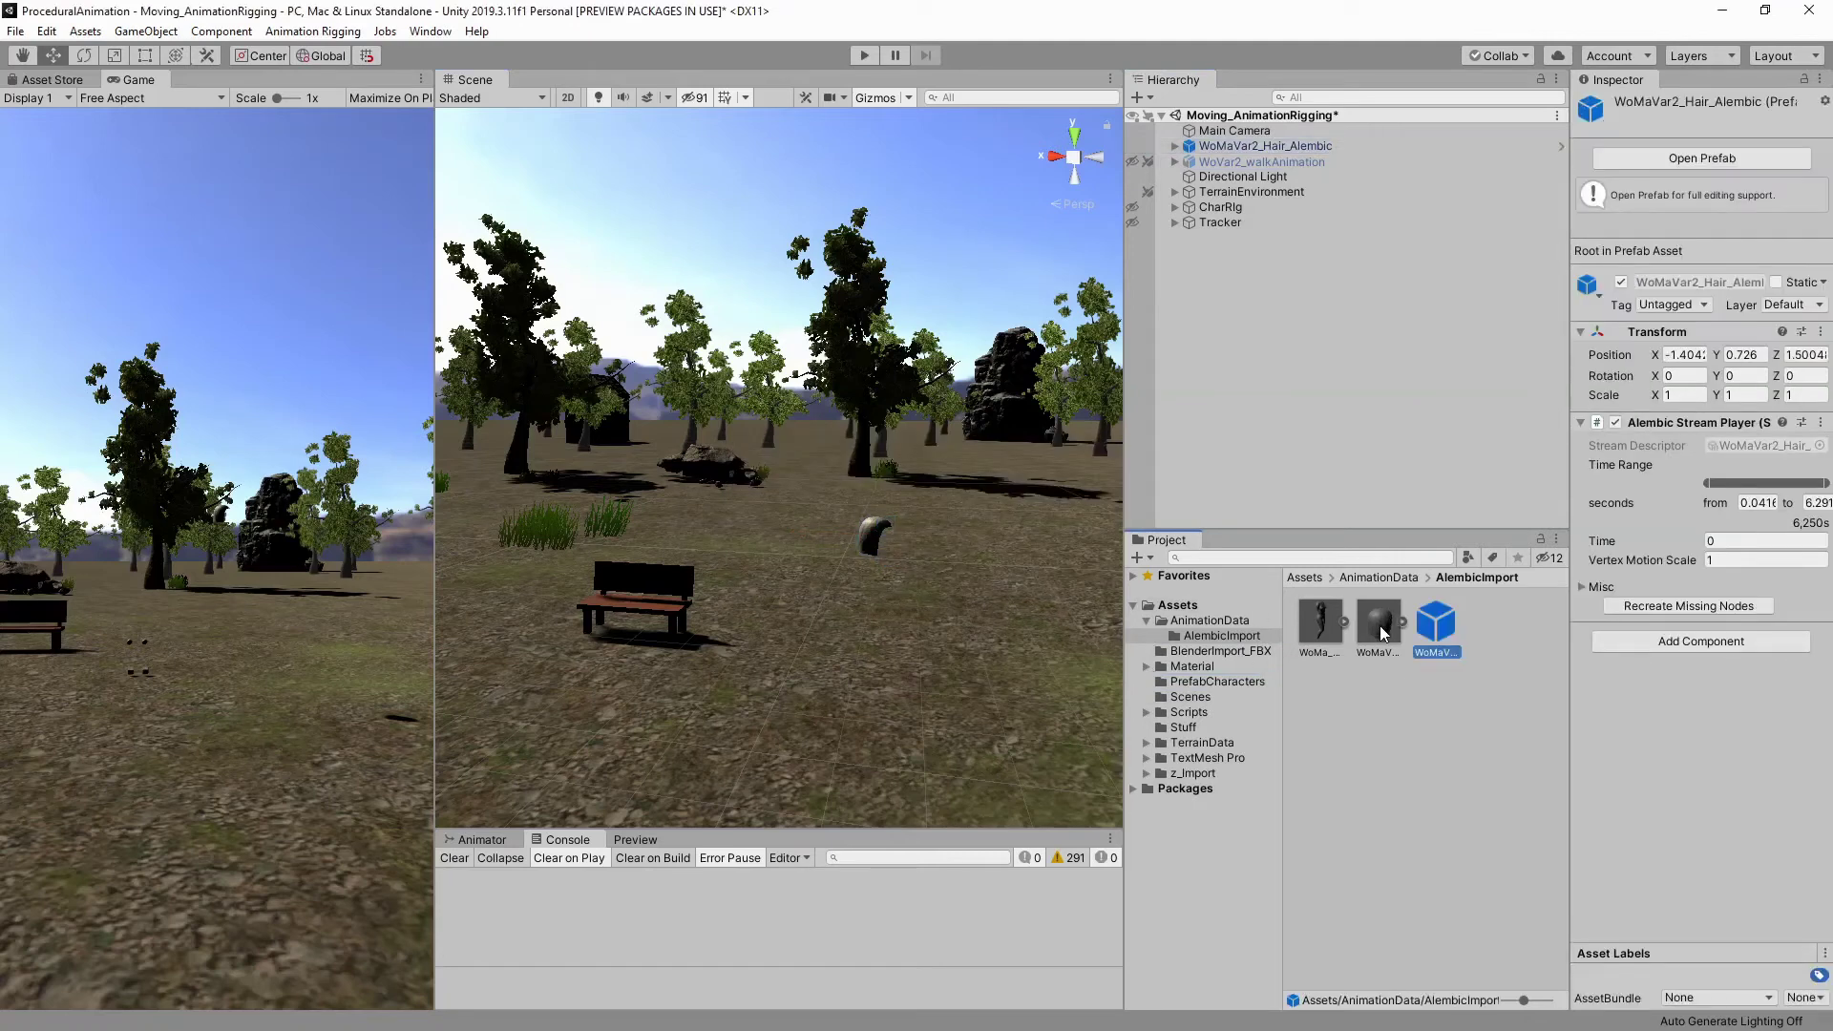
pyautogui.click(1387, 622)
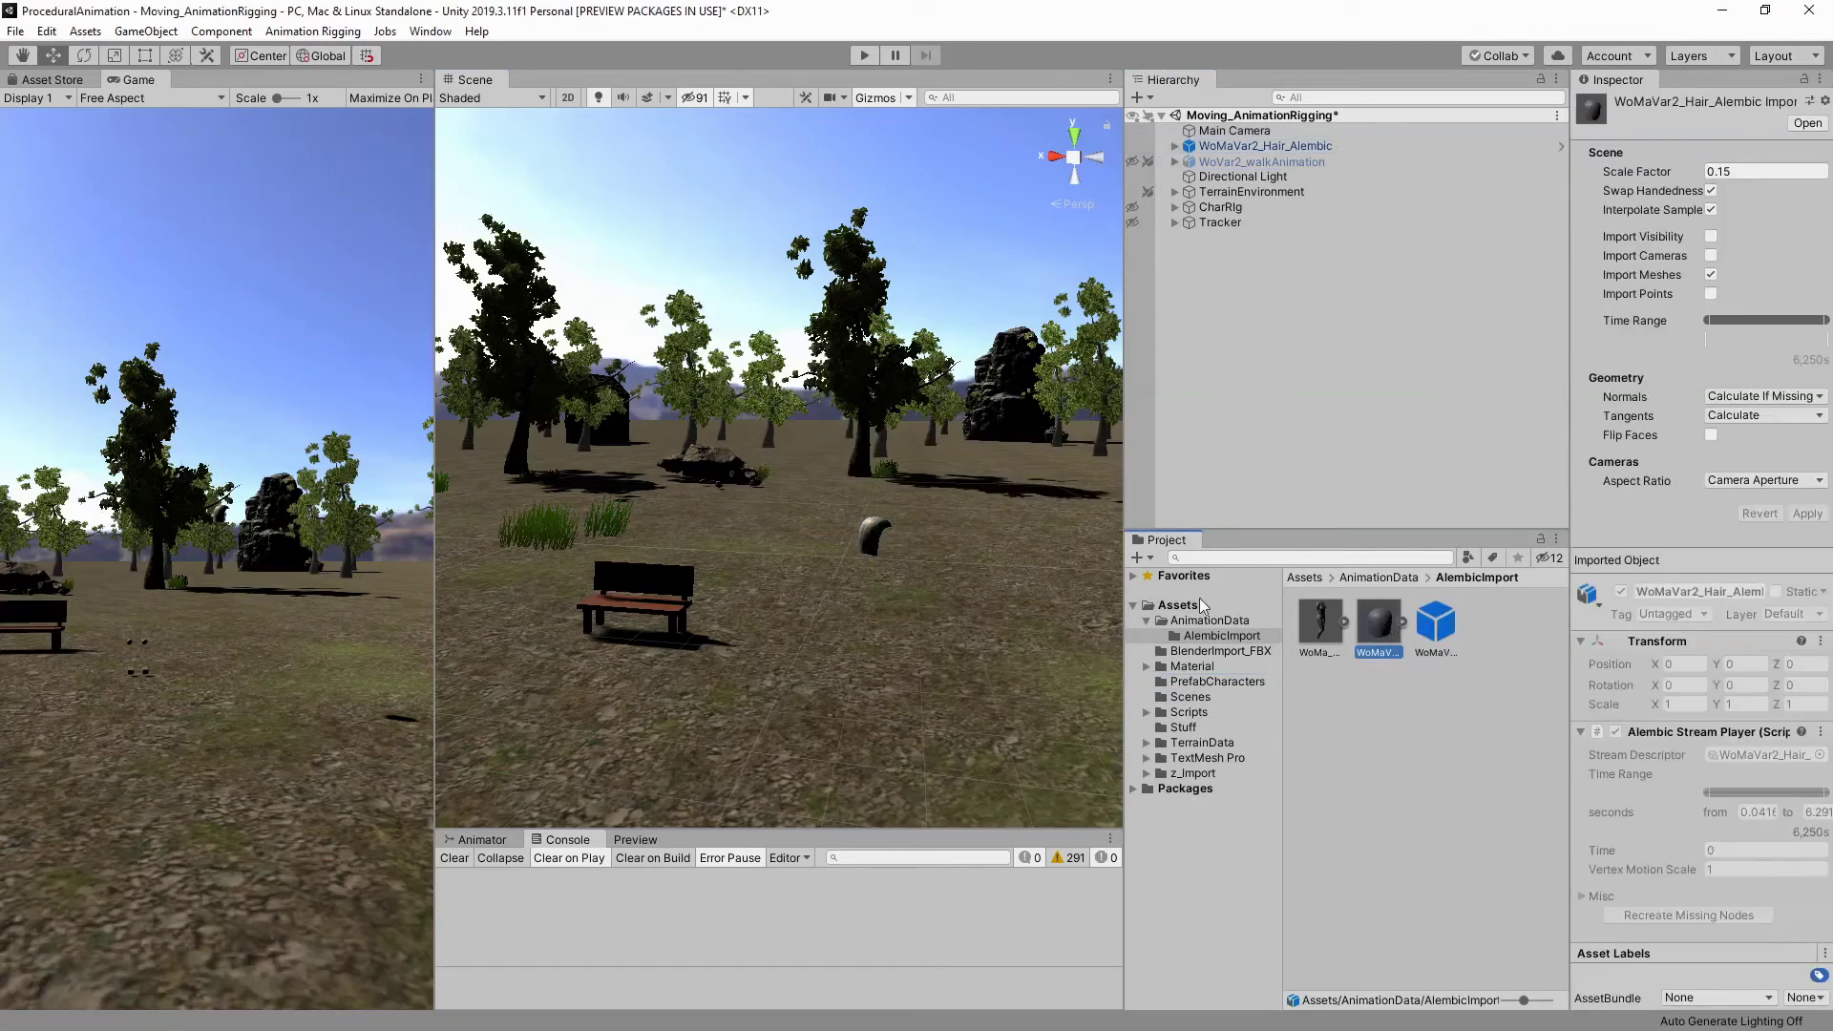
# Apply the Hair material to the WoMaVar2_Hair_007Shape mesh
pyautogui.click(1173, 146)
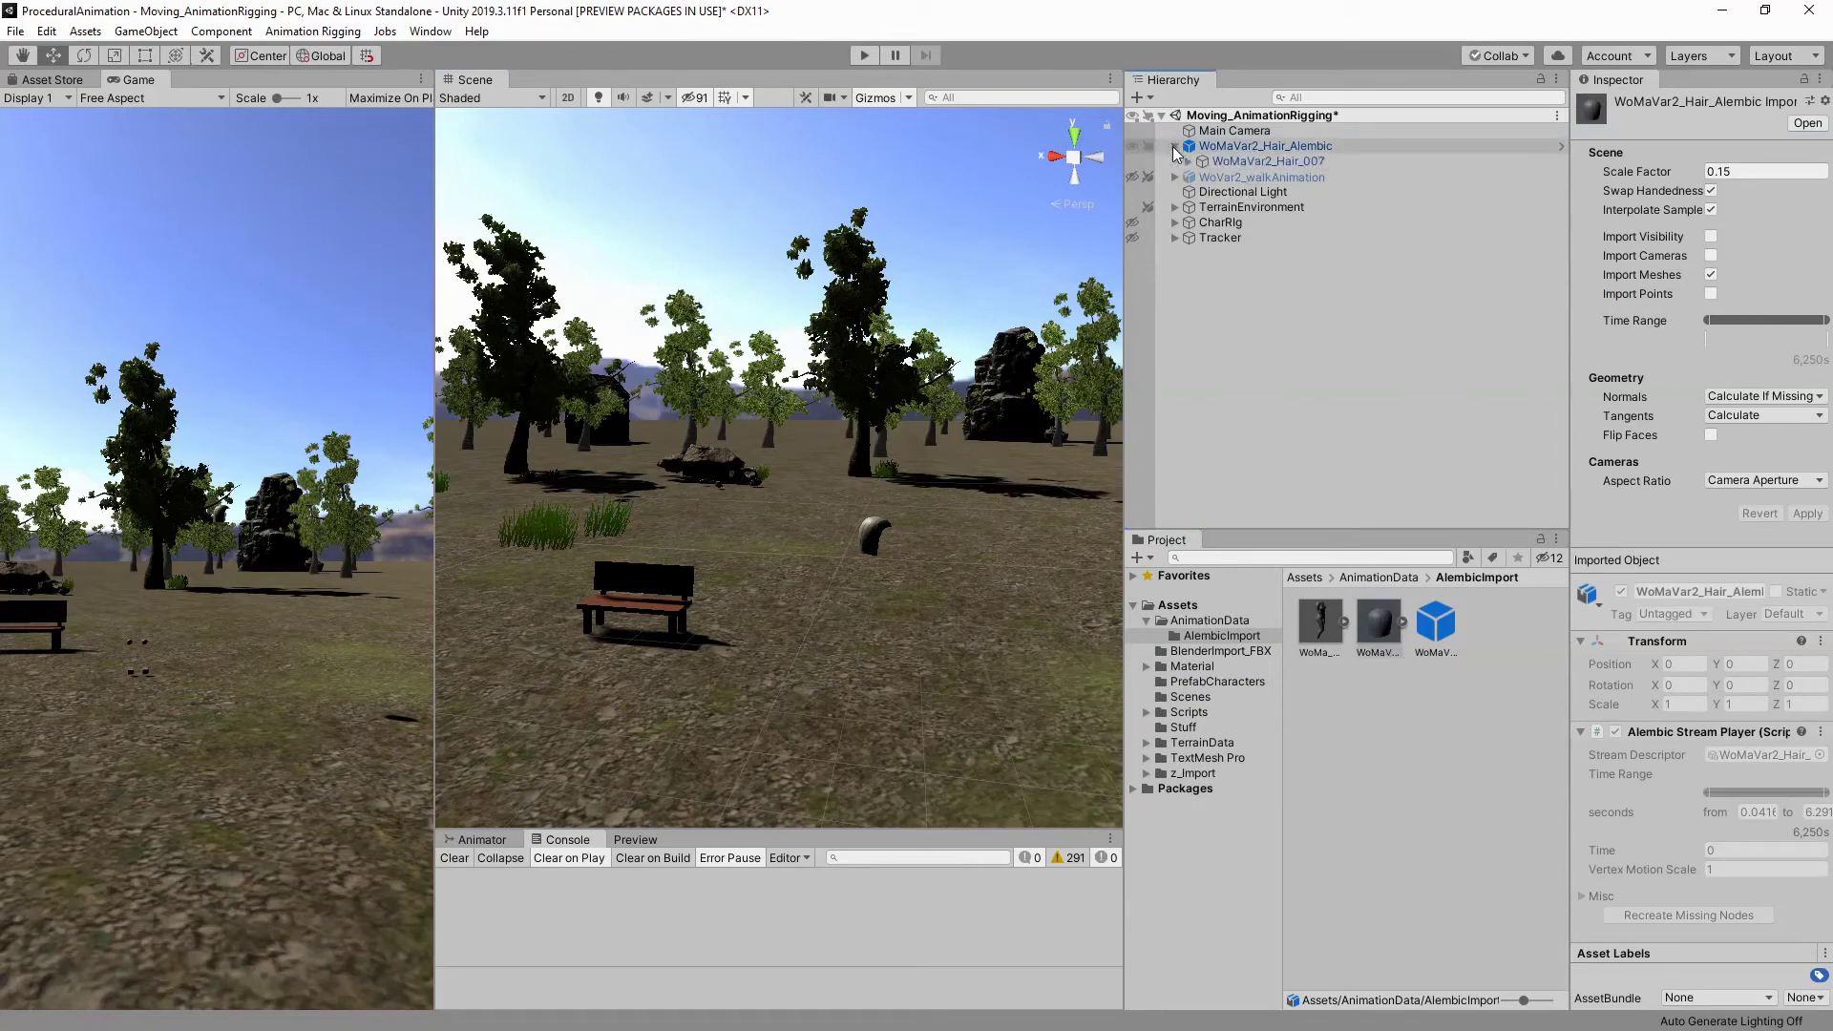
pyautogui.click(1187, 160)
pyautogui.click(1271, 180)
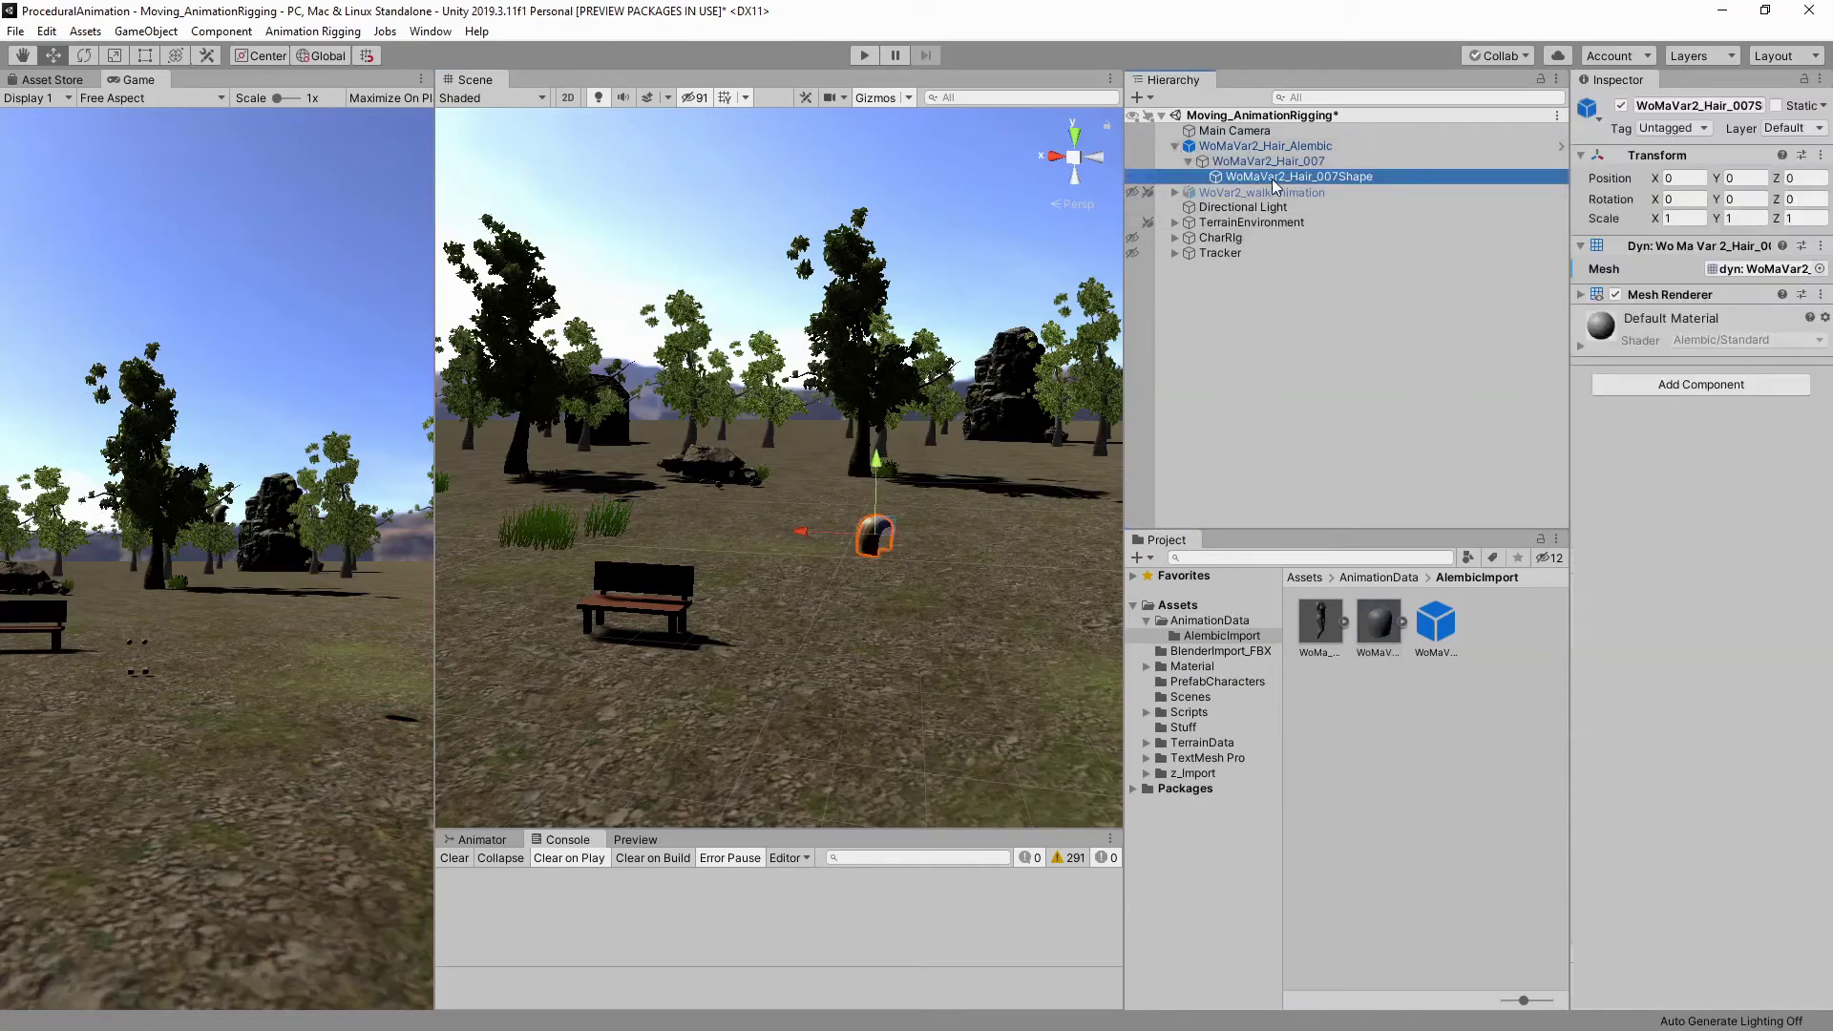
pyautogui.moveTo(1569, 242); pyautogui.dragTo(1524, 242)
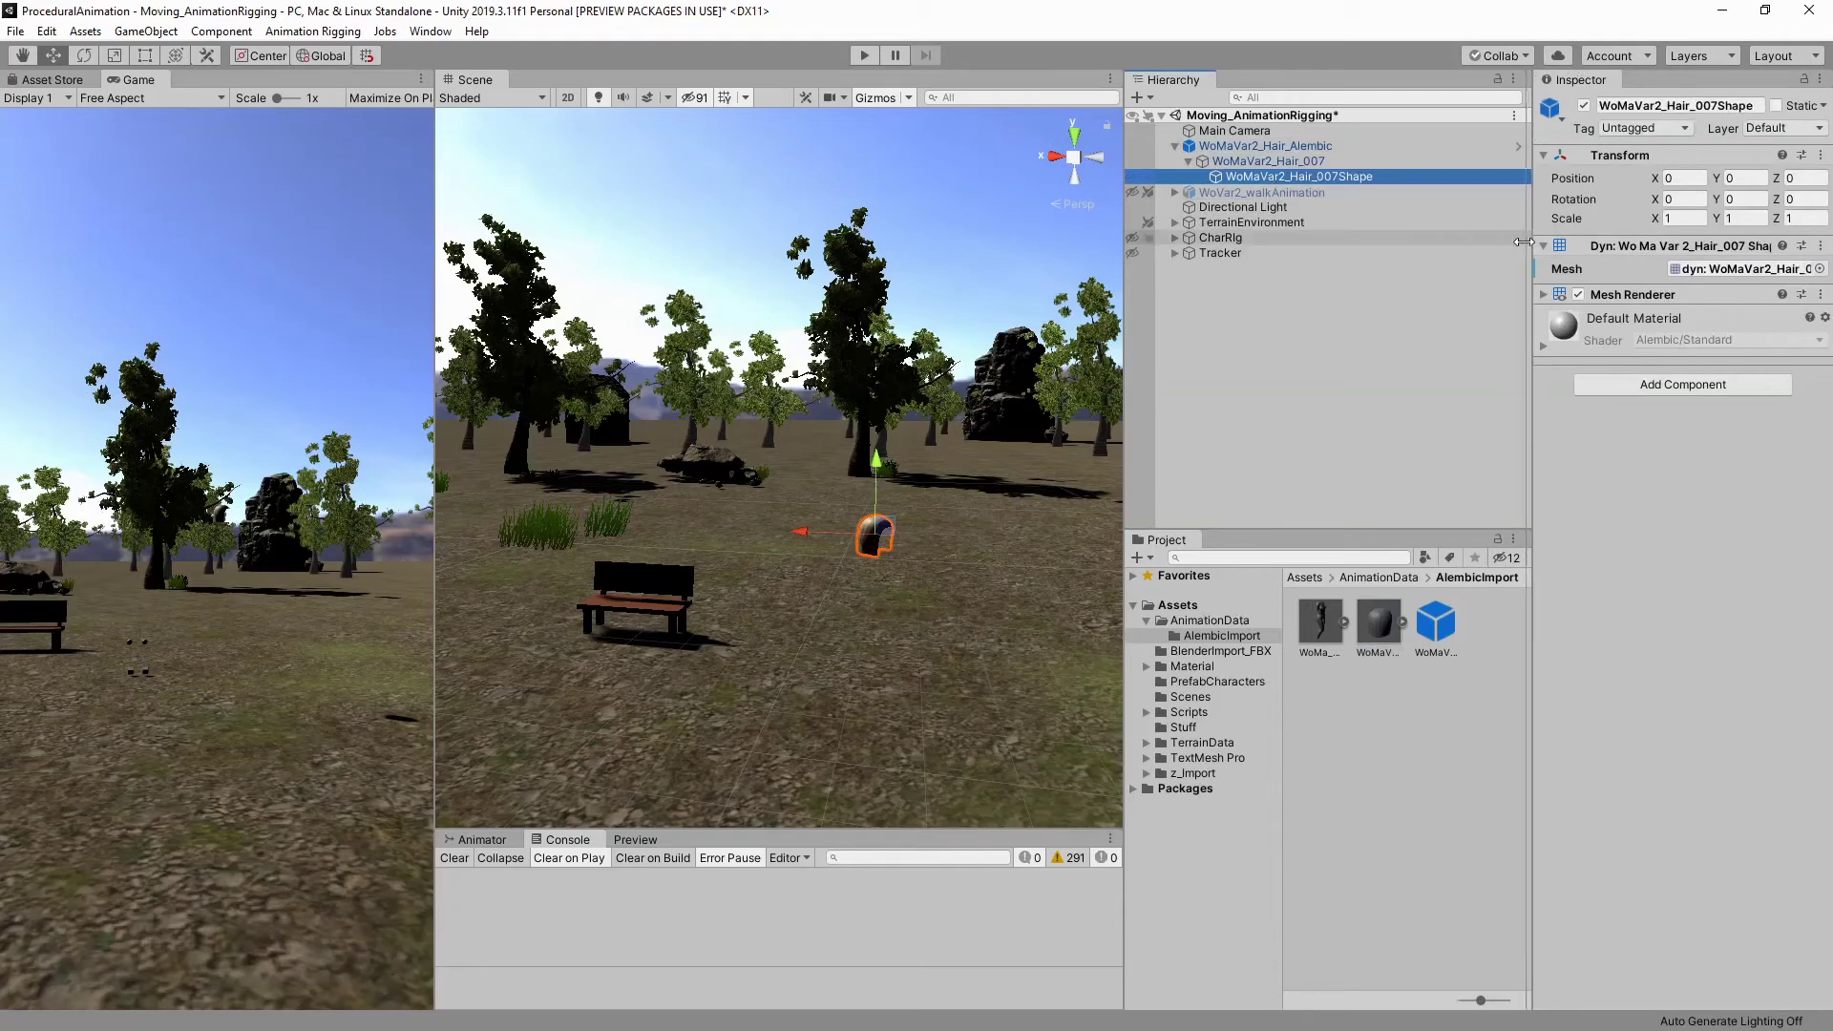
pyautogui.click(1207, 667)
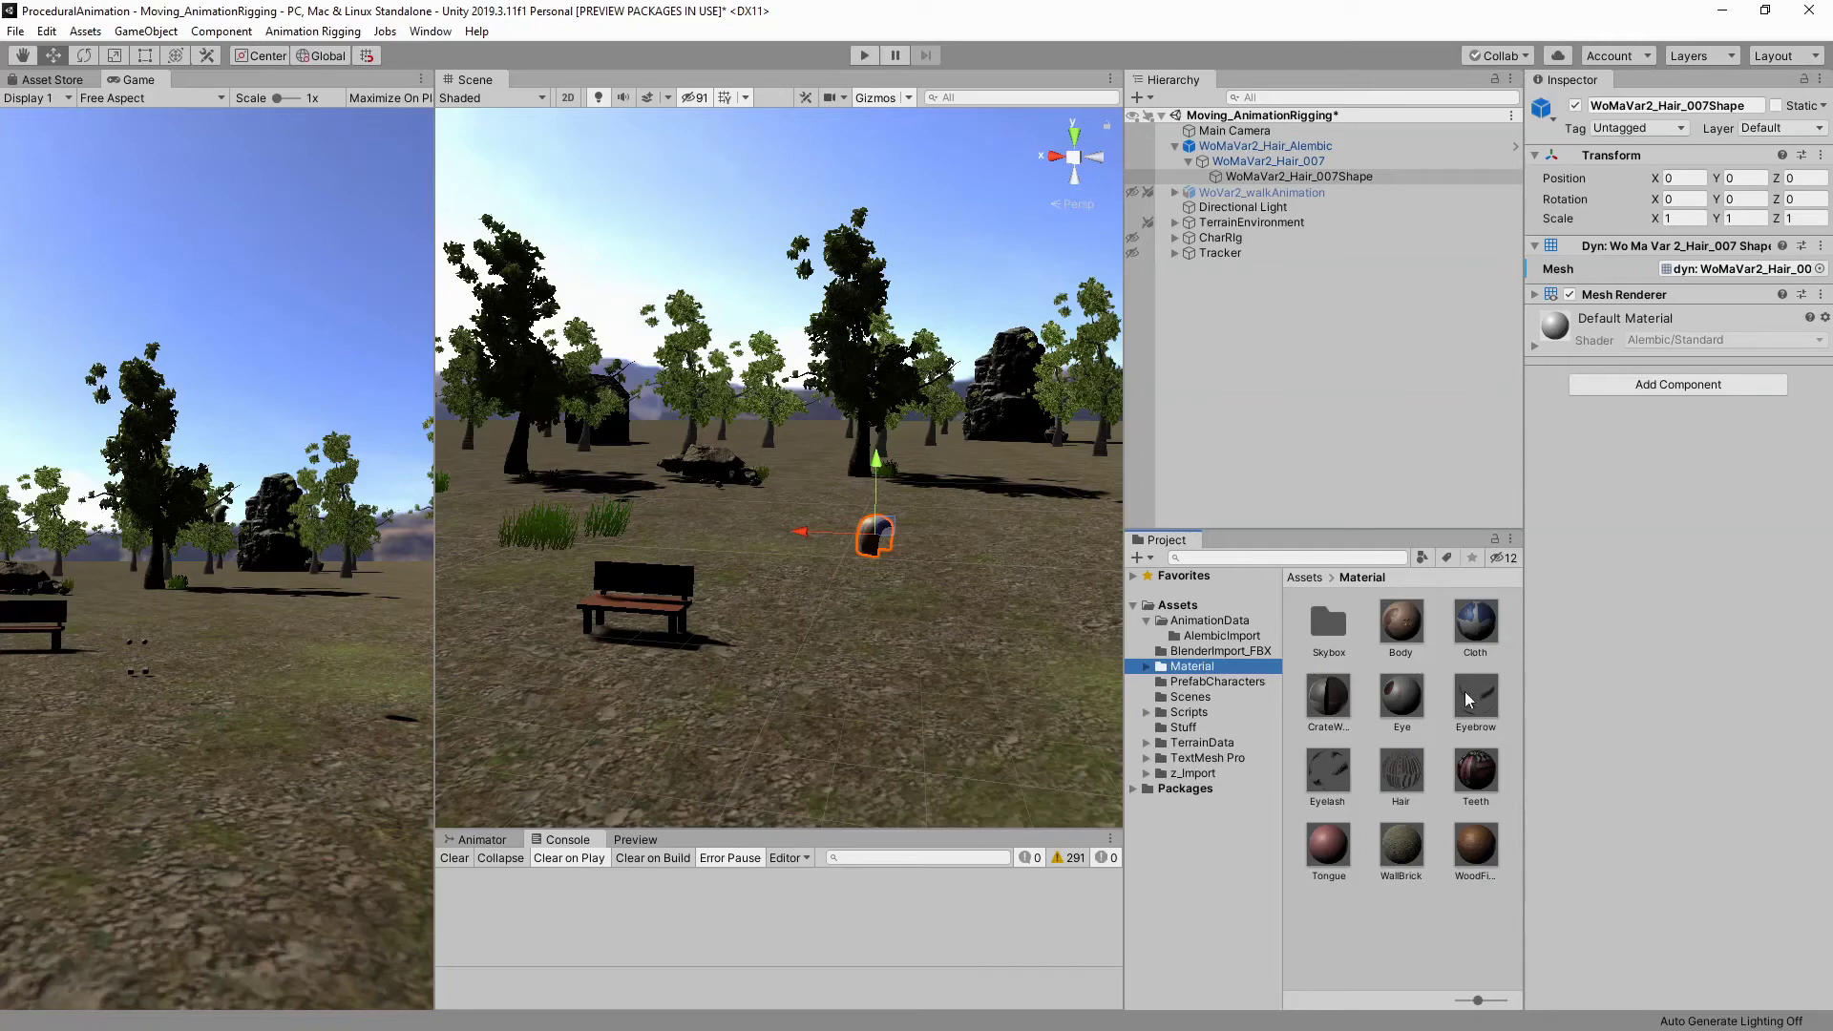
pyautogui.moveTo(1400, 773)
pyautogui.mouseDown()
pyautogui.moveTo(1514, 404)
pyautogui.moveTo(1554, 386)
pyautogui.mouseUp()
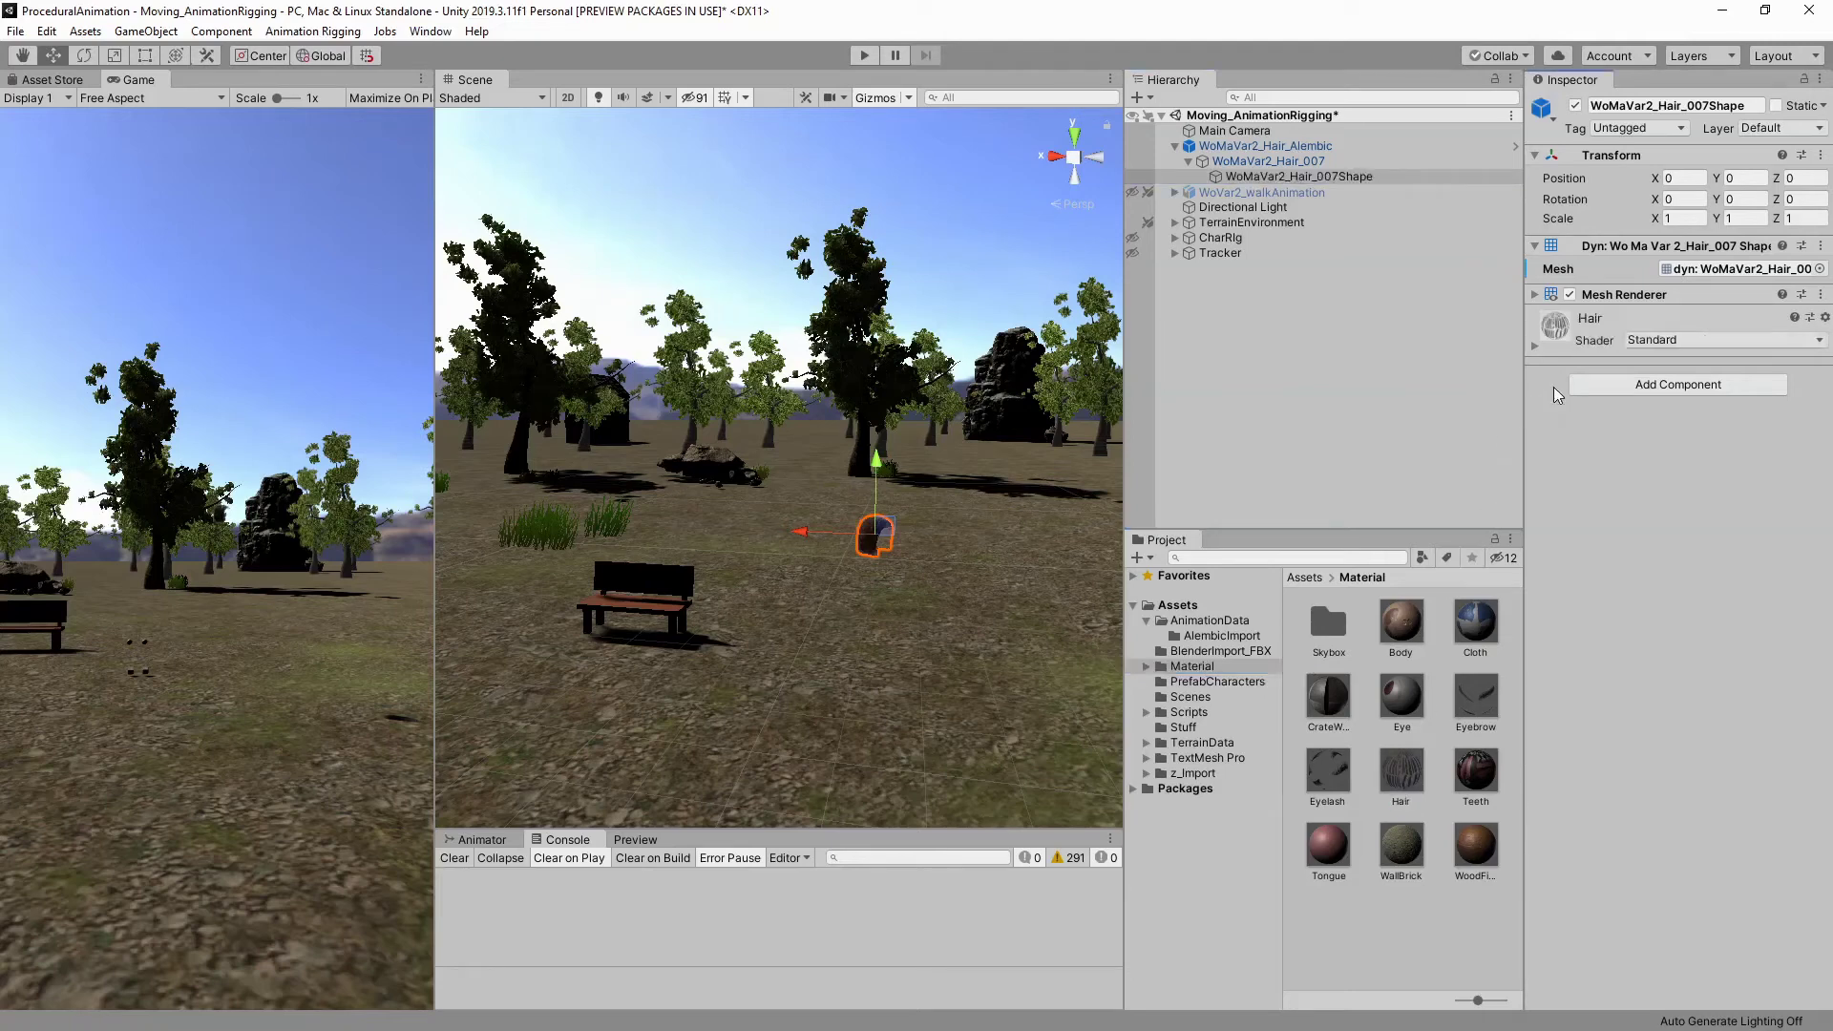
# Shift the hair slightly along the X axis and select the WoMaVar2_Hair_Alembic root
pyautogui.click(1173, 146)
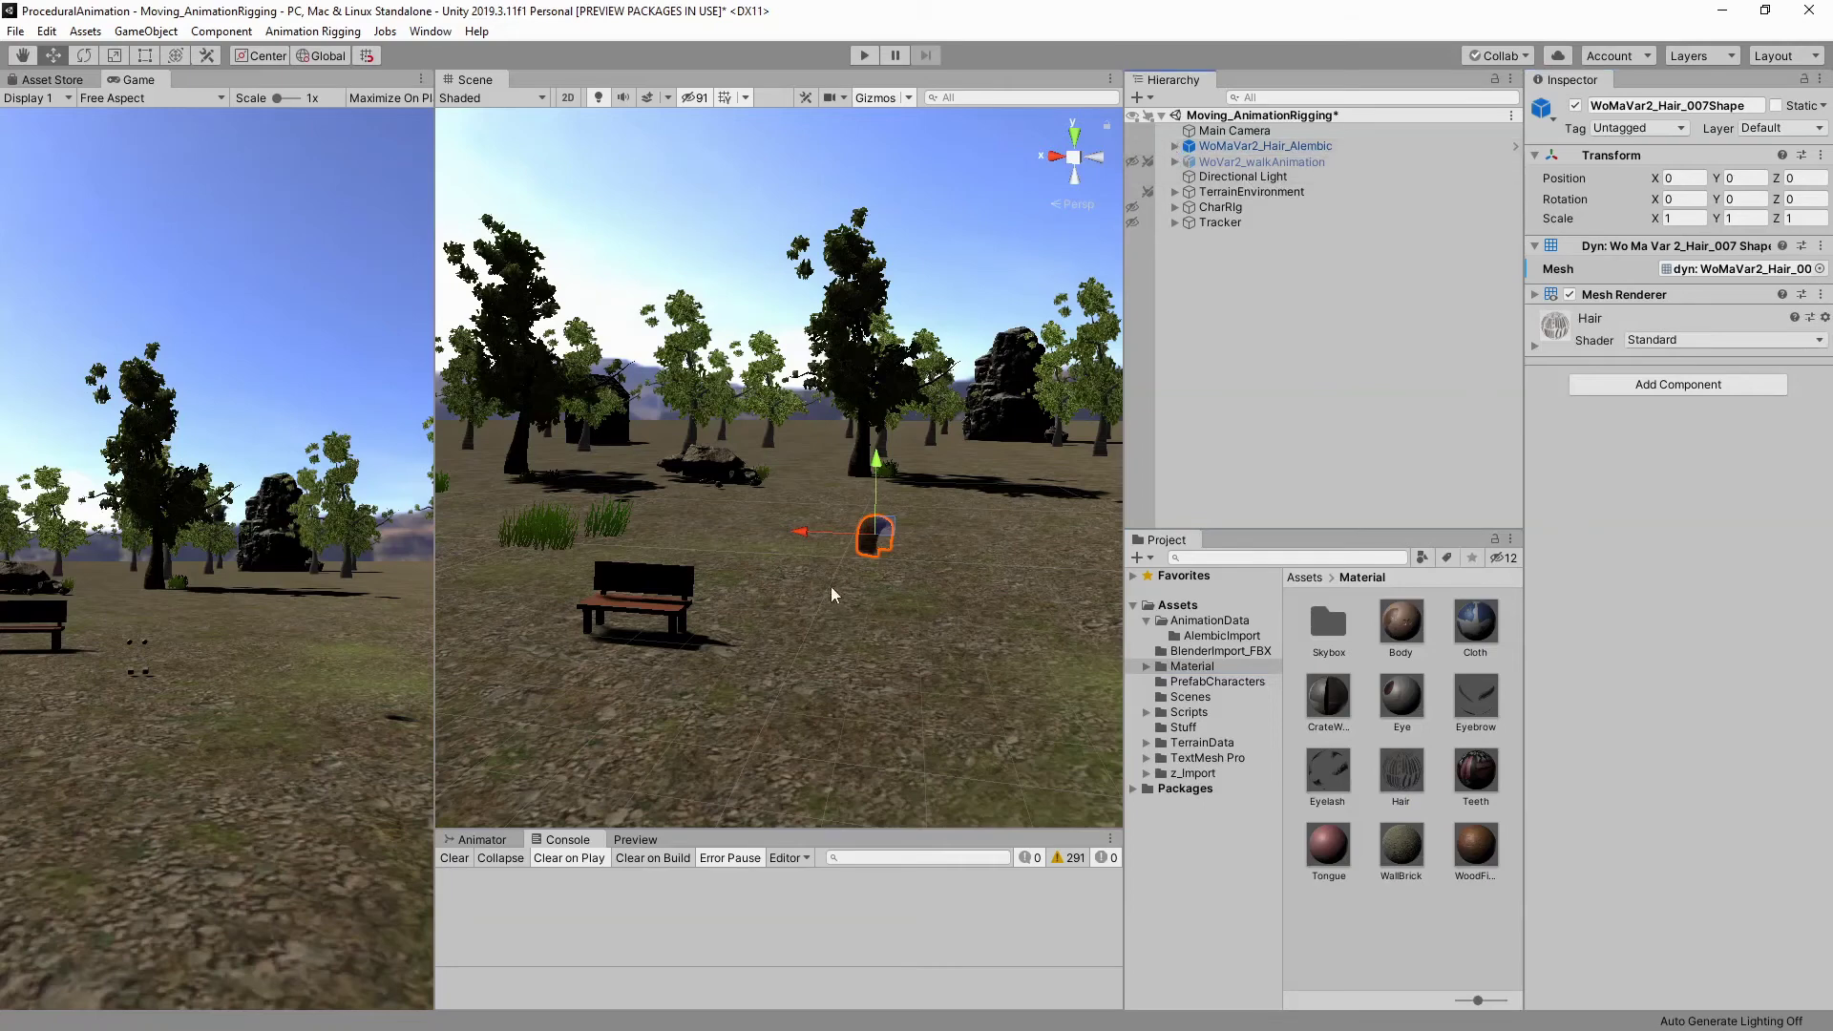
pyautogui.moveTo(831, 586); pyautogui.dragTo(815, 599, button='middle')
pyautogui.moveTo(796, 564); pyautogui.dragTo(769, 558)
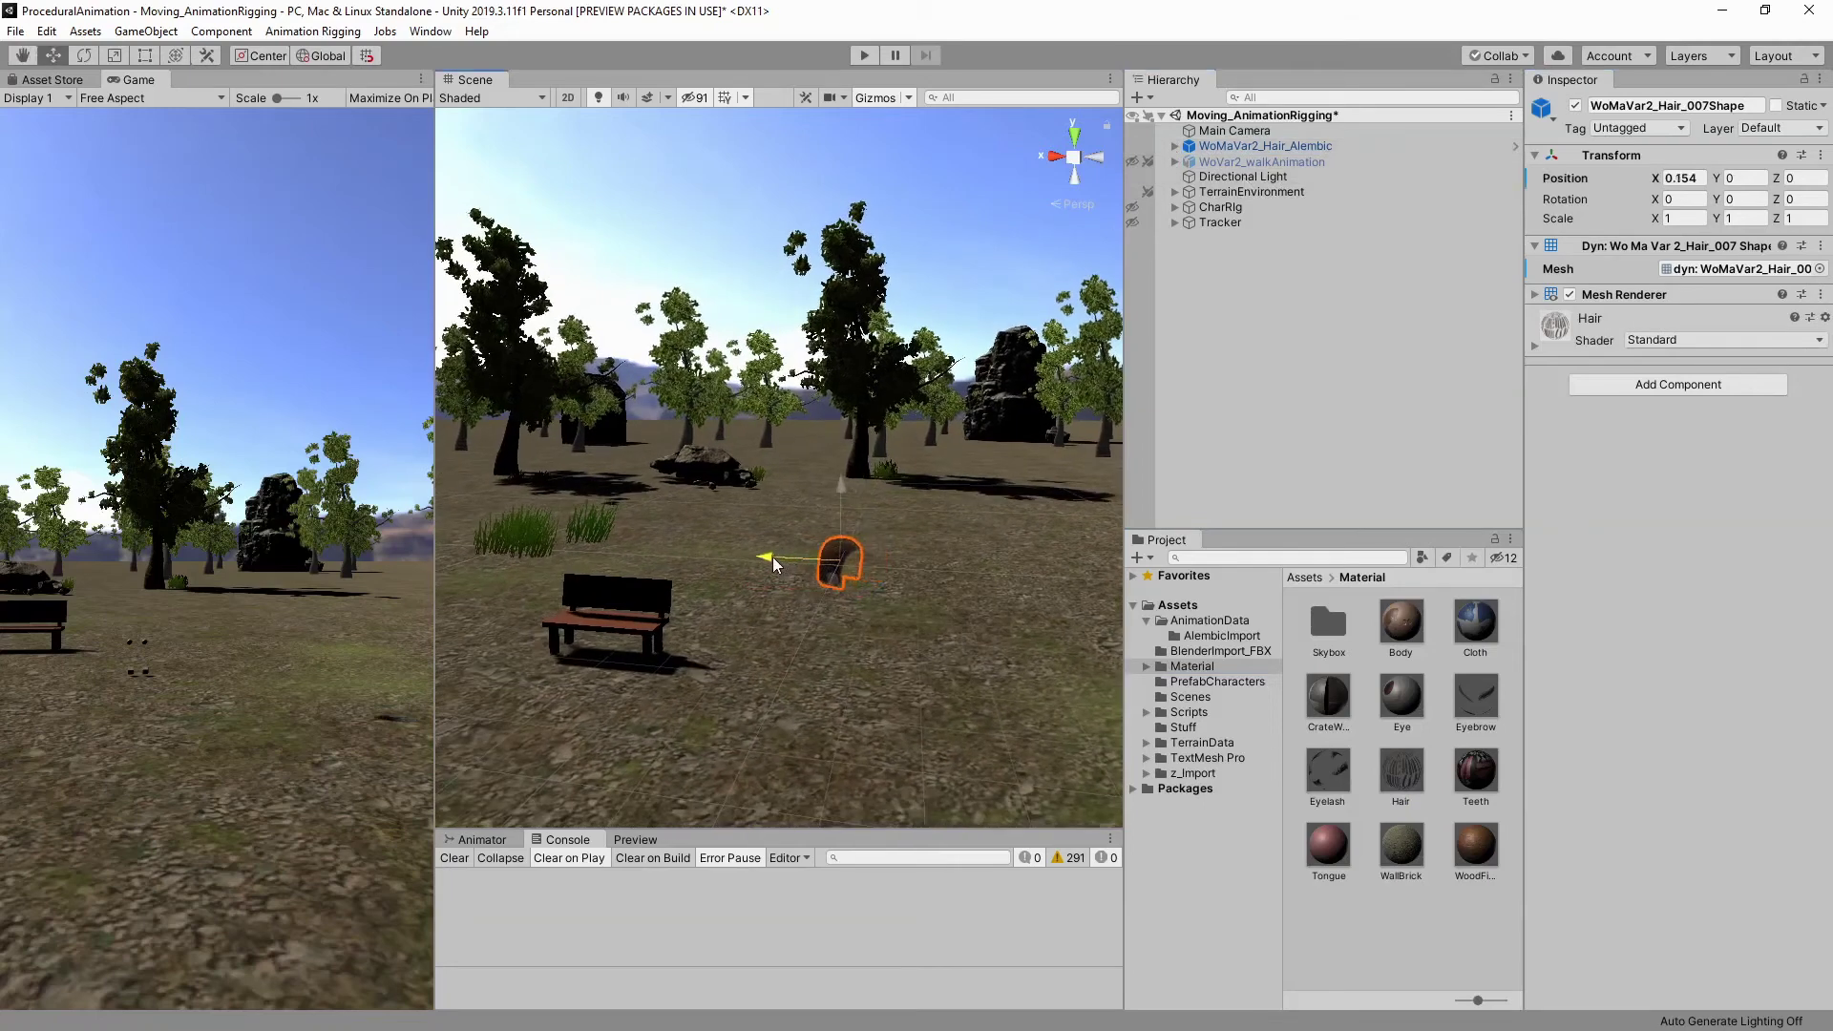
pyautogui.click(1220, 148)
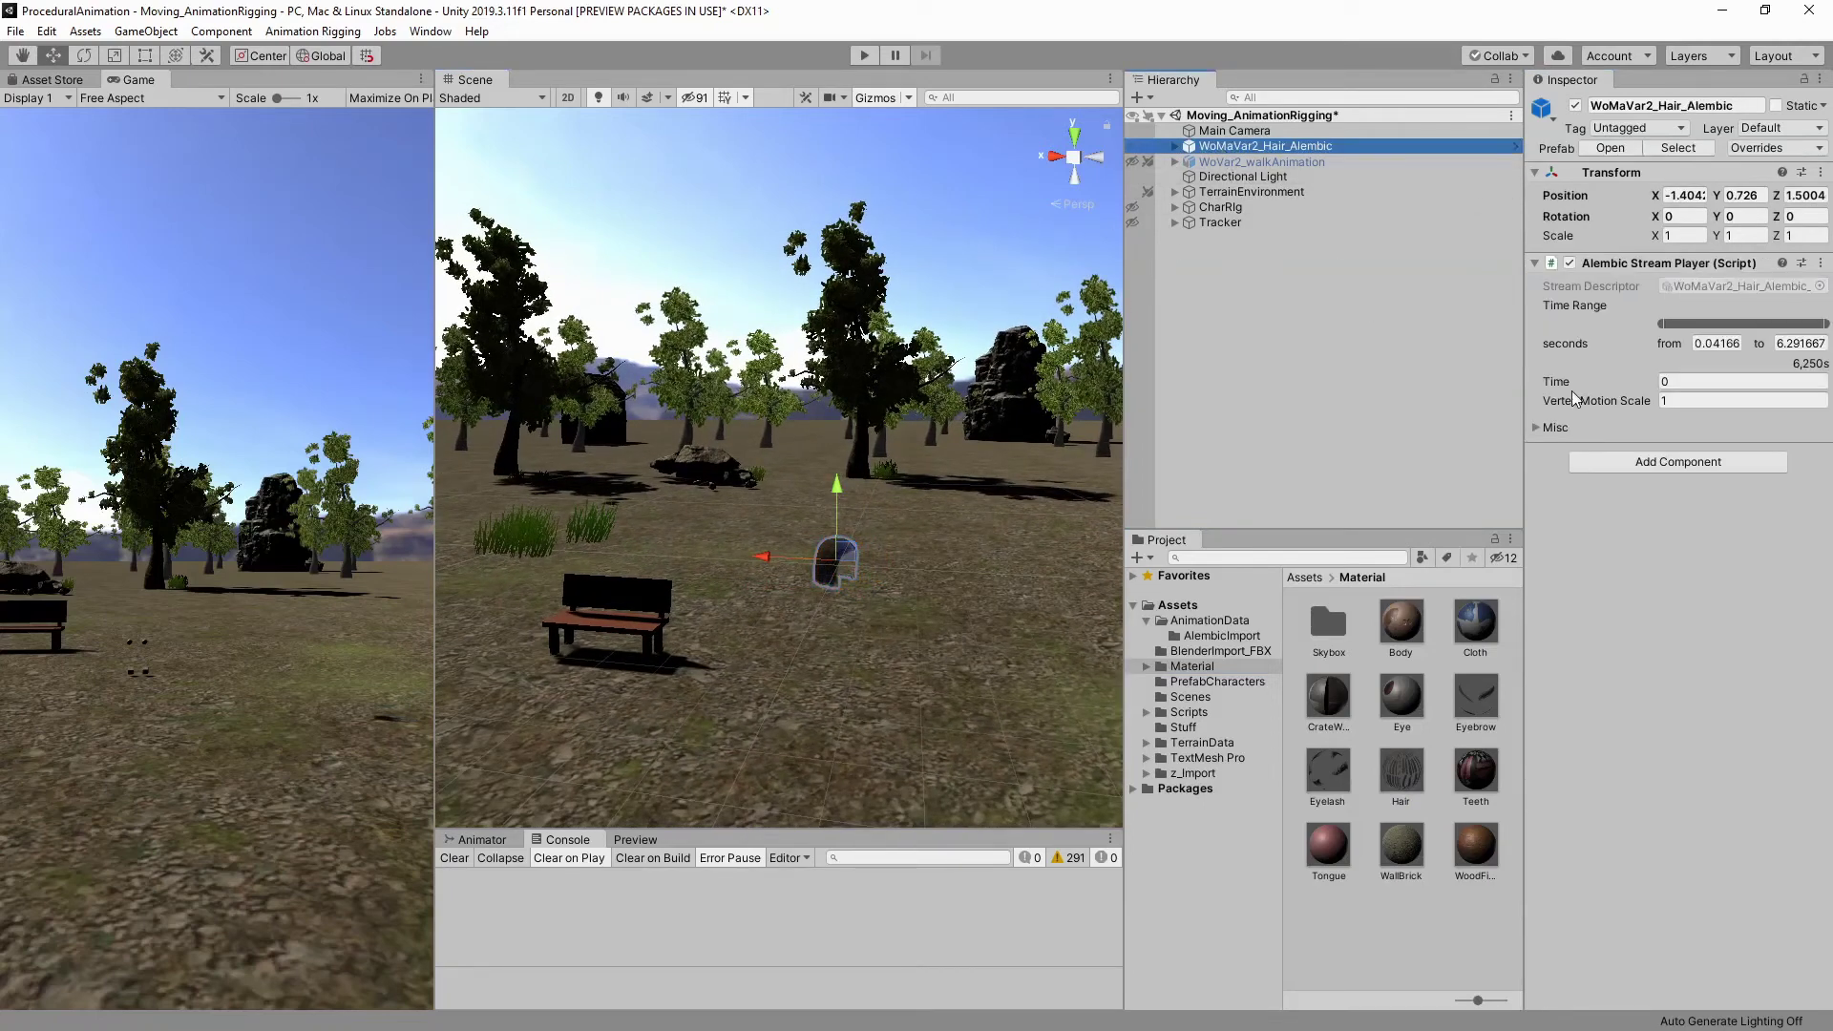
pyautogui.moveTo(1527, 324); pyautogui.dragTo(1415, 322)
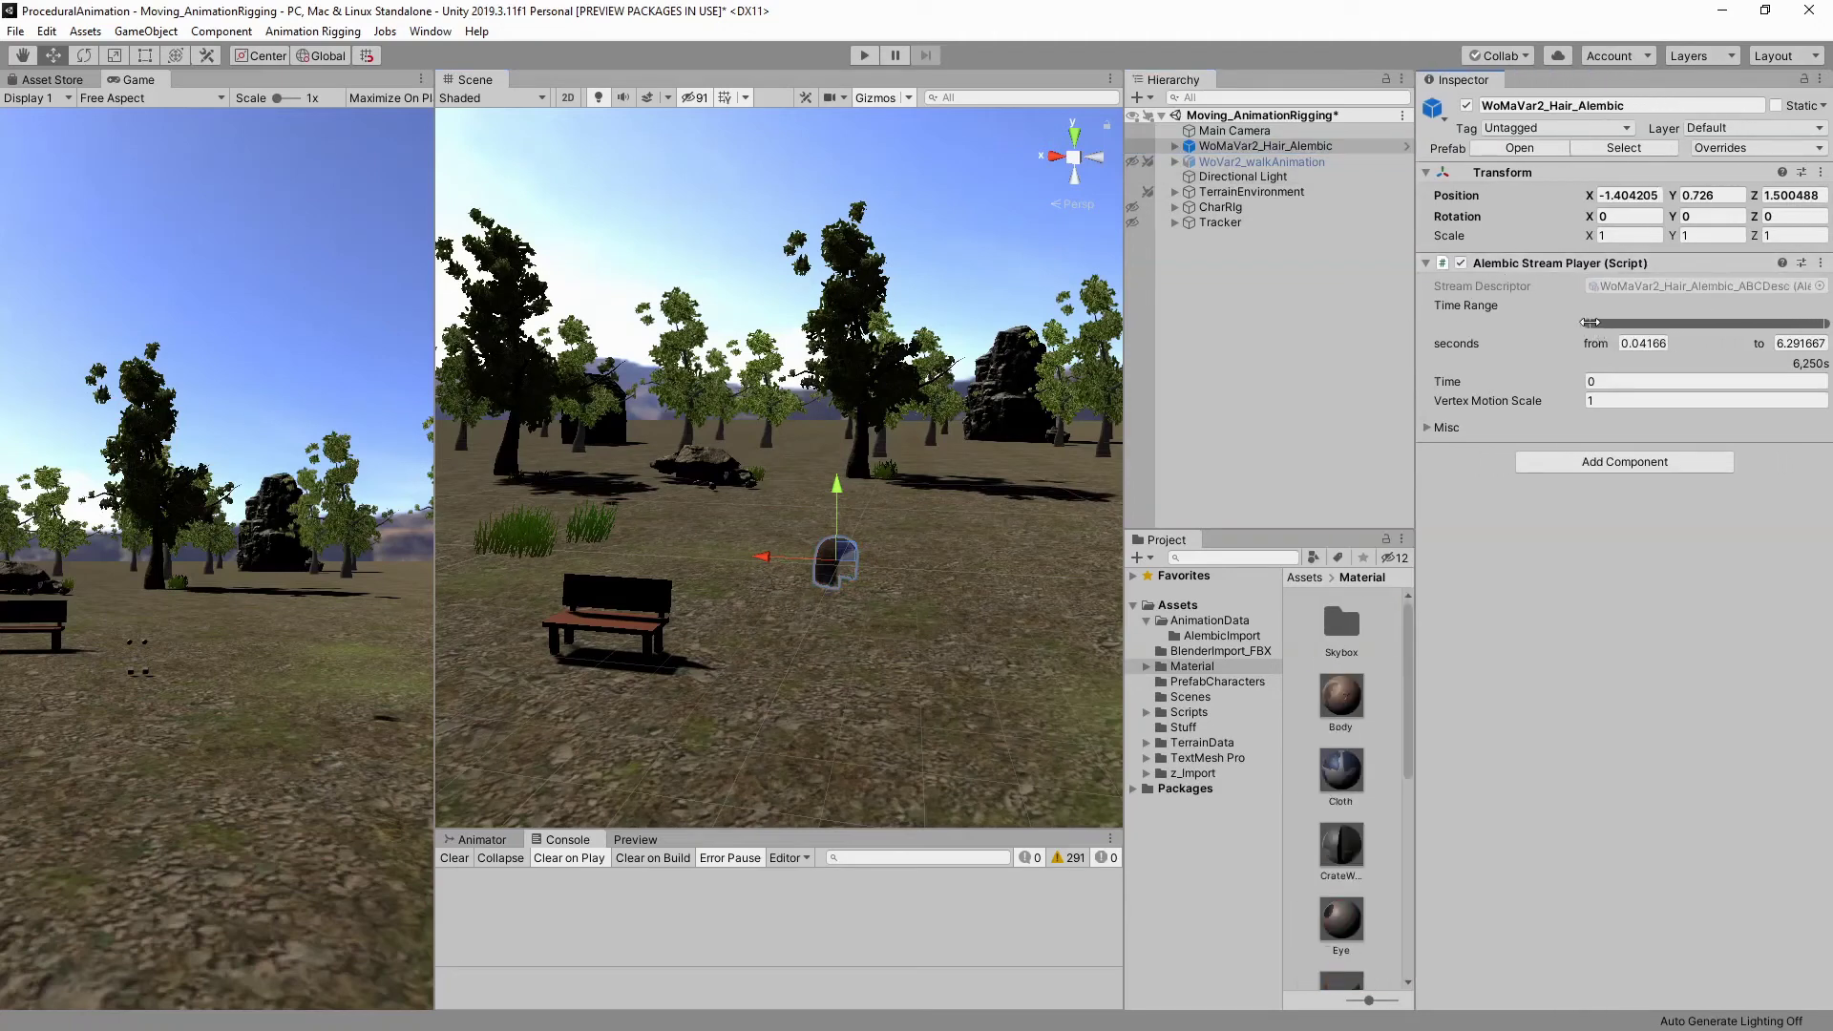
pyautogui.scroll(-2, 1056, 471)
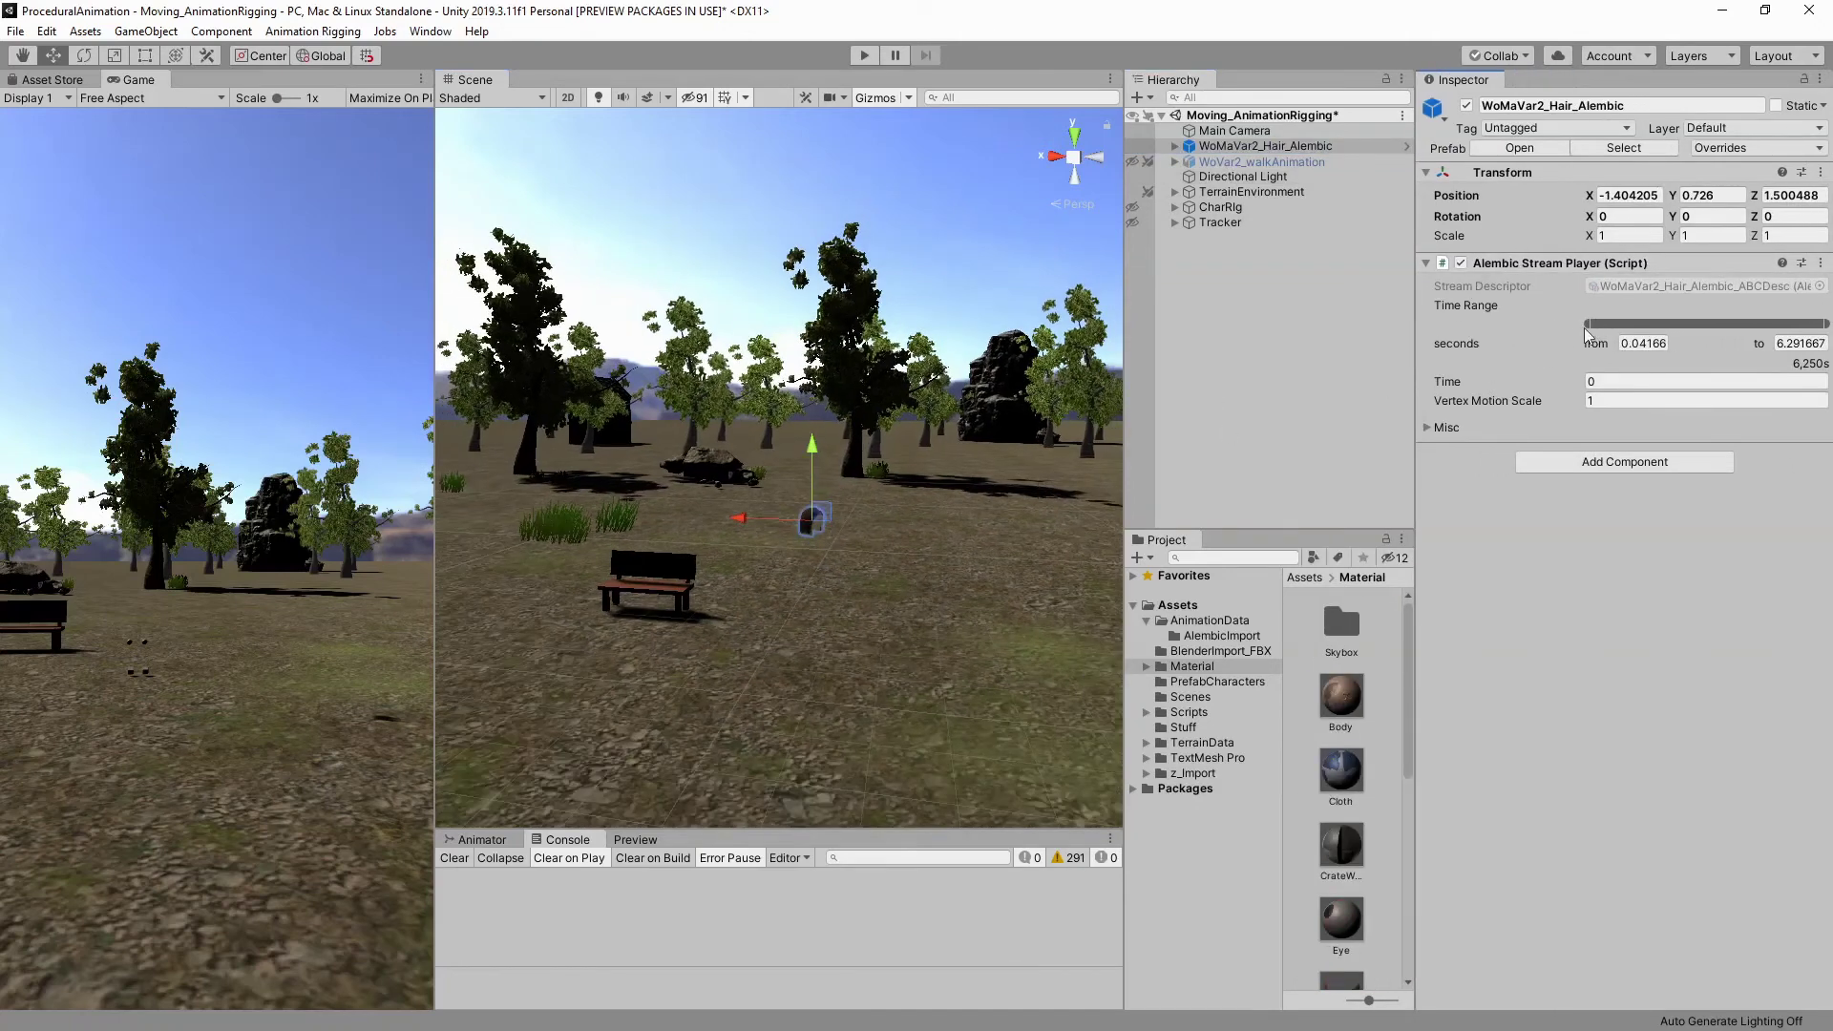
pyautogui.moveTo(1589, 323); pyautogui.dragTo(1724, 325)
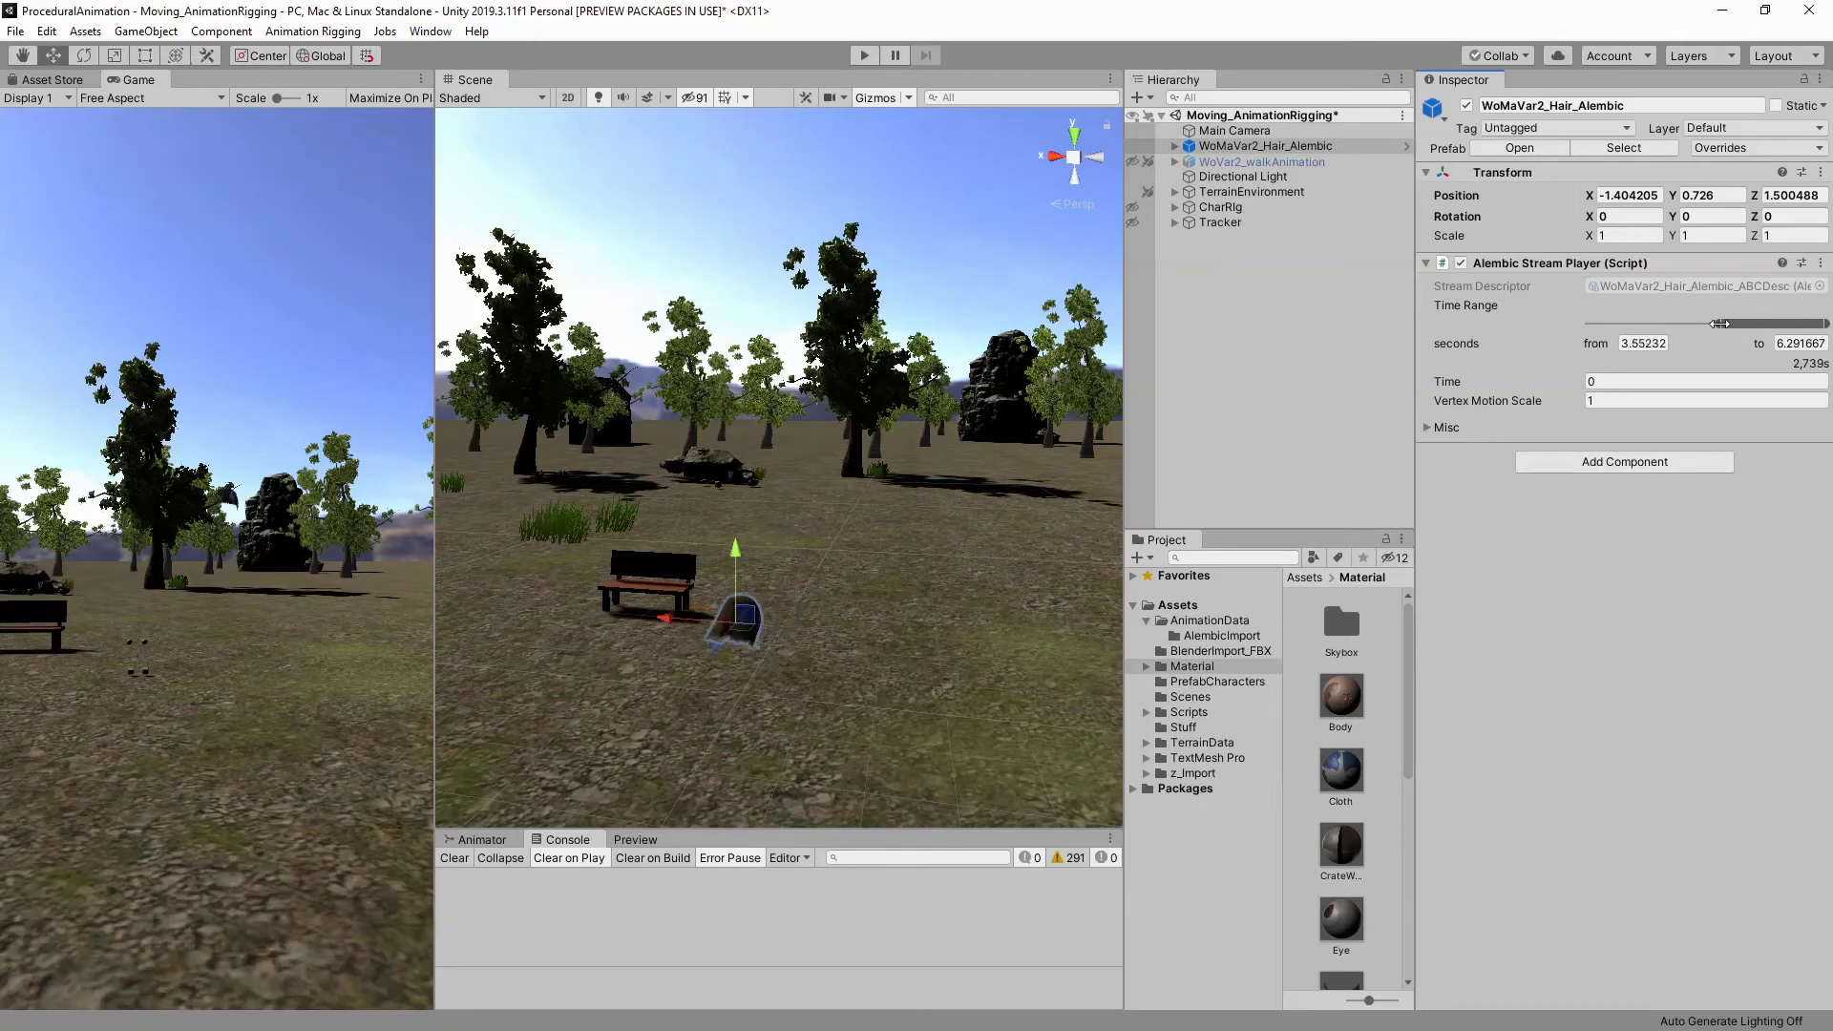
pyautogui.moveTo(1724, 324); pyautogui.dragTo(1586, 323)
pyautogui.moveTo(831, 552)
pyautogui.mouseDown(button='right')
pyautogui.moveTo(817, 599)
pyautogui.moveTo(1019, 612)
pyautogui.mouseUp(button='right')
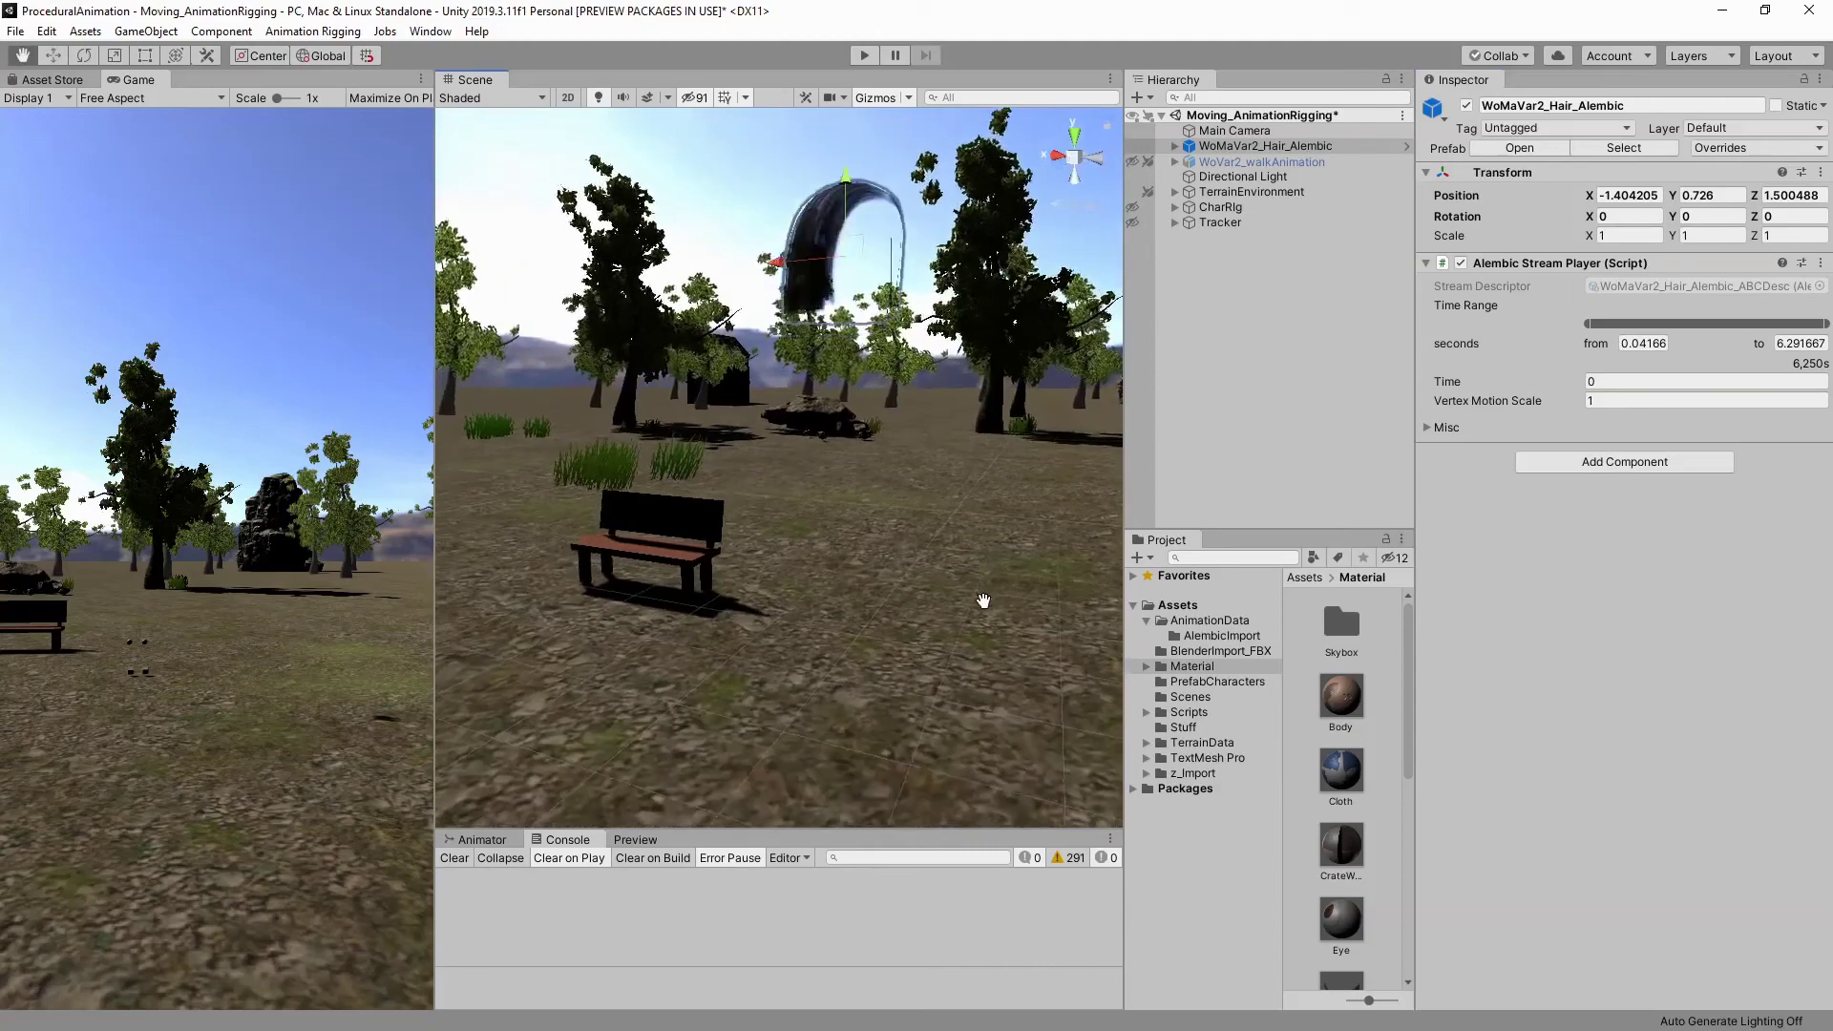
pyautogui.moveTo(1020, 612); pyautogui.dragTo(1002, 611, button='right')
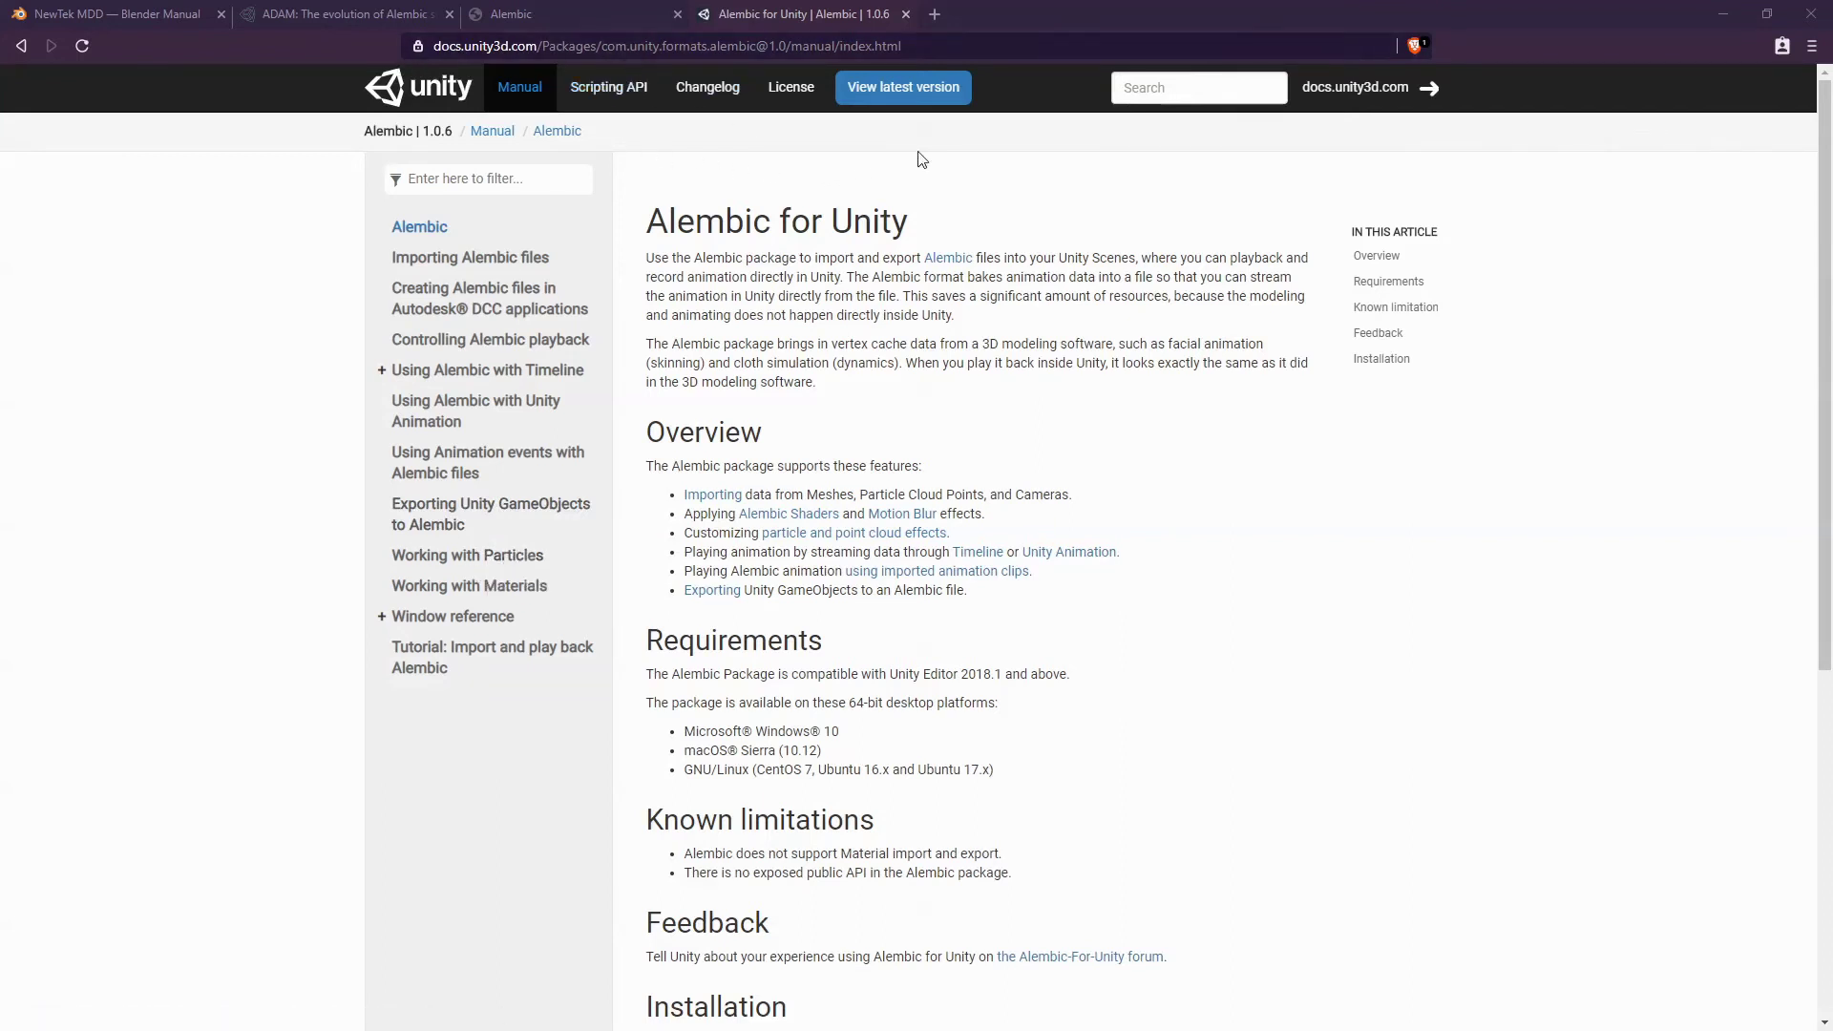
# Minimize the browser showing the Alembic for Unity manual to return to Unity
pyautogui.click(1722, 21)
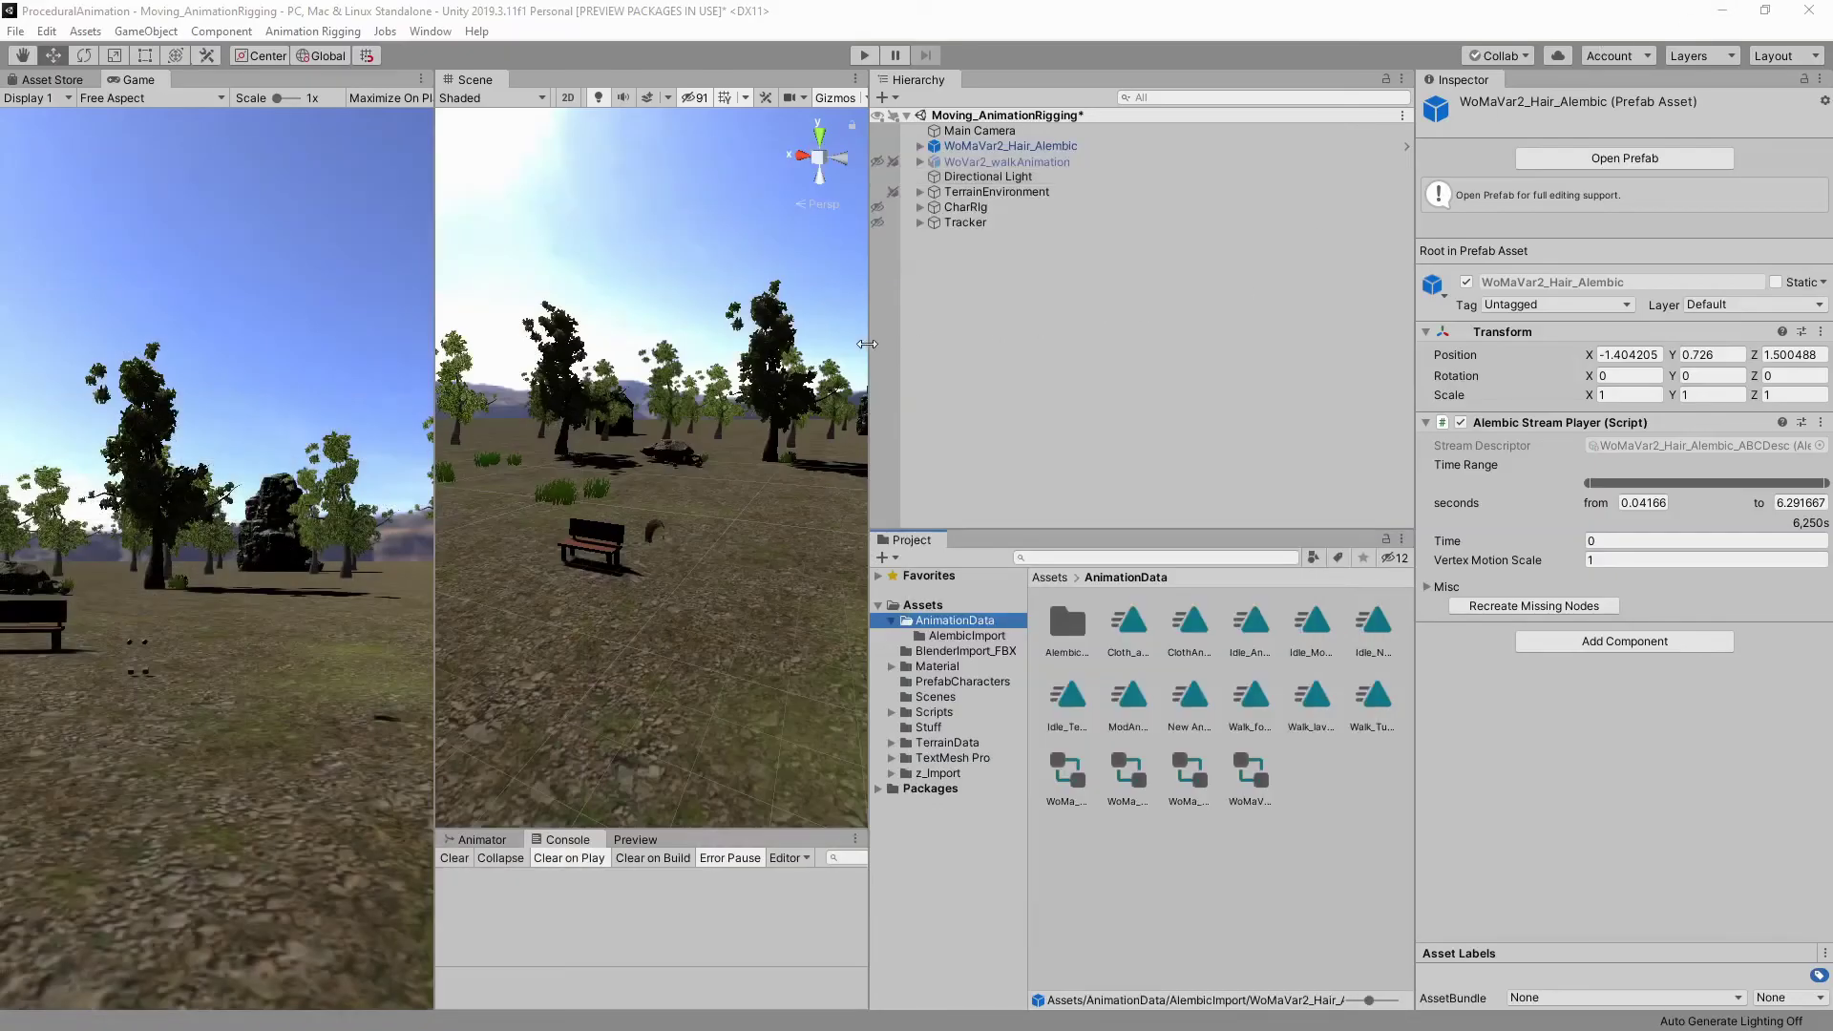
# Select WoMaVar2_Hair_Alembic and create the HairAnim.anim clip, overwriting the existing one
pyautogui.click(960, 336)
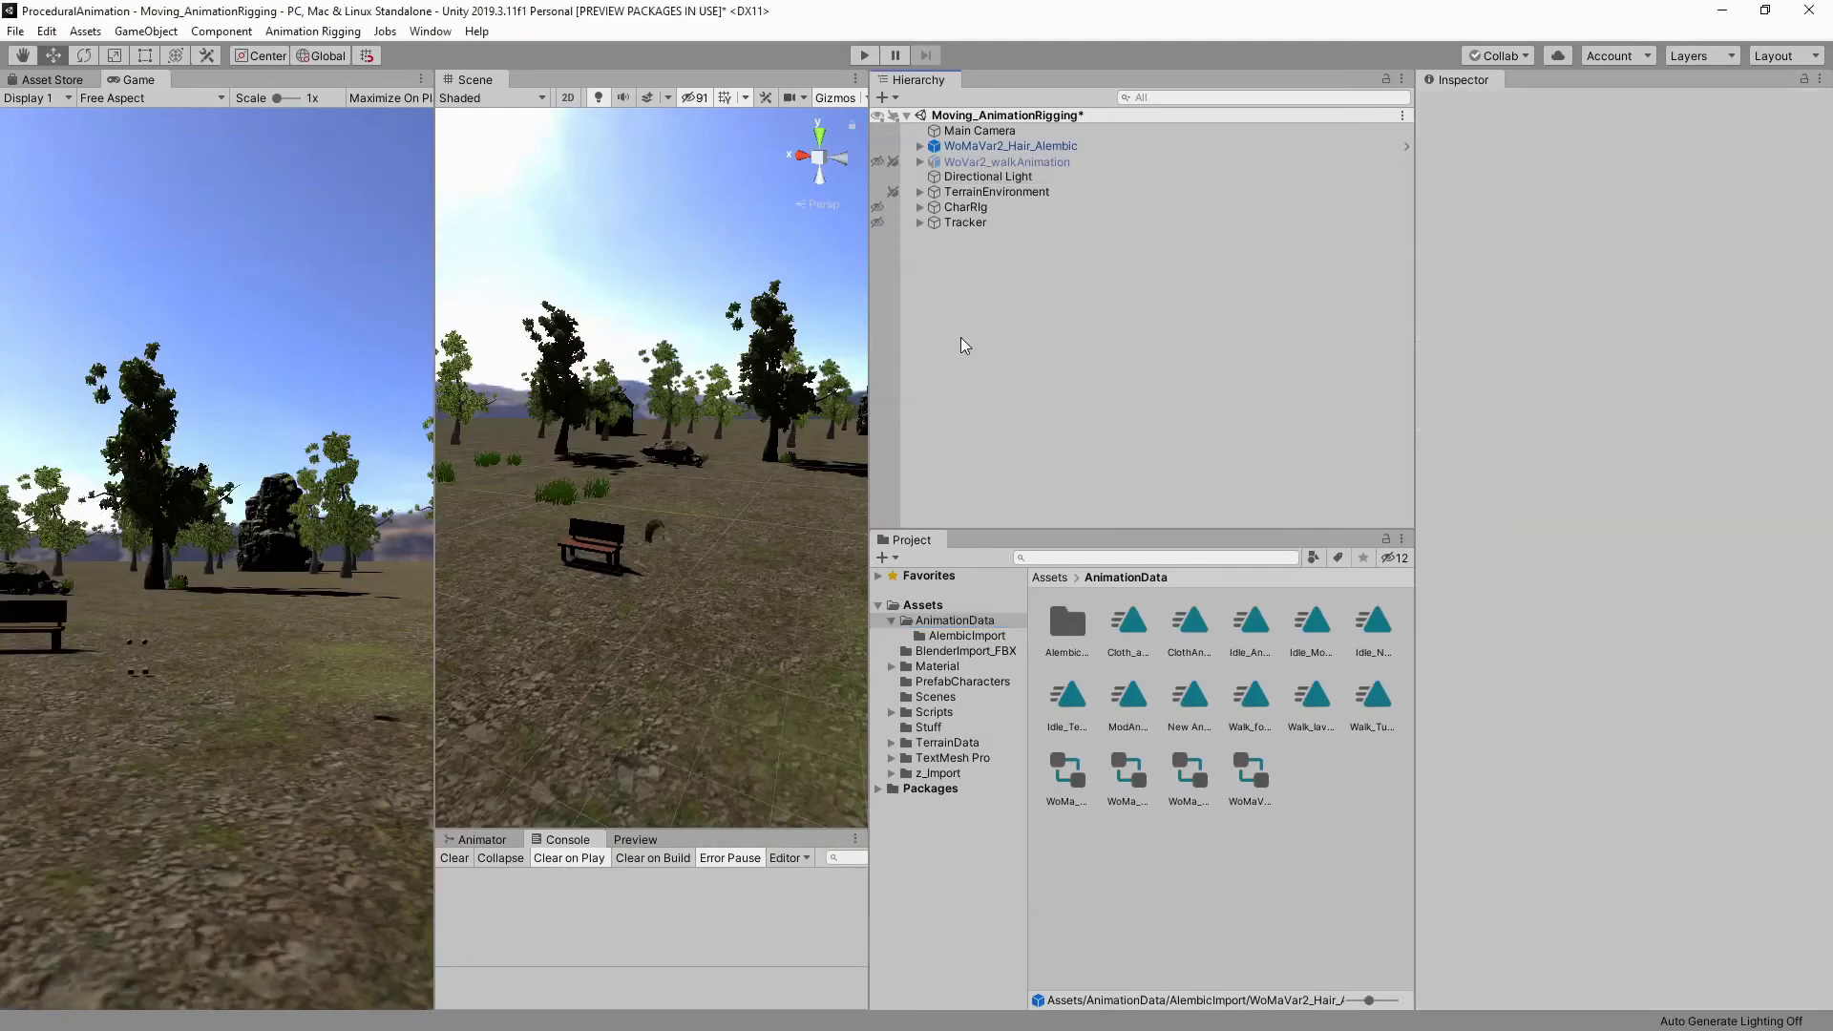
pyautogui.moveTo(877, 337); pyautogui.dragTo(1114, 337)
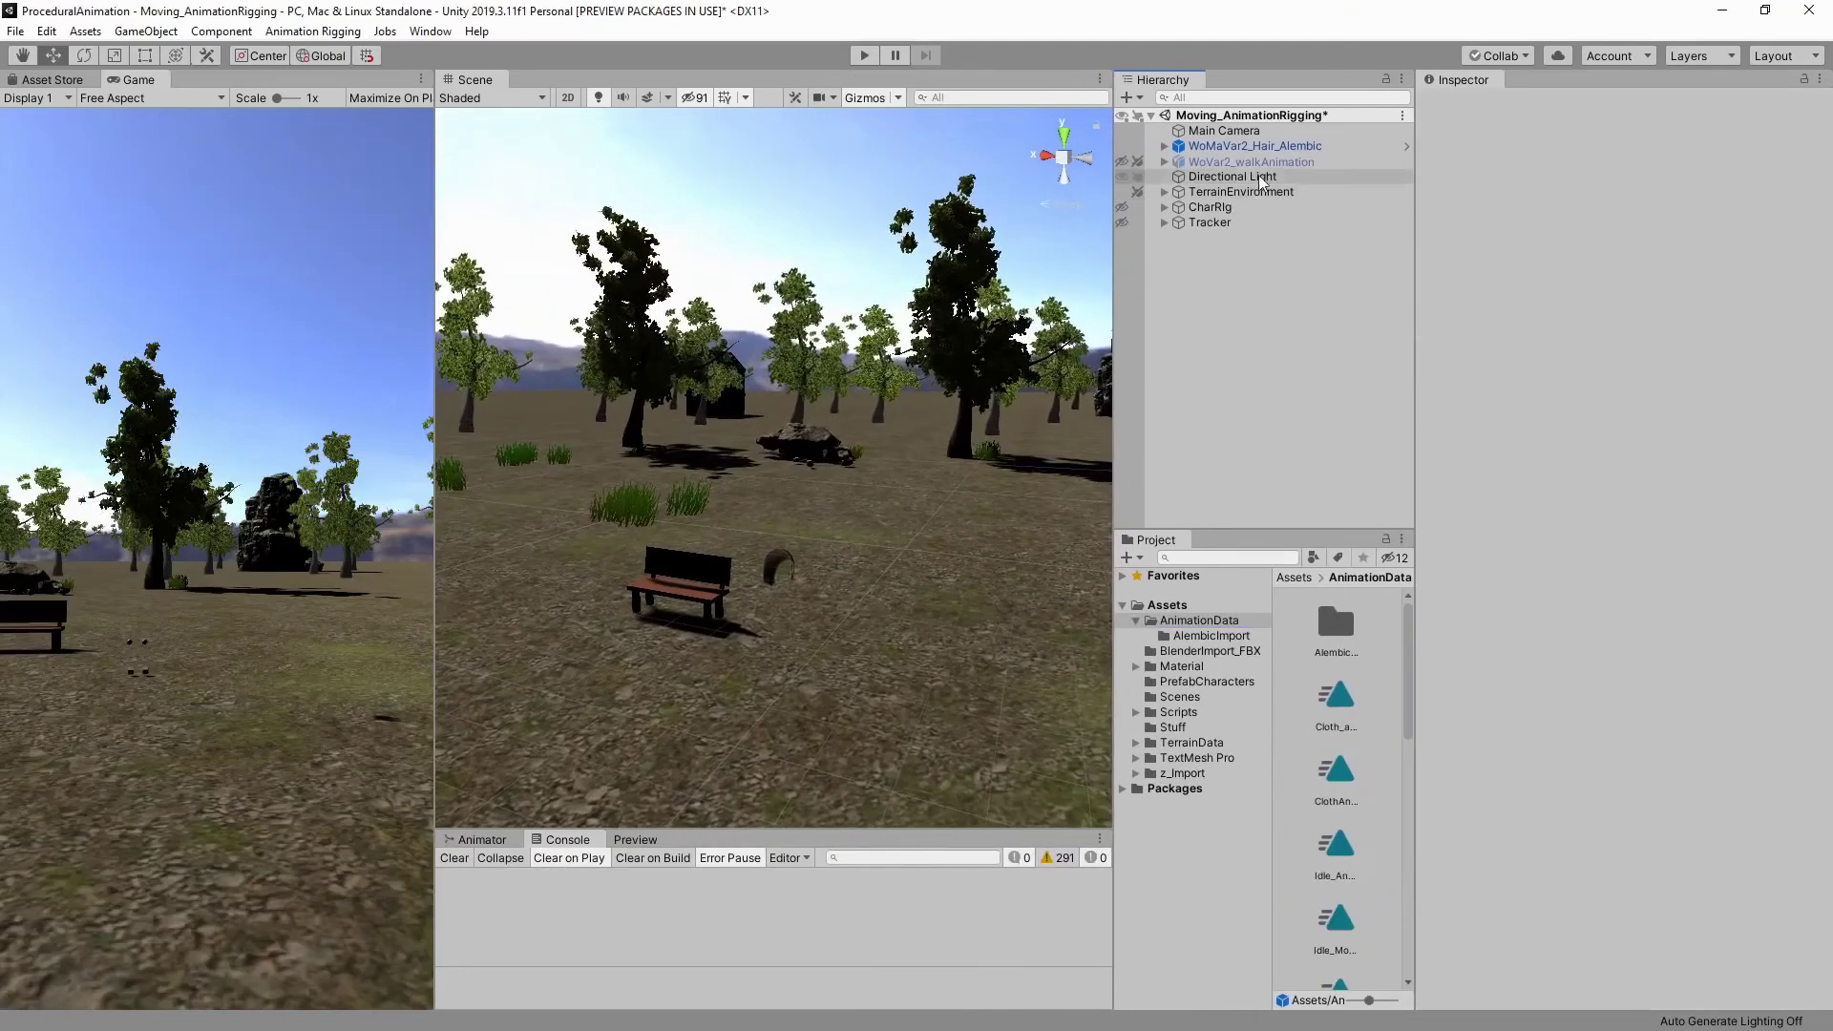
pyautogui.click(1263, 132)
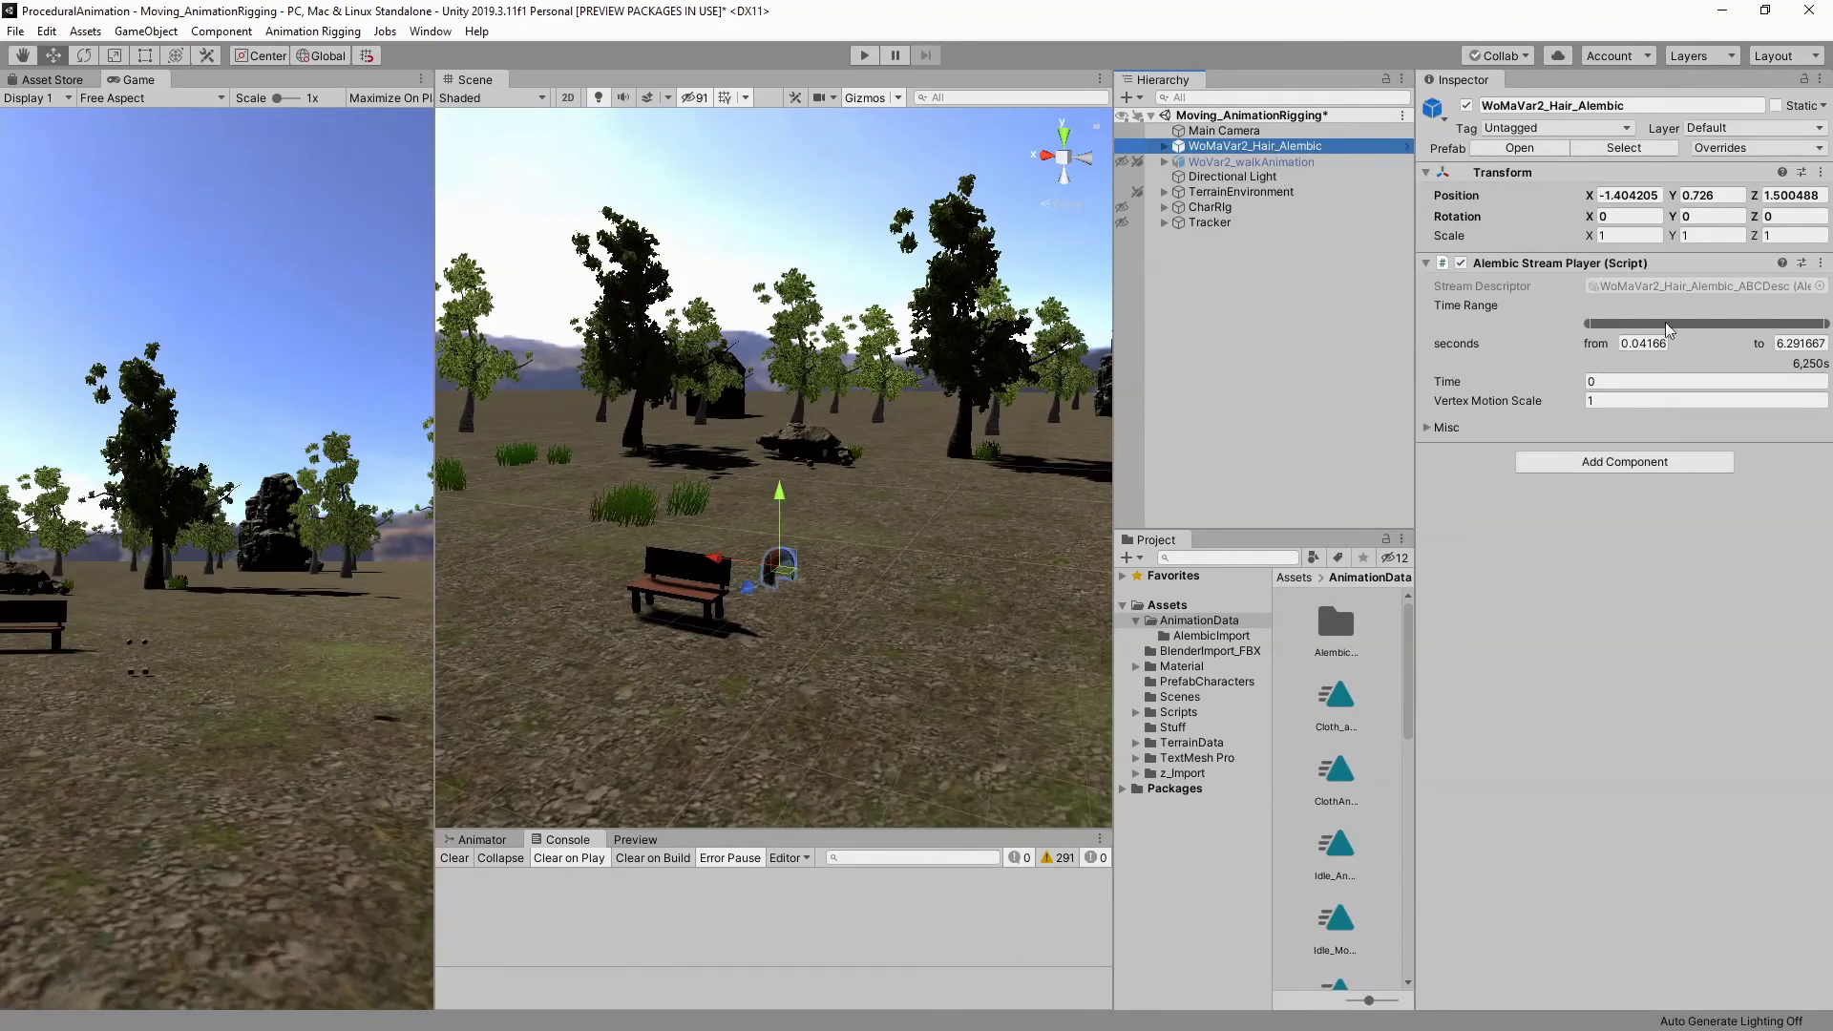
pyautogui.click(431, 30)
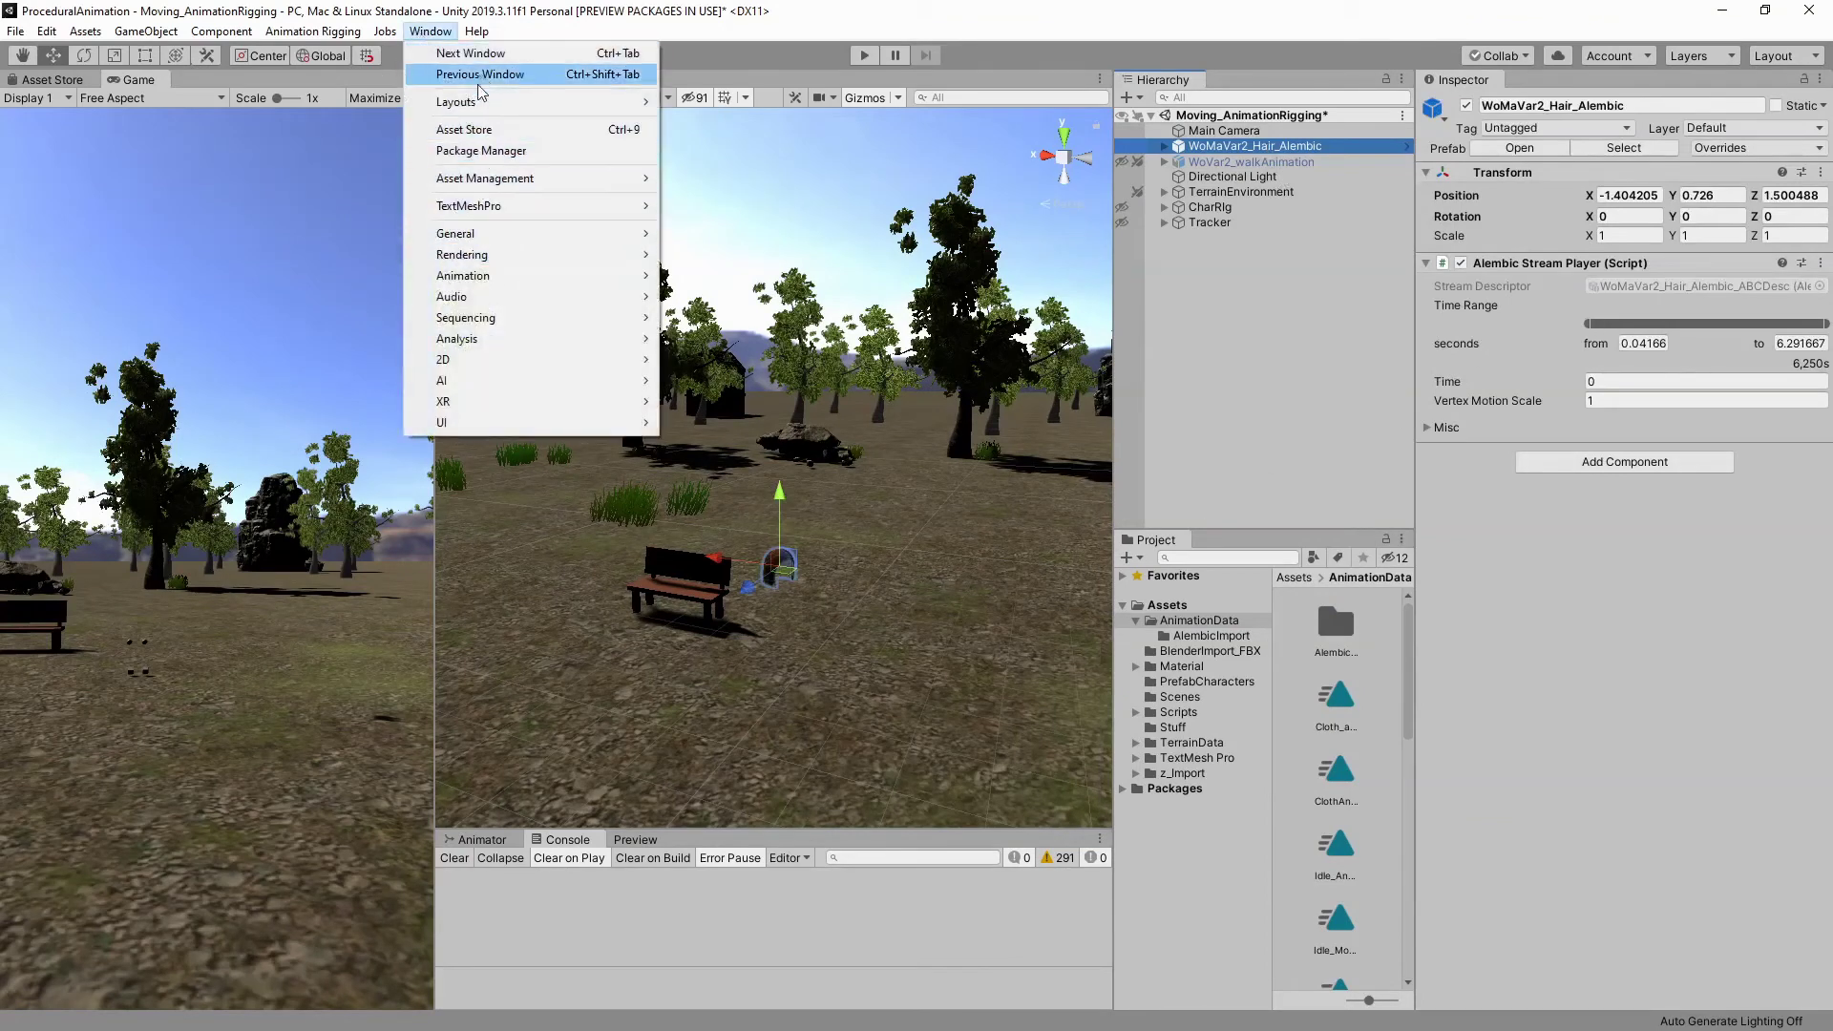
pyautogui.moveTo(462, 274)
pyautogui.click(722, 276)
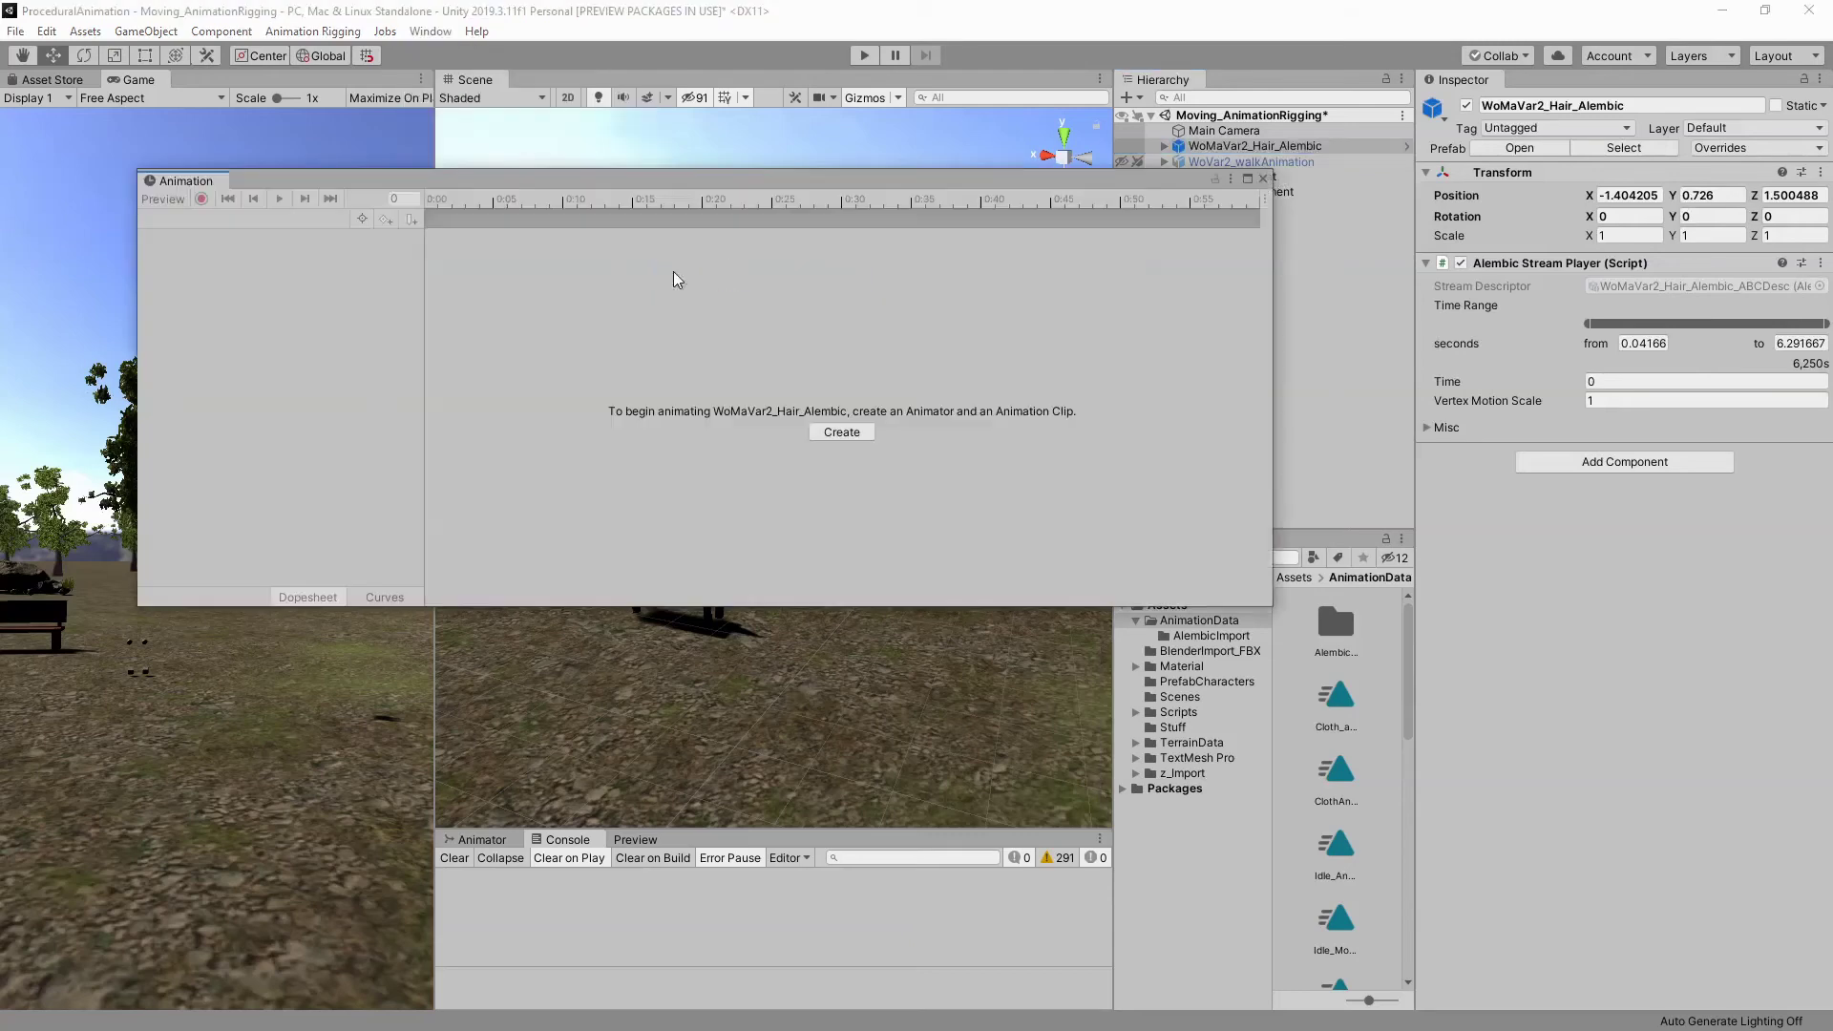
pyautogui.click(844, 431)
pyautogui.click(540, 222)
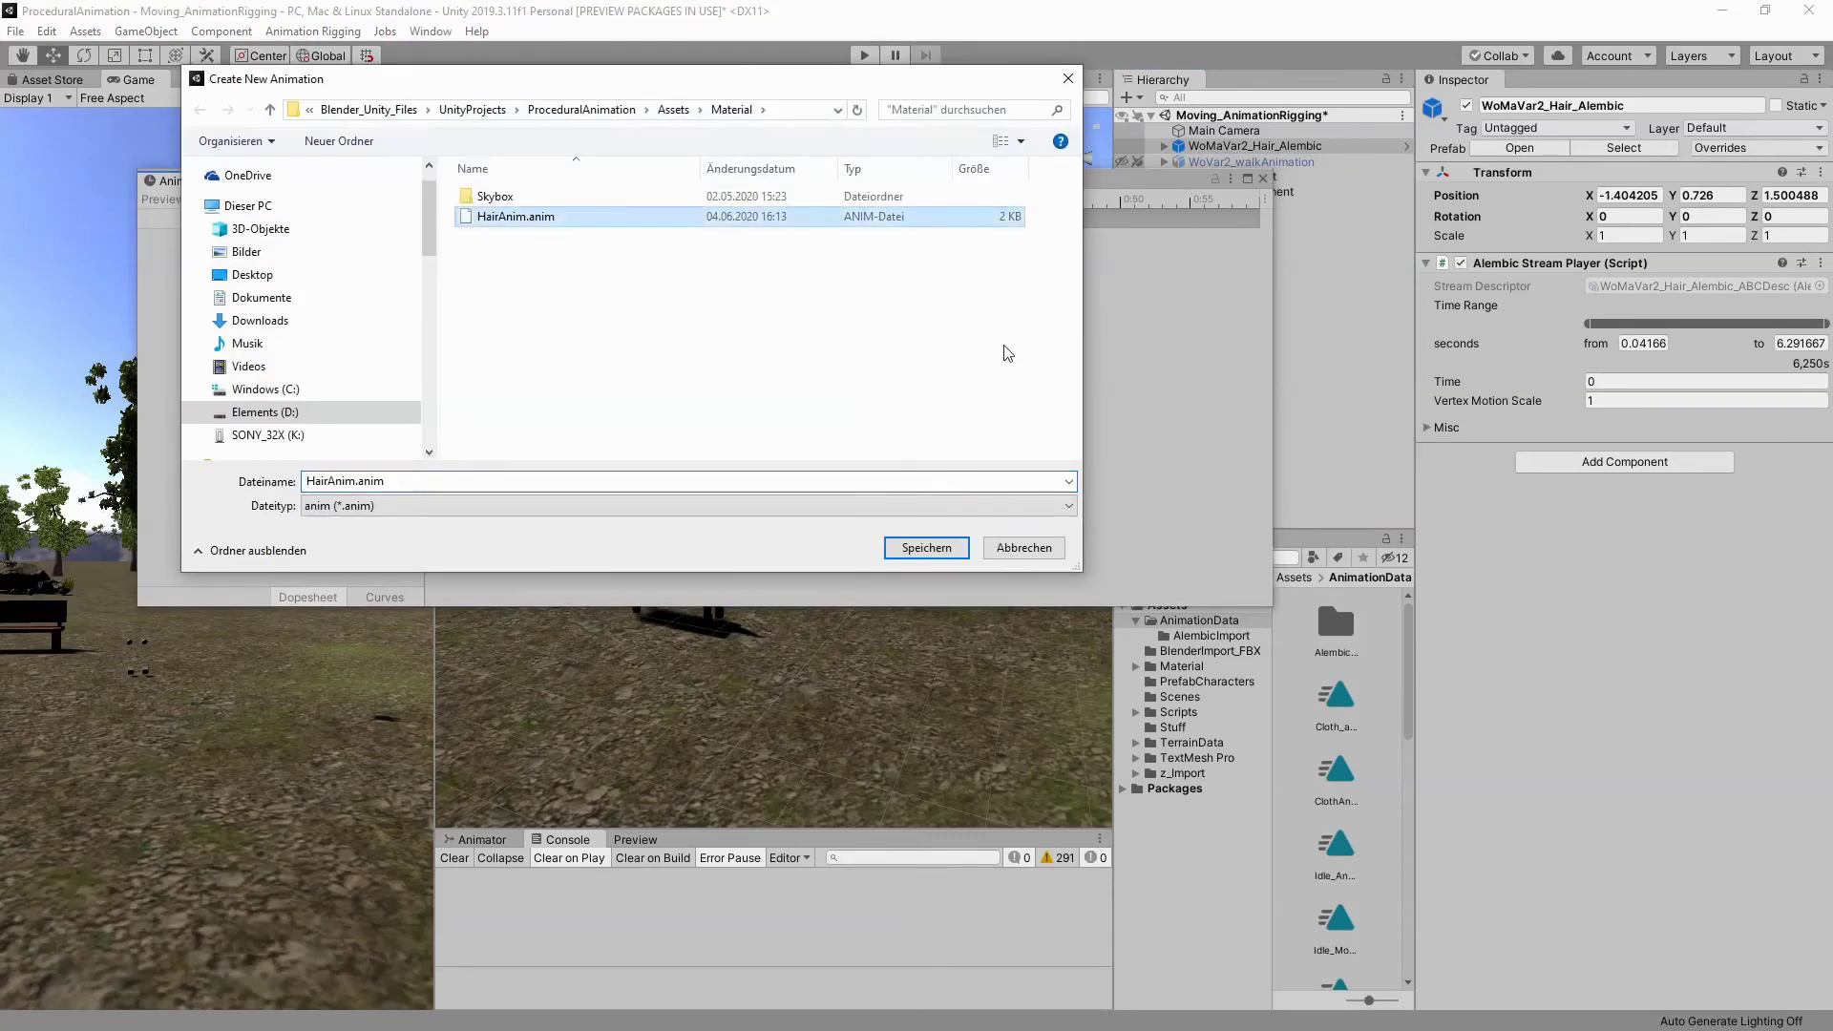
pyautogui.click(927, 547)
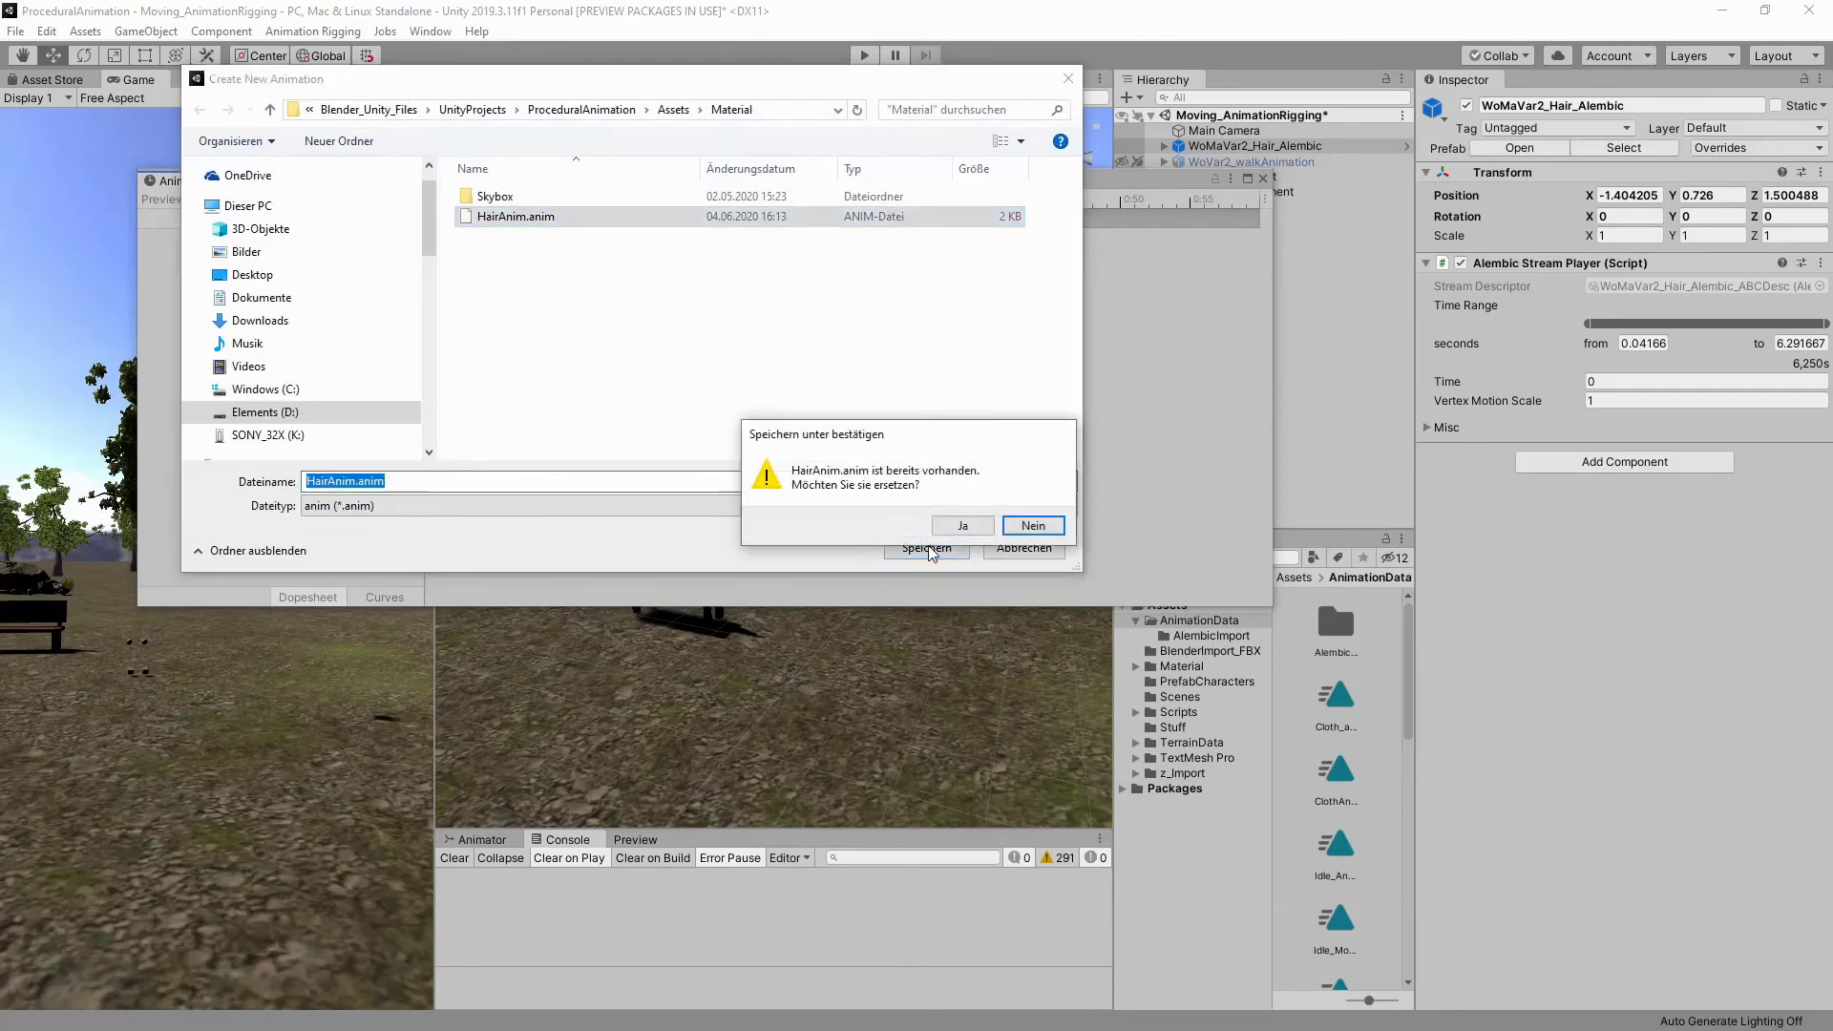
pyautogui.click(961, 525)
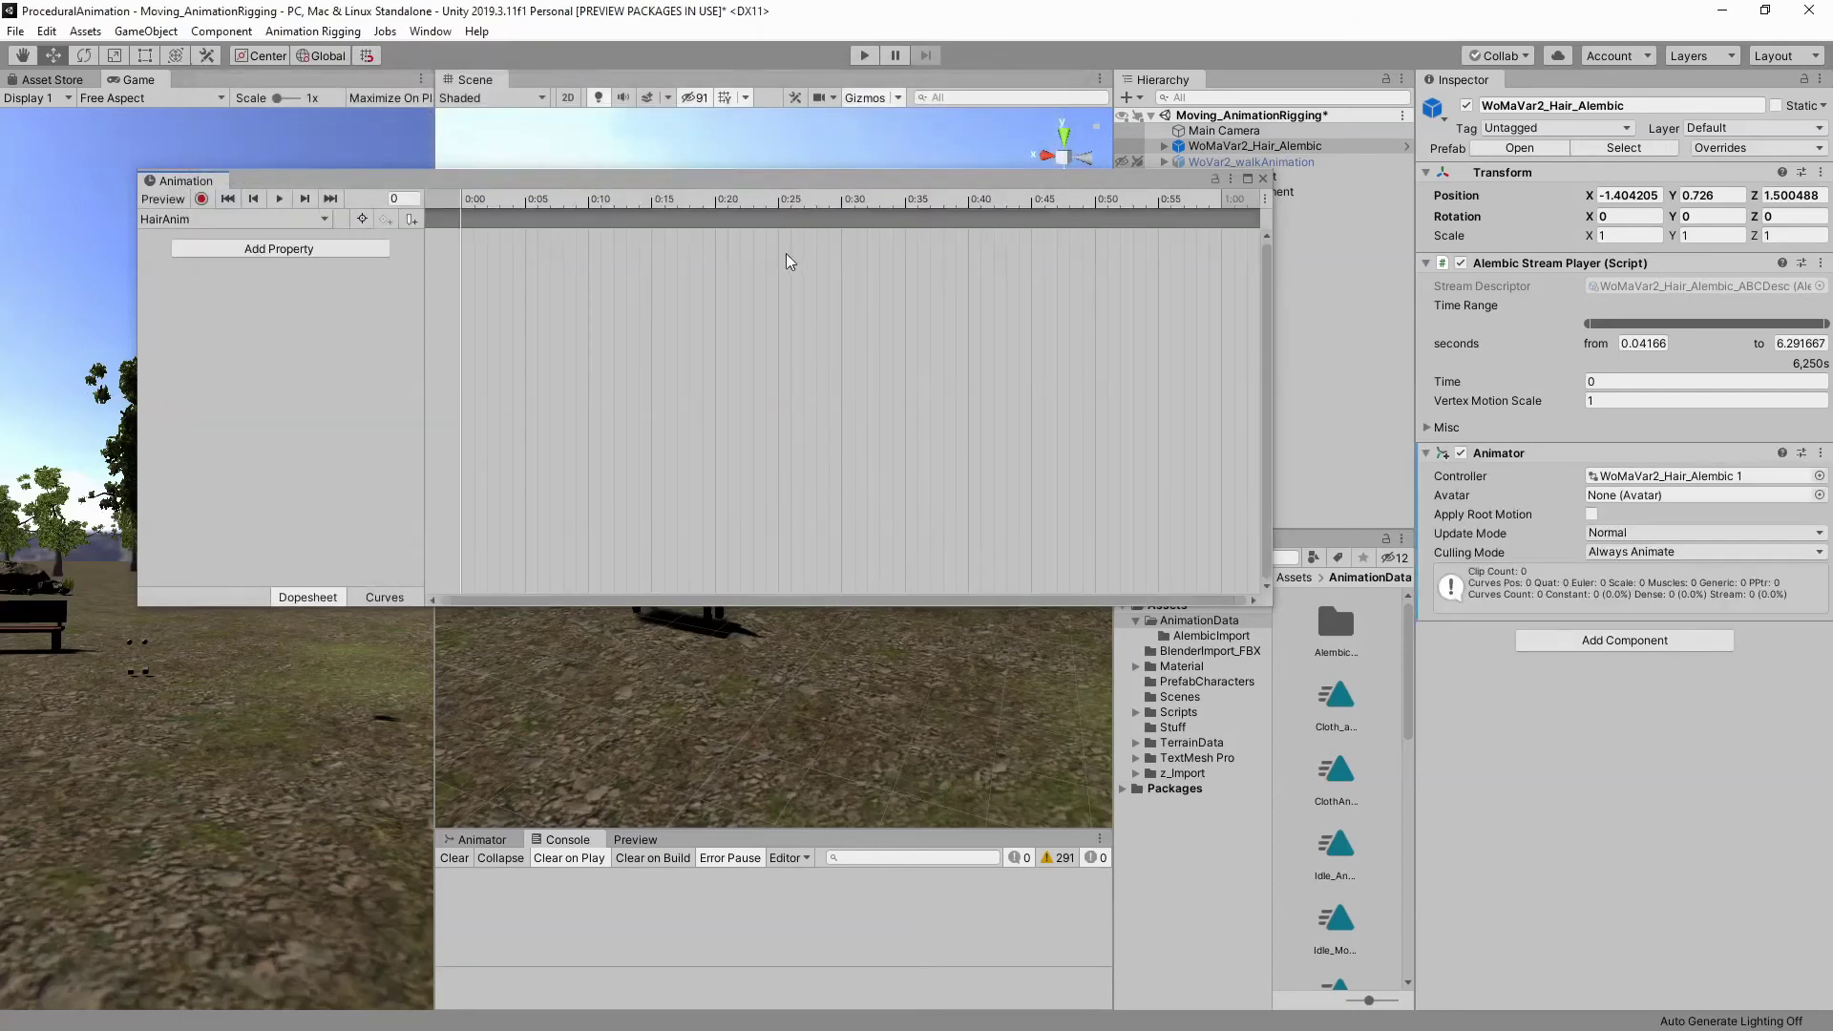
# Add the Alembic Stream Player's Current Time property to the HairAnim clip
pyautogui.moveTo(783, 179); pyautogui.dragTo(881, 262)
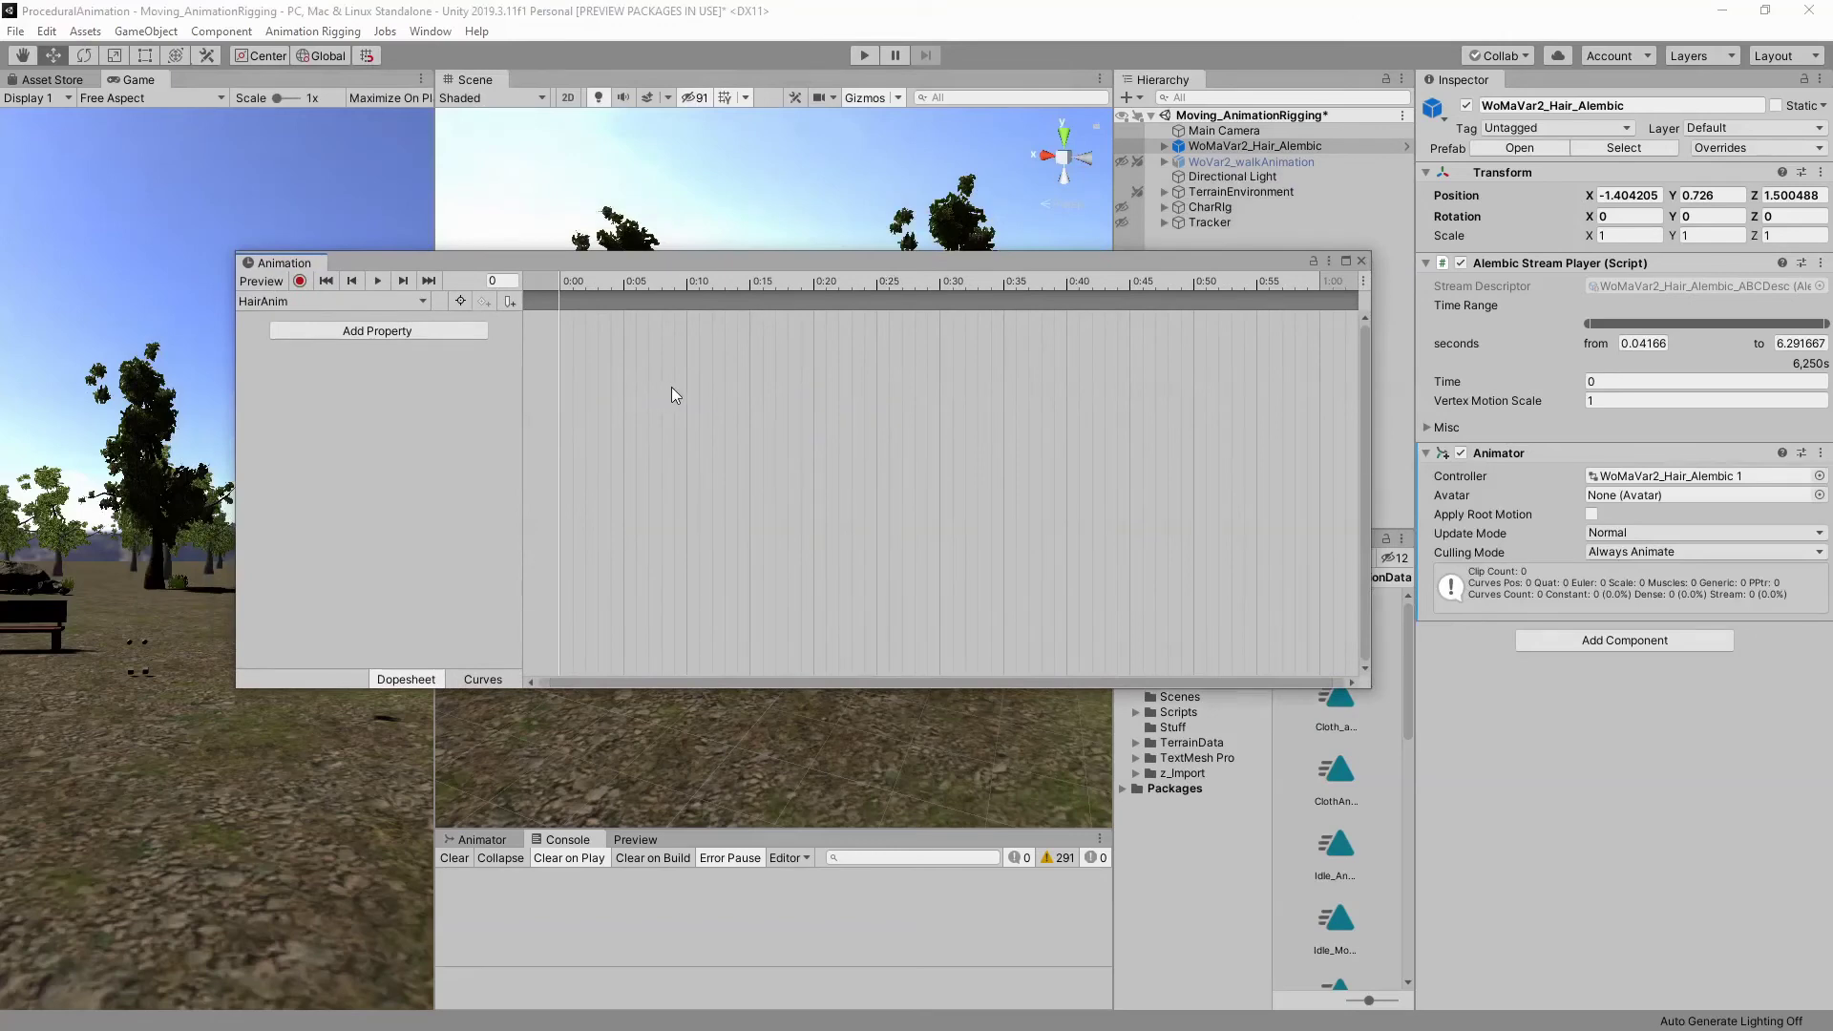
pyautogui.moveTo(1370, 334)
pyautogui.mouseDown()
pyautogui.moveTo(1235, 334)
pyautogui.moveTo(1254, 336)
pyautogui.mouseUp()
pyautogui.click(420, 330)
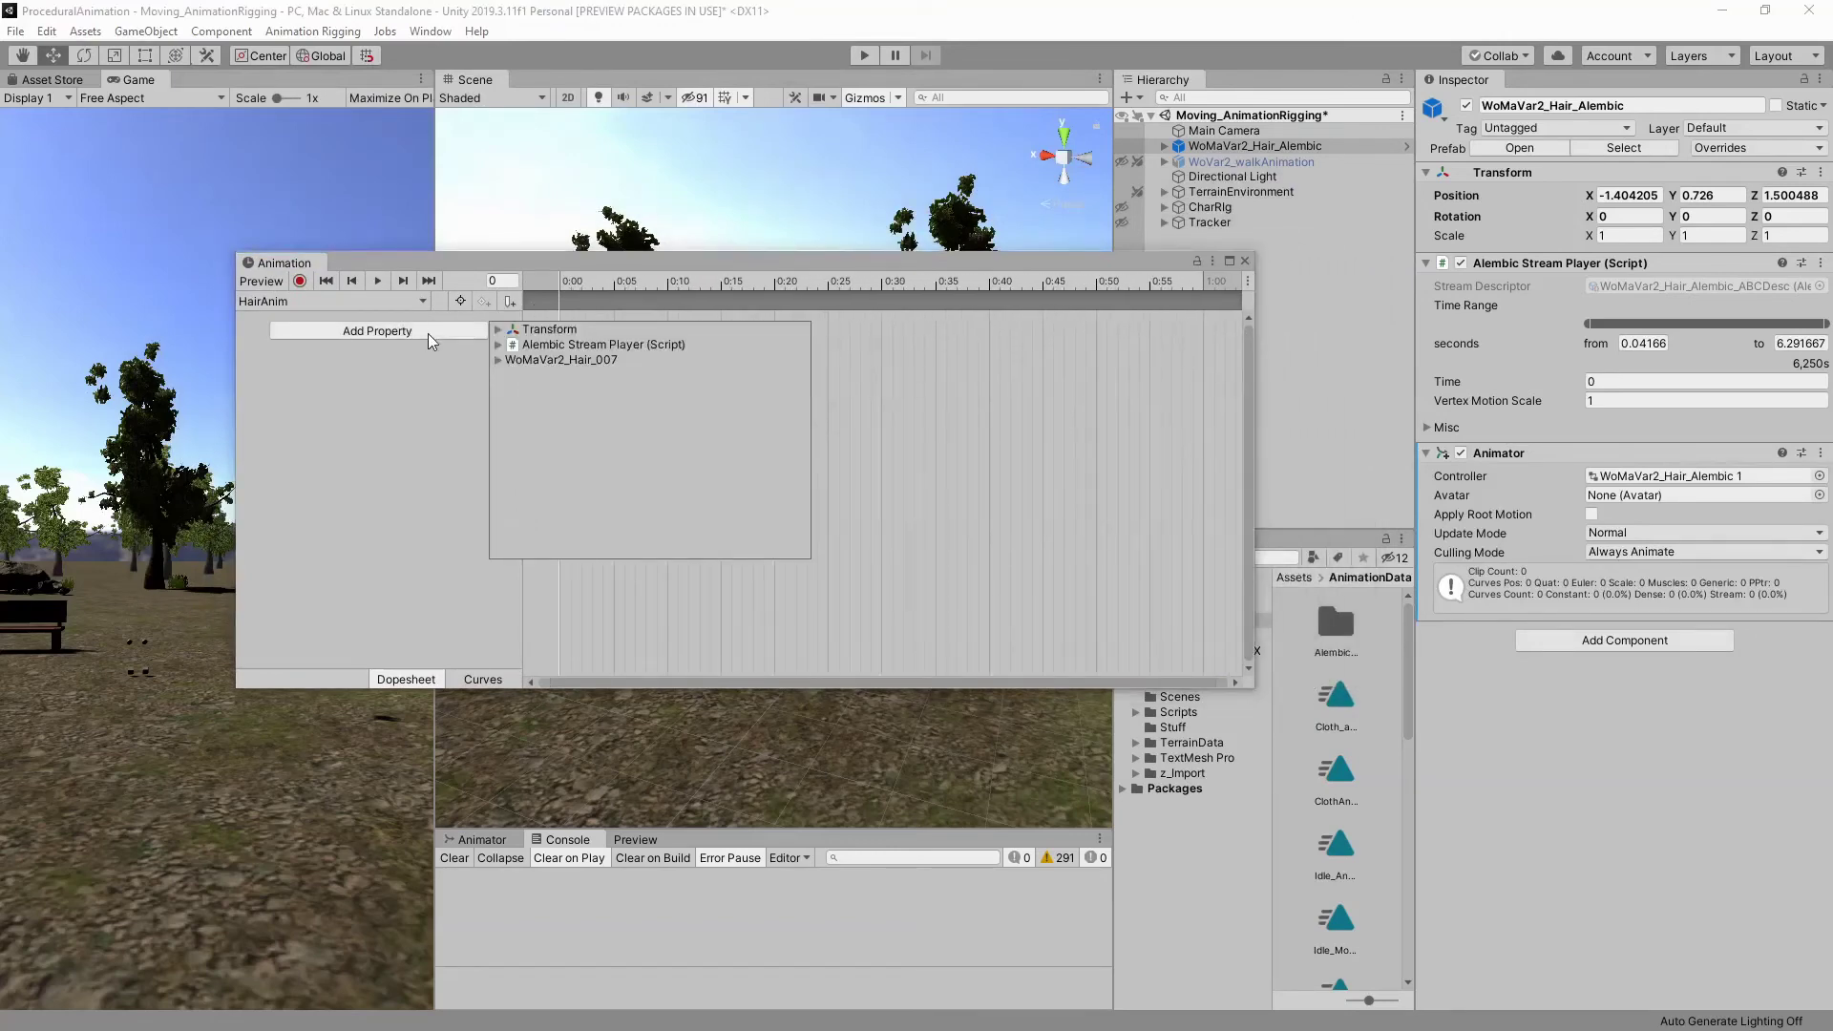
pyautogui.click(498, 345)
pyautogui.click(582, 376)
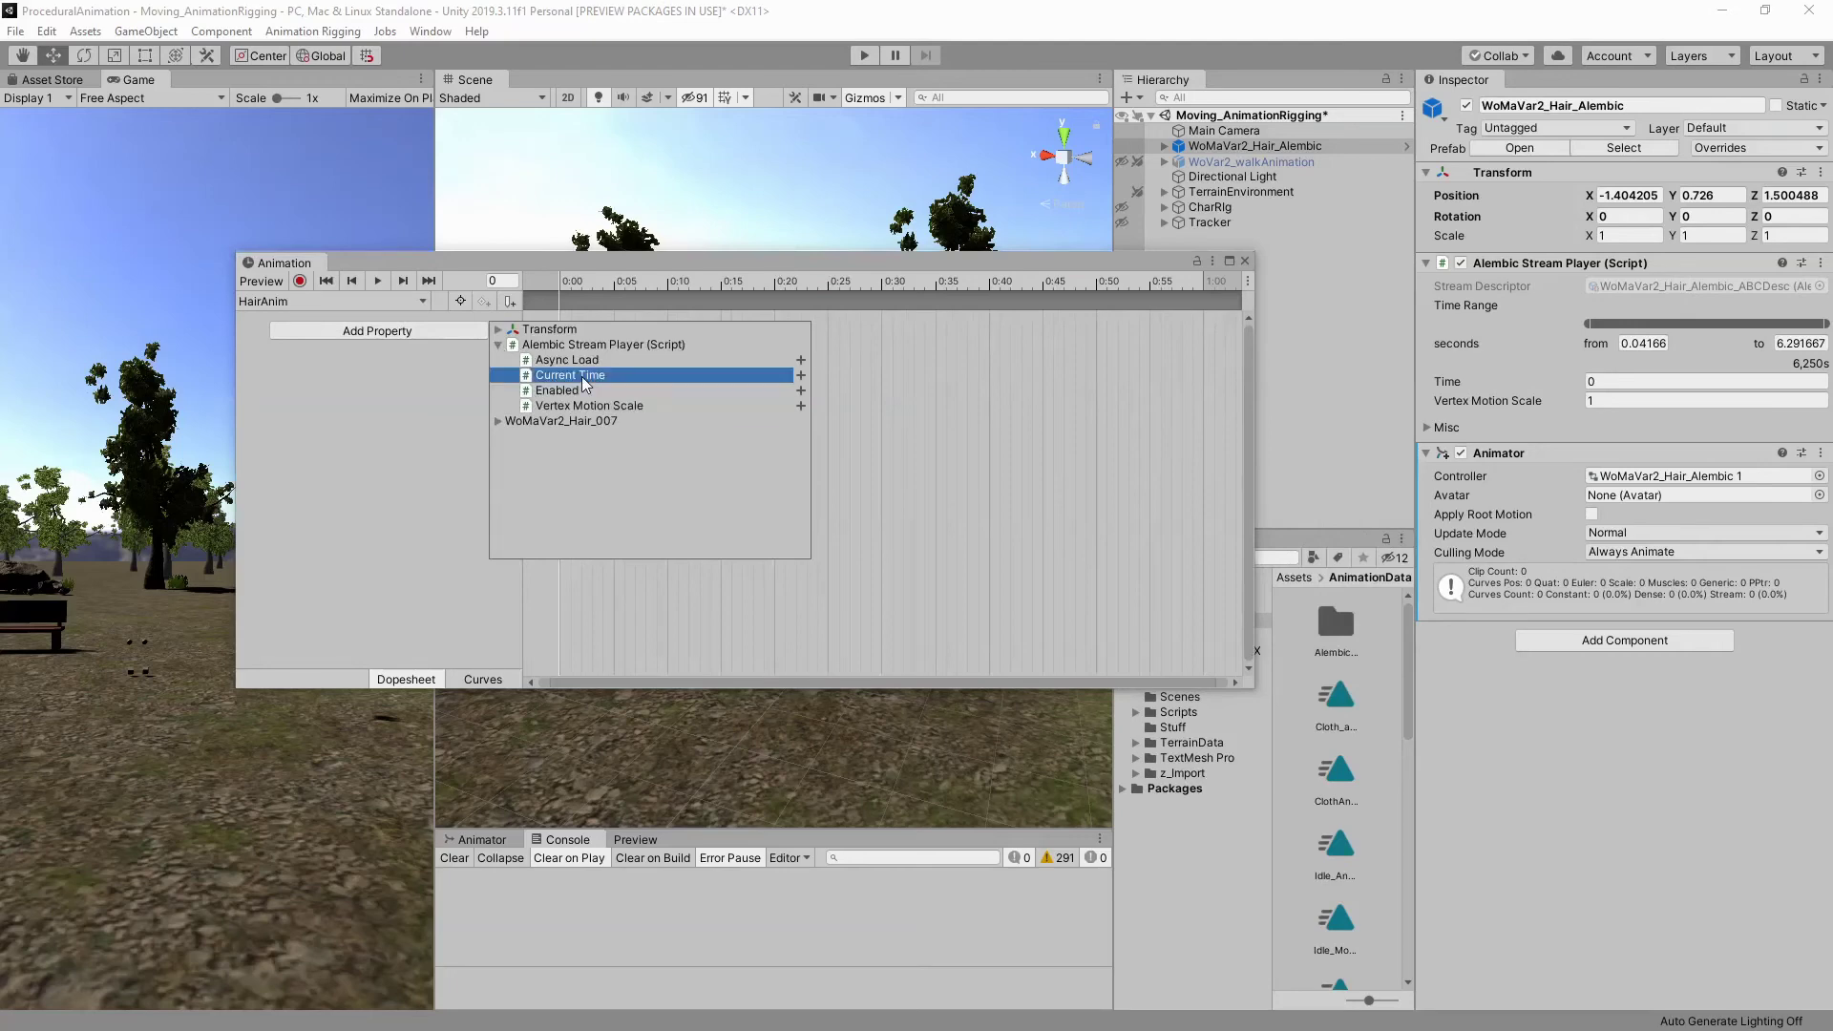
pyautogui.click(801, 375)
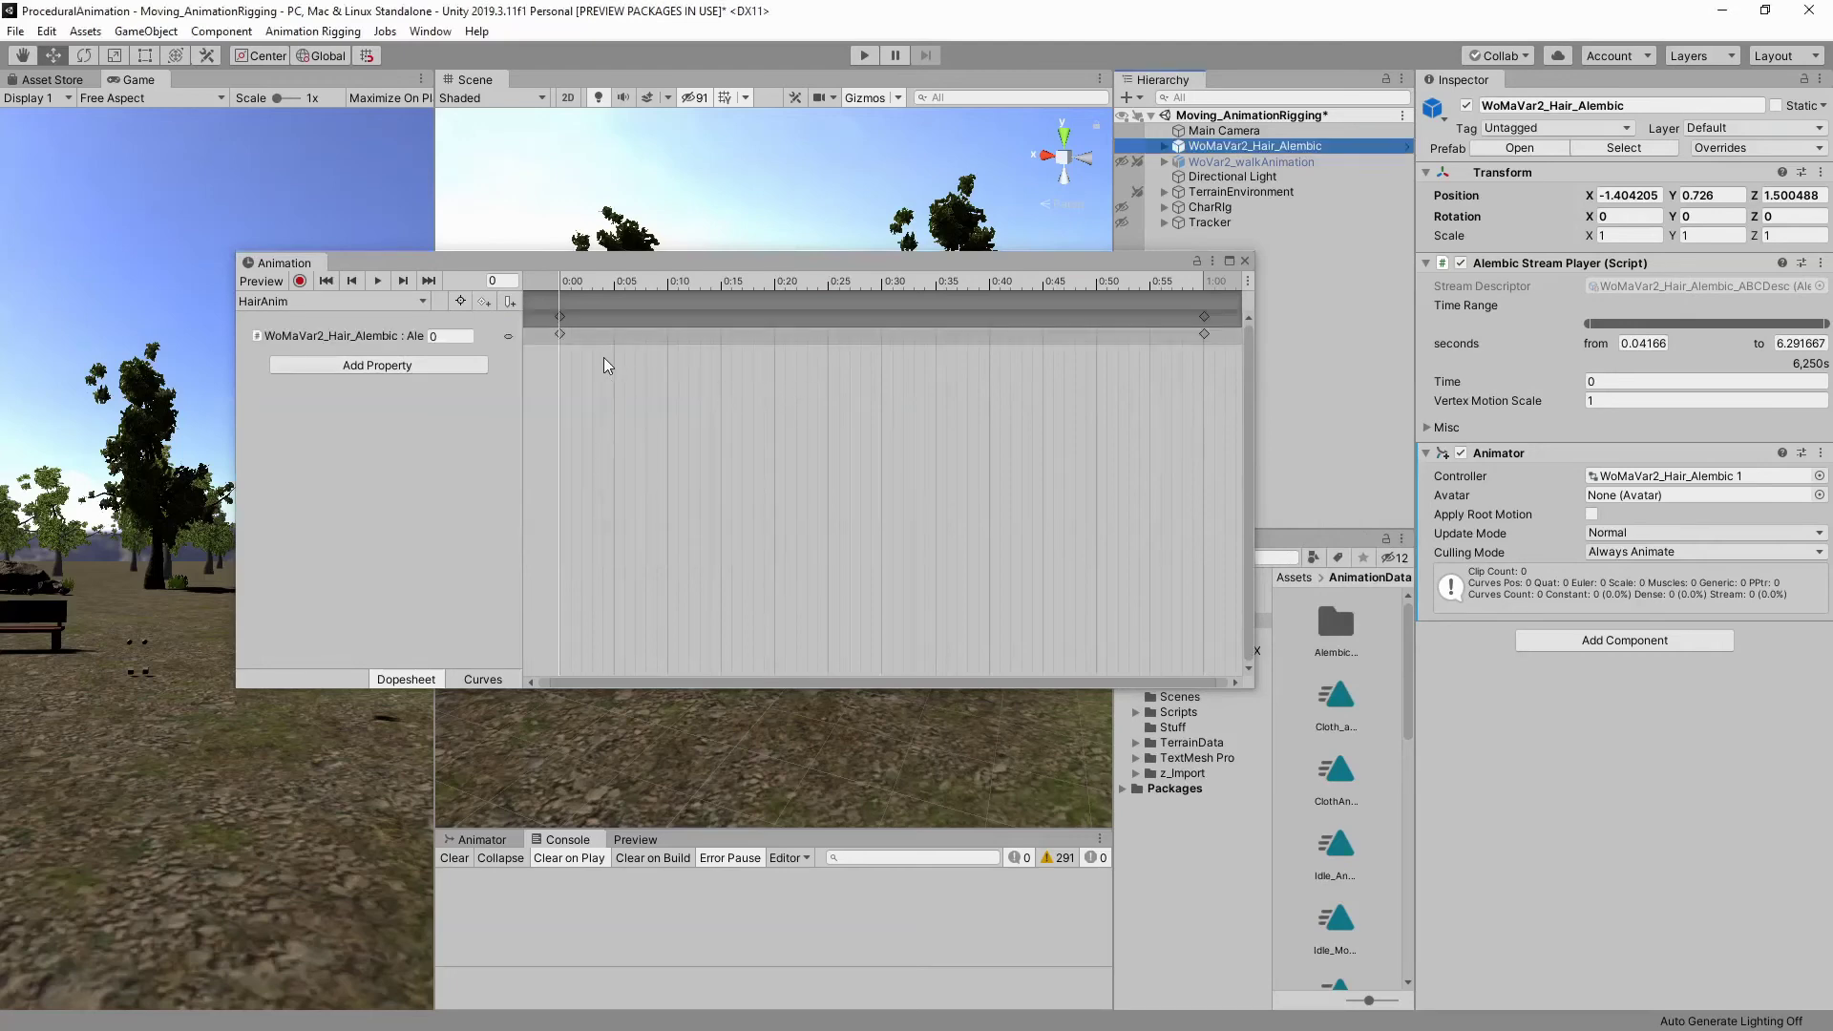
# Move and widen the Animation window, then trim the start of the hair cache's time range
pyautogui.click(769, 462)
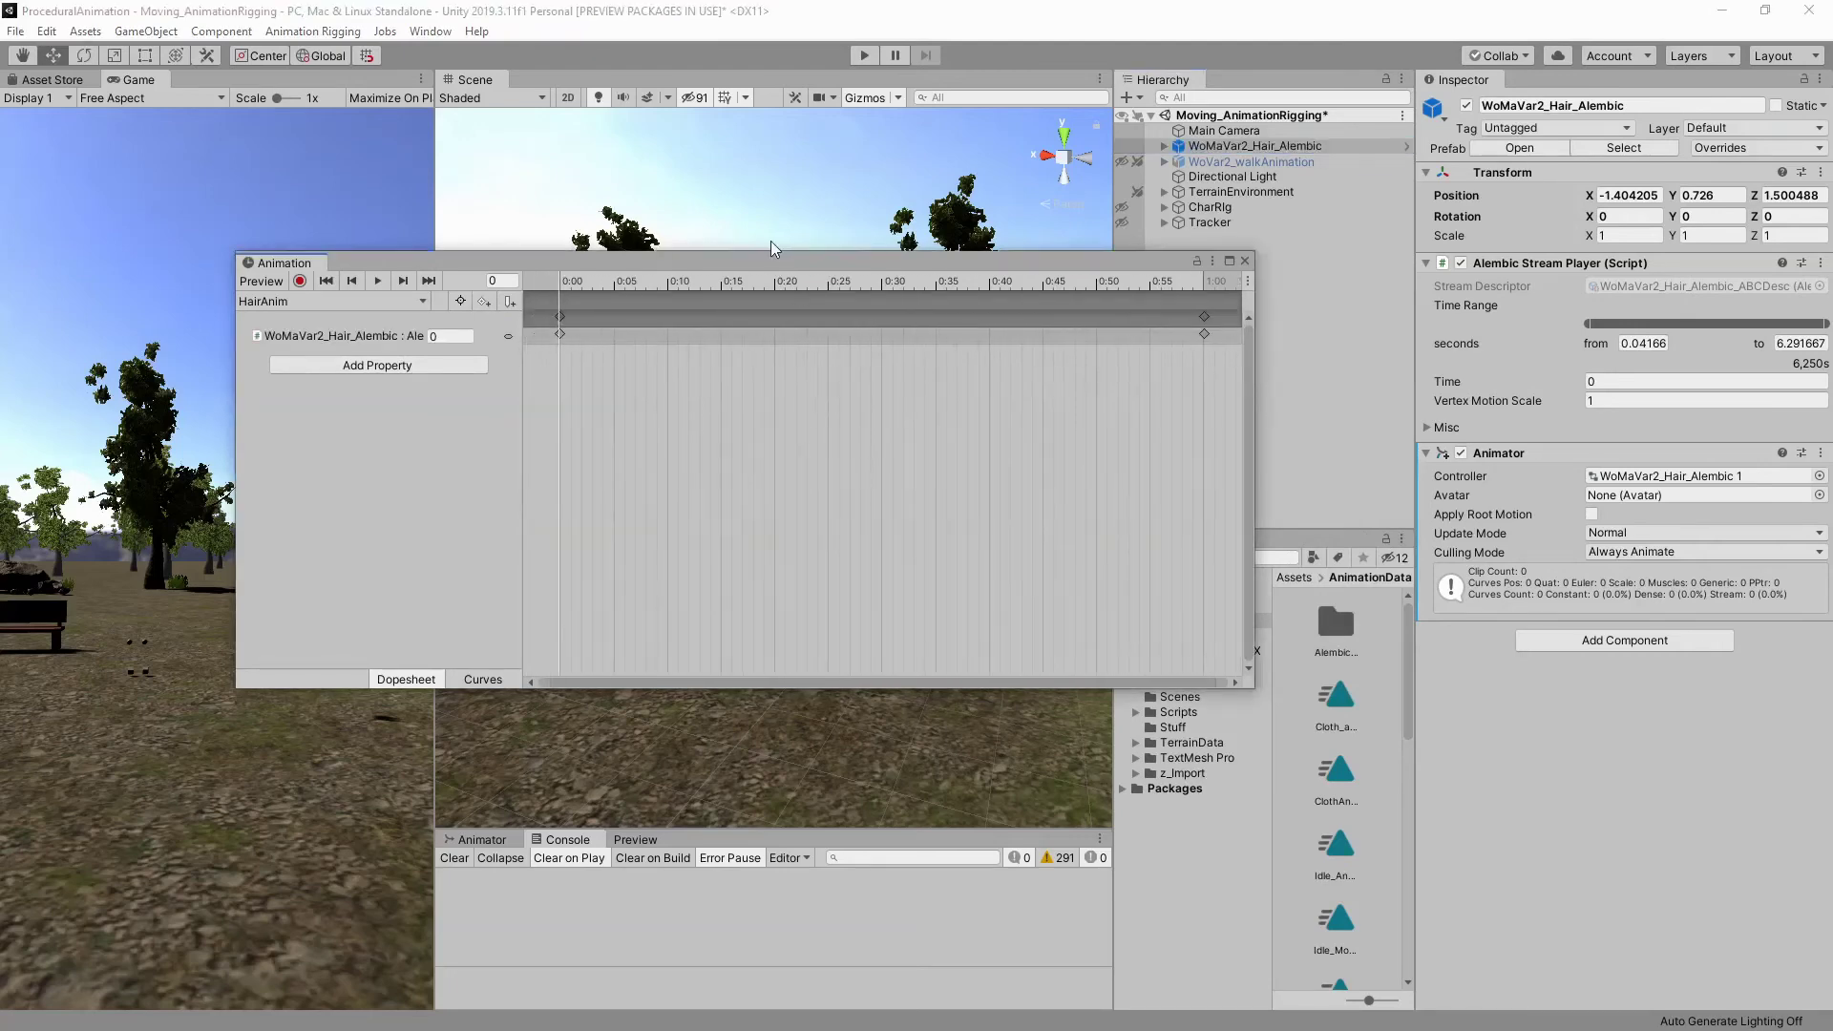
pyautogui.moveTo(773, 260); pyautogui.dragTo(668, 395)
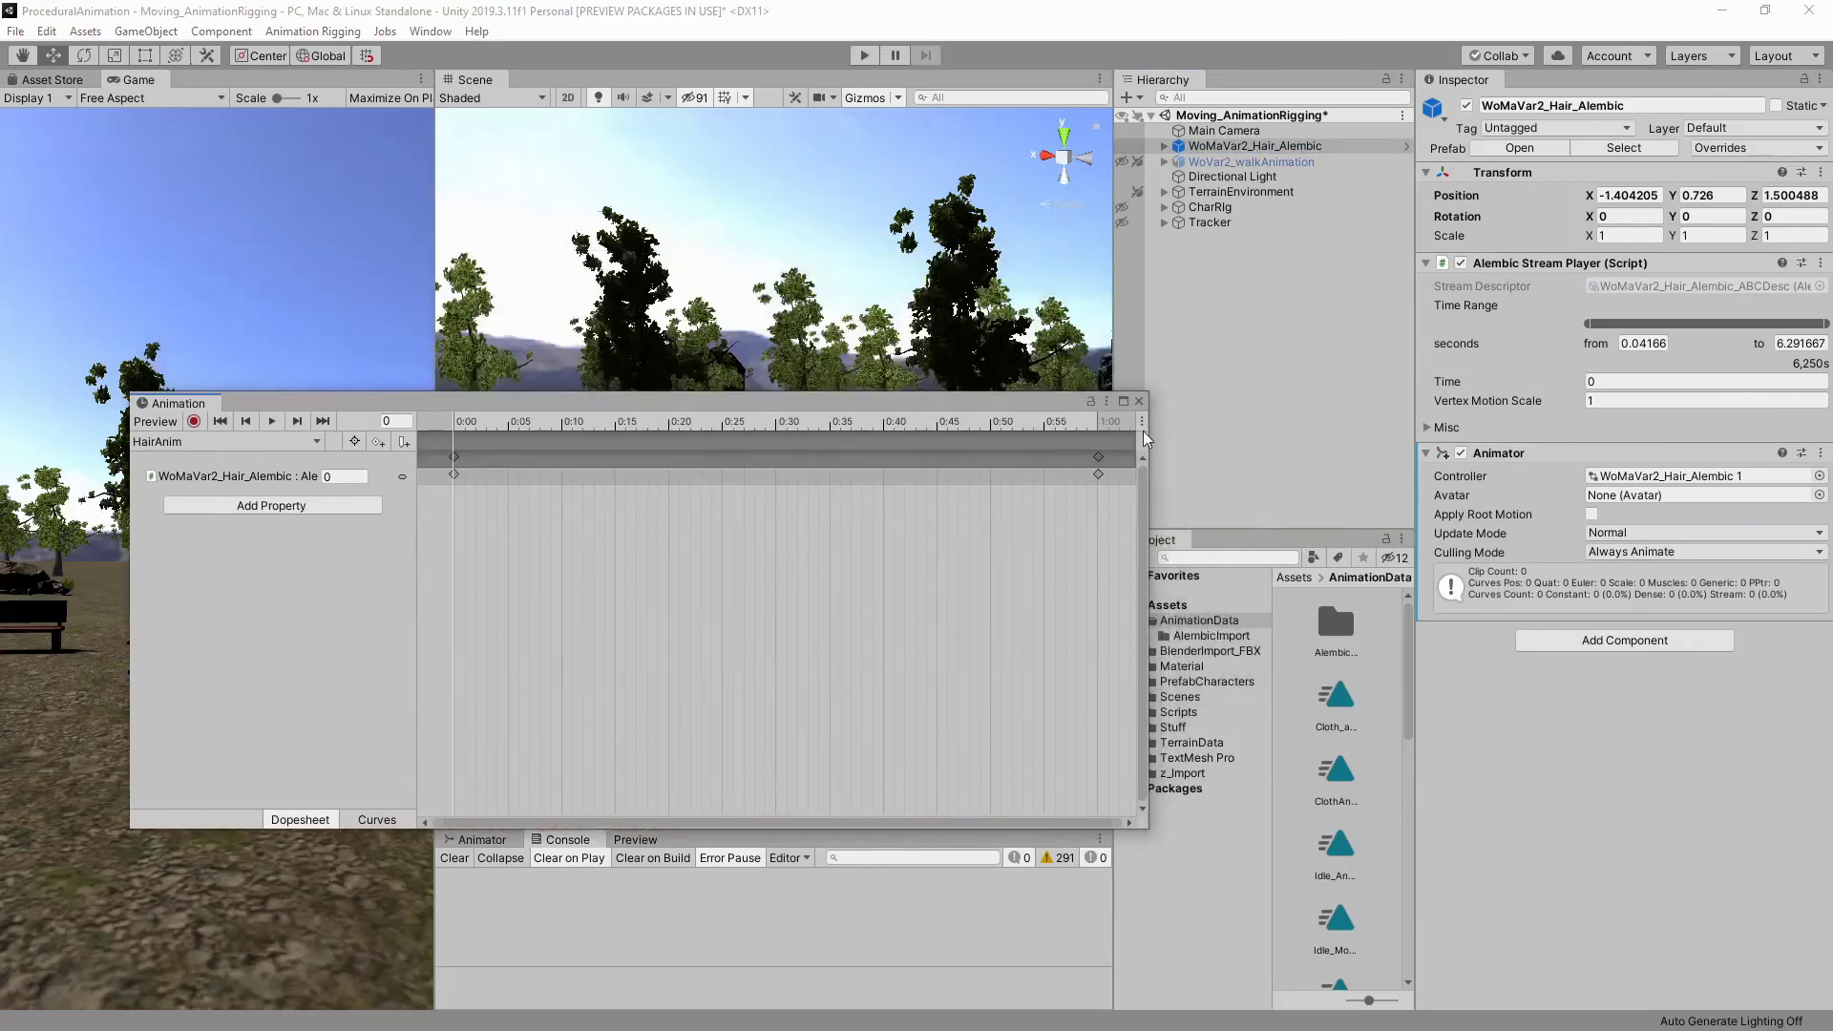
pyautogui.moveTo(1146, 435); pyautogui.dragTo(1373, 436)
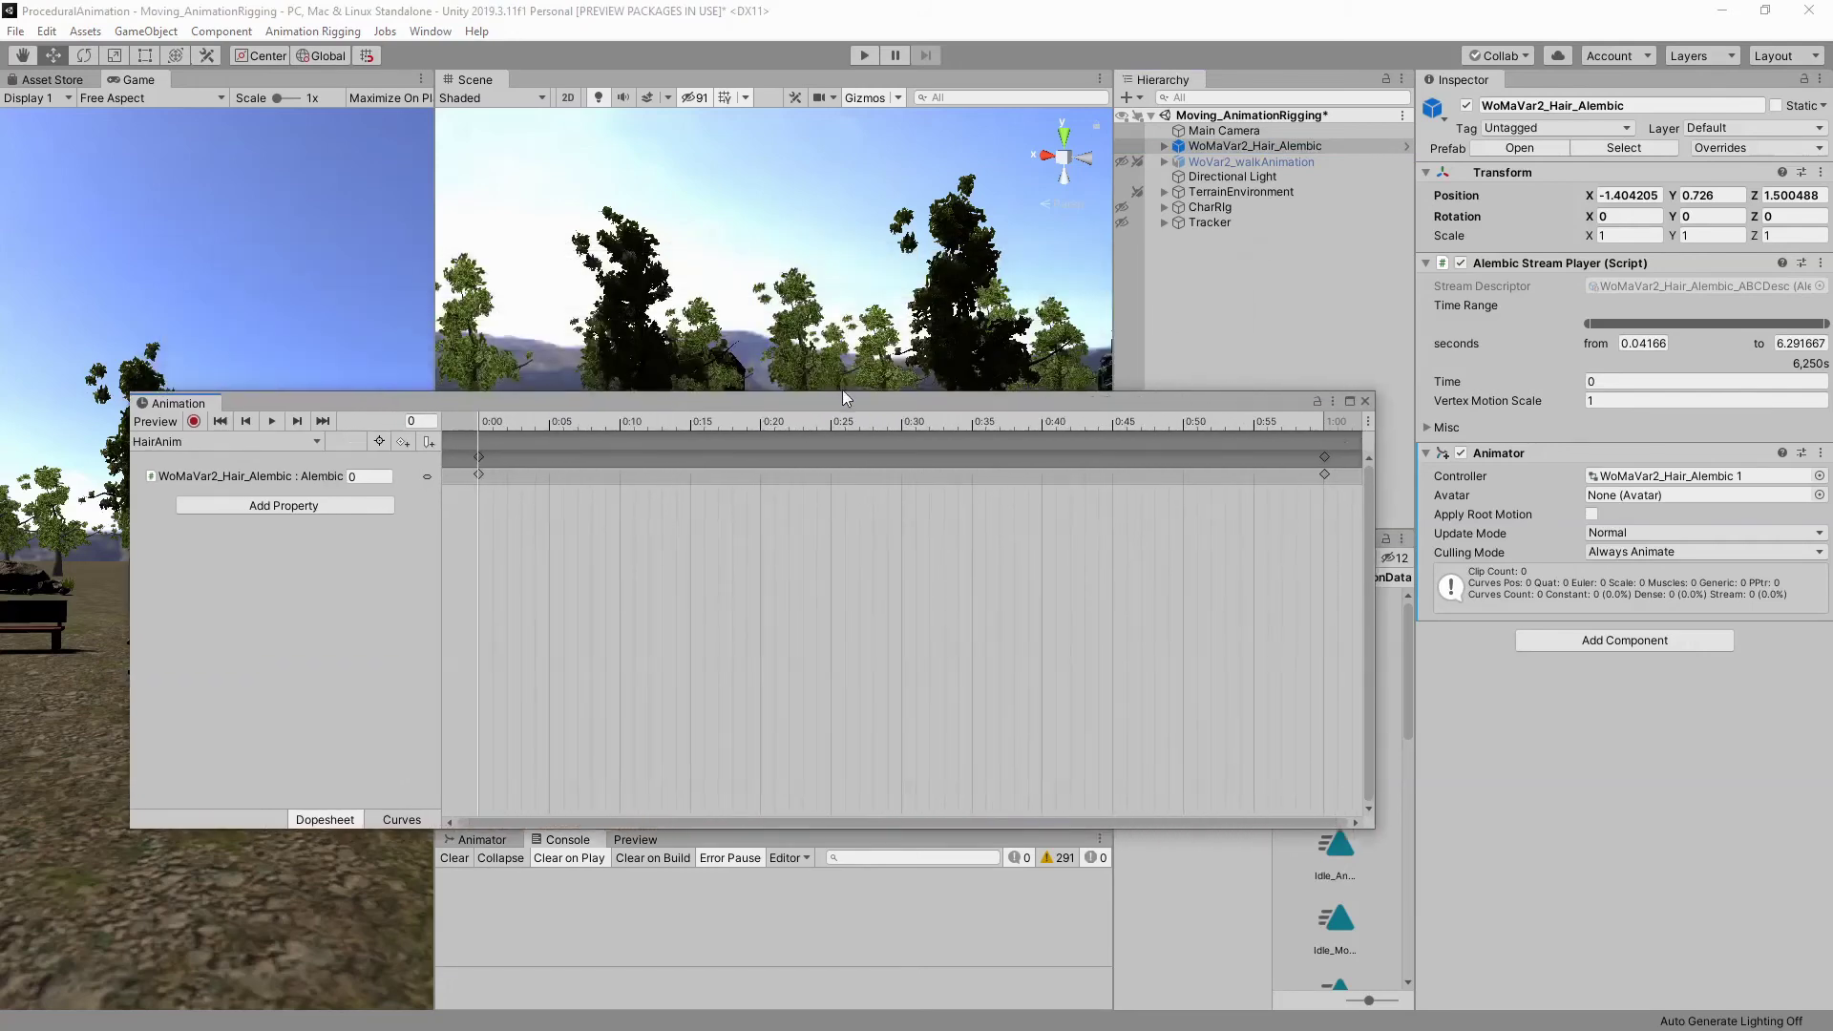
pyautogui.moveTo(844, 399); pyautogui.dragTo(953, 622)
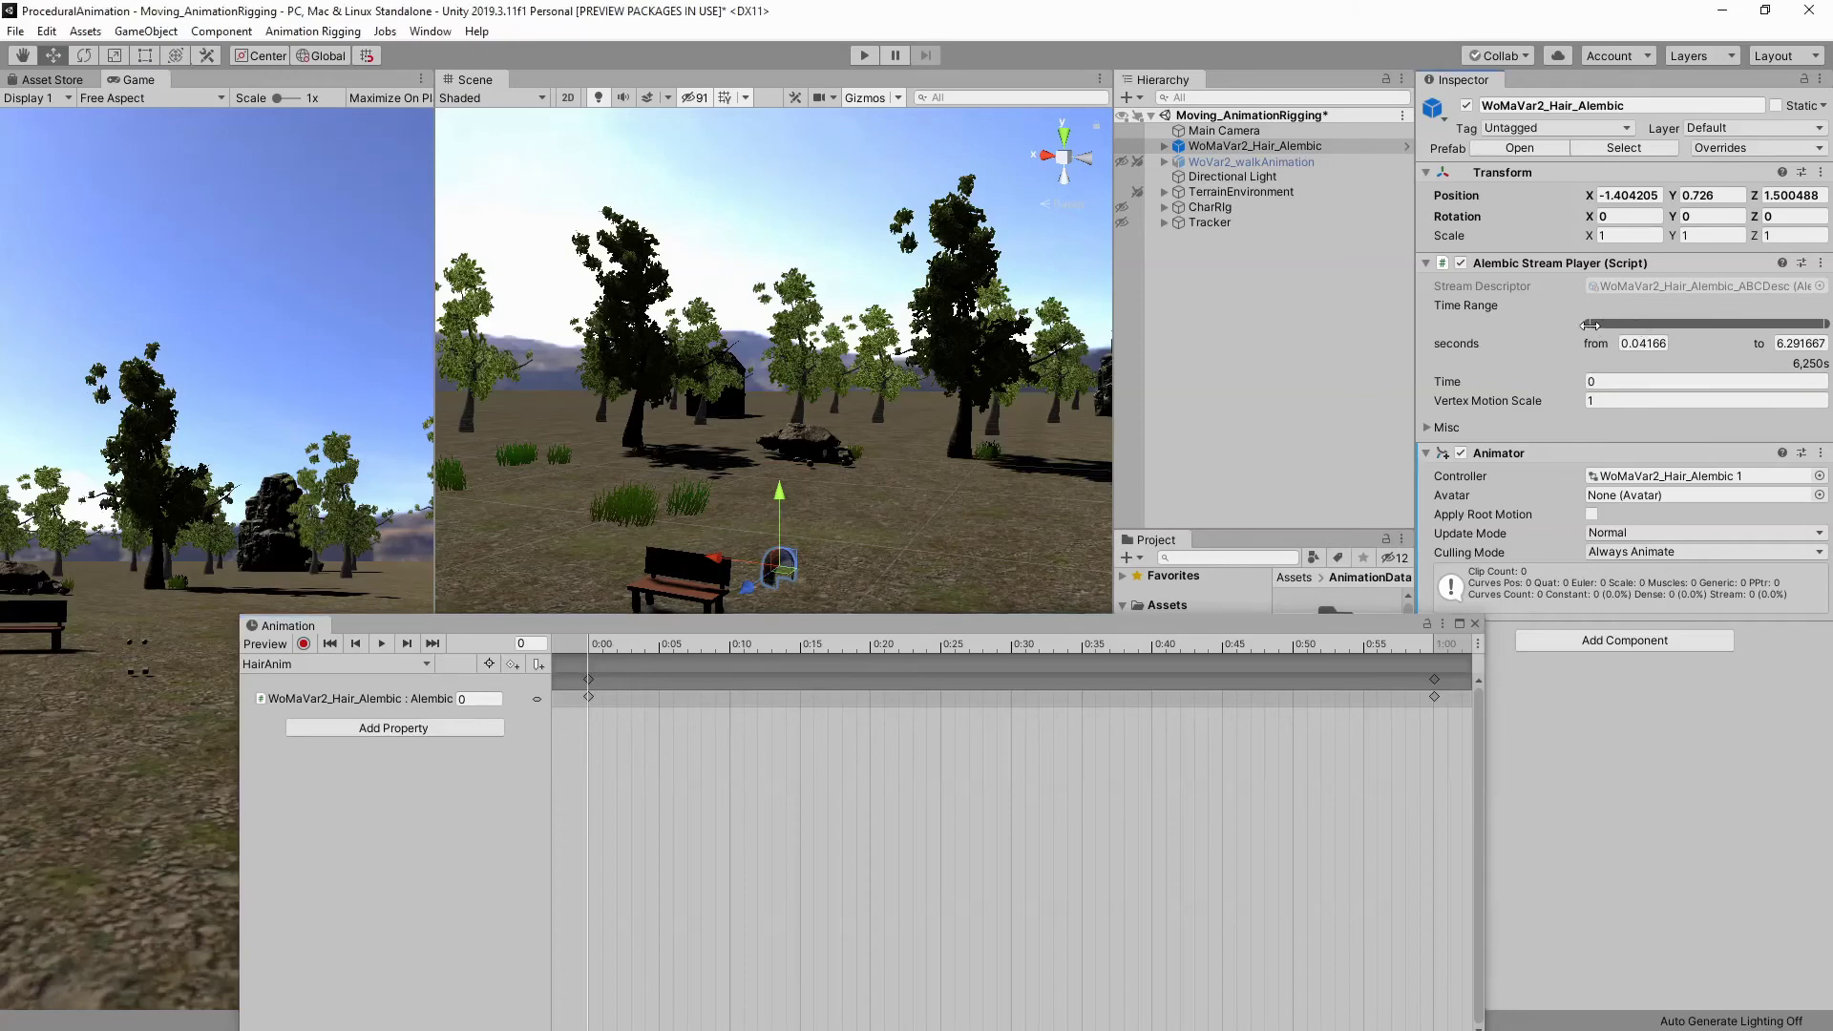
pyautogui.moveTo(1589, 326)
pyautogui.mouseDown()
pyautogui.moveTo(1823, 325)
pyautogui.moveTo(1574, 313)
pyautogui.mouseUp()
# Move the Current Time track's last keyframe to about 6:00 in the HairAnim Dopesheet
pyautogui.moveTo(922, 623)
pyautogui.mouseDown()
pyautogui.moveTo(857, 483)
pyautogui.moveTo(804, 117)
pyautogui.mouseUp()
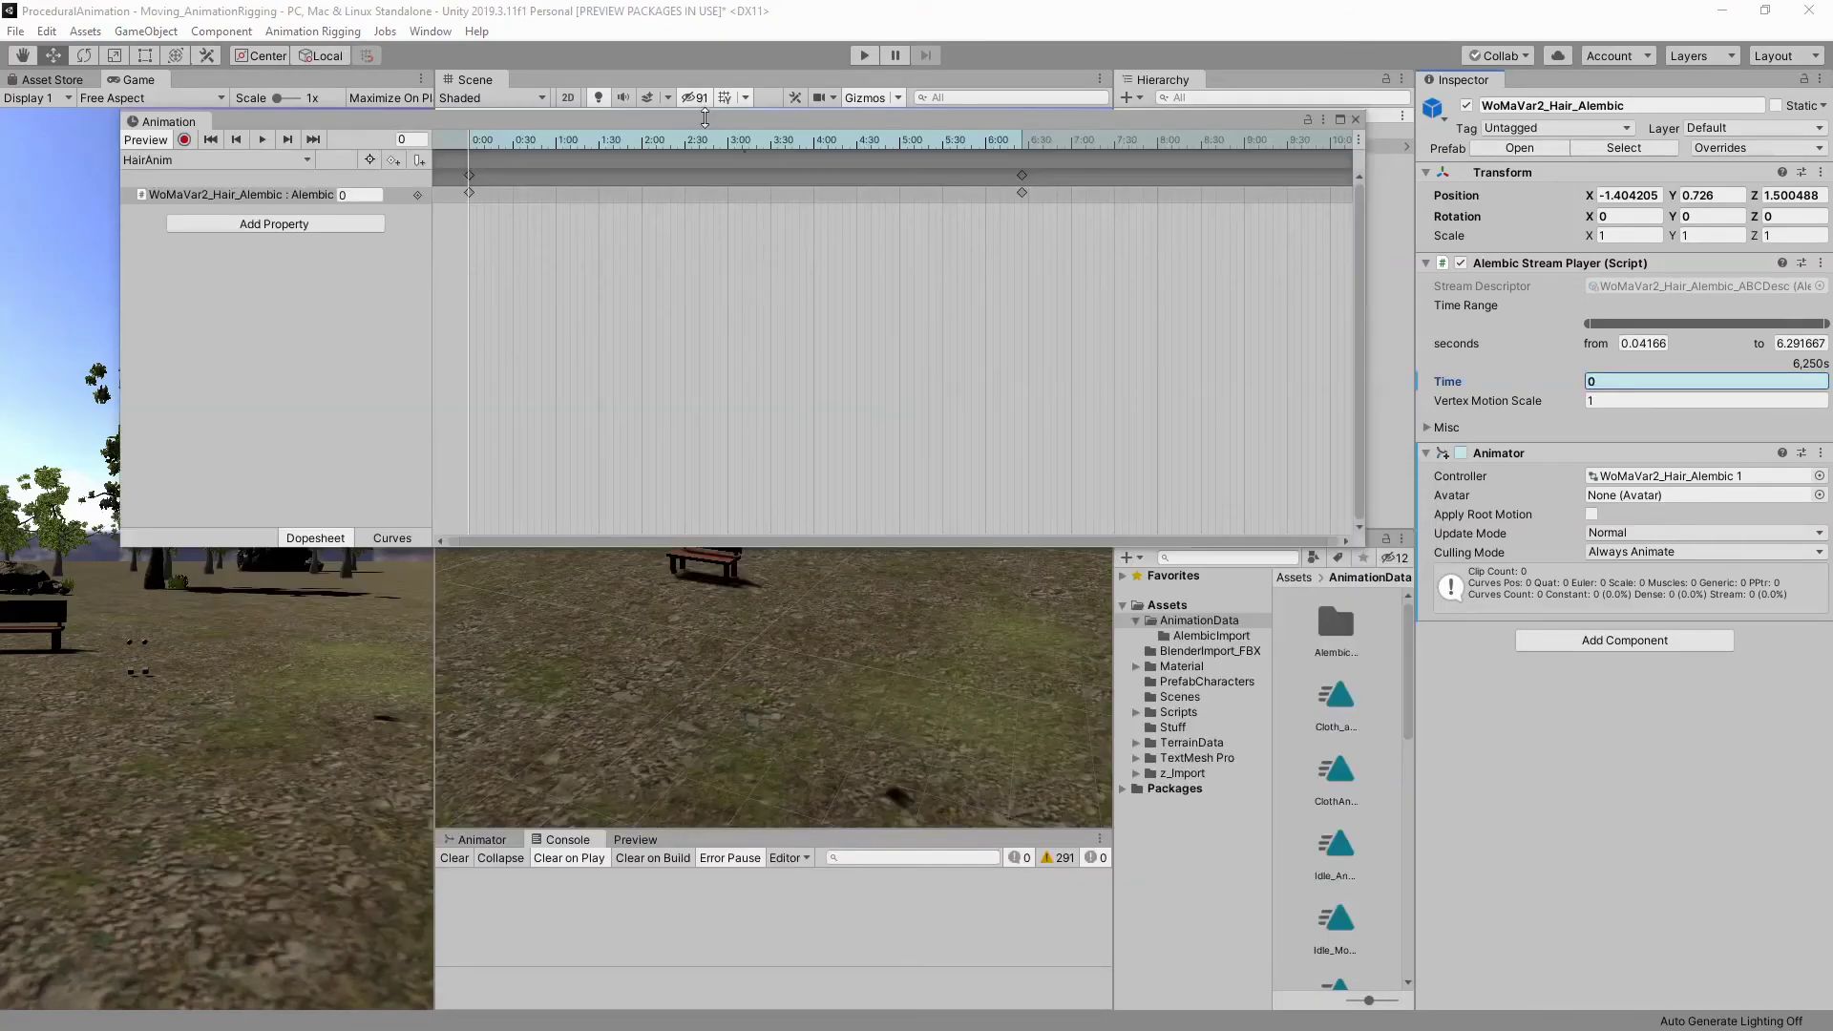
pyautogui.moveTo(876, 125); pyautogui.dragTo(1113, 375)
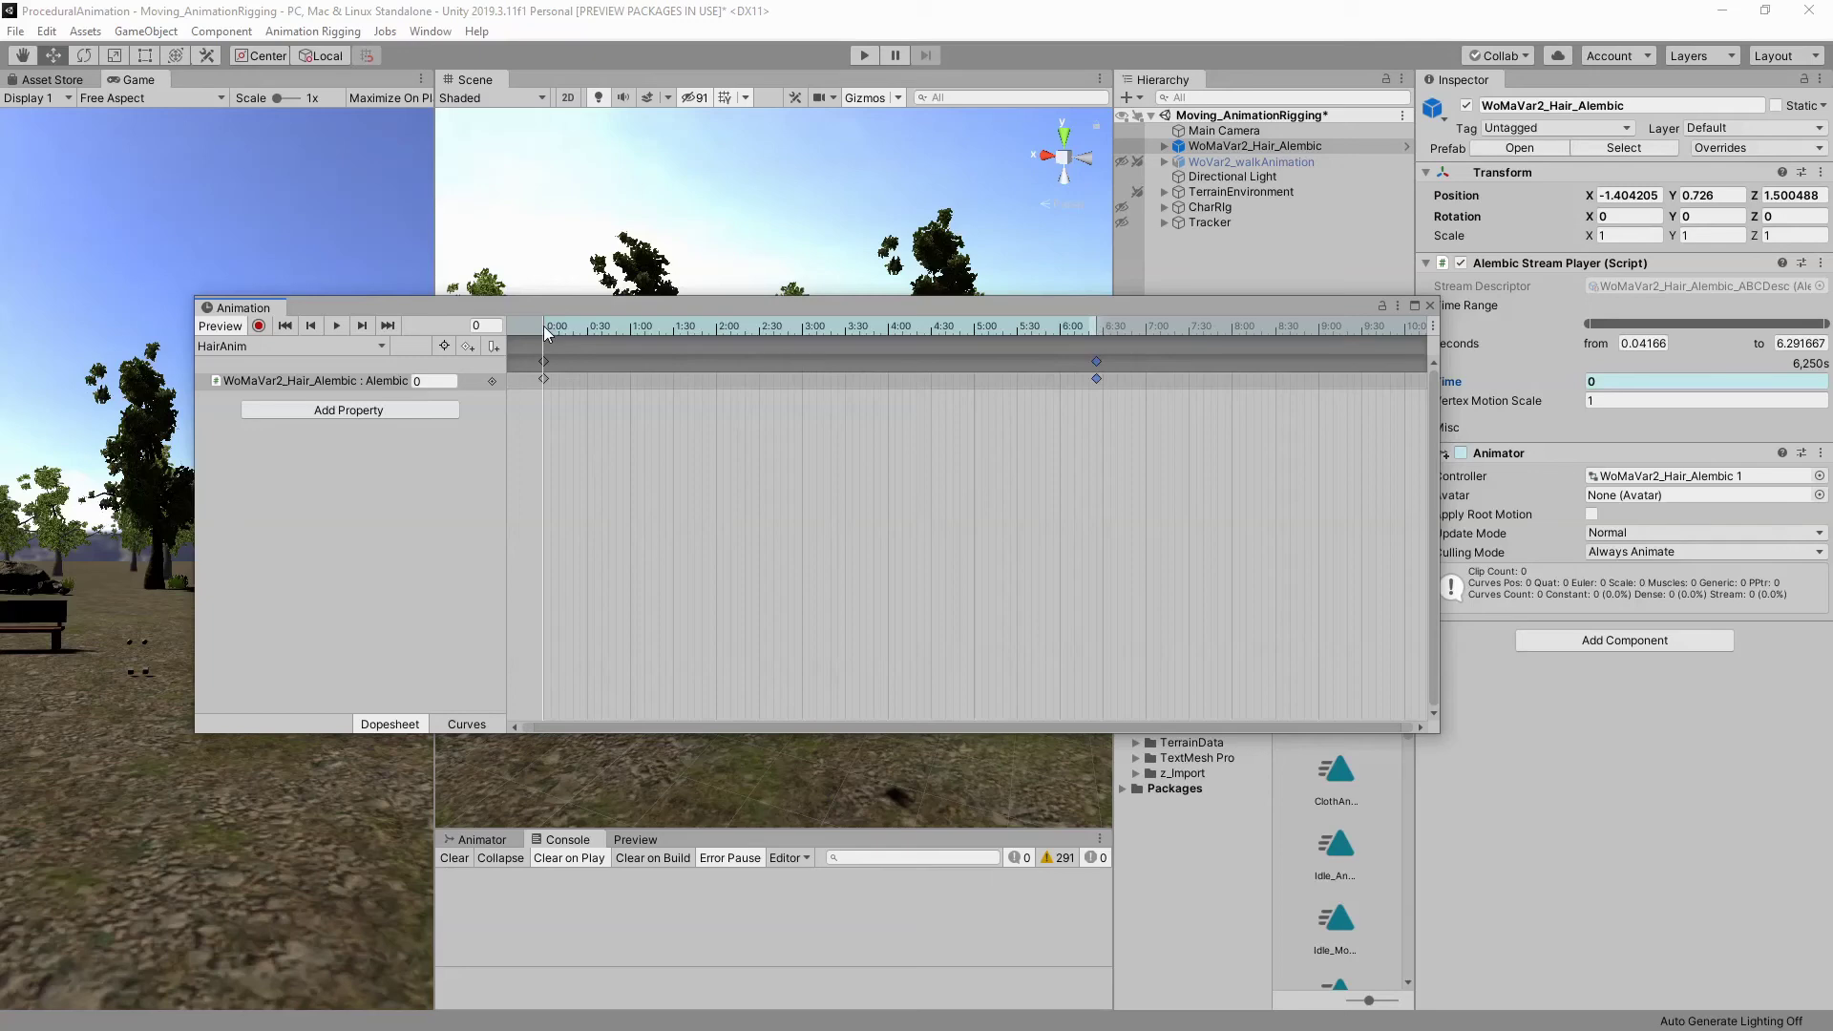
pyautogui.moveTo(561, 306); pyautogui.dragTo(553, 68)
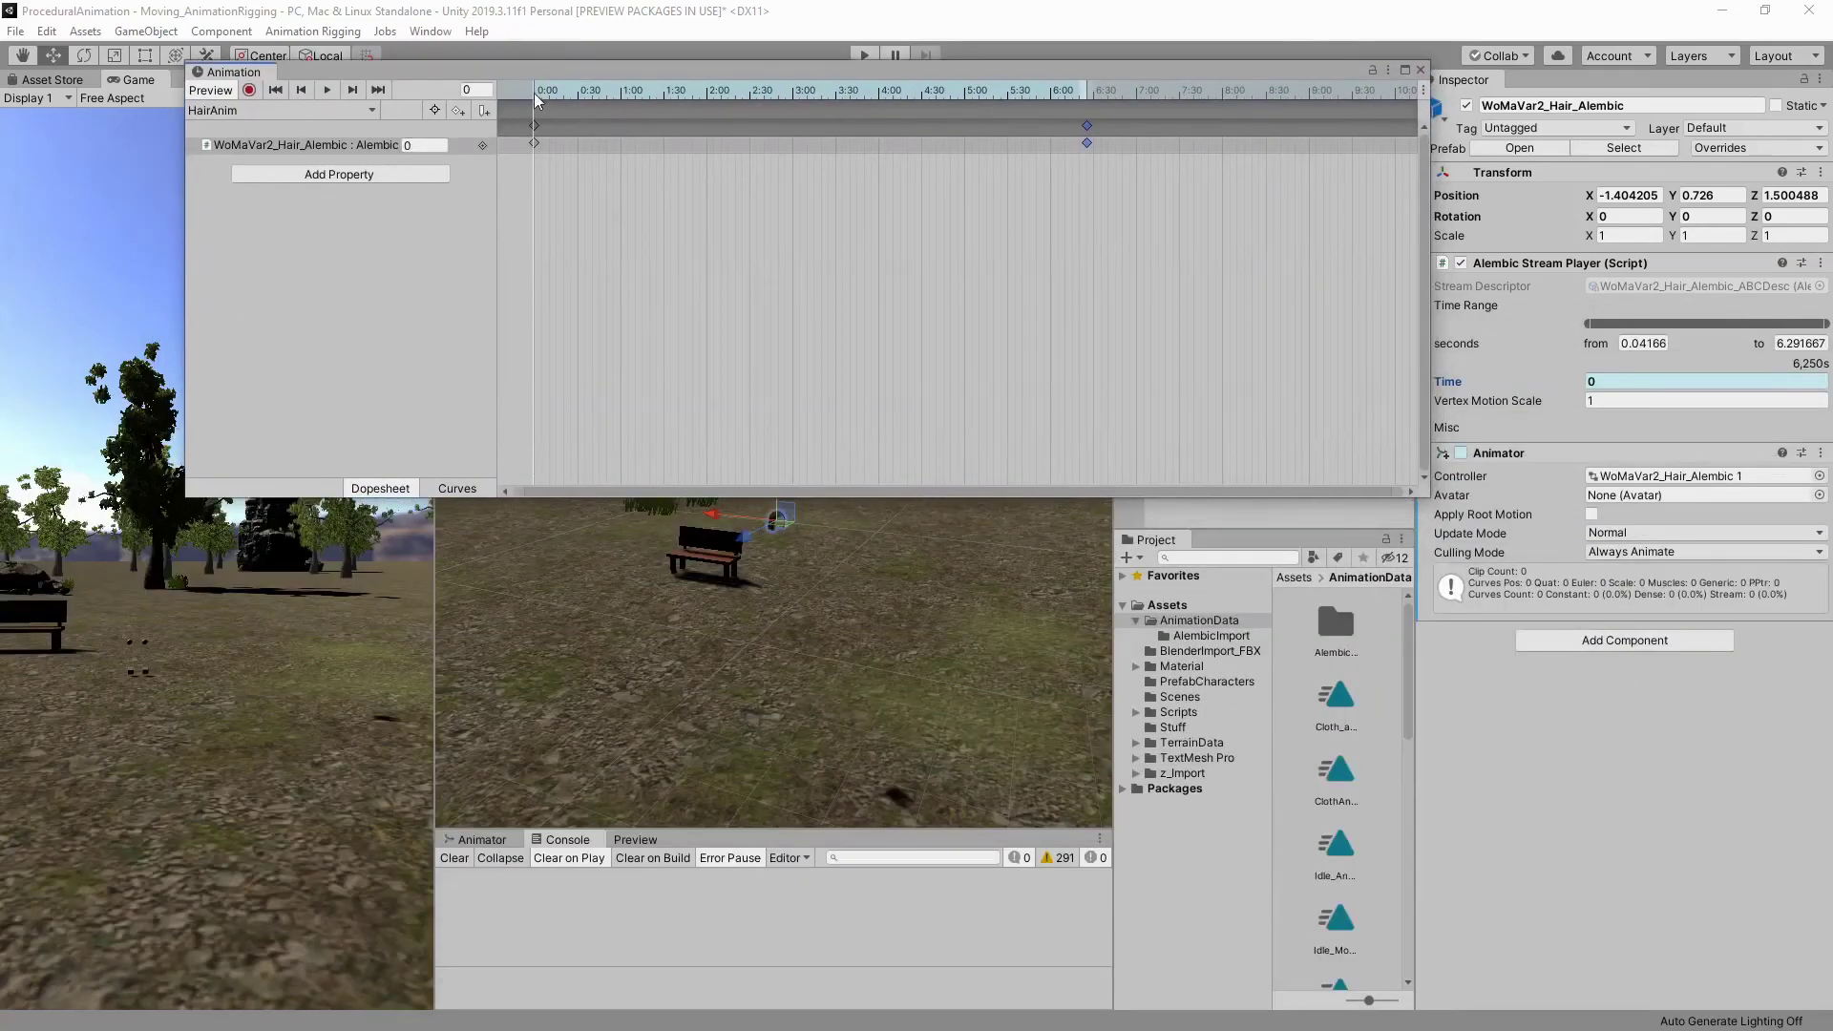
# Scrub the HairAnim playhead, shrink the Animation window, and start the hair preview
pyautogui.moveTo(532, 89)
pyautogui.mouseDown()
pyautogui.moveTo(588, 101)
pyautogui.moveTo(535, 101)
pyautogui.mouseUp()
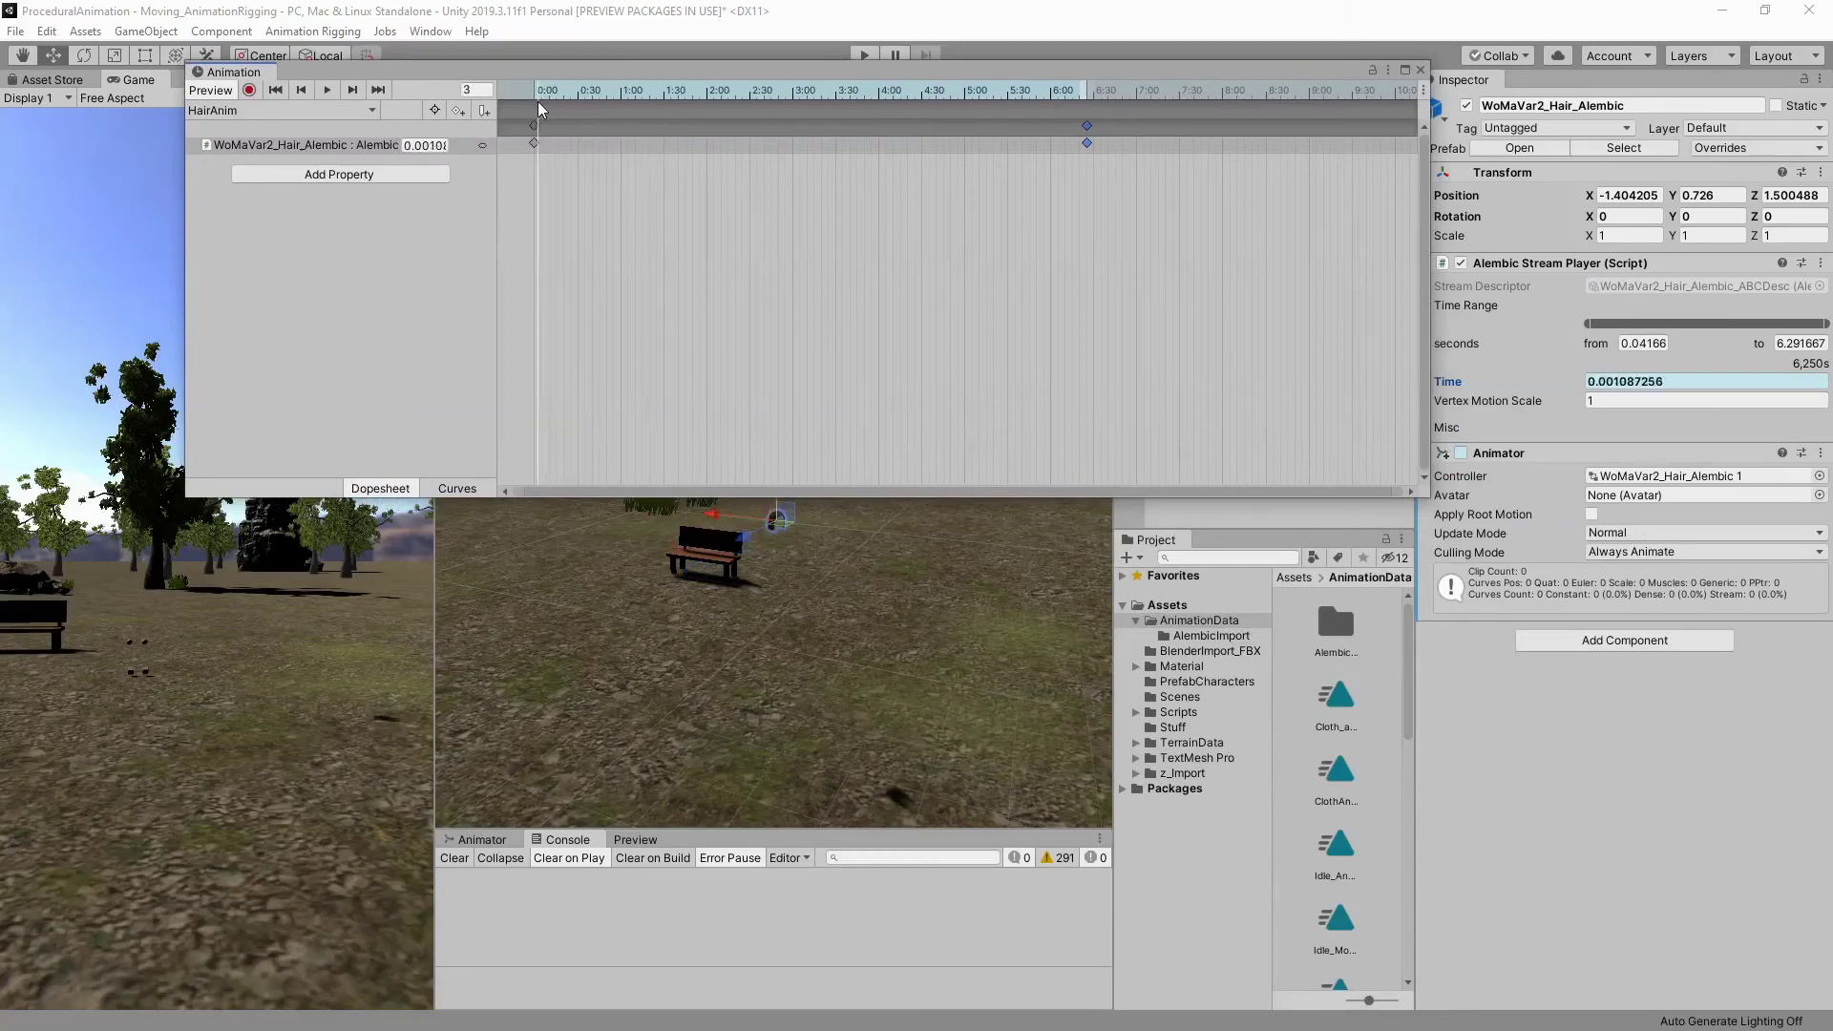
pyautogui.moveTo(1428, 183); pyautogui.dragTo(852, 162)
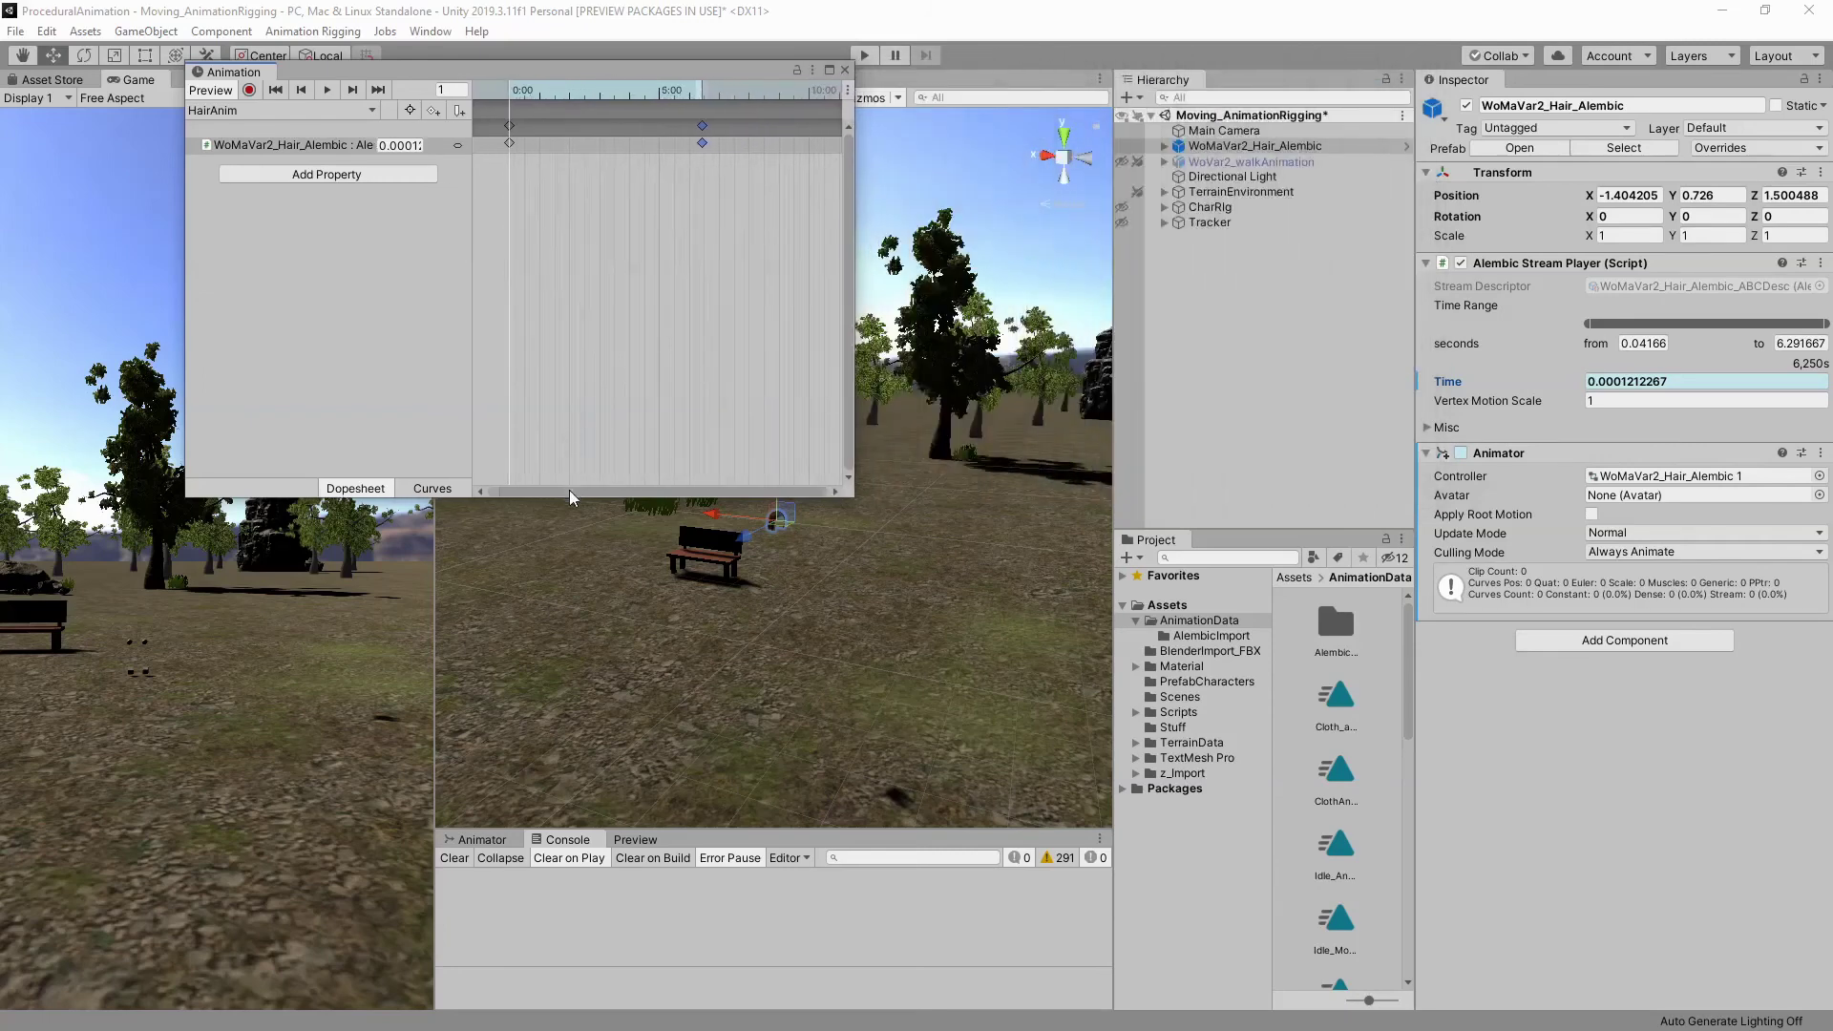
pyautogui.moveTo(567, 495); pyautogui.dragTo(570, 264)
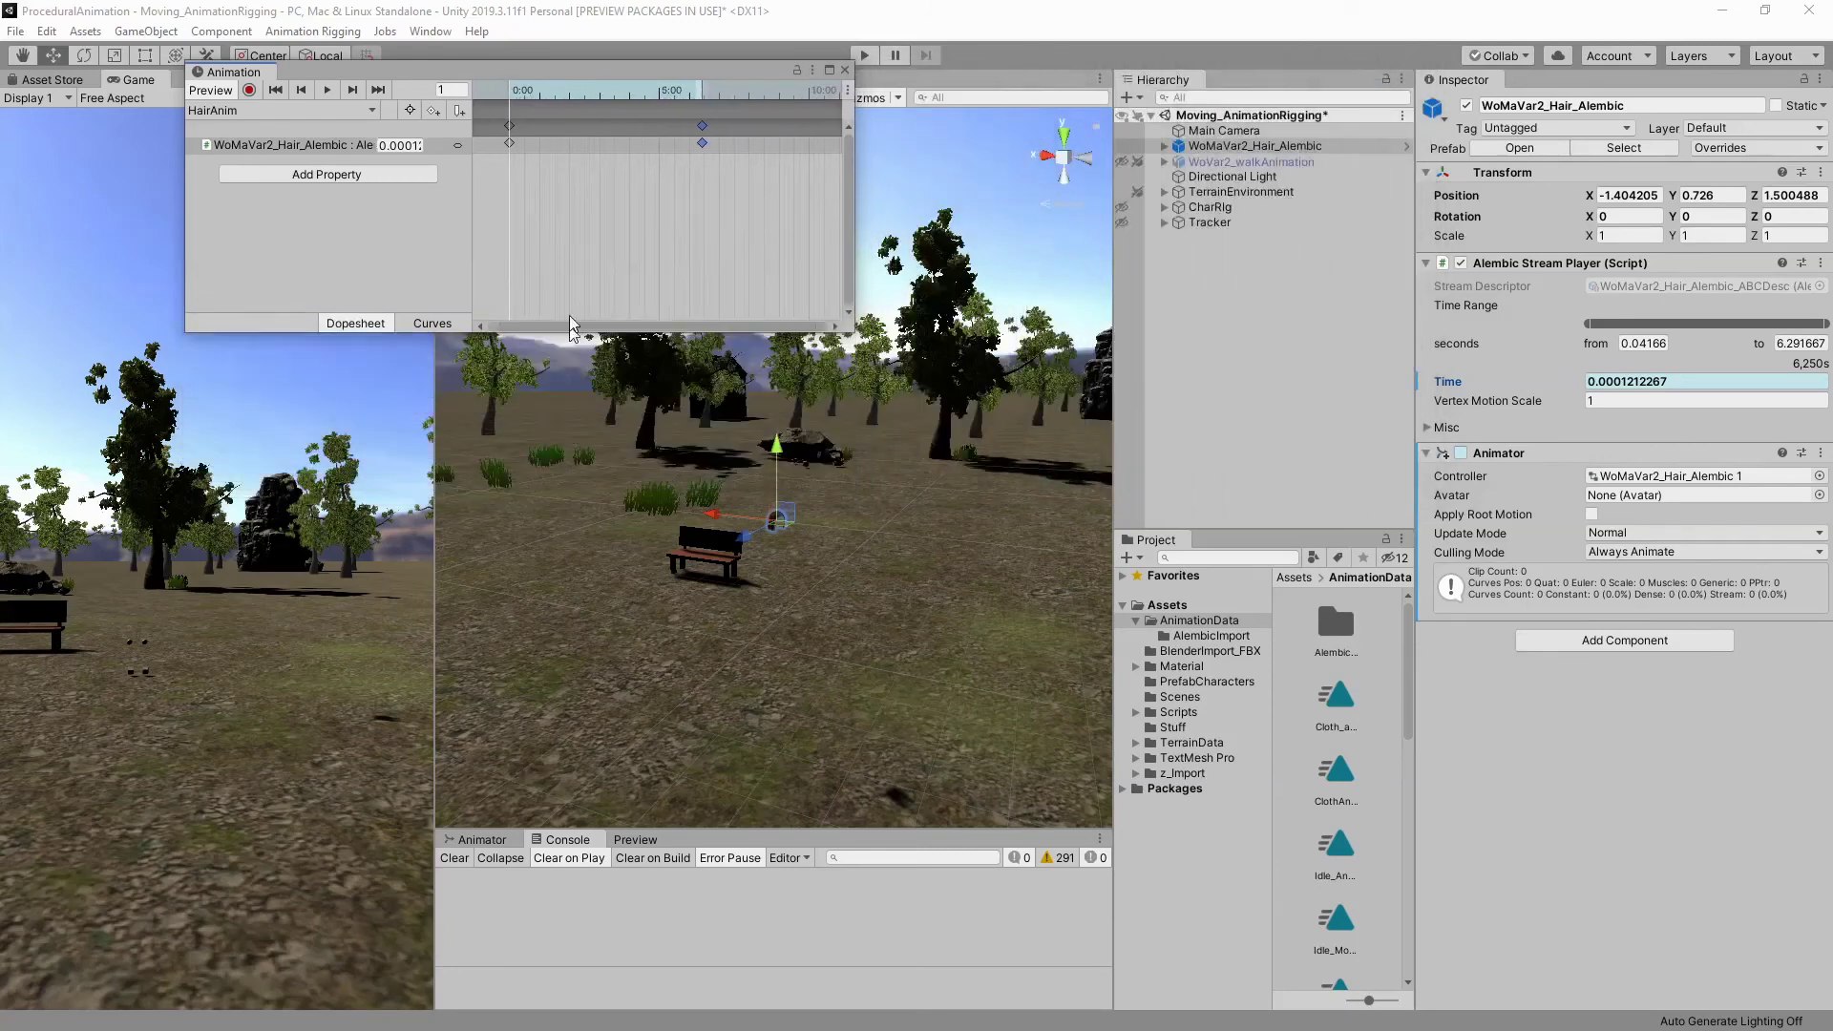
pyautogui.click(328, 90)
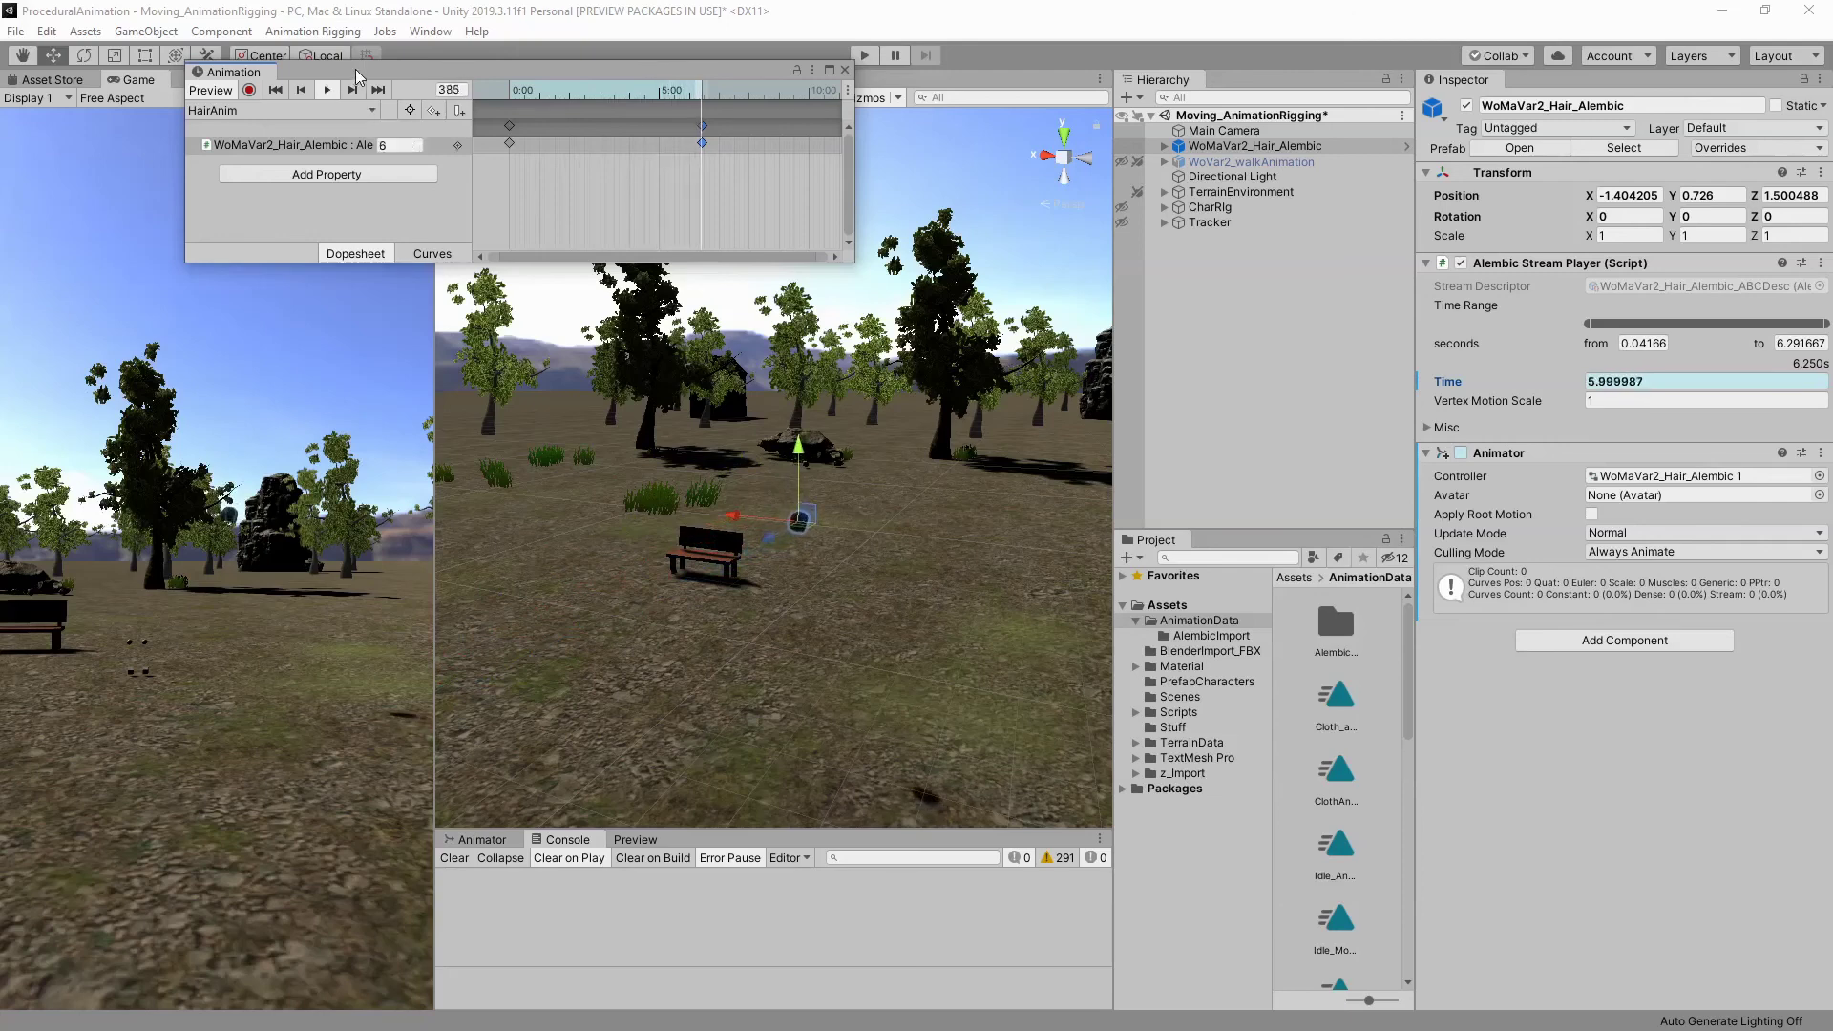
# Stop the HairAnim preview at frame 338 (stream time about 5.75 s) and widen the hierarchy panels
pyautogui.moveTo(381, 67); pyautogui.dragTo(378, 94)
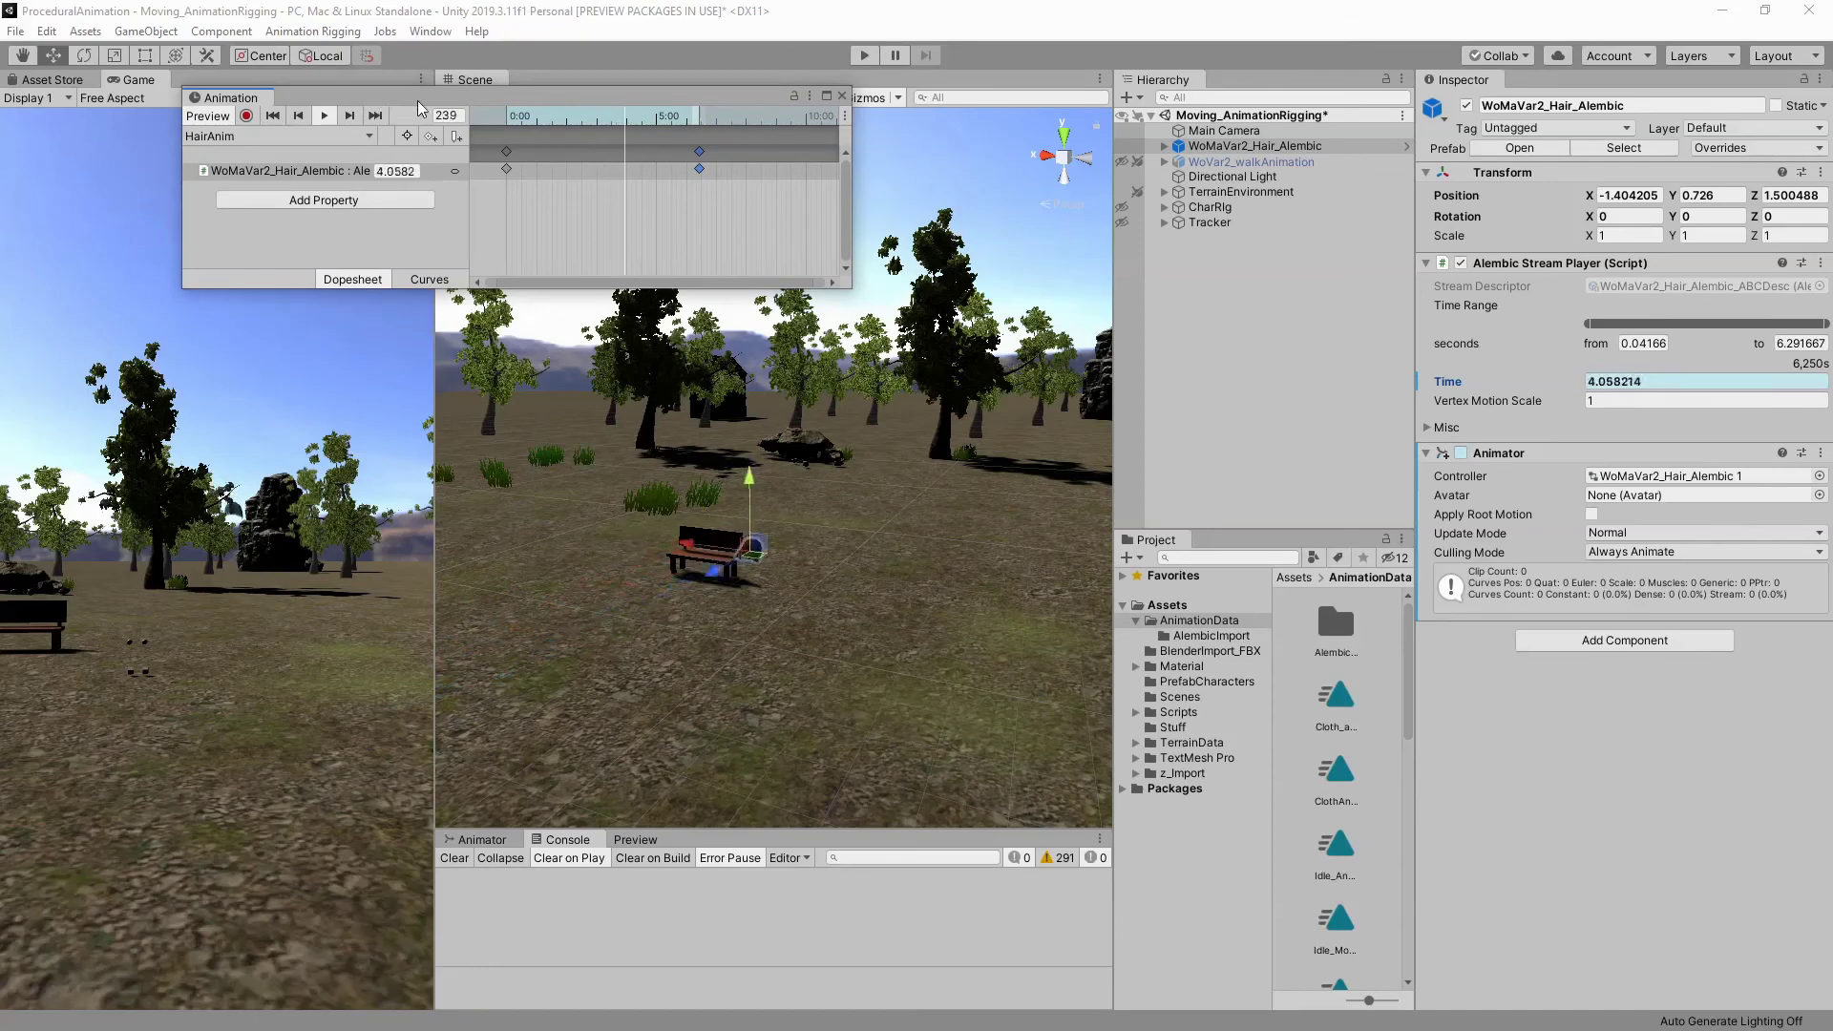
pyautogui.click(324, 116)
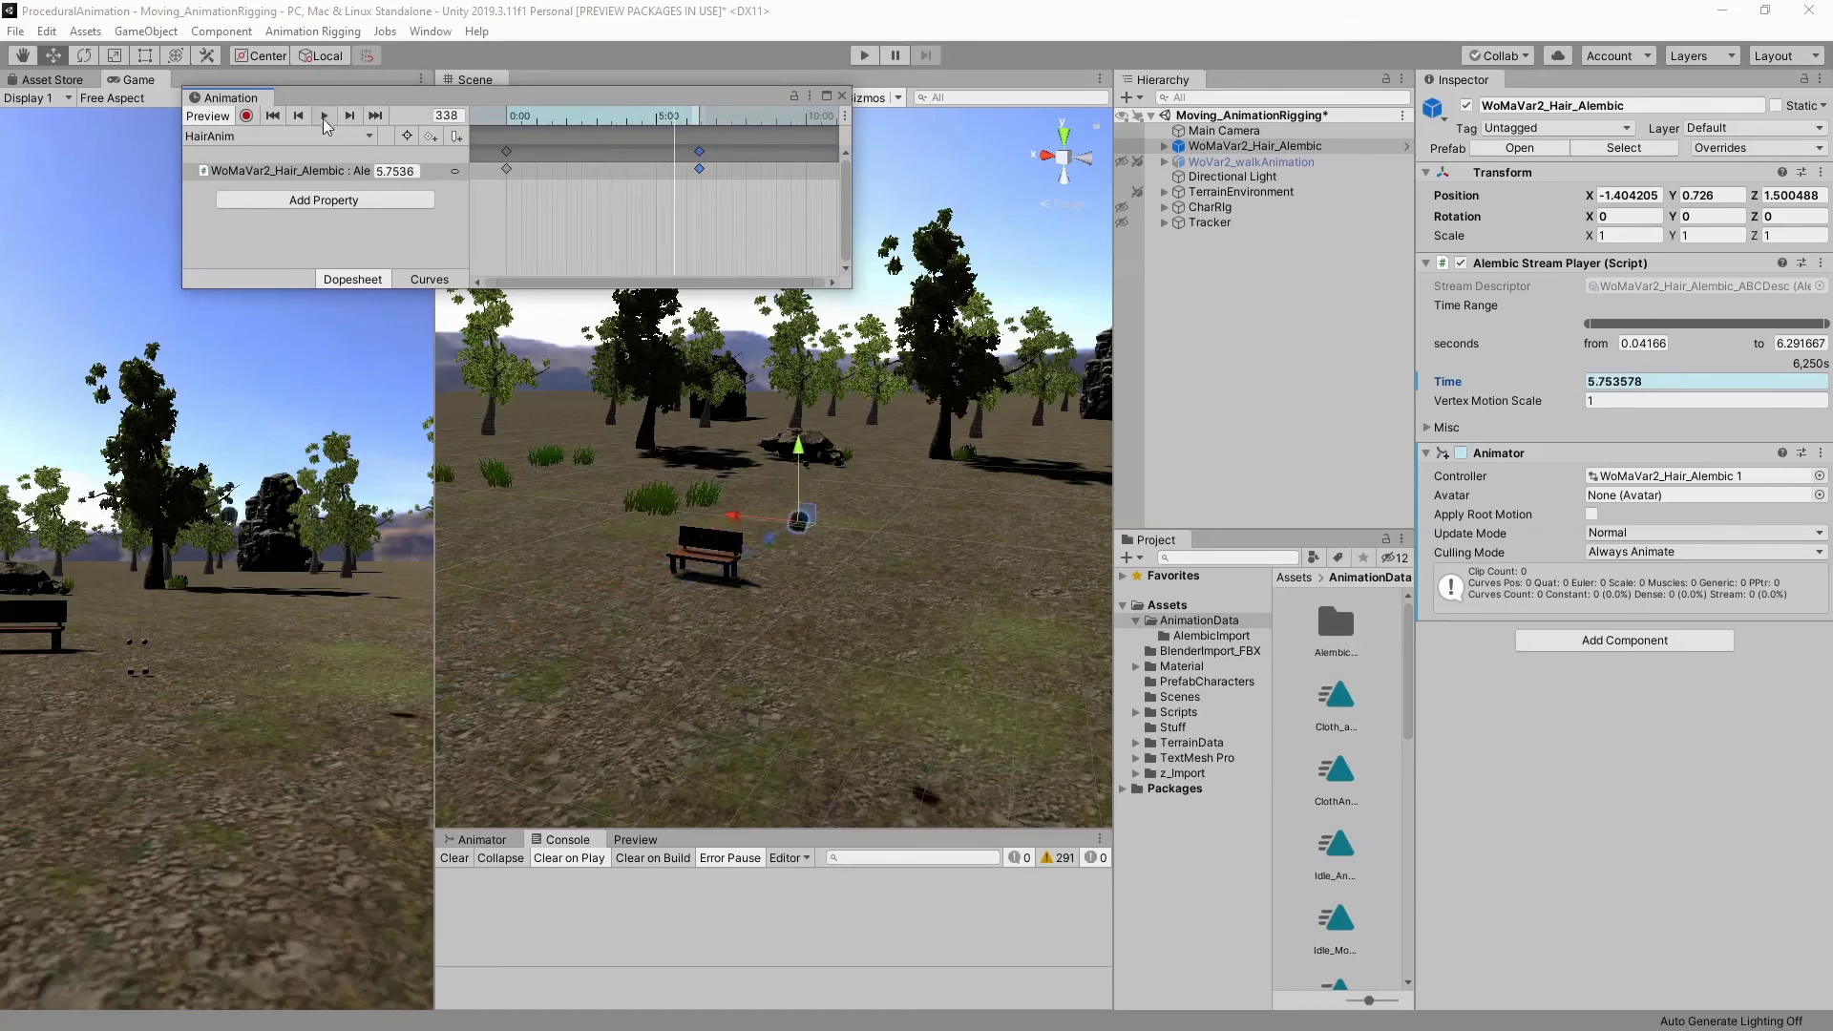
pyautogui.moveTo(544, 100)
pyautogui.mouseDown()
pyautogui.moveTo(722, 108)
pyautogui.moveTo(411, 112)
pyautogui.moveTo(458, 130)
pyautogui.mouseUp()
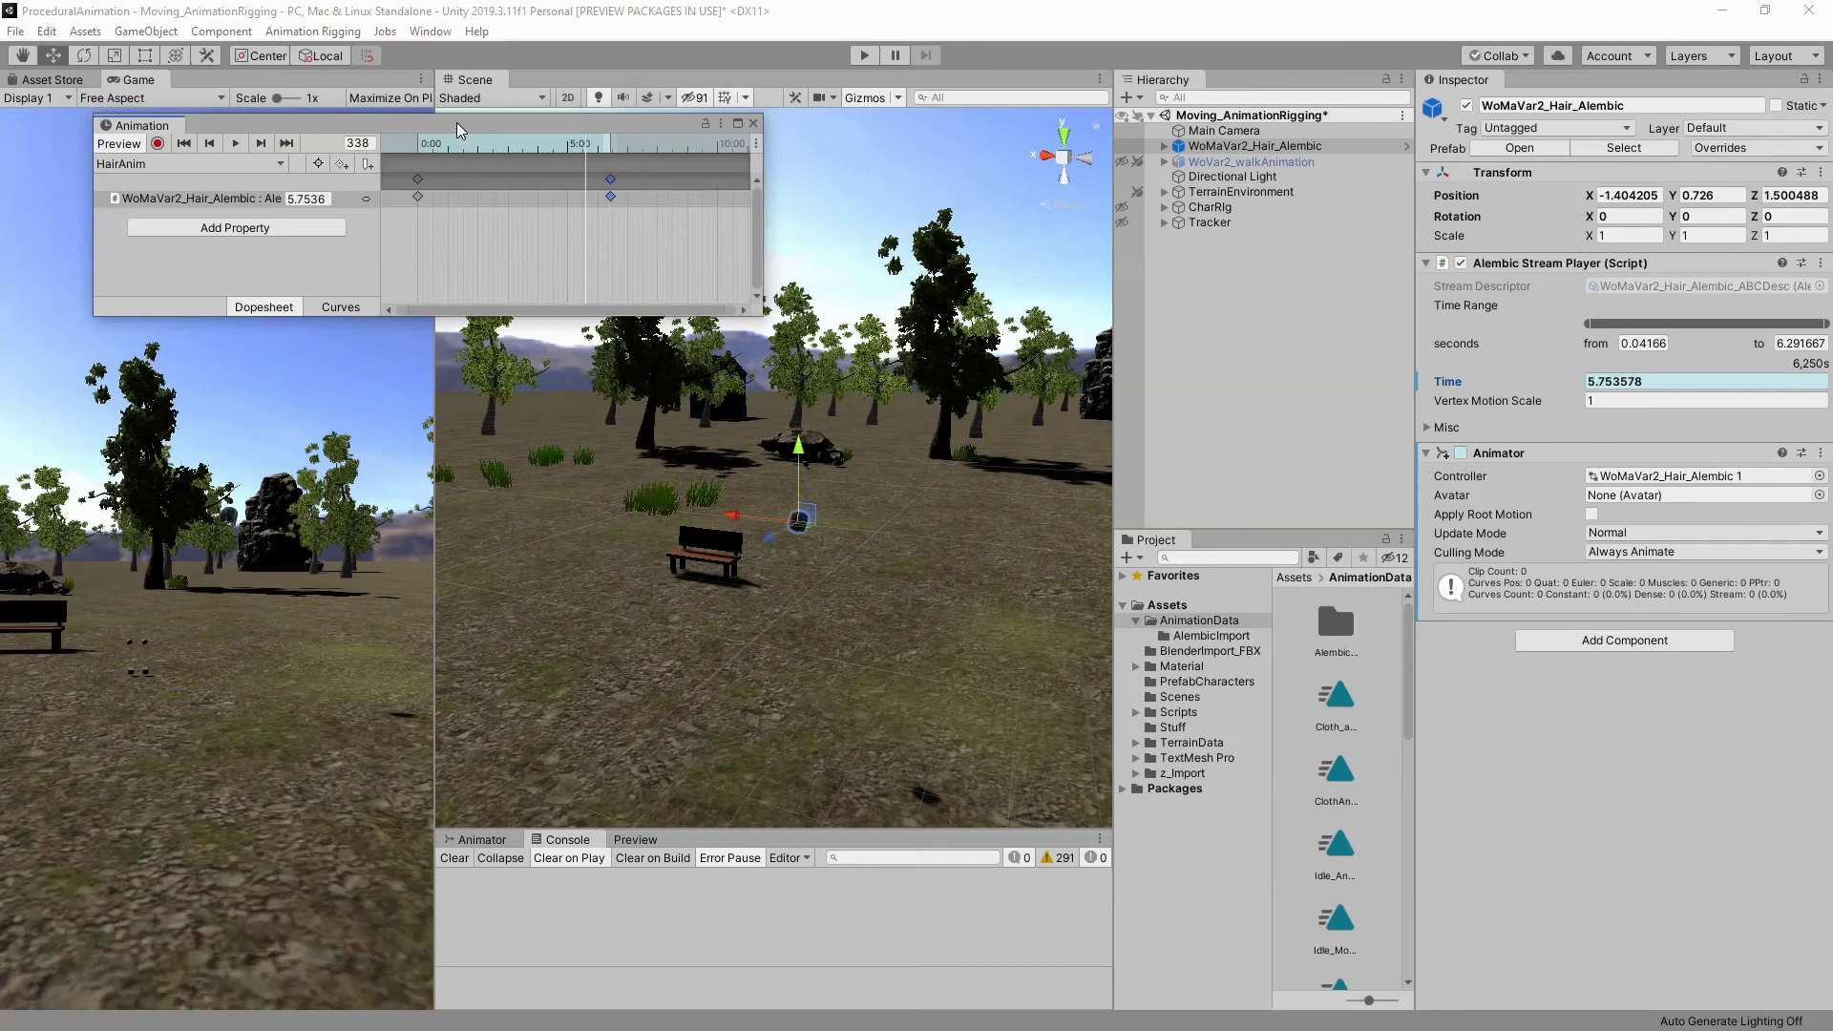
pyautogui.moveTo(458, 130); pyautogui.dragTo(378, 91)
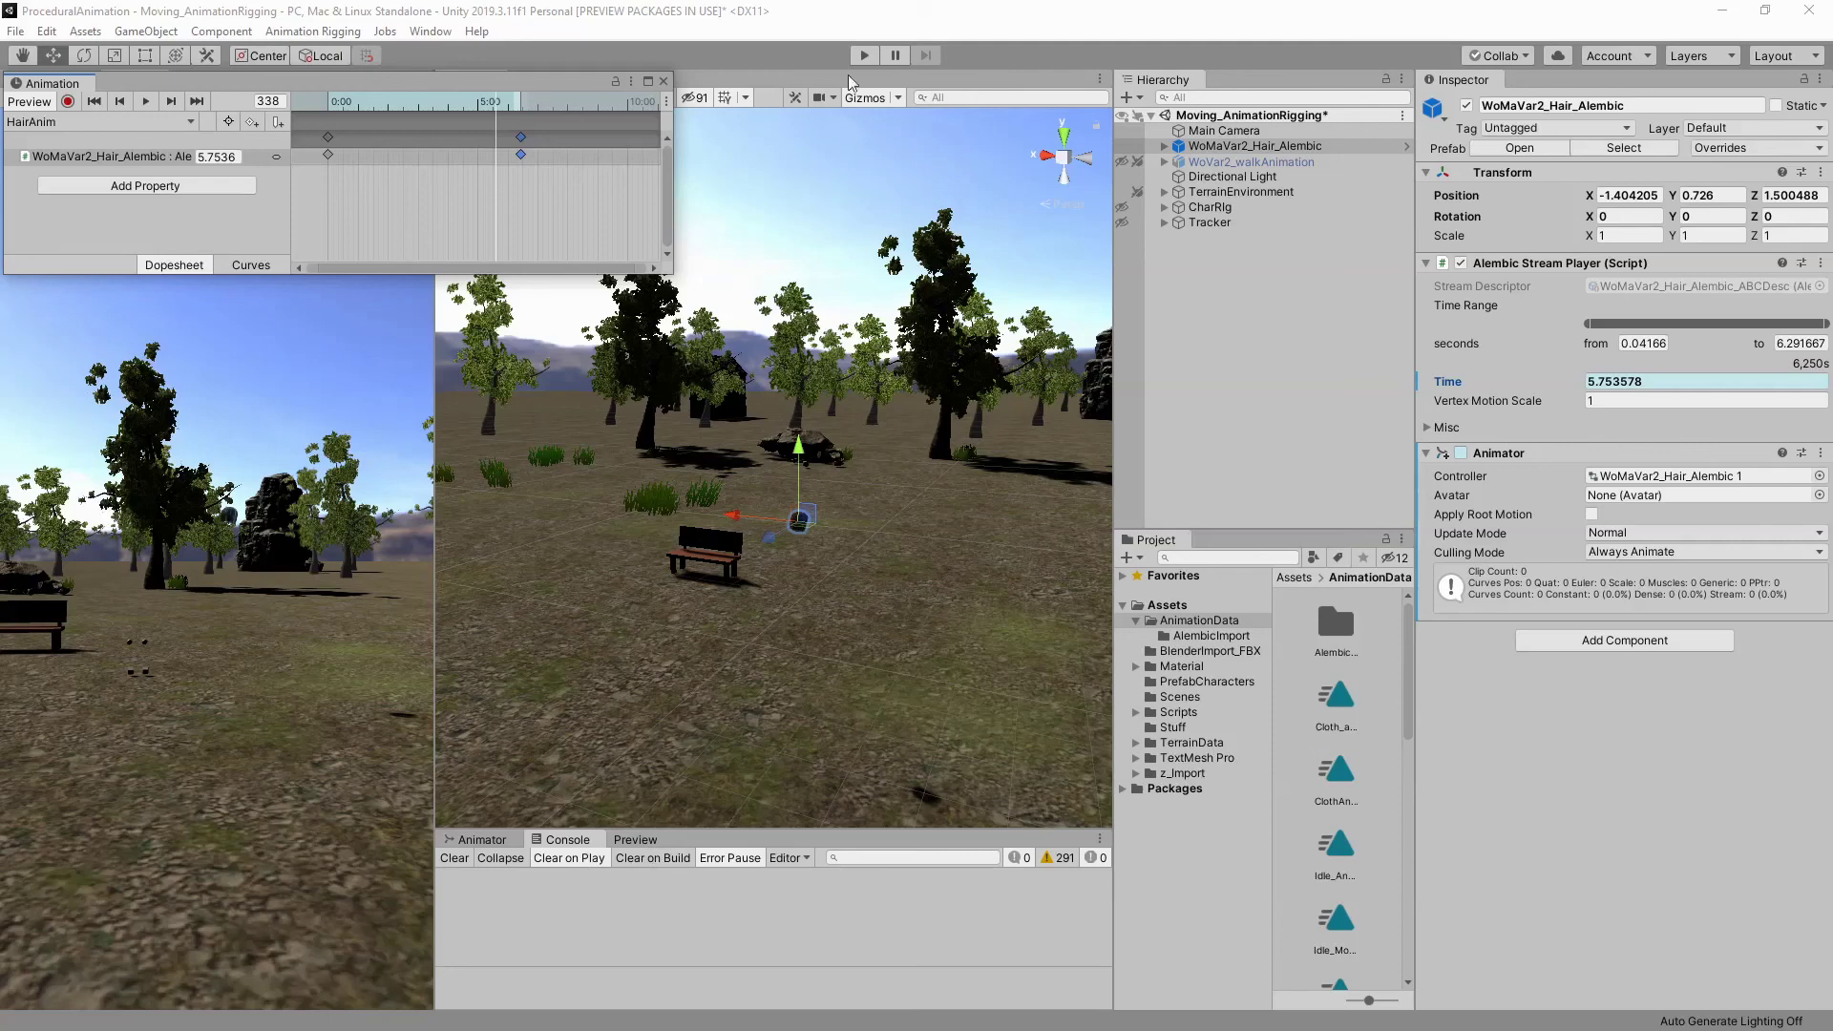
pyautogui.moveTo(1113, 515); pyautogui.dragTo(892, 521)
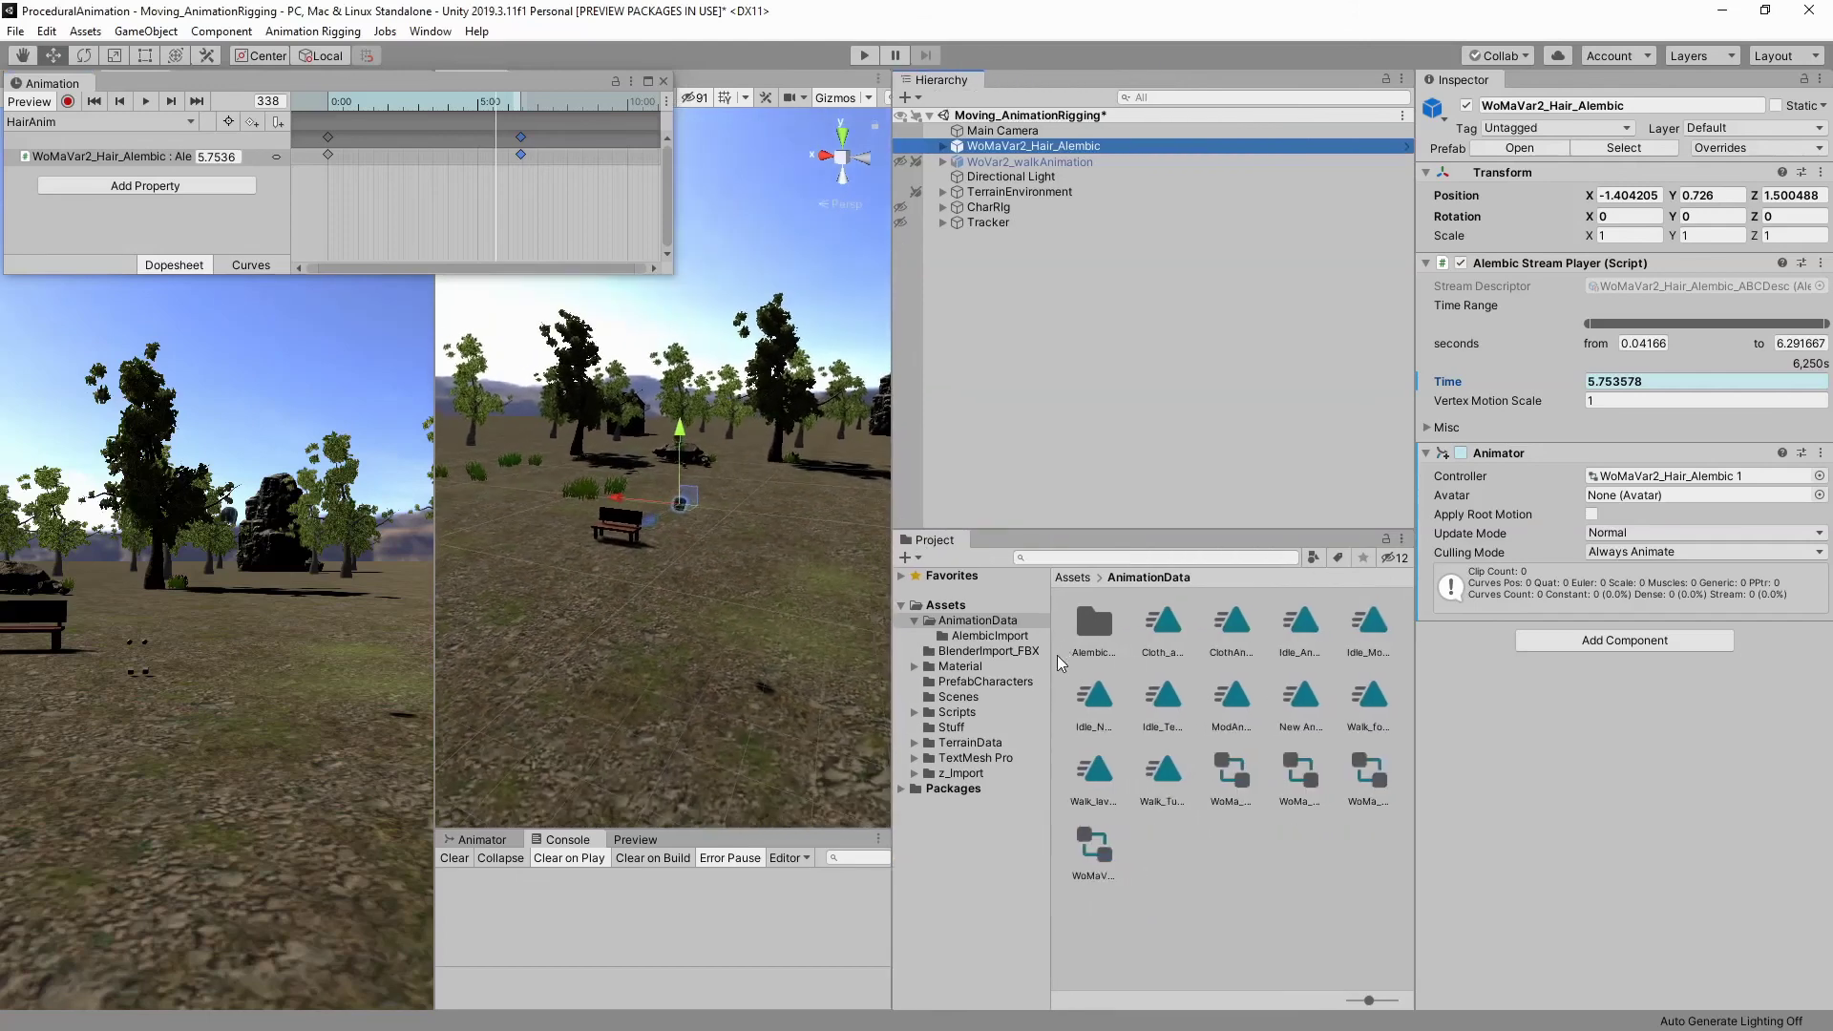
# Drag the WoMa_Var2_Cloth Alembic asset from AlembicImport into the scene beside the bench and frame it
pyautogui.click(998, 636)
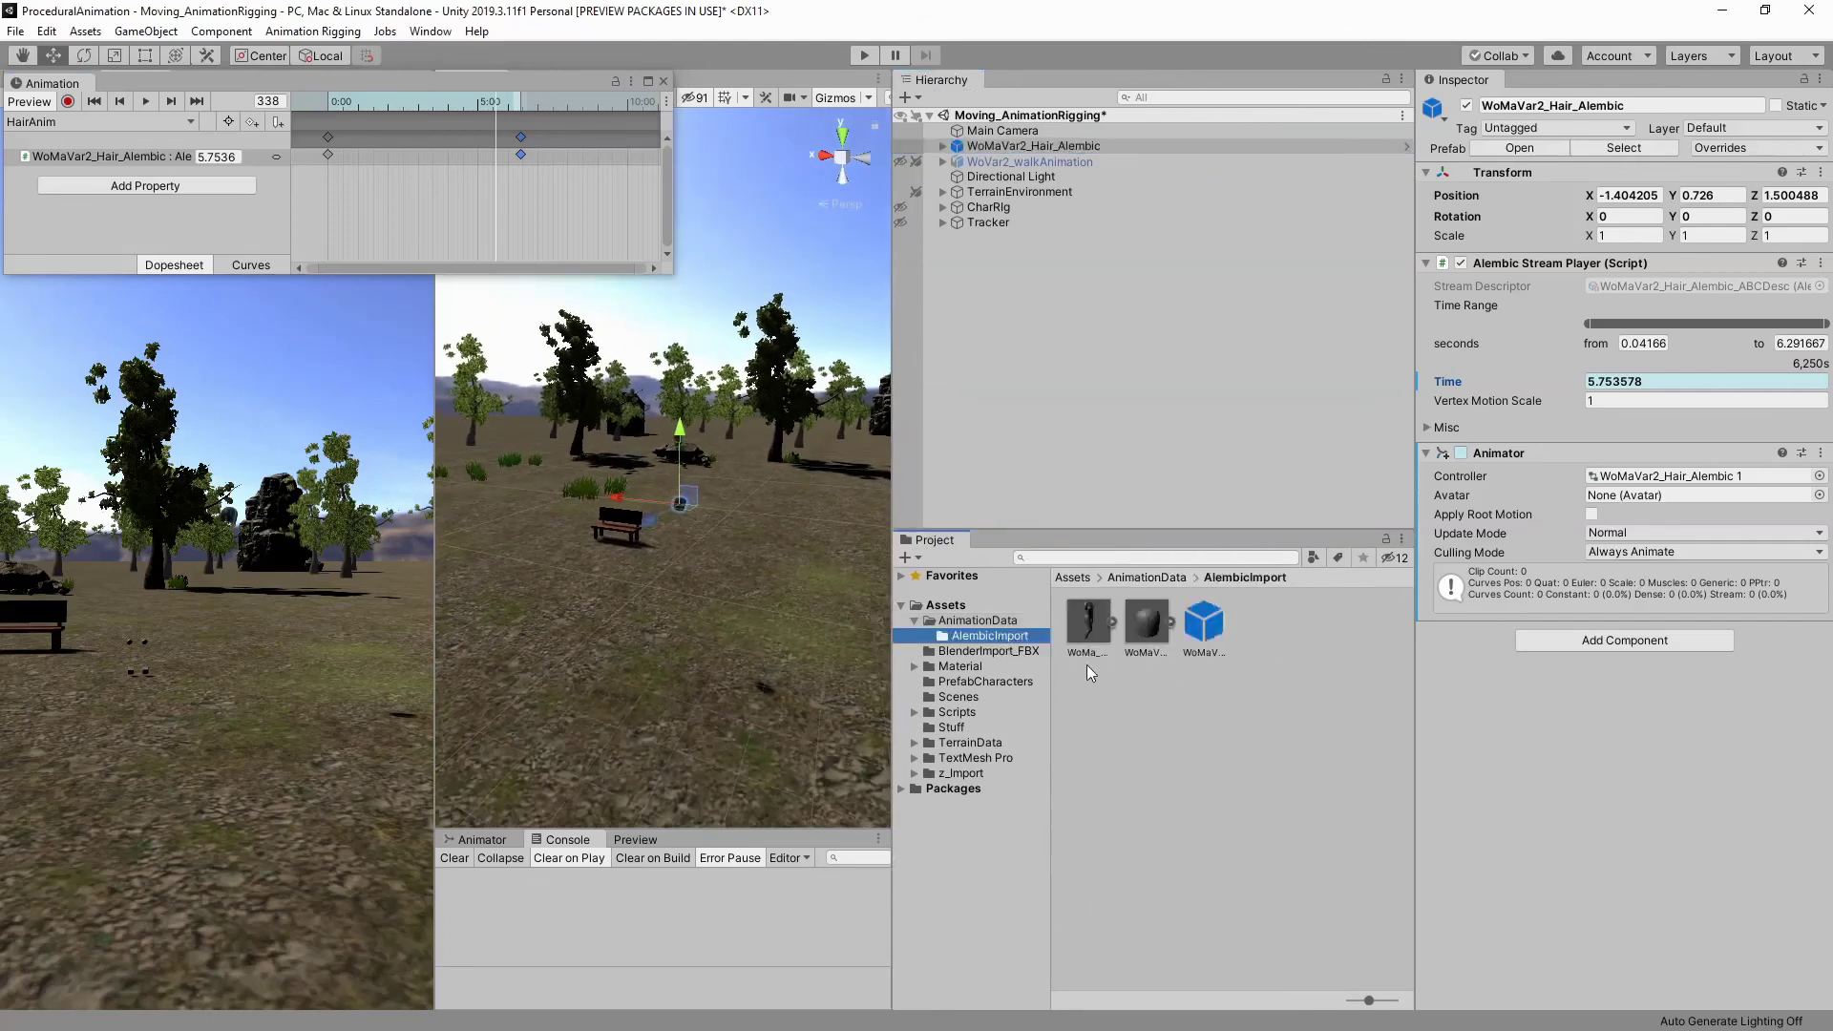
pyautogui.click(1088, 637)
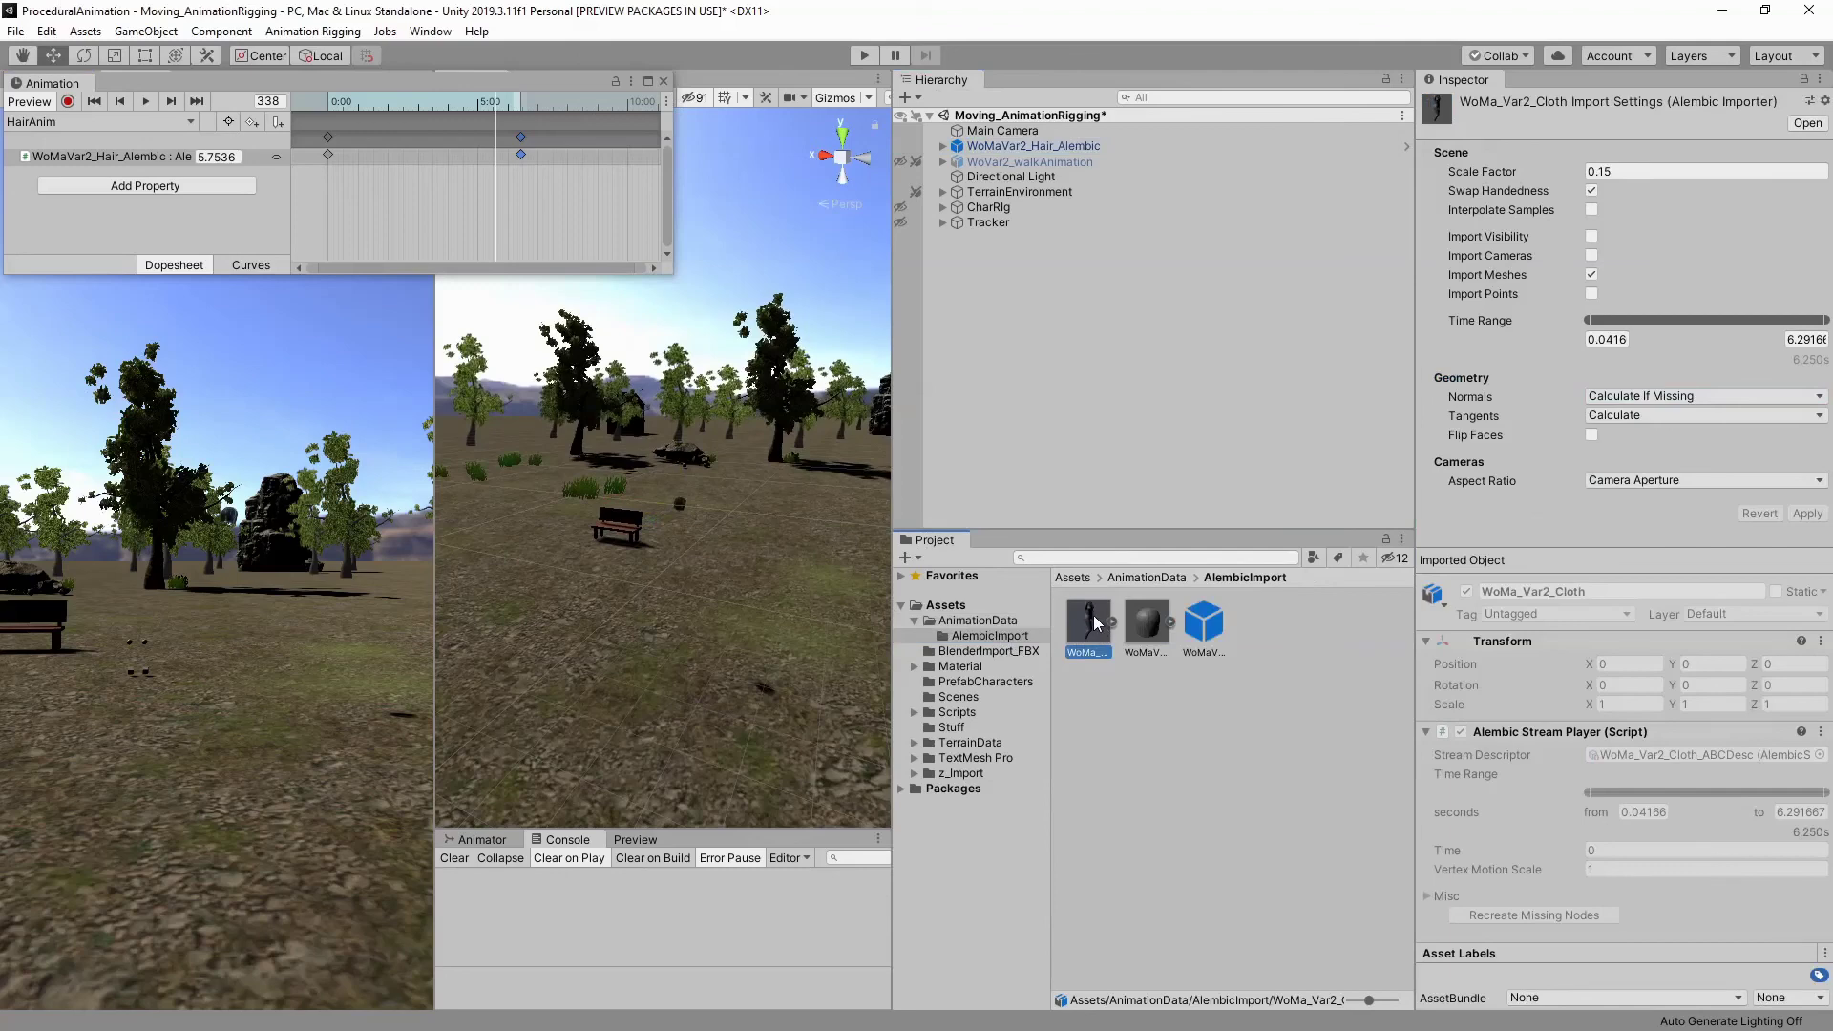
pyautogui.moveTo(1092, 621)
pyautogui.mouseDown()
pyautogui.moveTo(698, 598)
pyautogui.moveTo(714, 628)
pyautogui.mouseUp()
pyautogui.press('f')
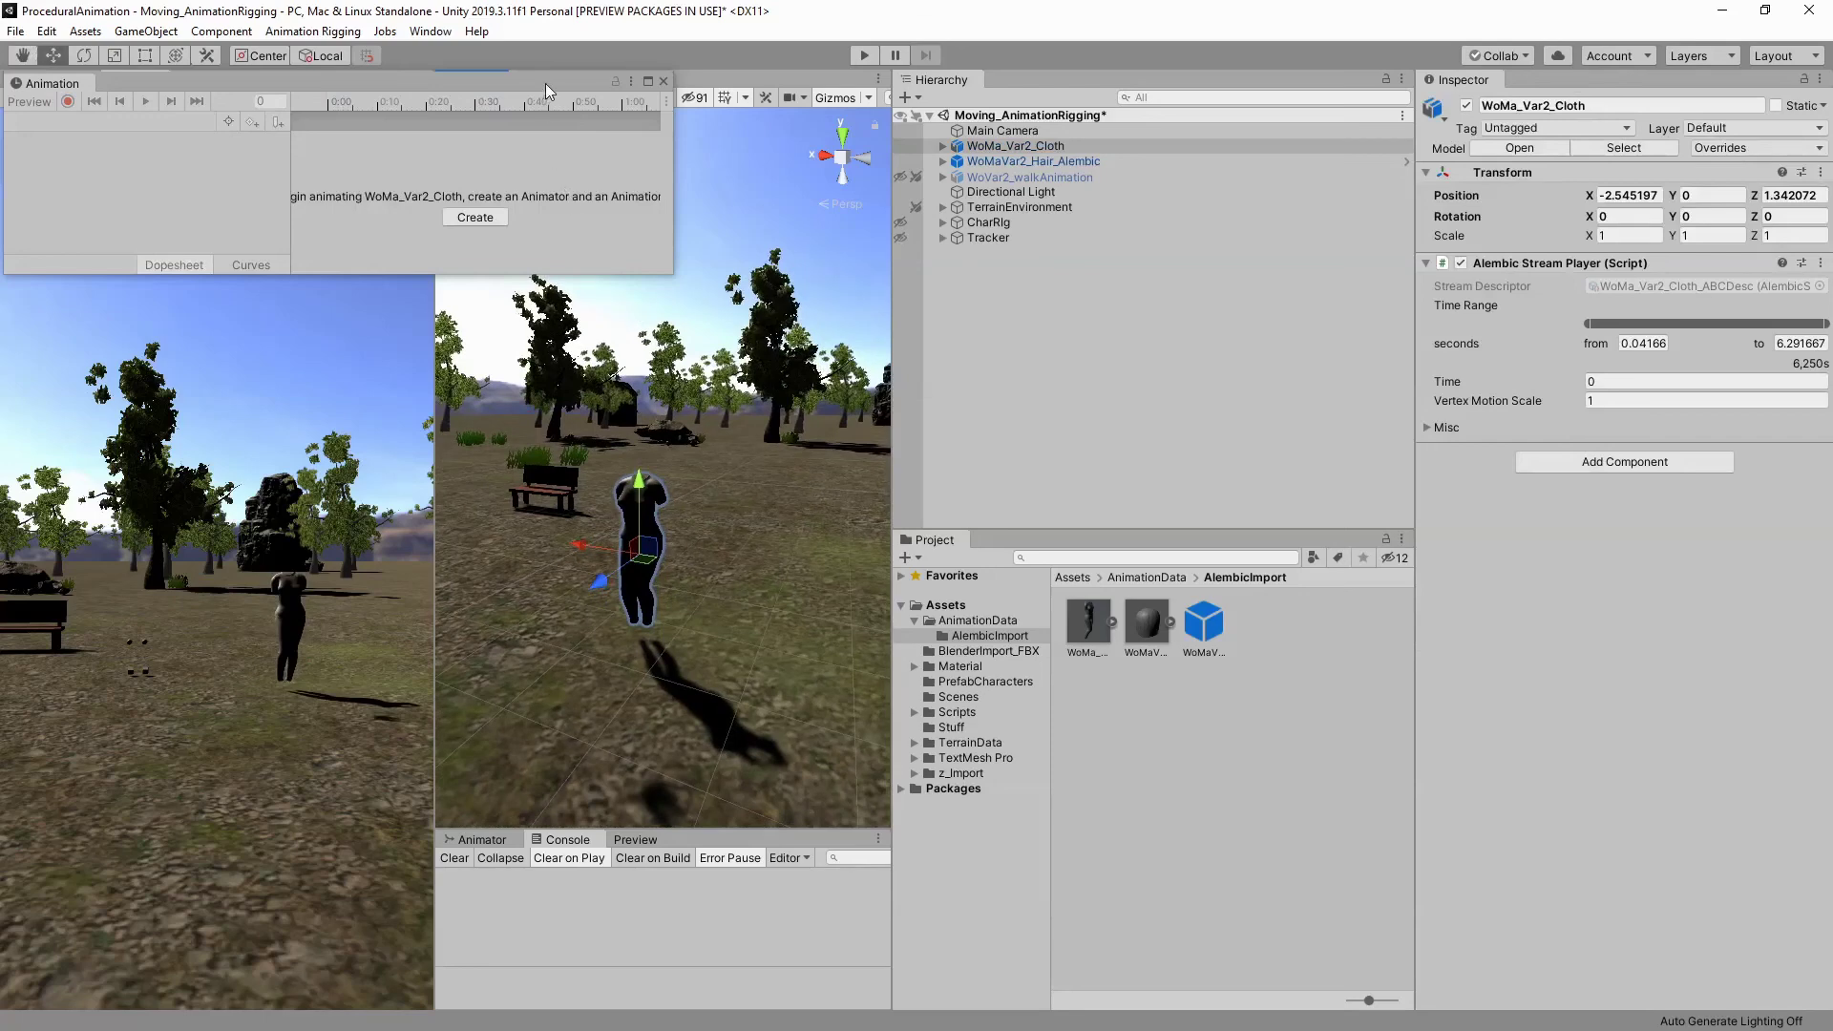
# Close the Animation window and trim the cloth's Time Range start to about 0.12 seconds
pyautogui.moveTo(546, 83); pyautogui.dragTo(542, 191)
pyautogui.click(659, 191)
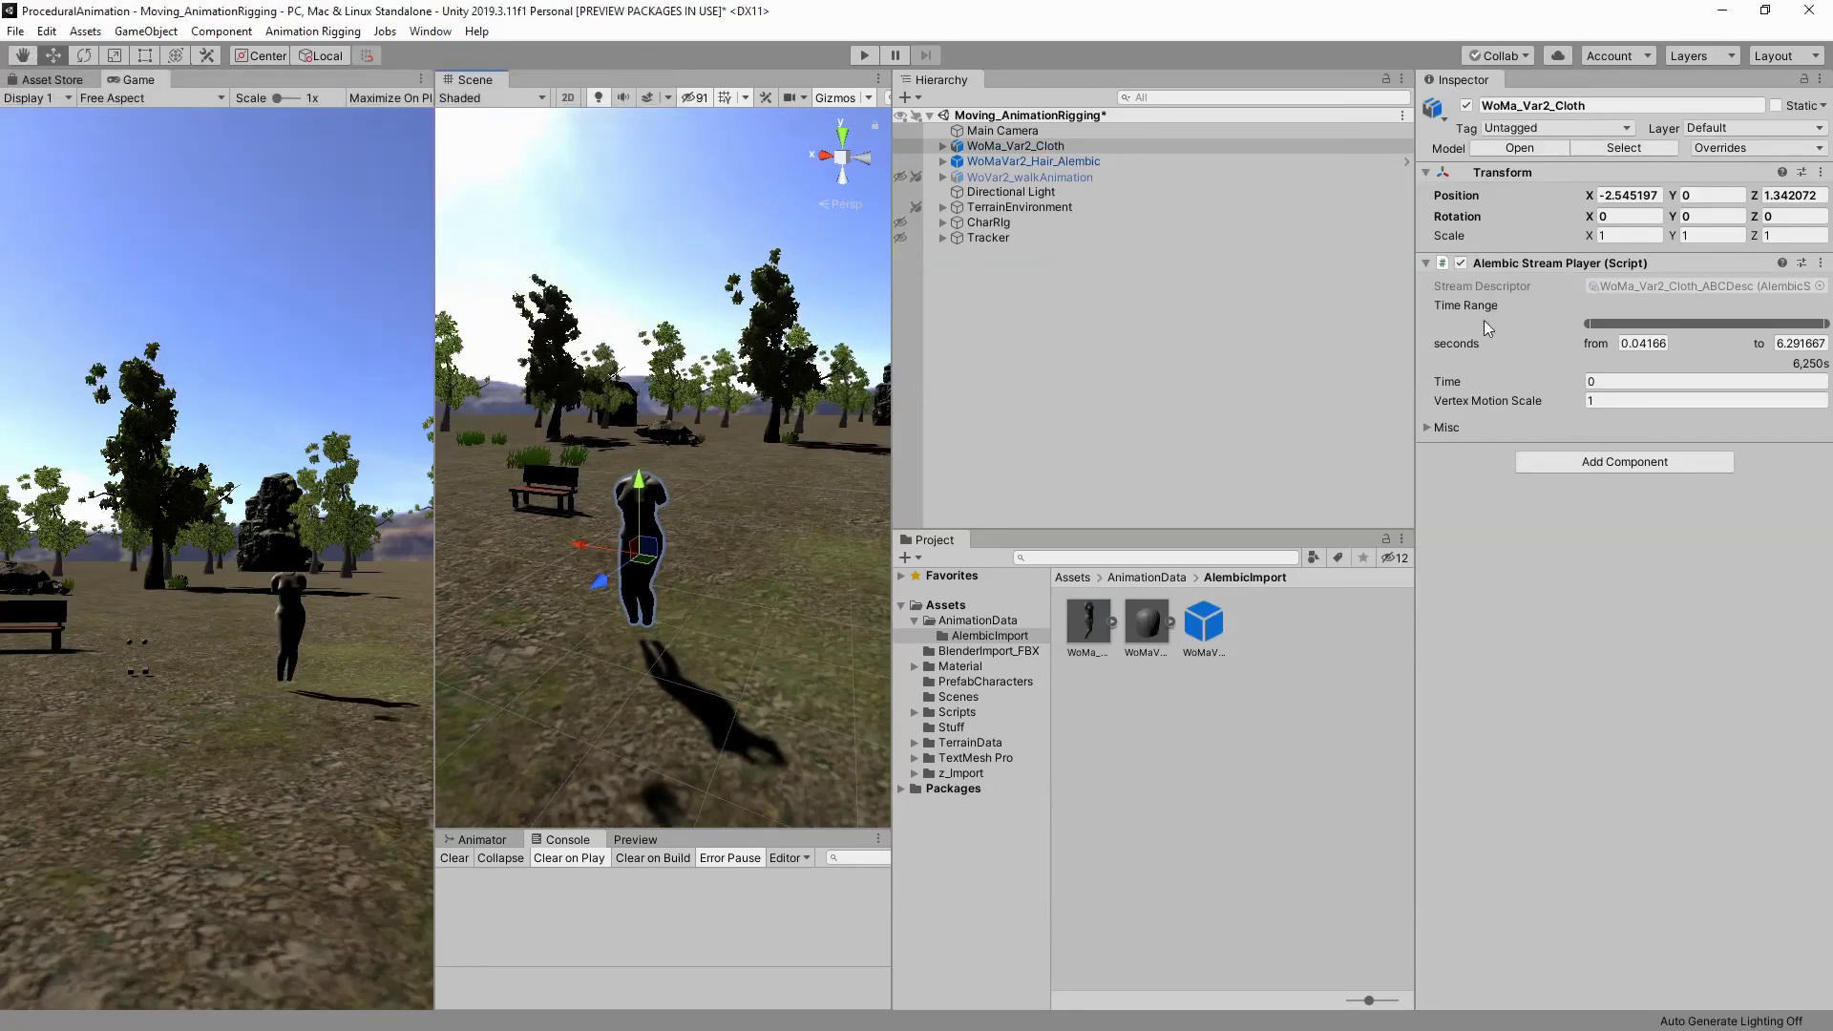
pyautogui.moveTo(1586, 325)
pyautogui.mouseDown()
pyautogui.moveTo(1667, 325)
pyautogui.moveTo(1589, 325)
pyautogui.mouseUp()
pyautogui.moveTo(435, 406); pyautogui.dragTo(258, 420)
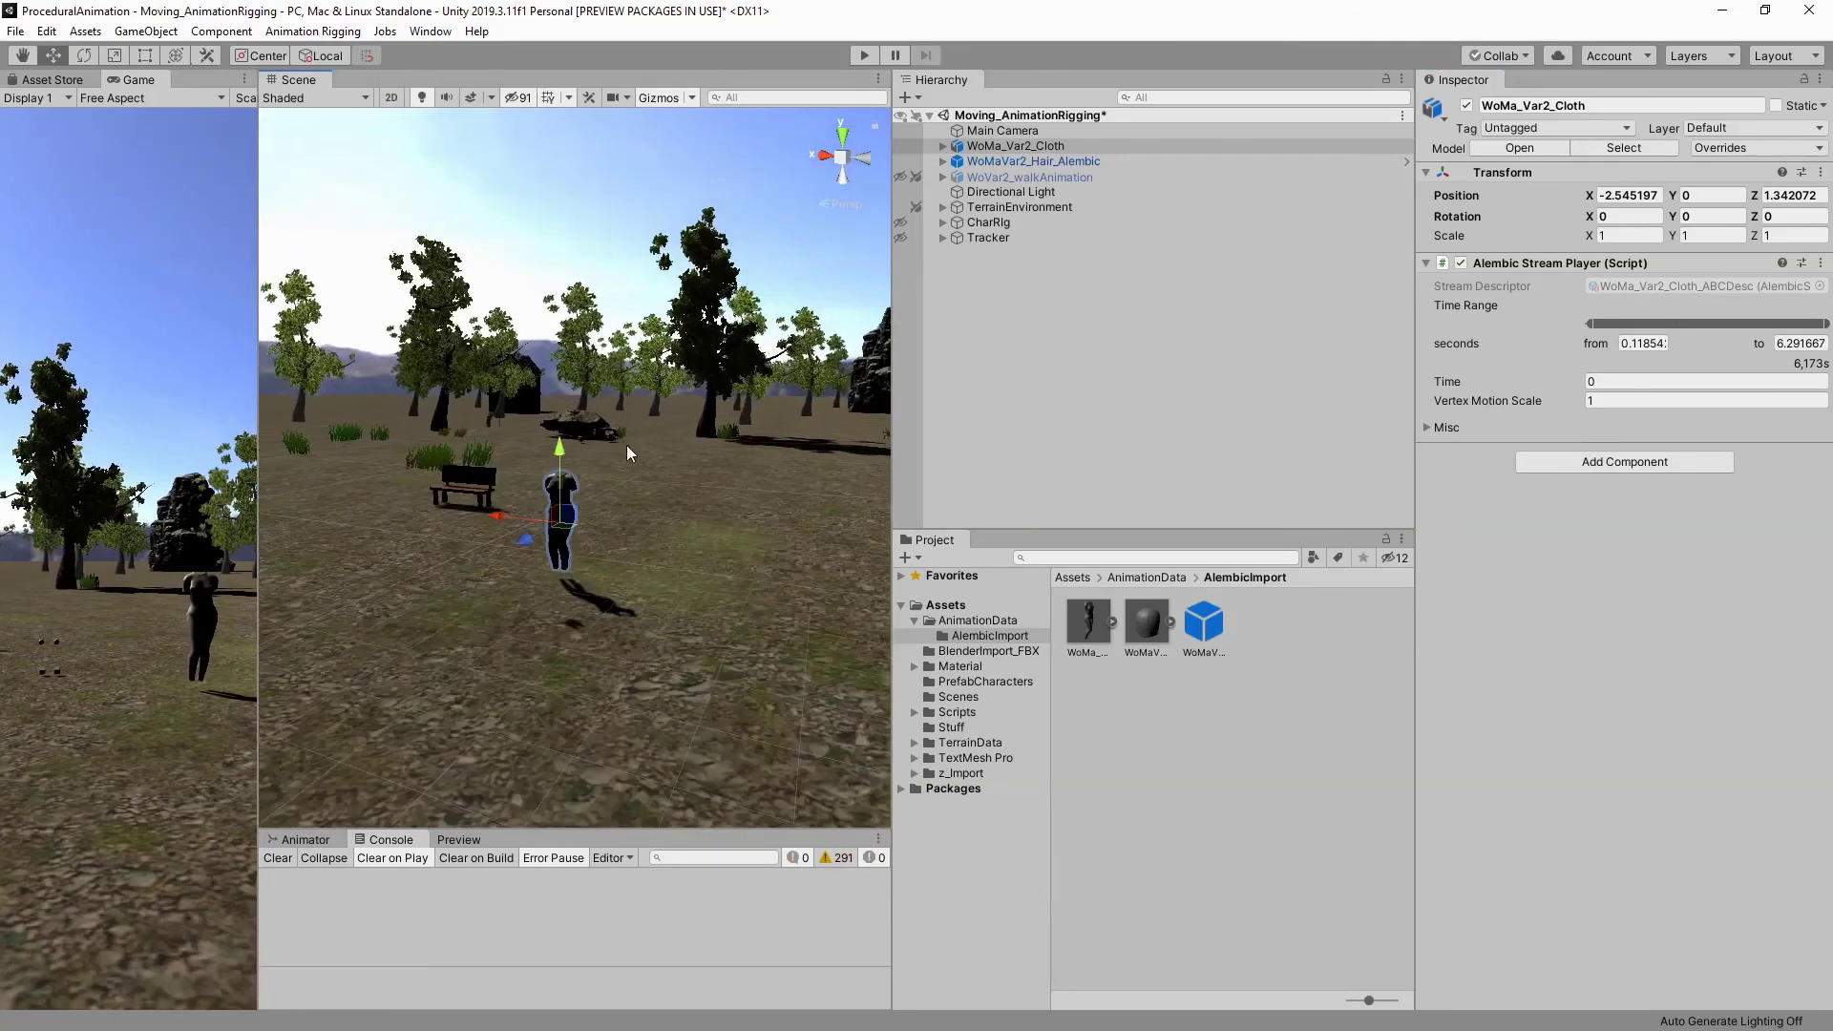
# Reset the cloth's Time Range to 0.04166–6.291667 seconds and pan closer to the character
pyautogui.moveTo(626, 445); pyautogui.dragTo(731, 478, button='middle')
pyautogui.moveTo(1588, 323)
pyautogui.mouseDown()
pyautogui.moveTo(1821, 325)
pyautogui.moveTo(1579, 322)
pyautogui.mouseUp()
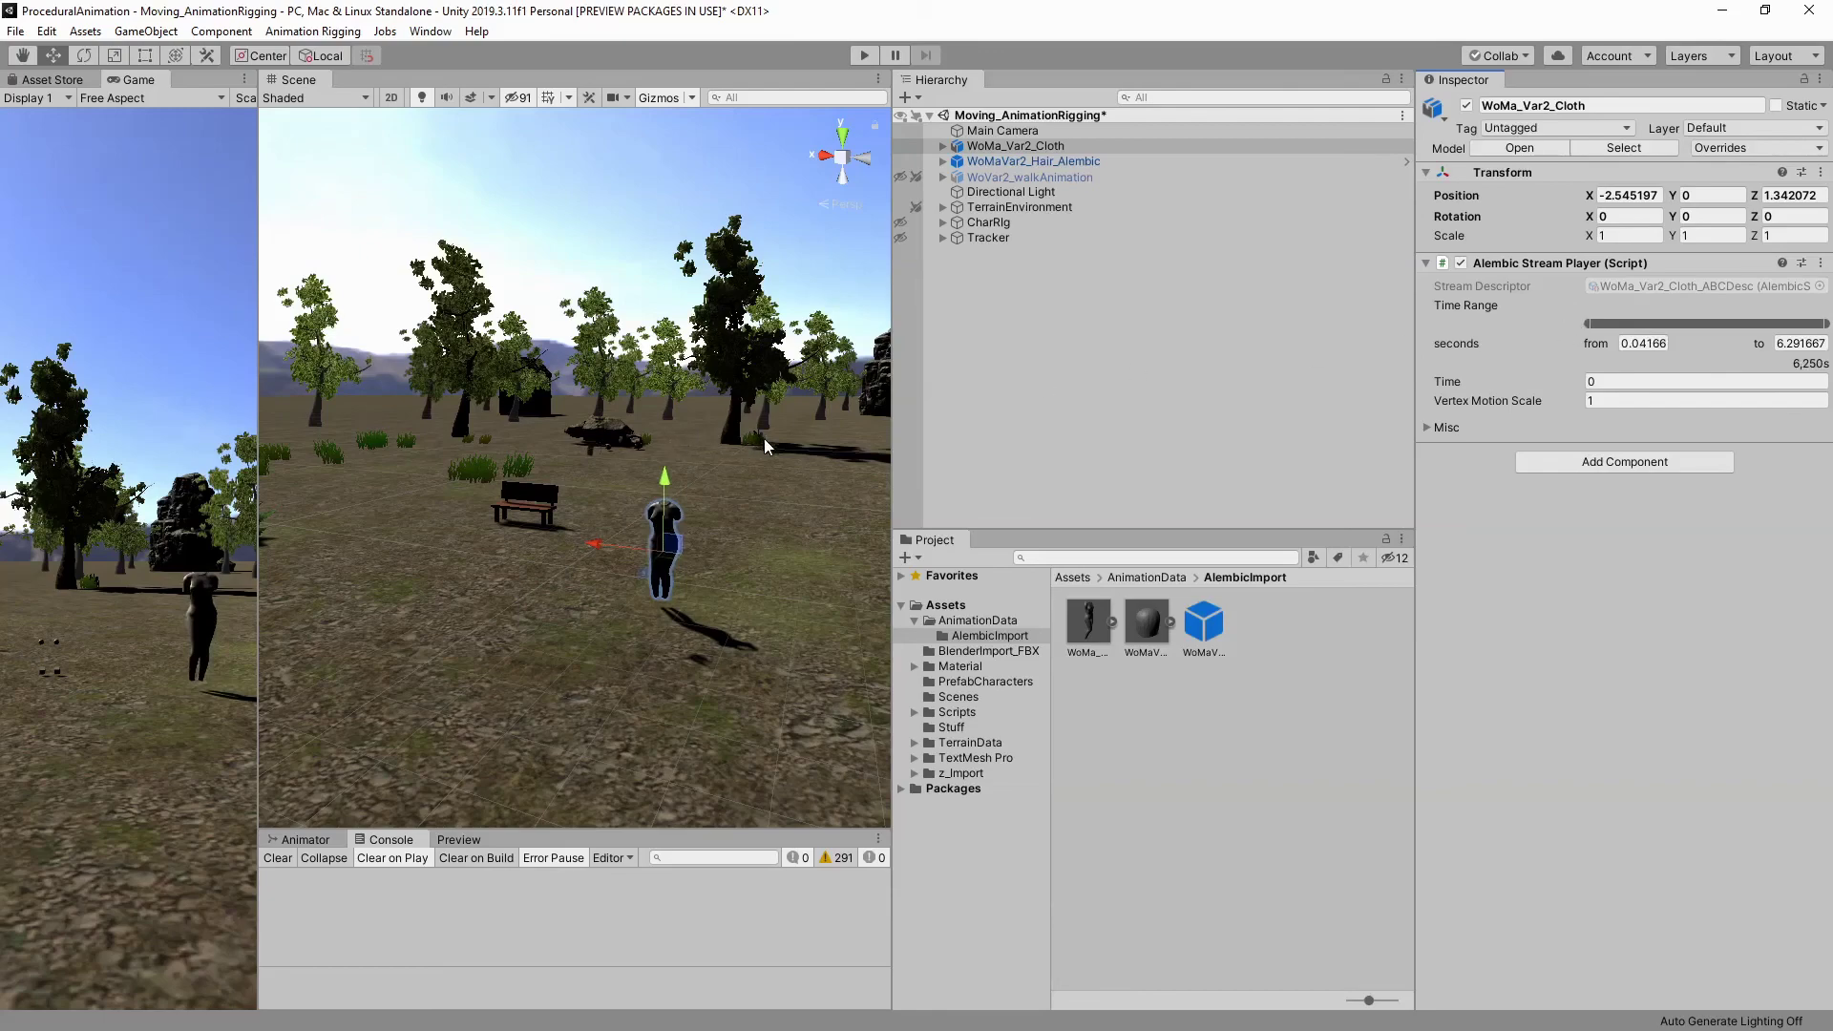
pyautogui.moveTo(765, 444); pyautogui.dragTo(686, 489, button='middle')
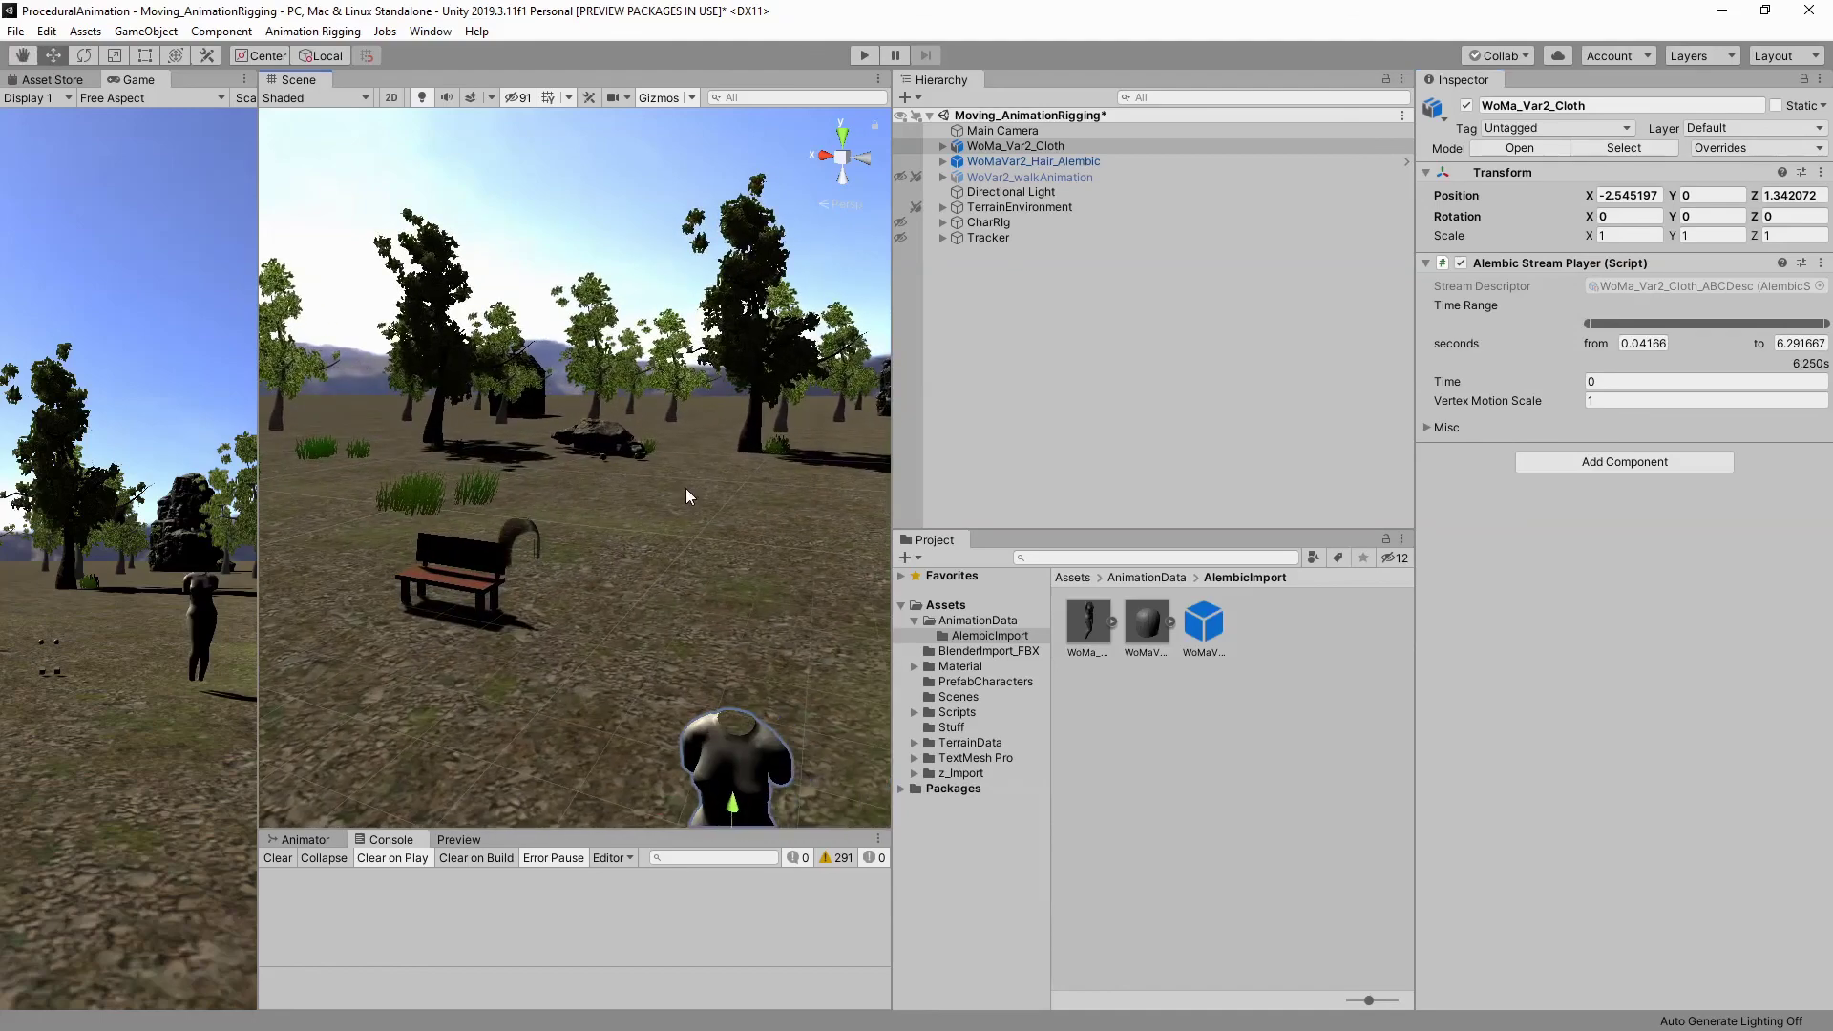